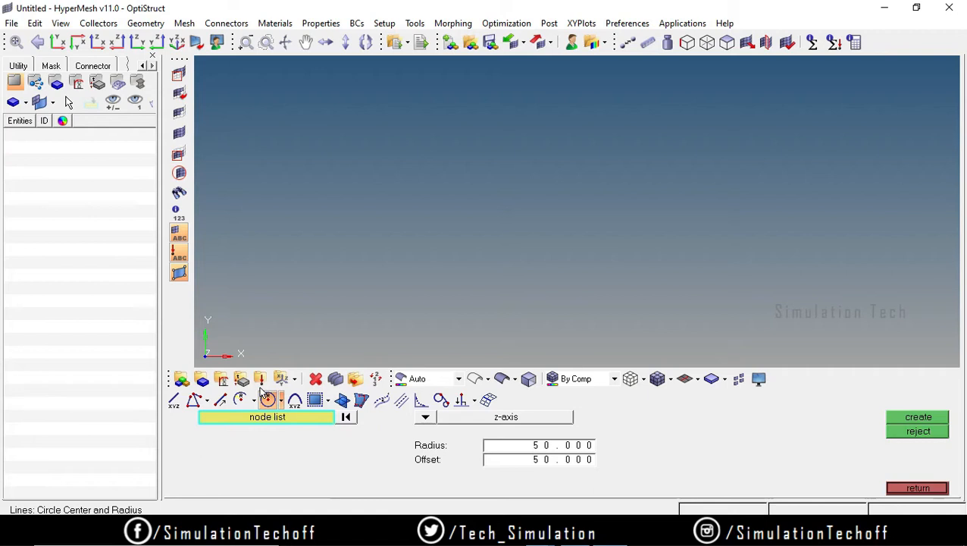
Start the Conic line command and launch Epic Pen from the desktop as a drawing overlay
click(296, 402)
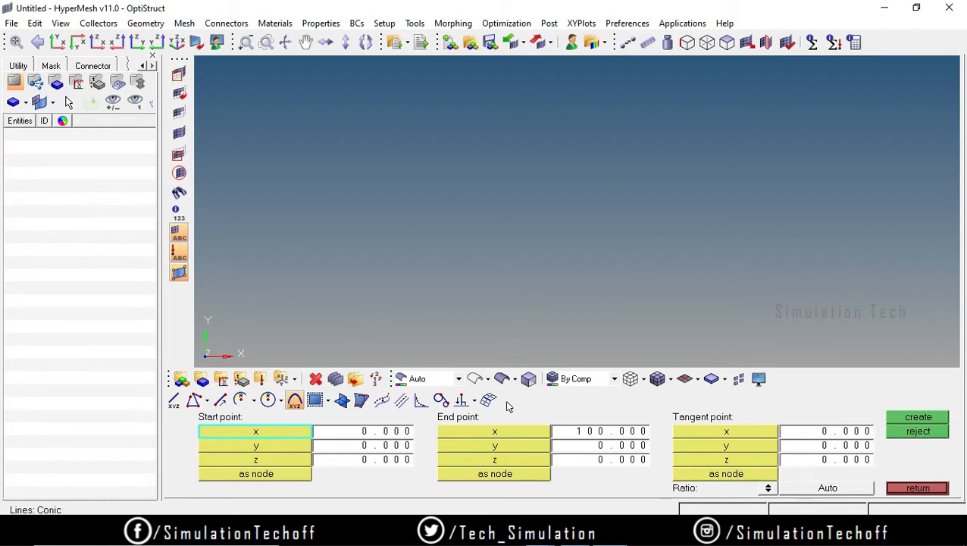
click(882, 8)
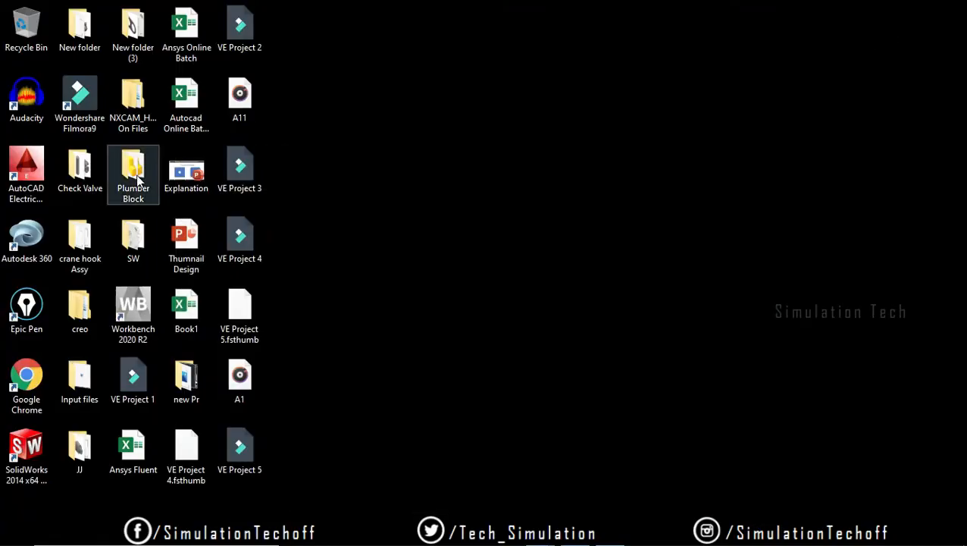
double_click(21, 315)
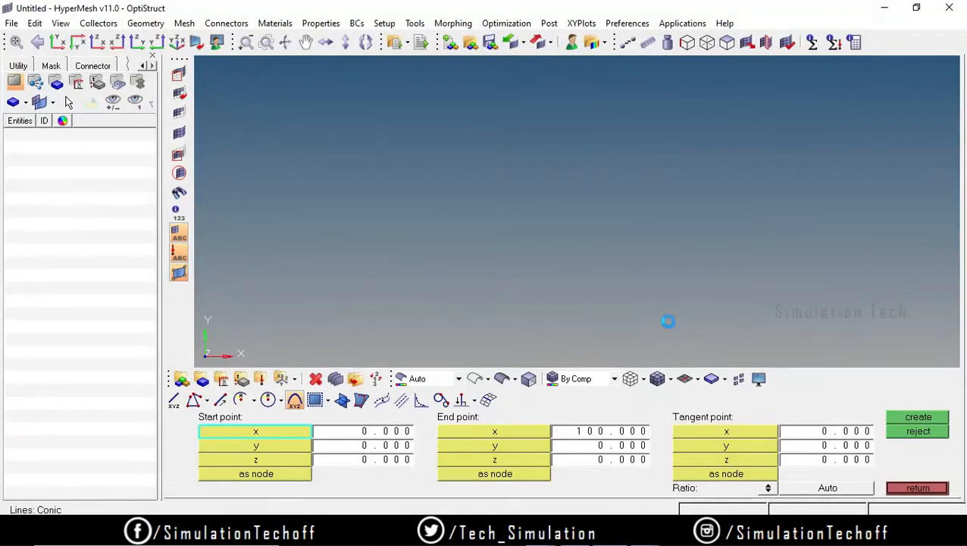
drag(479, 42, 917, 60)
Sketch a freehand arch with crosses at its two ends and peak in Epic Pen, and clear the annotation
click(915, 135)
mouse_move(345, 265)
mouse_down()
mouse_move(409, 168)
mouse_move(509, 227)
mouse_move(523, 276)
mouse_up()
click(341, 260)
drag(351, 248, 340, 268)
drag(521, 272, 536, 281)
drag(536, 267, 522, 282)
drag(428, 149, 469, 161)
drag(463, 144, 444, 176)
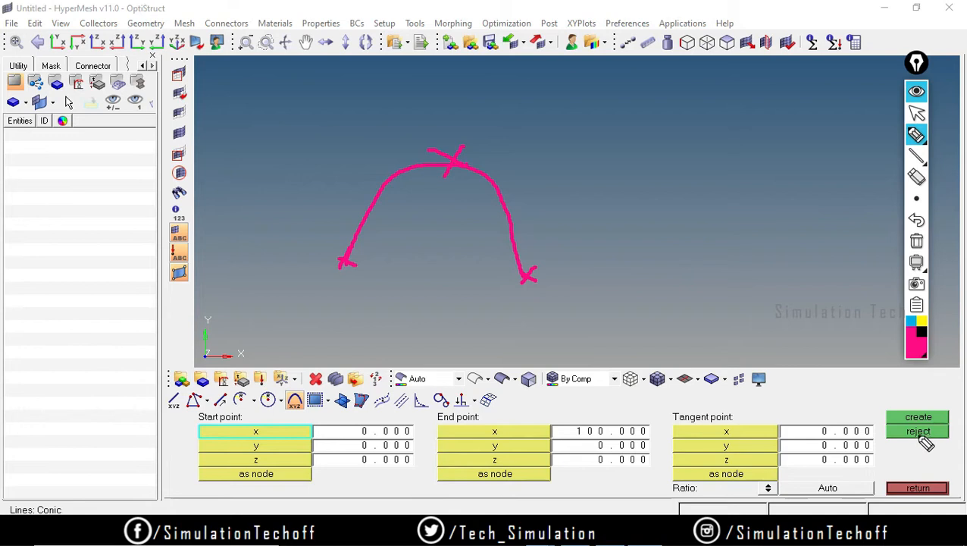
click(917, 241)
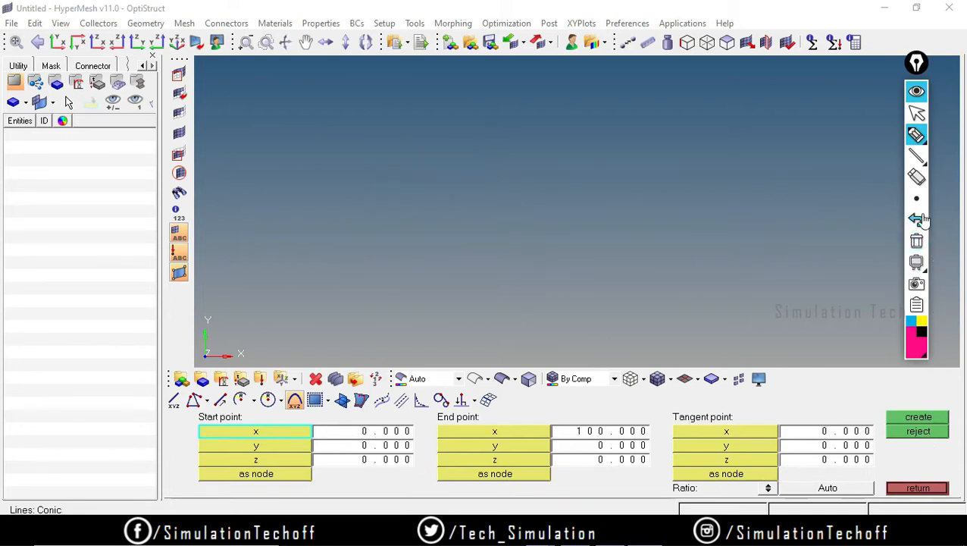
click(916, 112)
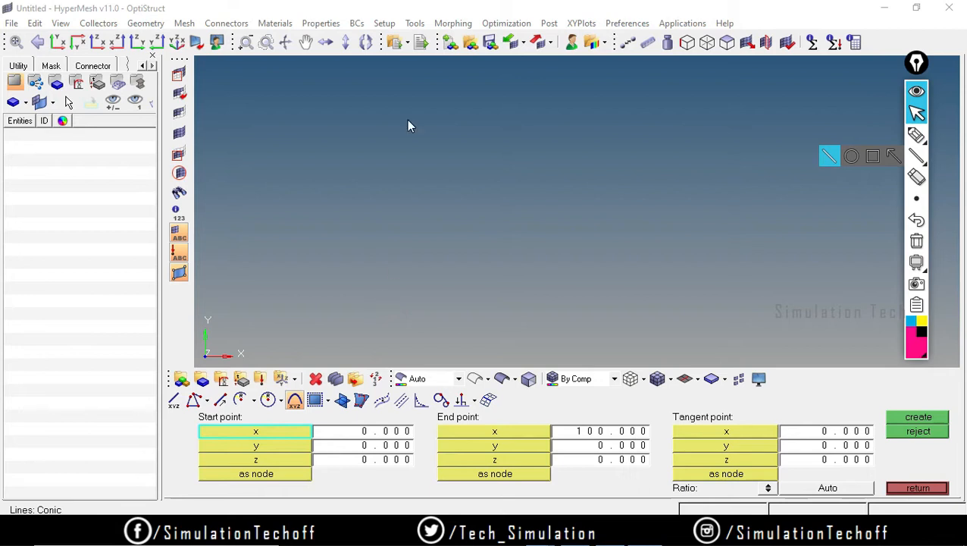
Create a conic line from the origin to x 100 with its tangent point at x 50, y 50, and reject it
click(829, 428)
double_click(834, 426)
text(50)
key(Return)
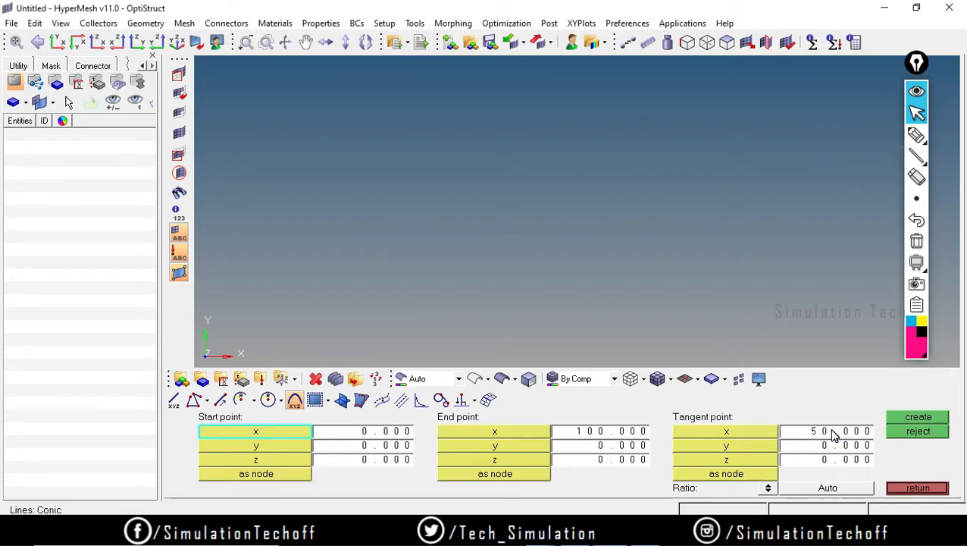
double_click(836, 447)
text(50)
key(Return)
click(919, 419)
ctrl+scroll(760, 216, down, 3)
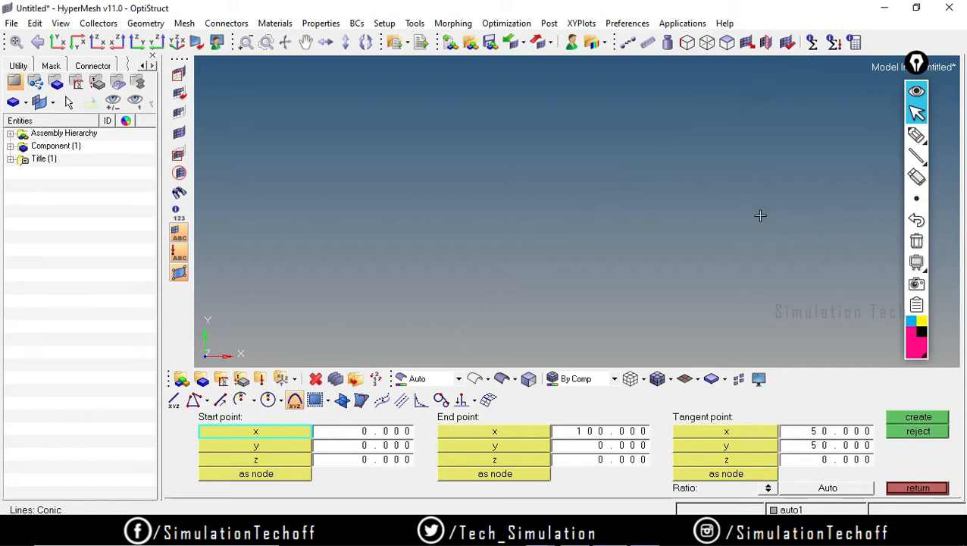
key(f)
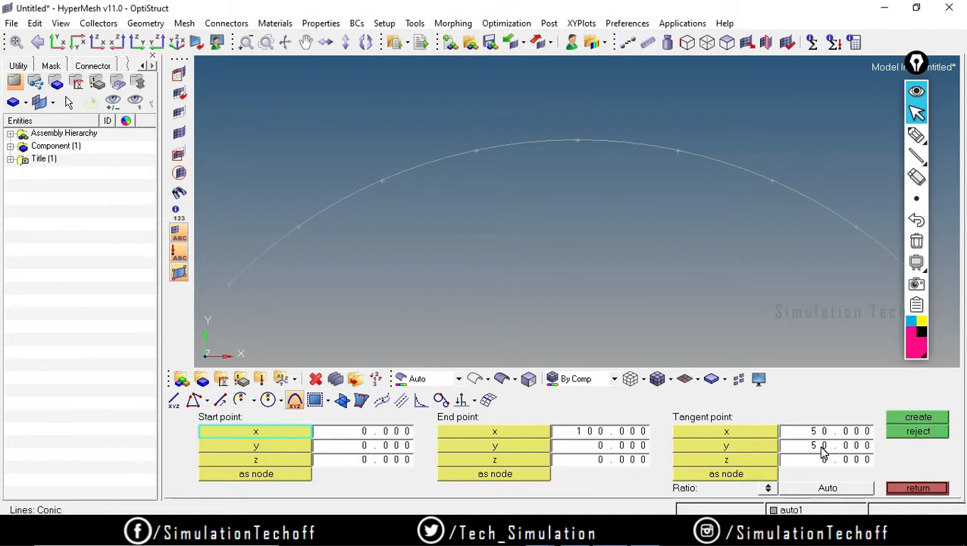
click(918, 432)
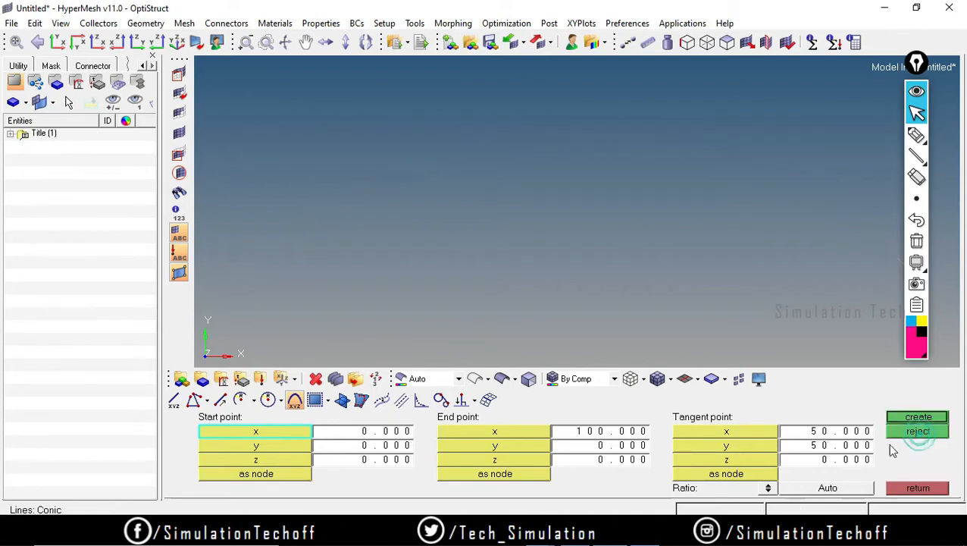
Create the conic line with the tangent point's y coordinate set to 10, and reject it
click(837, 449)
text(10)
key(Return)
click(918, 417)
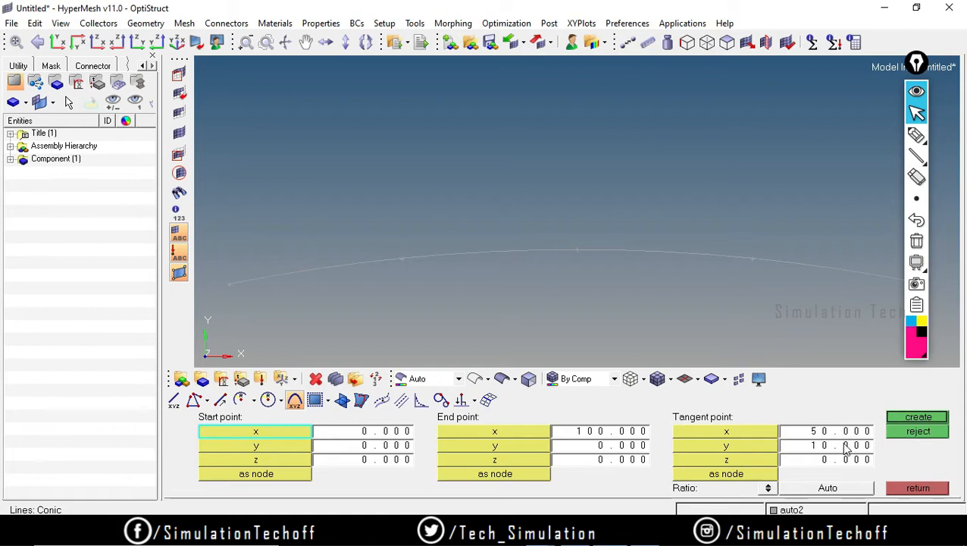
click(918, 431)
Create the conic line with the tangent point's y coordinate set to 100, and reject it
click(845, 444)
text(100)
key(Return)
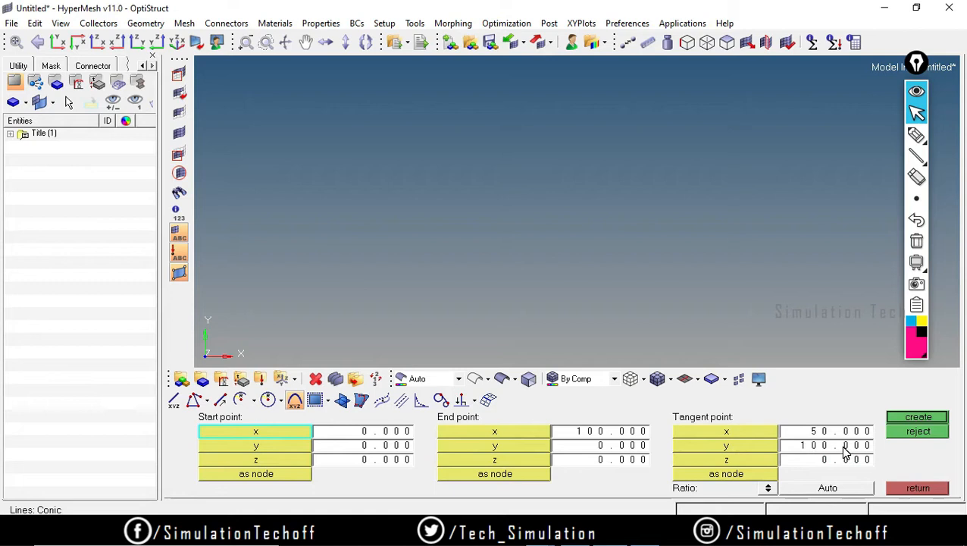
click(913, 421)
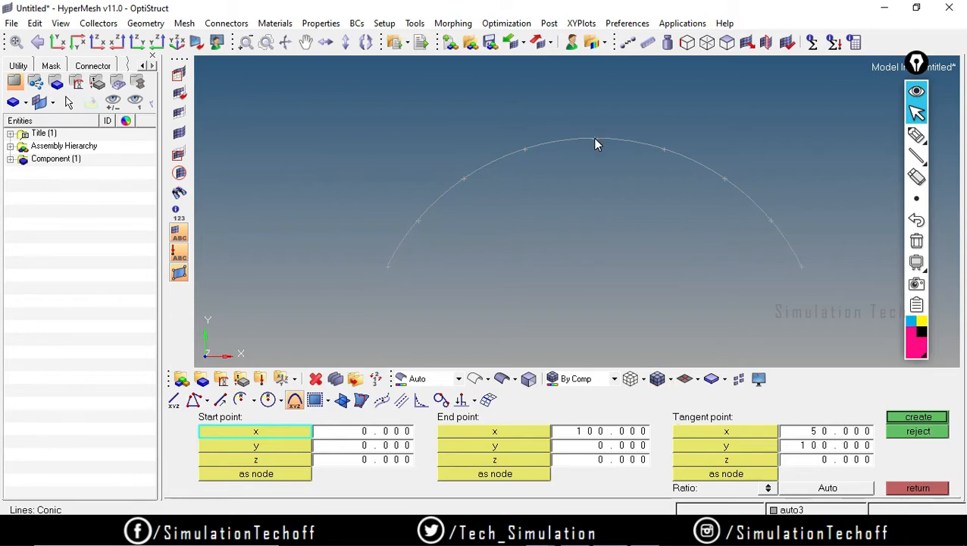
click(911, 430)
Create the conic line with the tangent point's y coordinate set to 200 and leave the line creation command
click(833, 445)
text(200)
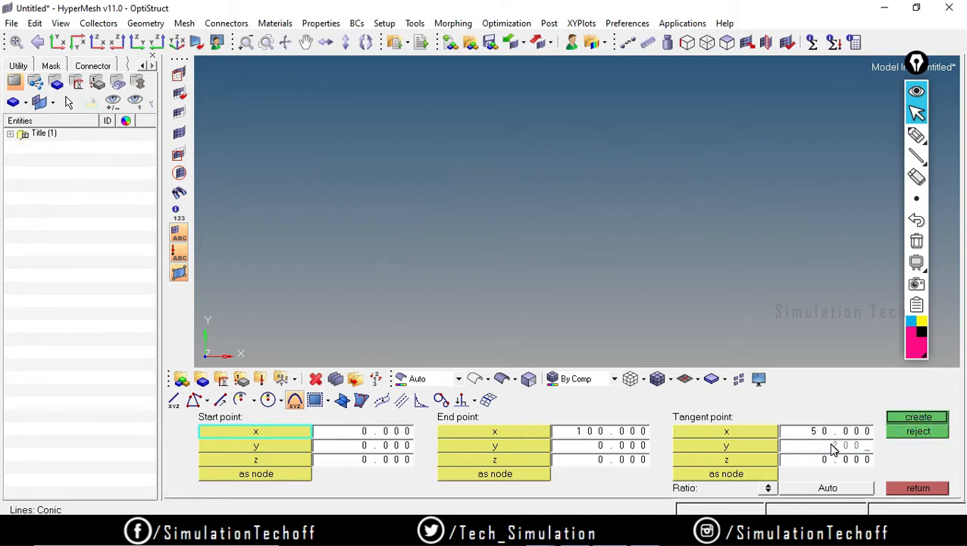
key(Return)
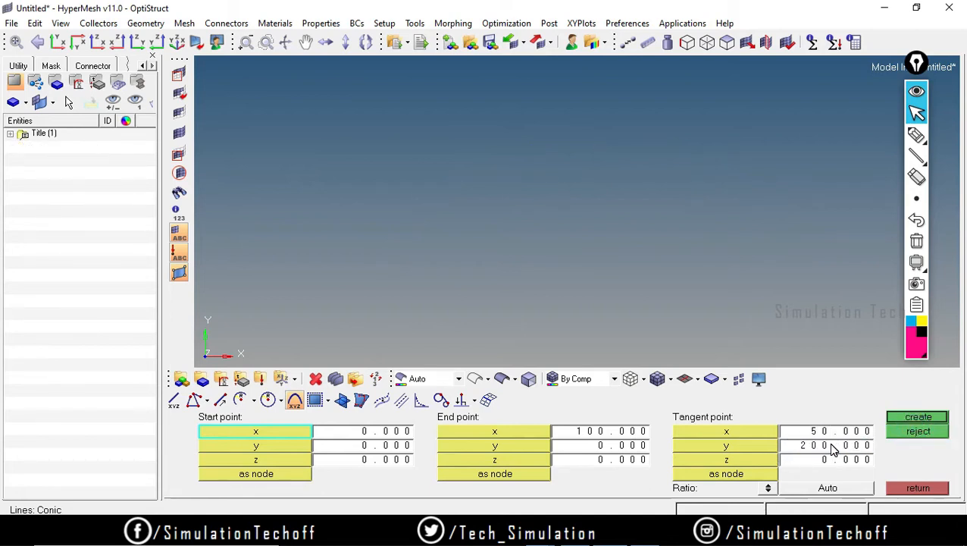
click(931, 416)
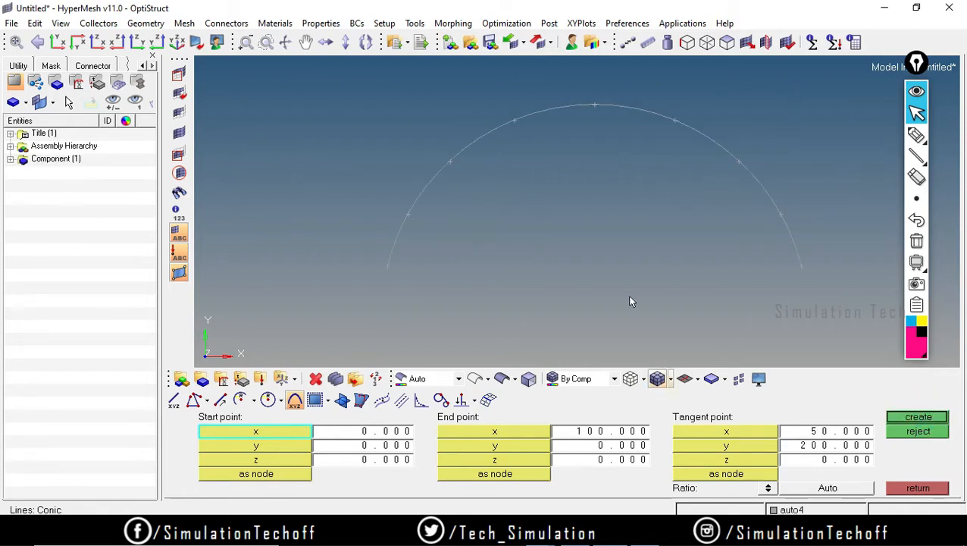
scroll(577, 232, down, 4)
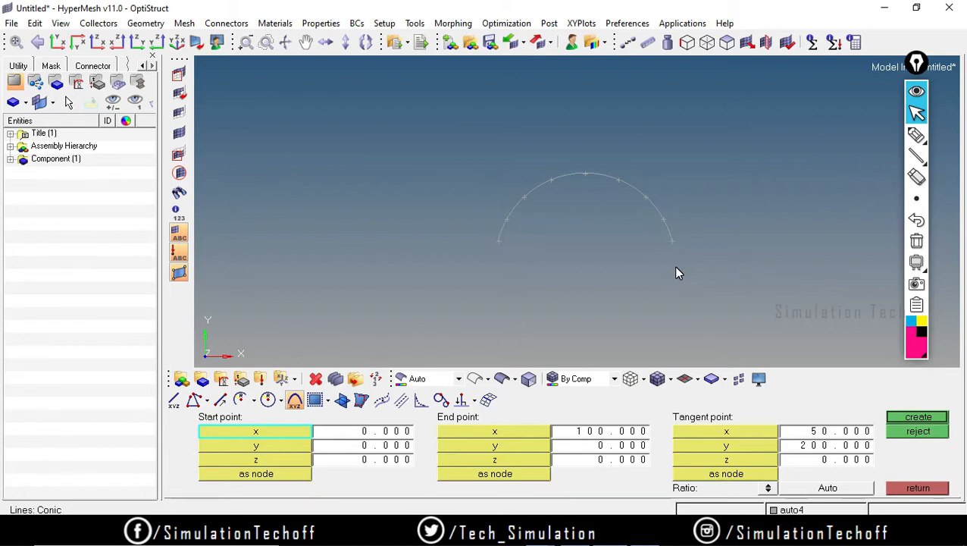
click(926, 432)
click(921, 488)
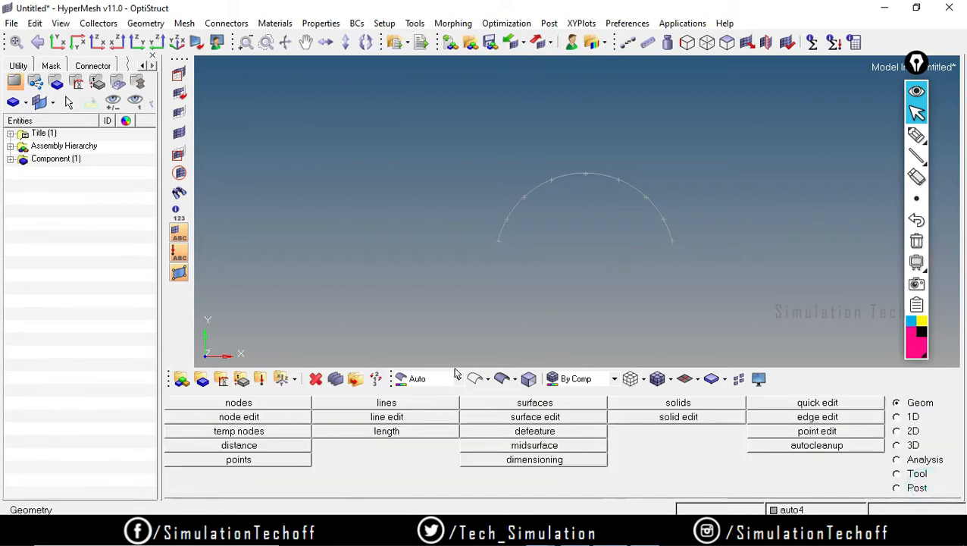
Delete the conic line from the model
click(315, 378)
click(509, 204)
click(859, 402)
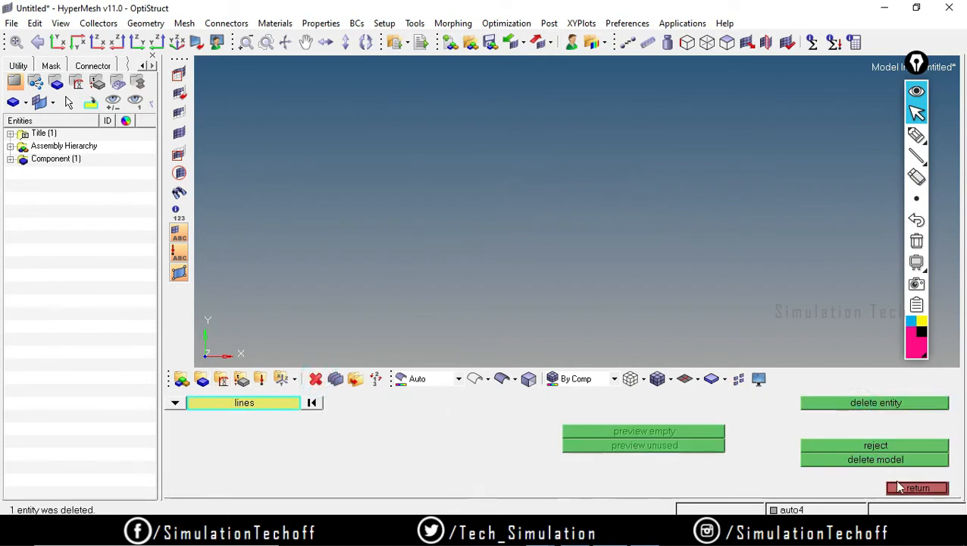
click(899, 485)
Create a straight XYZ line from the origin to x 100
click(392, 403)
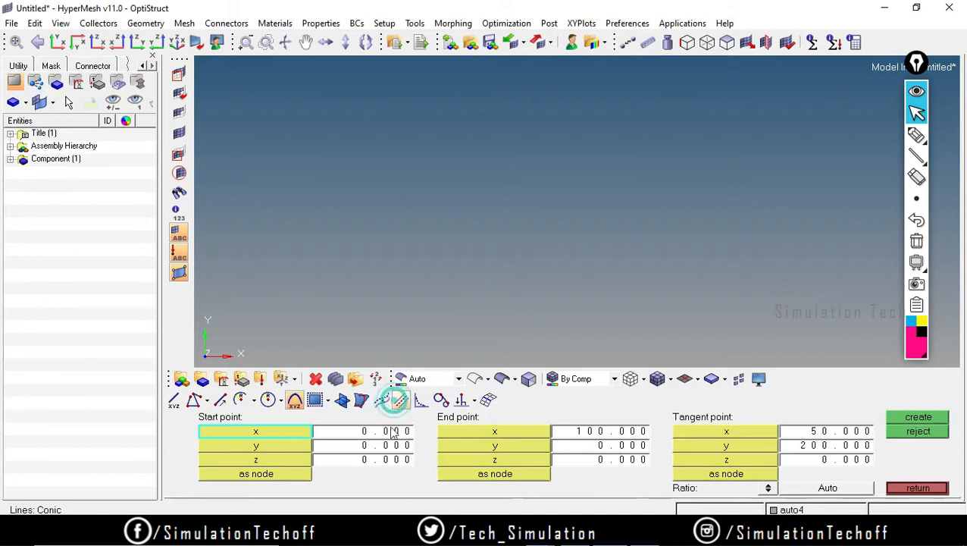
click(327, 400)
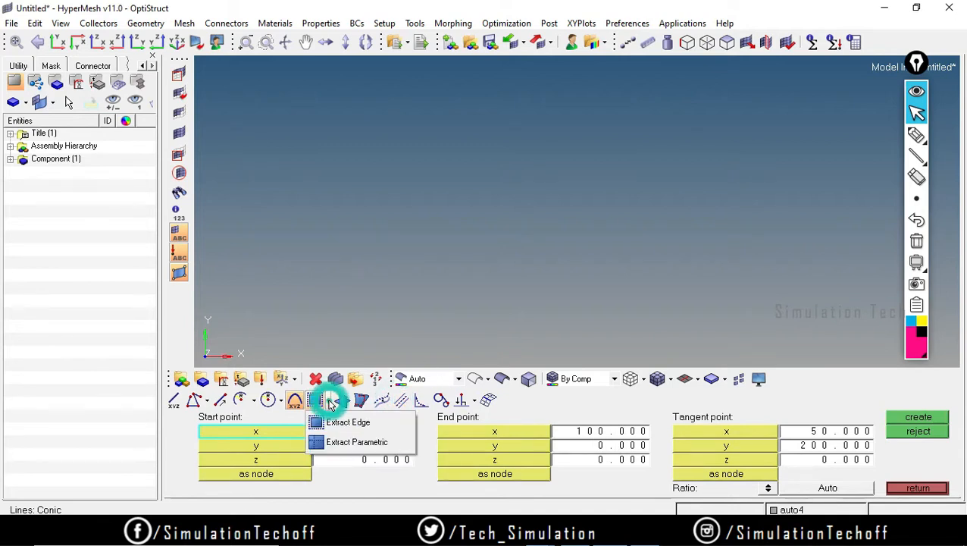
click(472, 230)
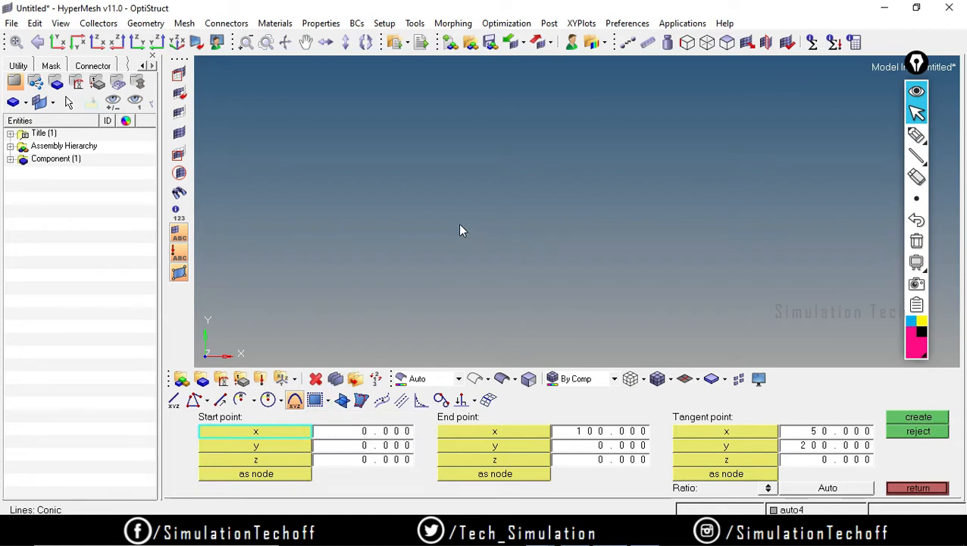
click(155, 407)
click(174, 401)
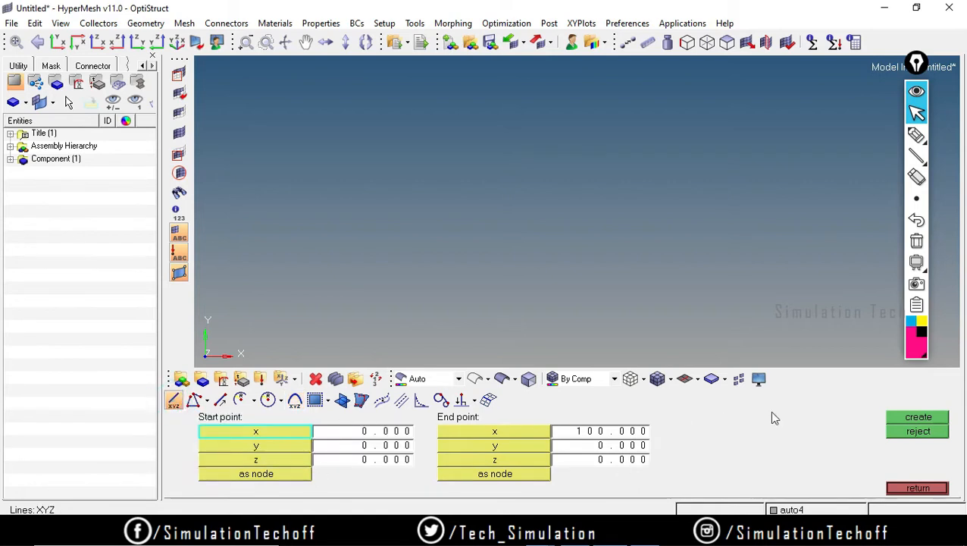
click(906, 419)
click(917, 488)
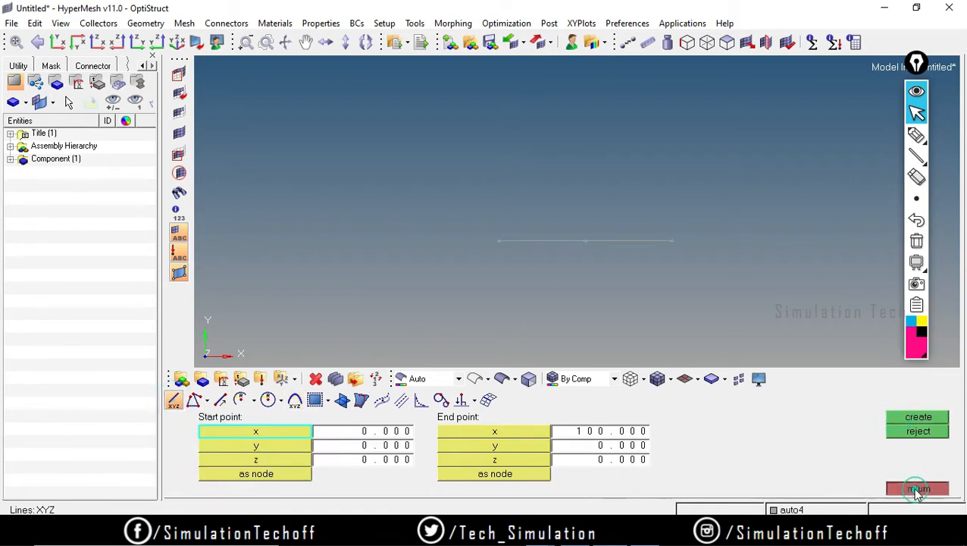
Drag the straight line 100 in the positive y-axis direction to create a surface, and display it shaded
click(527, 404)
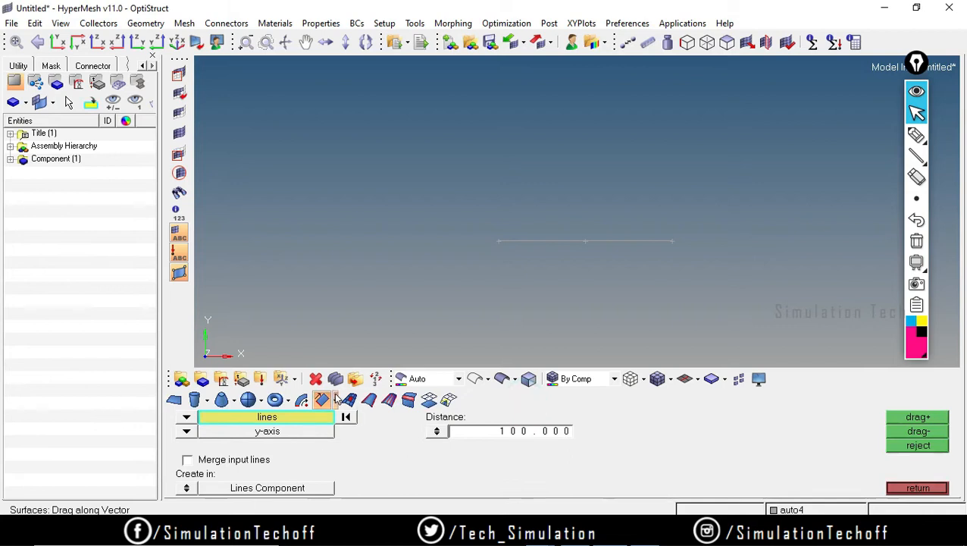
click(548, 240)
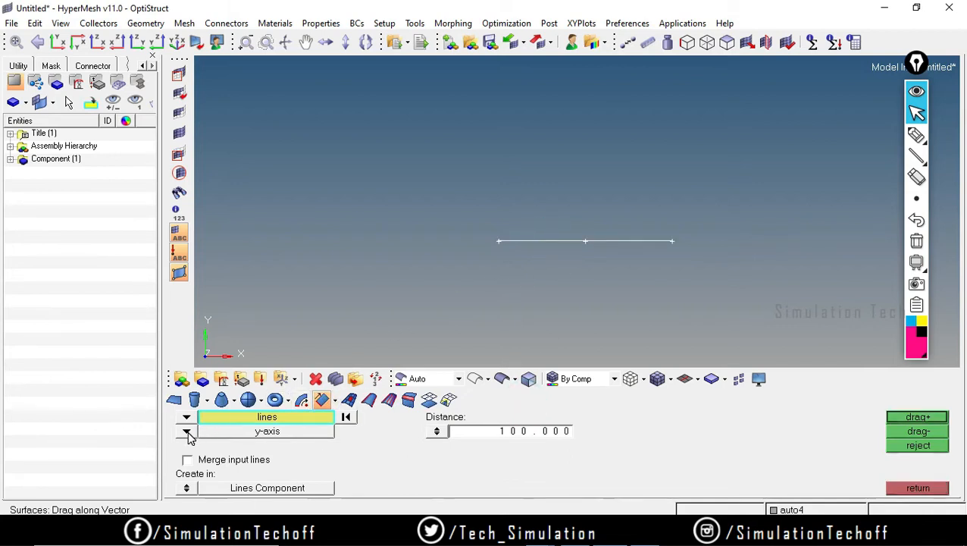
click(906, 417)
scroll(604, 166, down, 3)
scroll(617, 145, up, 1)
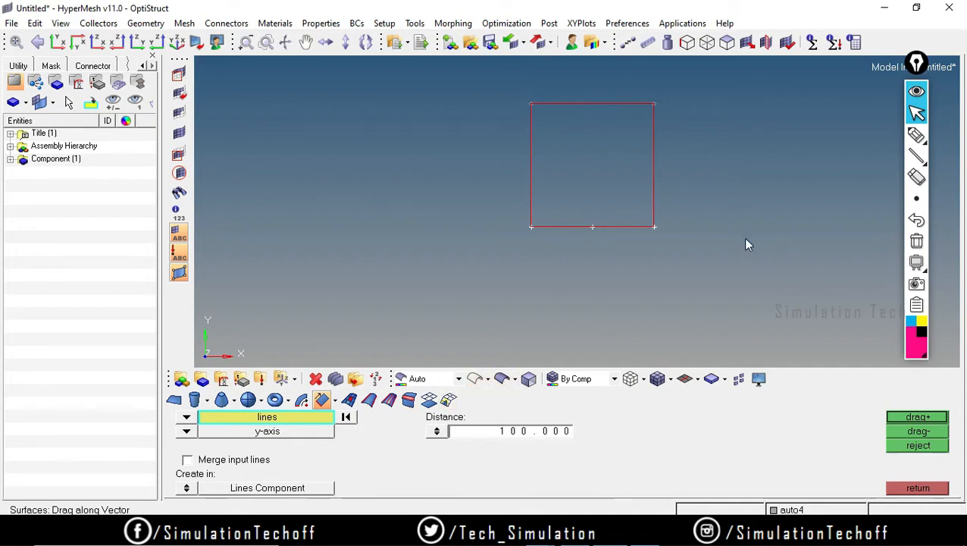
click(540, 225)
middle_click(535, 219)
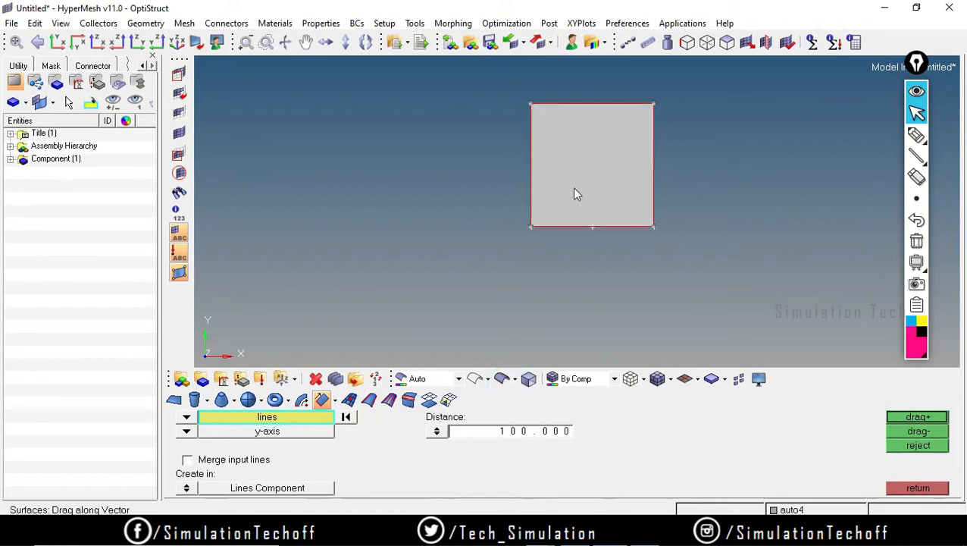
Examine the shaded surface and its lower edge at several angles and magnifications
ctrl+scroll(585, 147, down, 1)
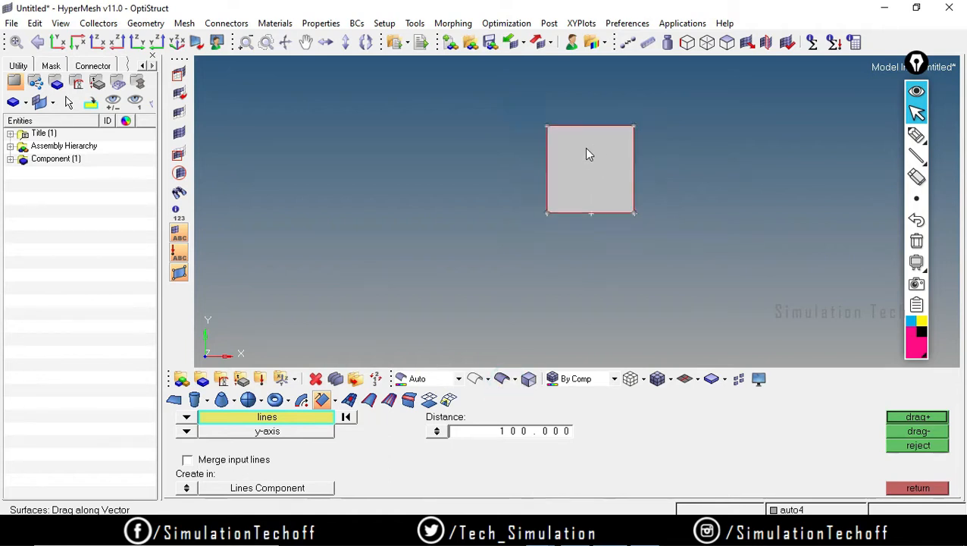
ctrl+scroll(586, 147, up, 3)
ctrl+right_drag(610, 107, 557, 125)
ctrl+scroll(598, 154, down, 3)
ctrl+scroll(598, 154, up, 7)
ctrl+scroll(608, 145, down, 2)
ctrl+scroll(609, 144, up, 1)
ctrl+scroll(607, 145, down, 1)
ctrl+drag(711, 192, 576, 217)
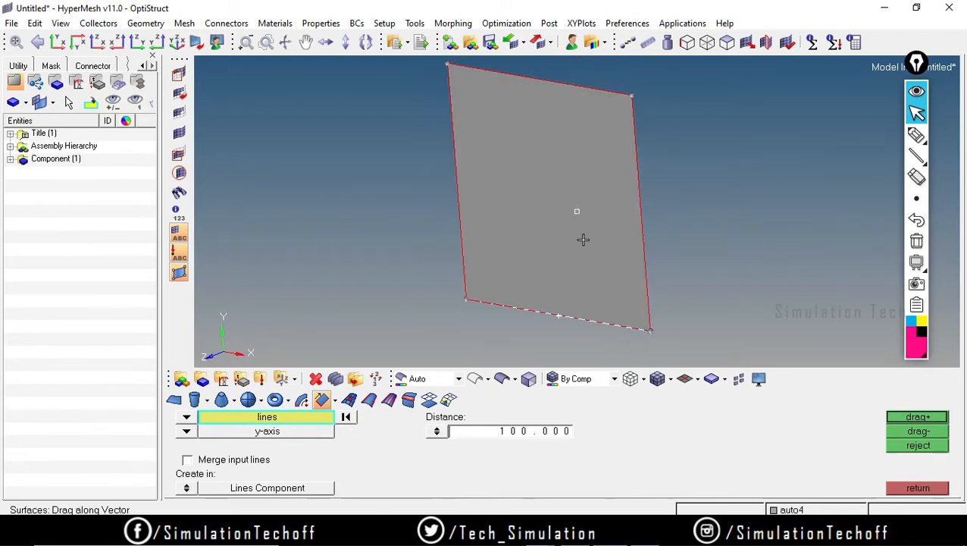
ctrl+scroll(571, 313, up, 4)
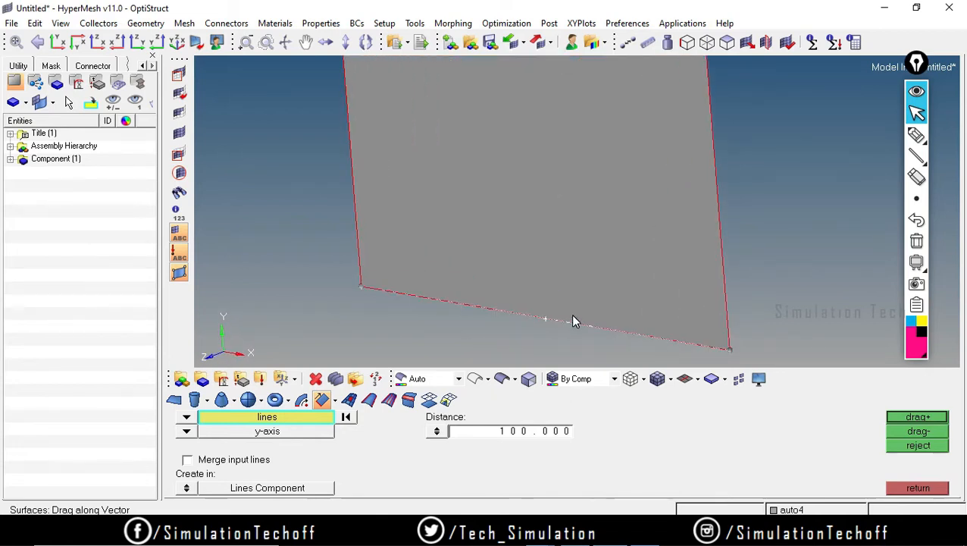
ctrl+scroll(604, 321, down, 2)
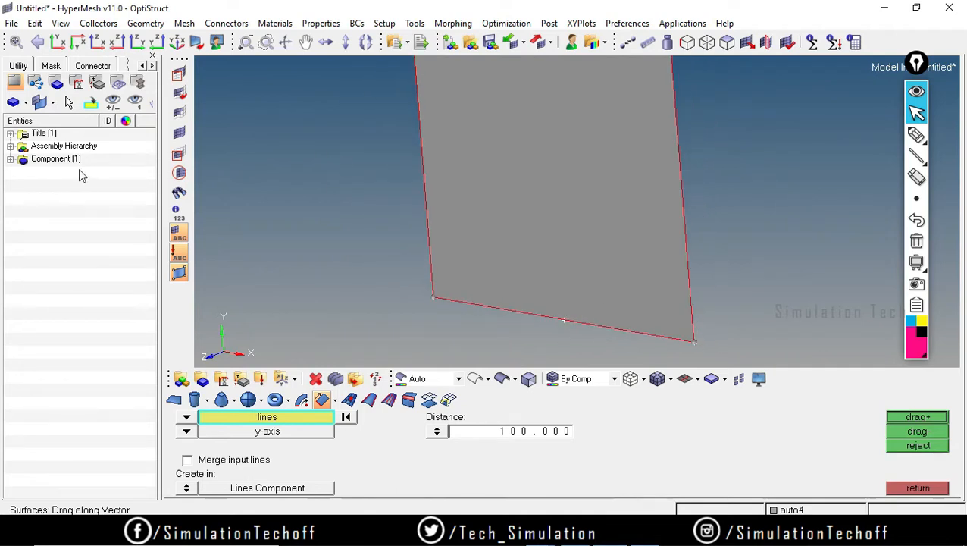
Expand the Component, Assembly Hierarchy and Title folders in the model tree to review their entries
click(10, 159)
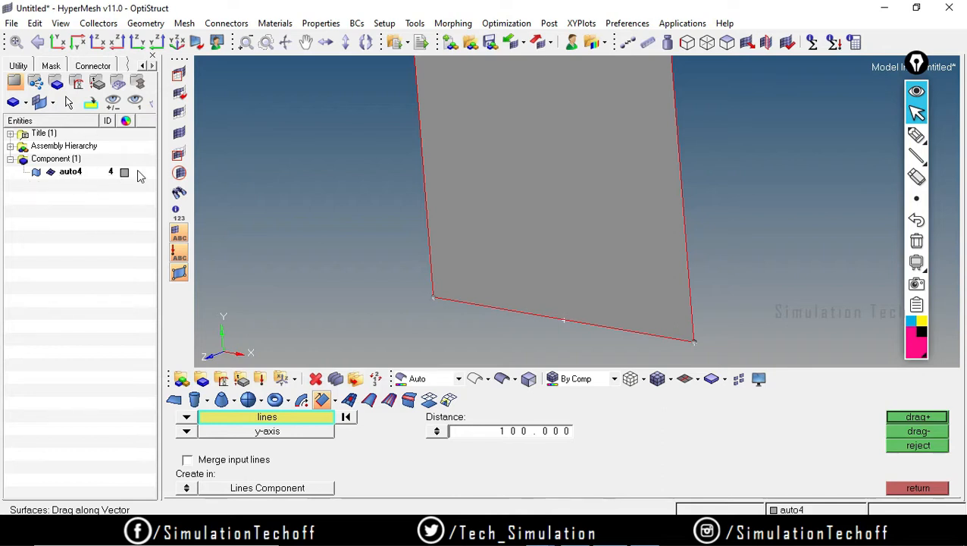
click(10, 146)
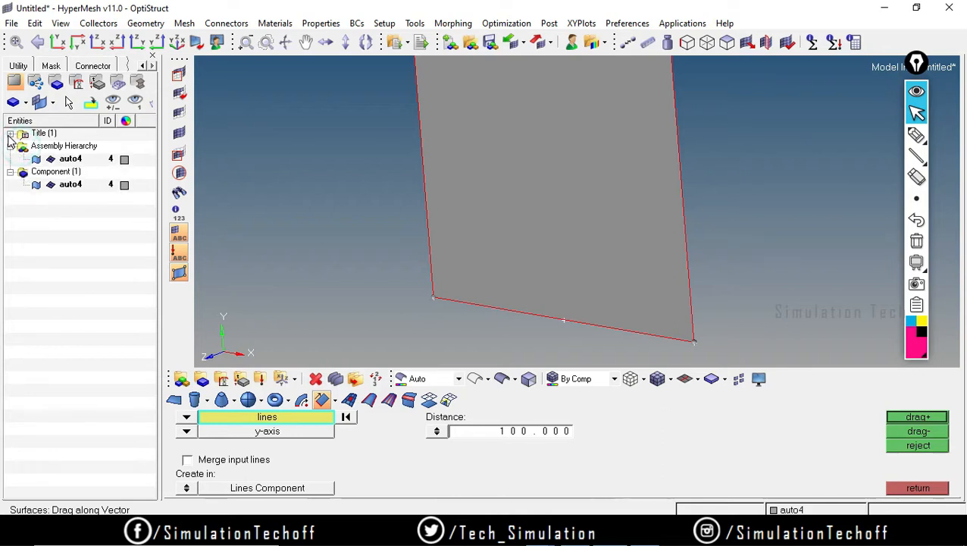
click(10, 134)
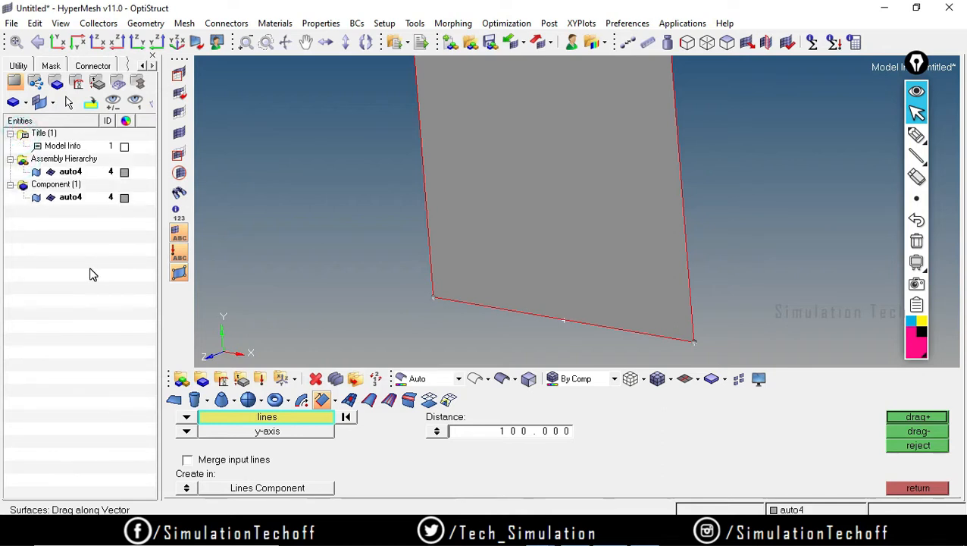
Create a component named LINE BODY with no card image and no property
mouse_move(561, 188)
ctrl+right_down()
mouse_move(518, 224)
mouse_move(550, 209)
mouse_move(561, 144)
mouse_move(558, 182)
ctrl+right_up()
ctrl+scroll(550, 209, down, 4)
ctrl+scroll(550, 209, up, 3)
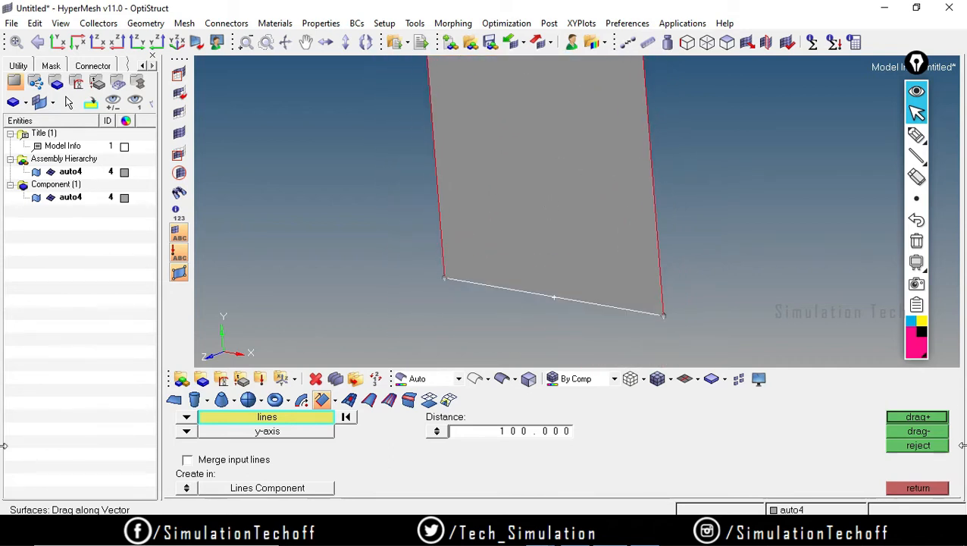
click(917, 489)
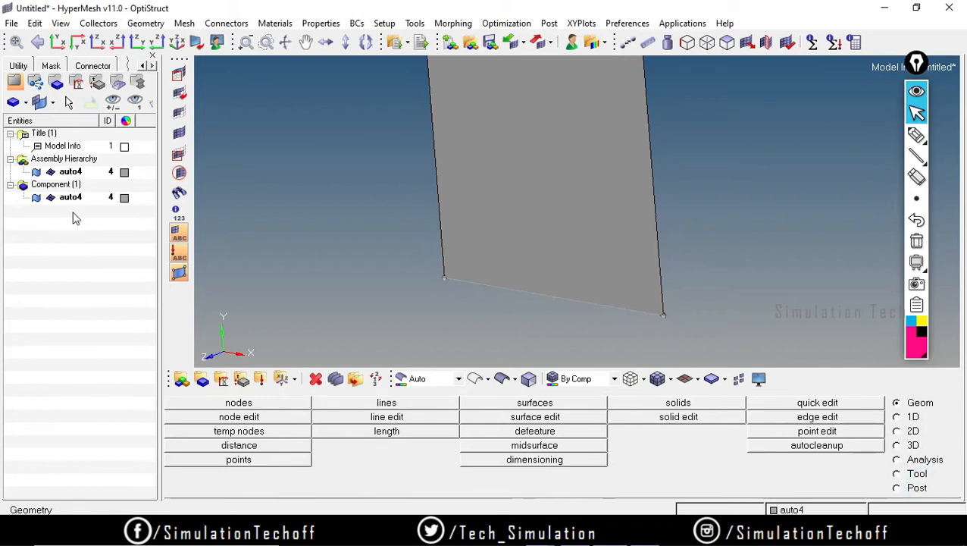
click(203, 381)
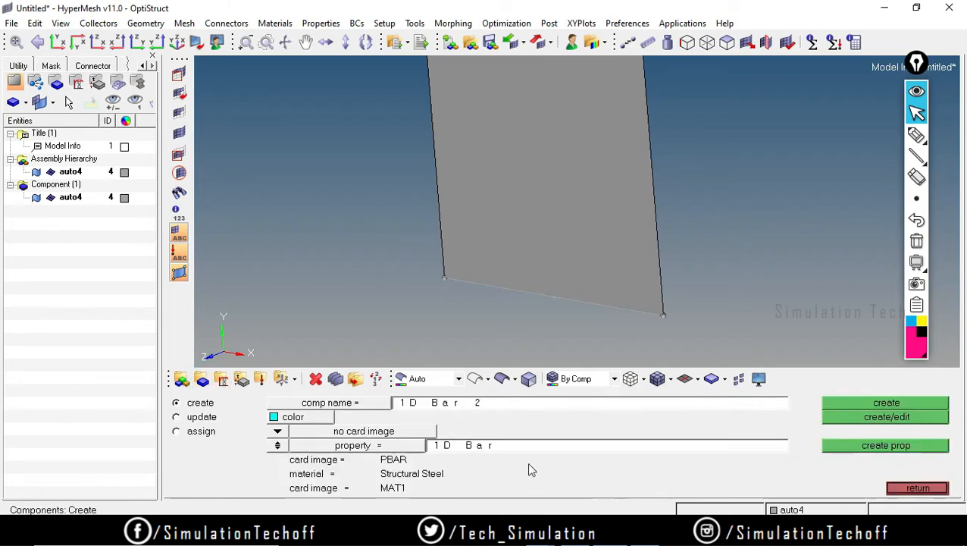
click(487, 406)
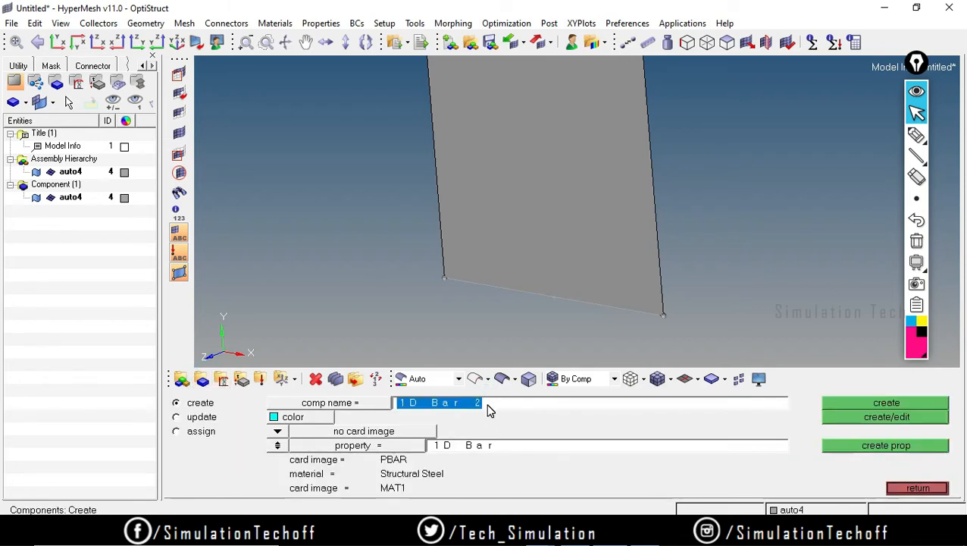
key(BackSpace)
text(LIN_)
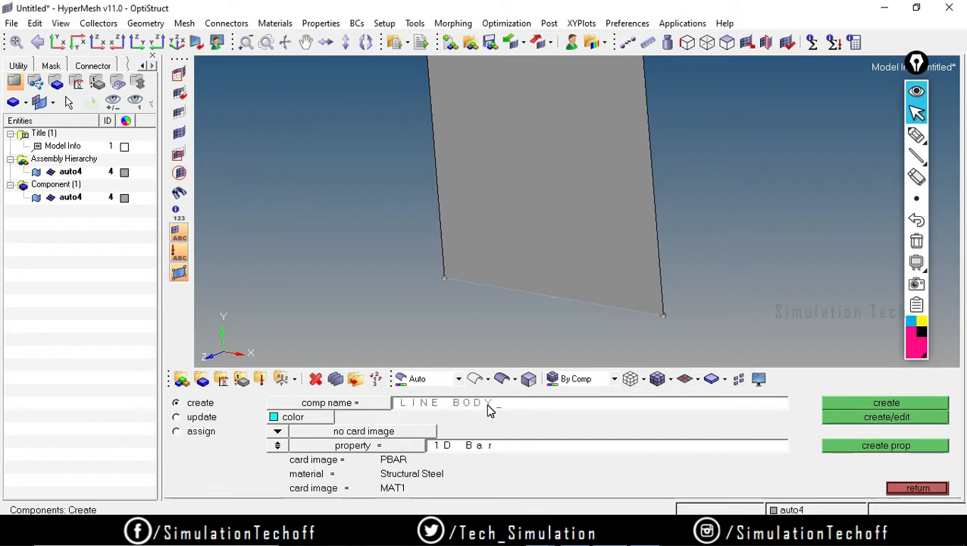
text(E BODY)
click(277, 446)
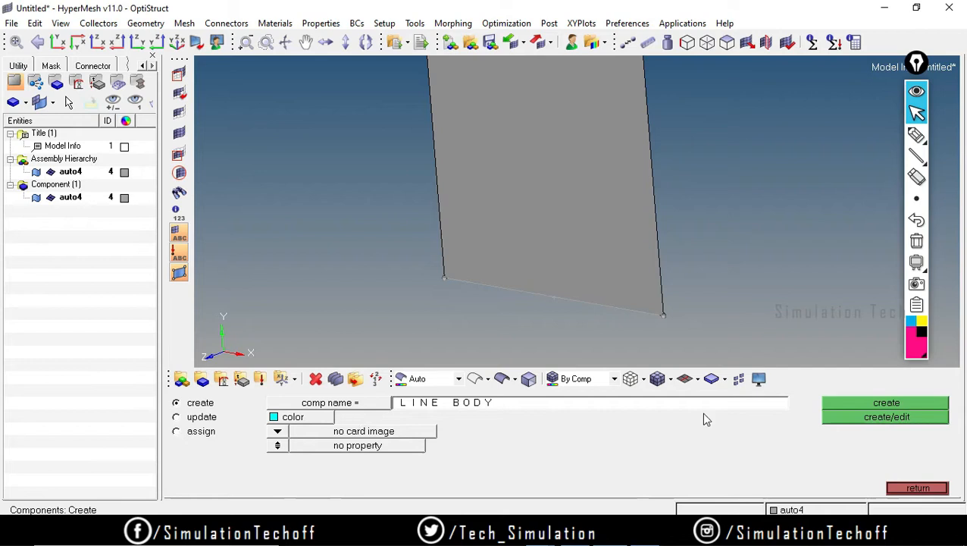
click(875, 405)
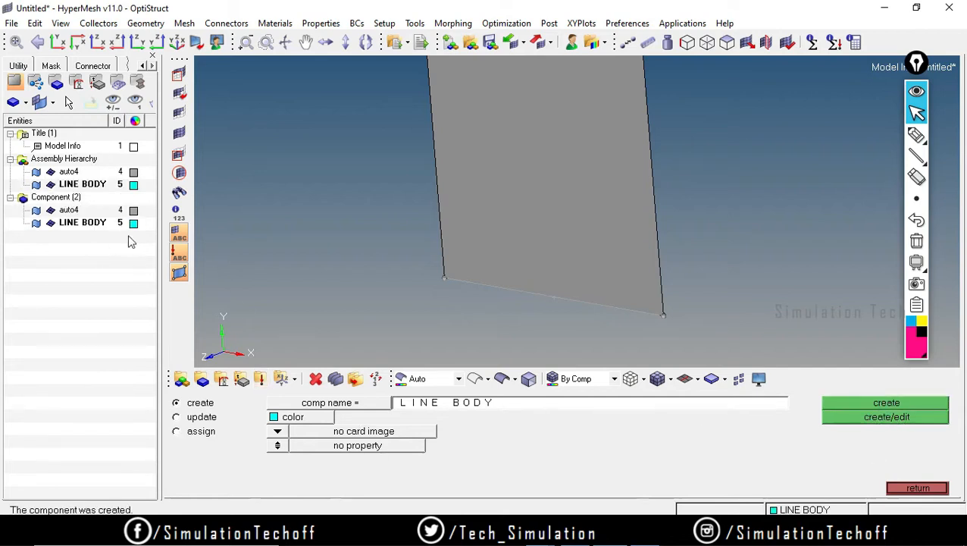
click(74, 222)
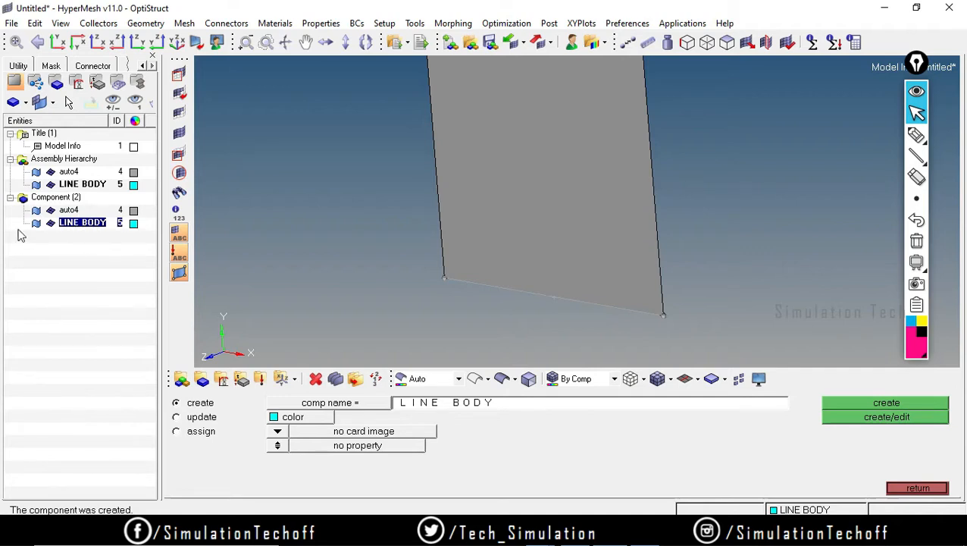
click(912, 487)
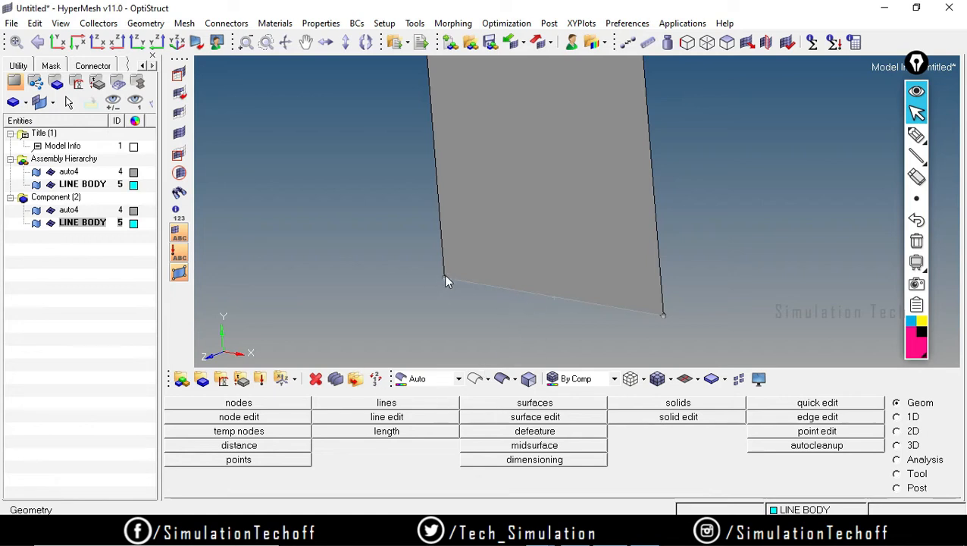
Delete the straight line lying along the surface's lower edge
click(388, 404)
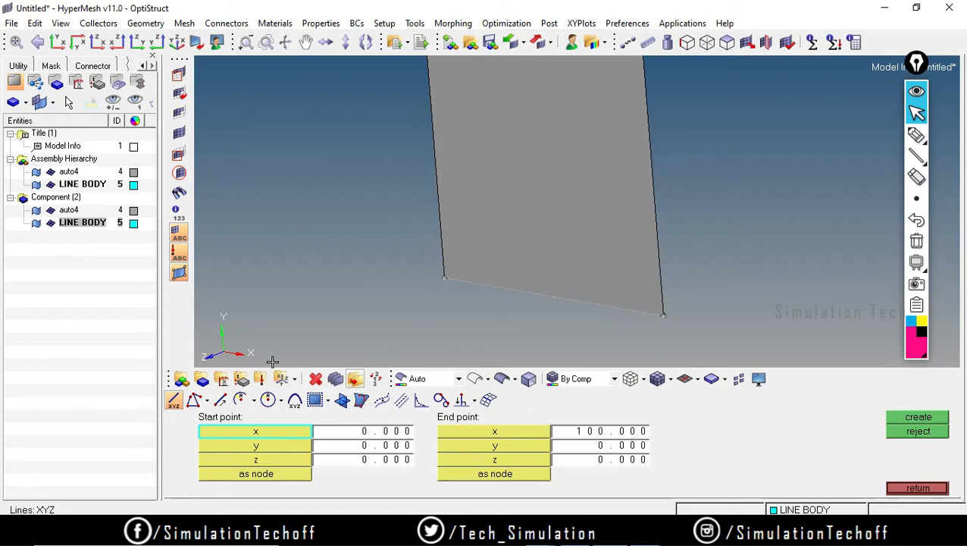
click(315, 378)
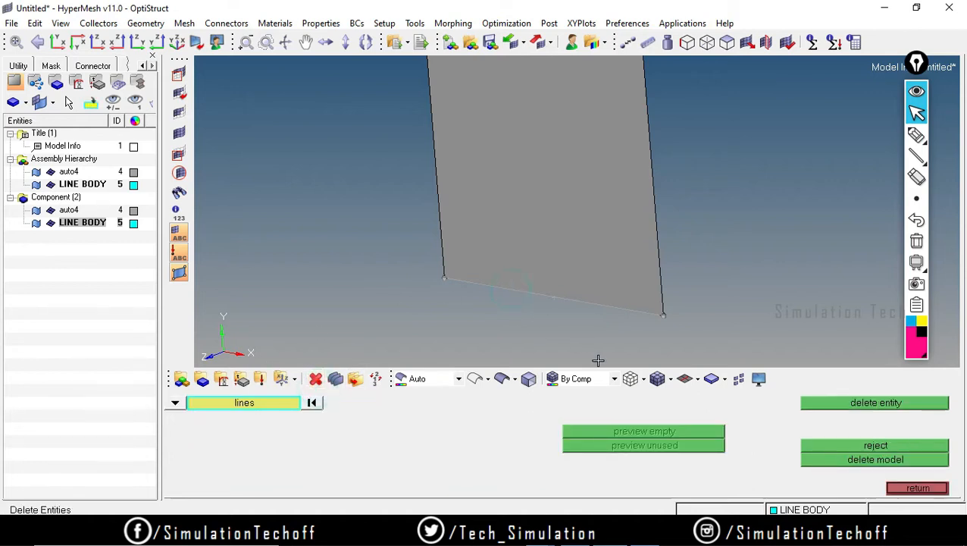
click(463, 280)
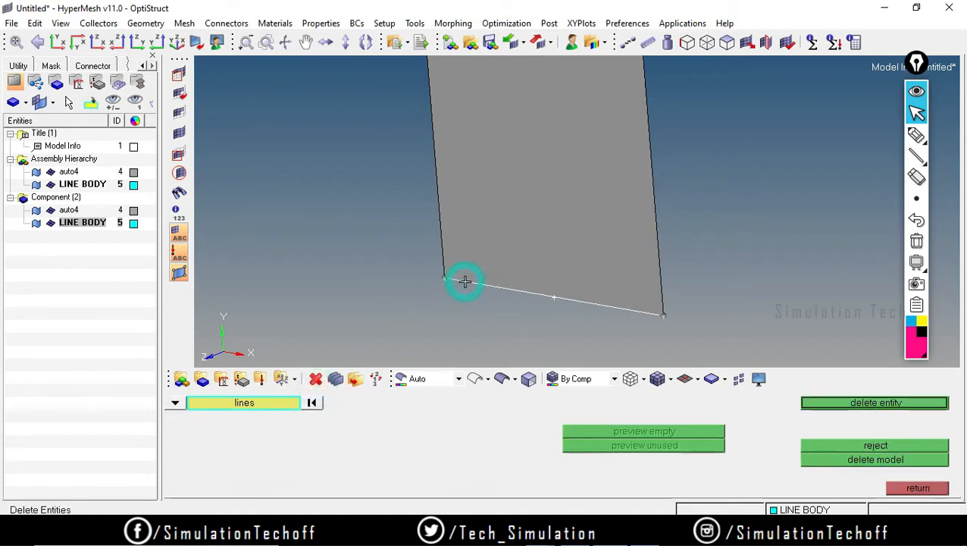
click(851, 402)
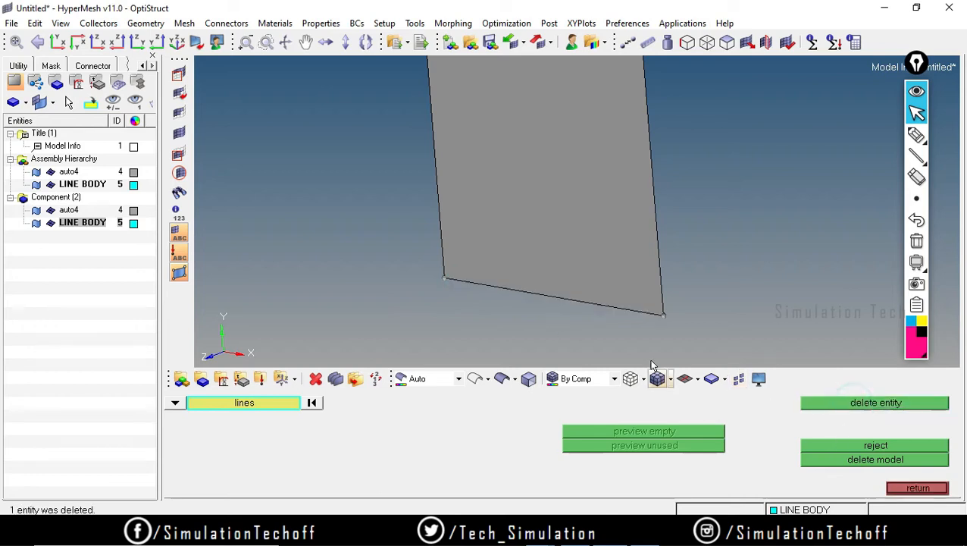
scroll(570, 224, down, 3)
click(917, 488)
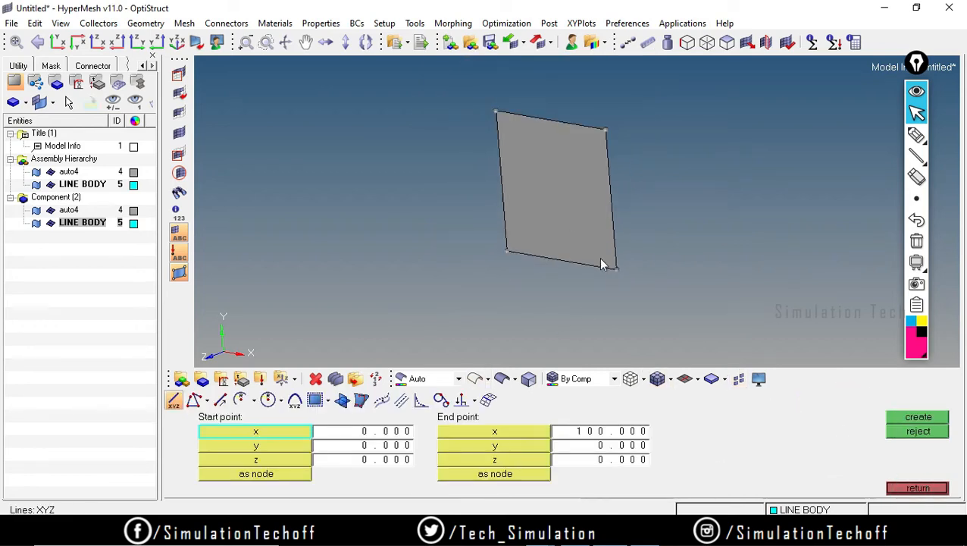
scroll(598, 257, up, 1)
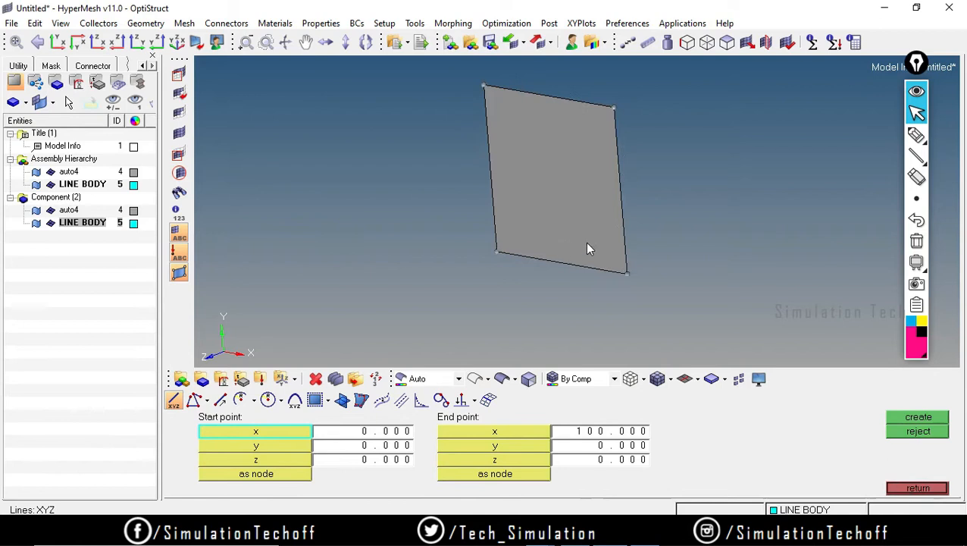
click(893, 488)
scroll(529, 161, down, 2)
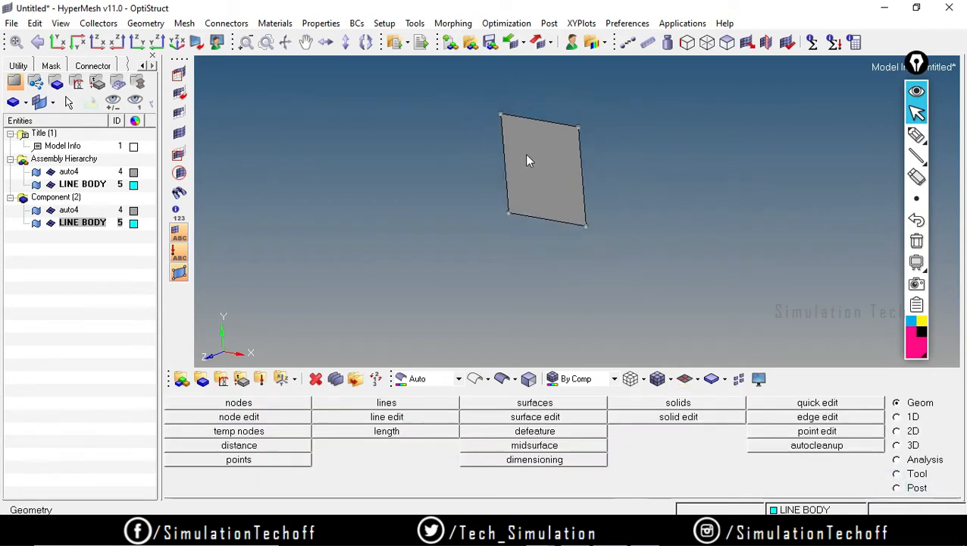
scroll(528, 160, up, 2)
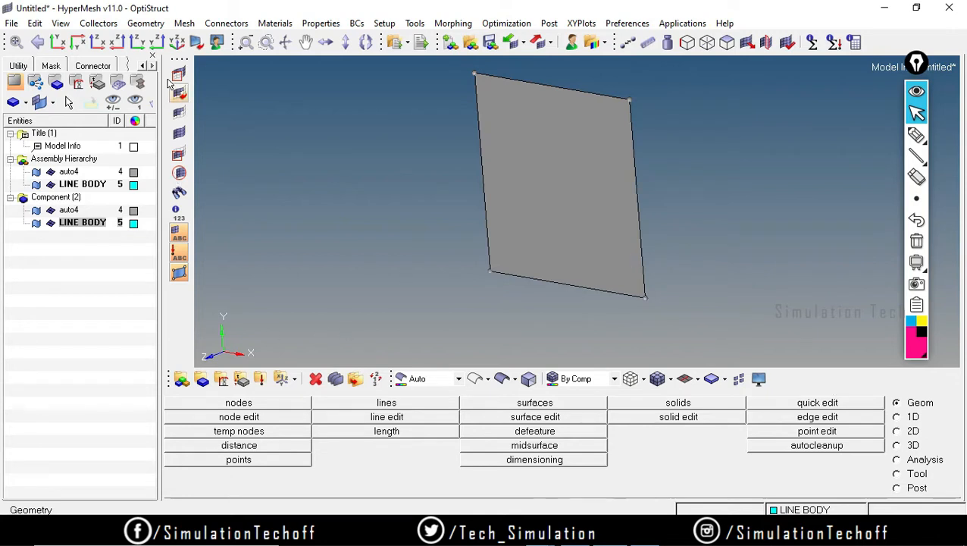
View the model in the XY plane and extract the square surface's edges as lines in the original component
click(57, 40)
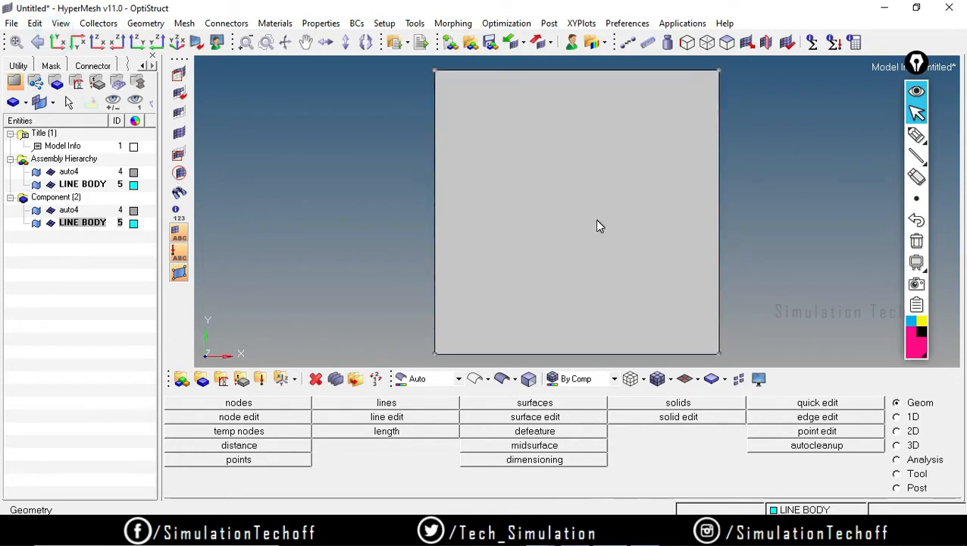
click(417, 404)
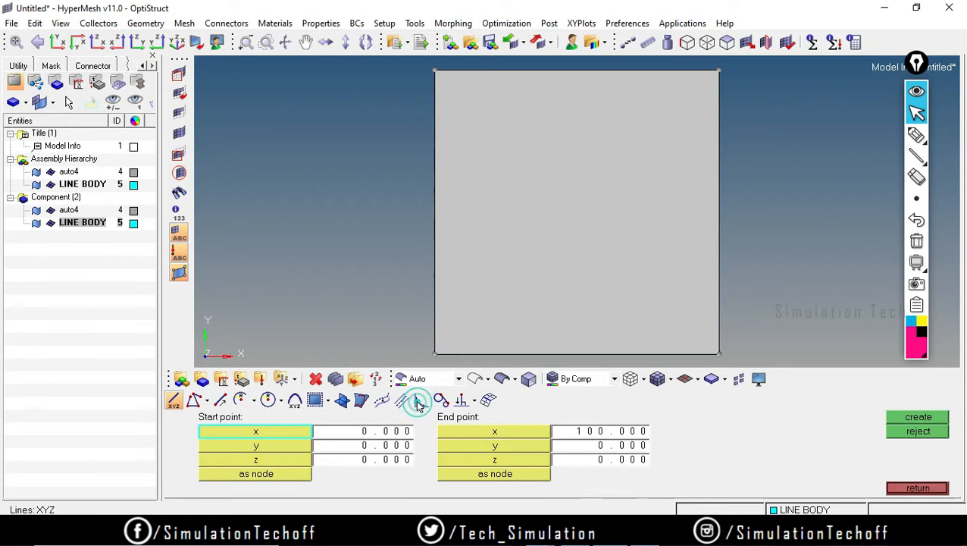
click(315, 401)
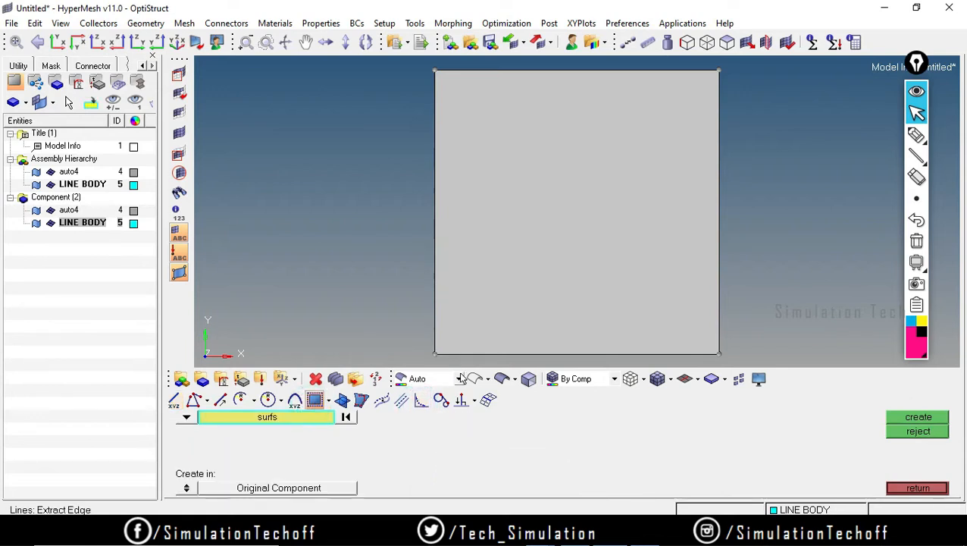
click(595, 215)
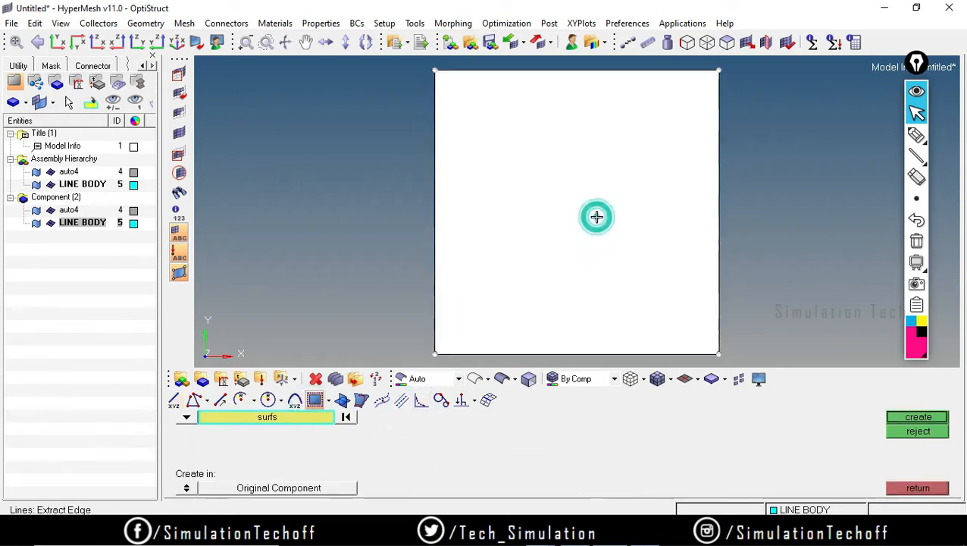
click(918, 419)
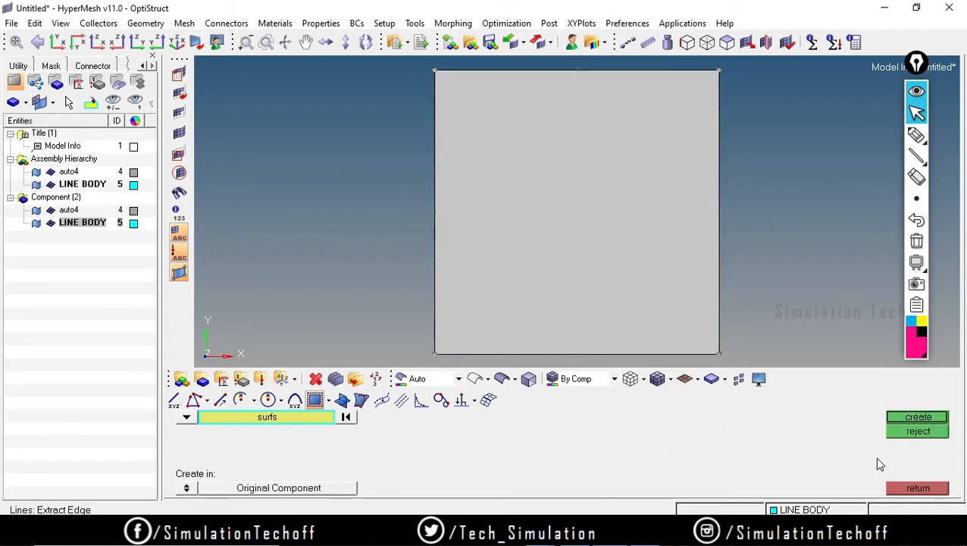
click(918, 487)
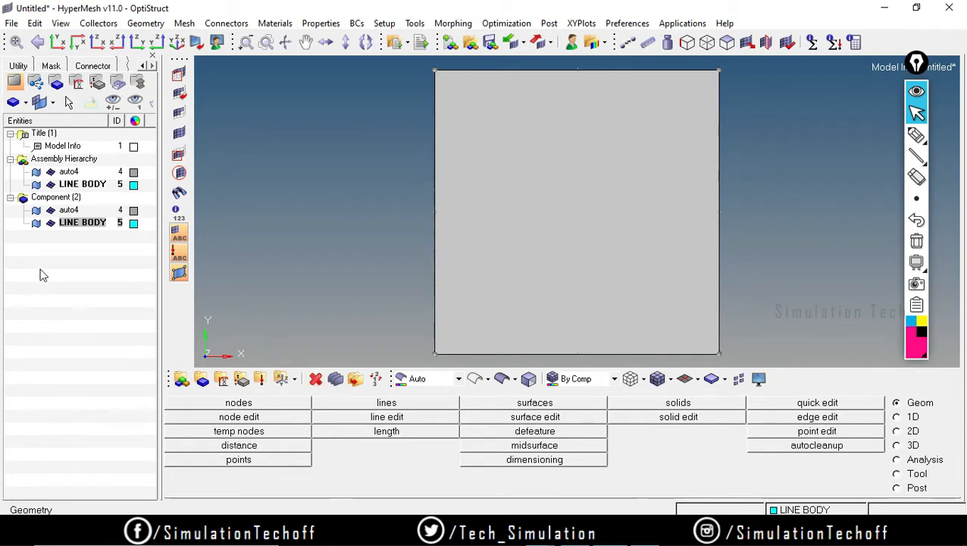
Toggle the geometry and element display of auto4 and LINE BODY to check which component holds the extracted lines
right_click(63, 210)
click(387, 263)
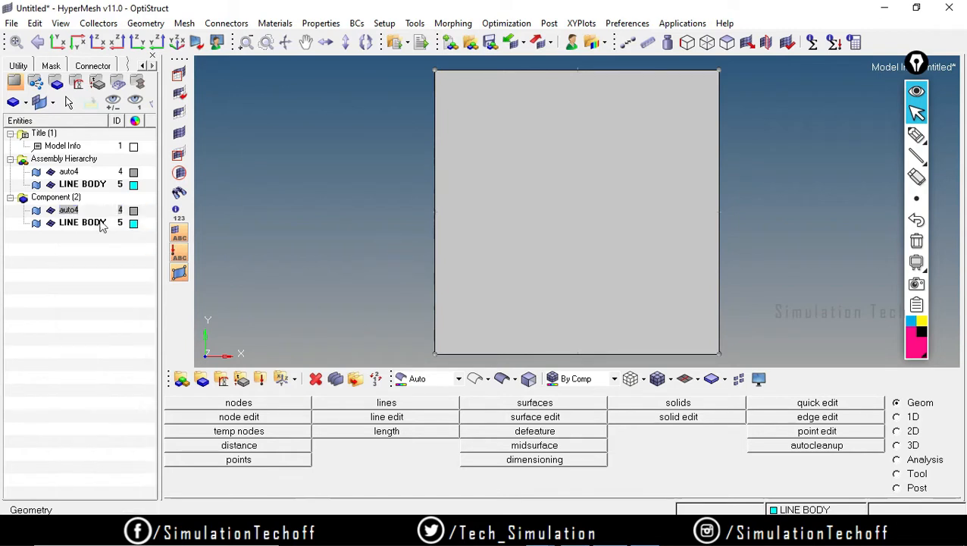
click(36, 211)
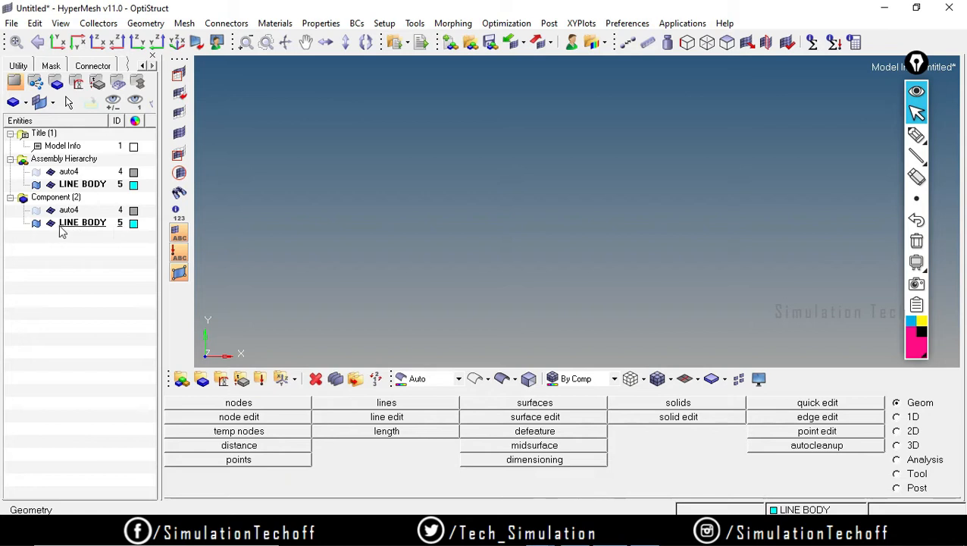
click(49, 223)
click(49, 224)
click(36, 224)
click(36, 223)
click(36, 210)
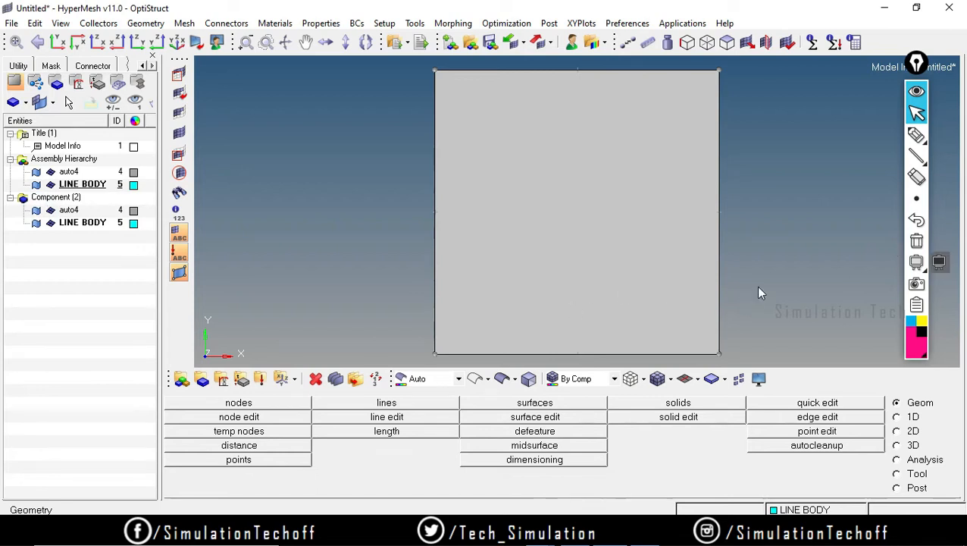
Delete the auto4 component together with its surface and extracted edge lines
click(316, 378)
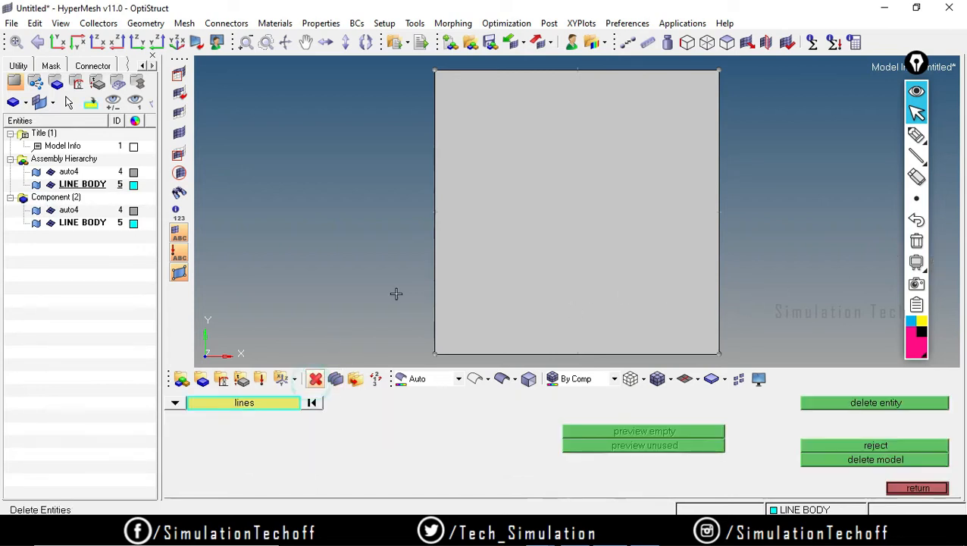
click(912, 489)
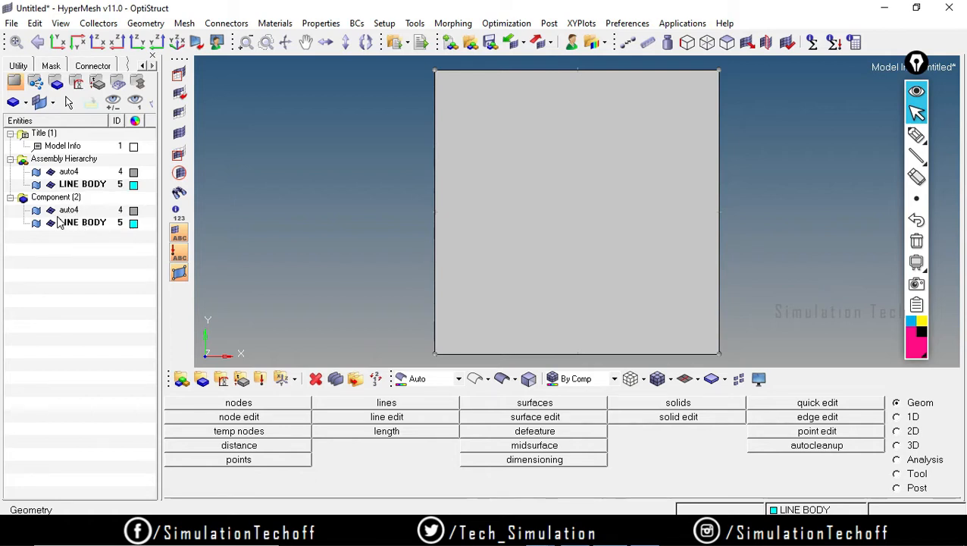
scroll(531, 296, down, 2)
scroll(561, 291, up, 2)
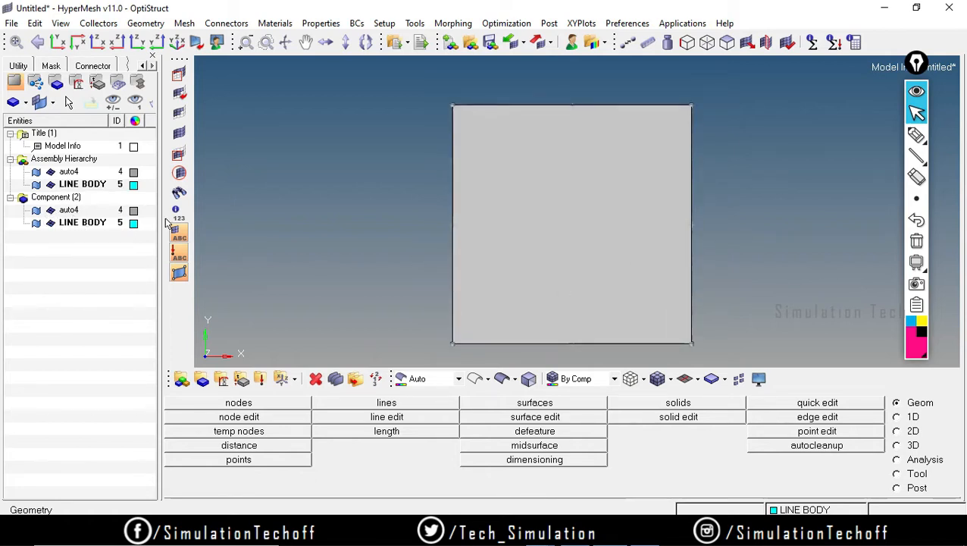
right_click(67, 211)
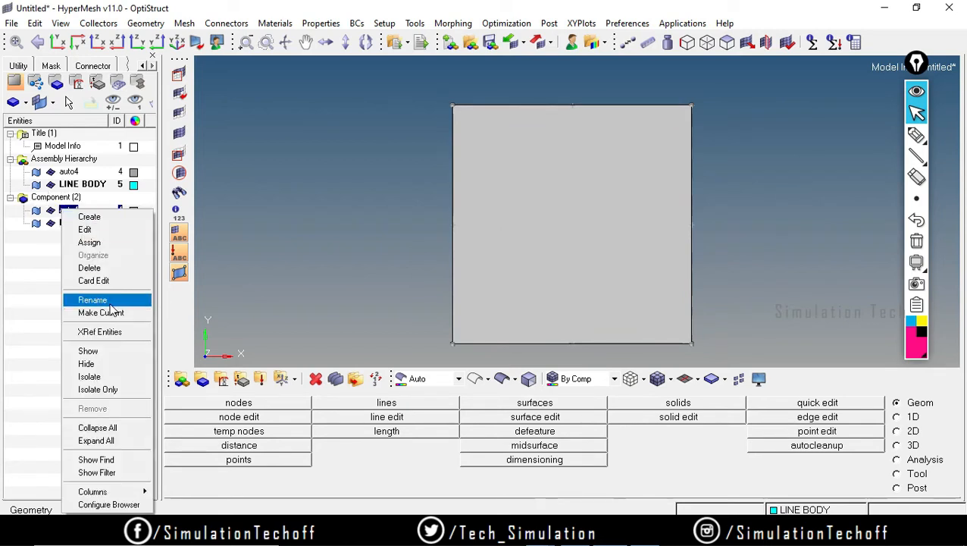
click(101, 268)
click(182, 338)
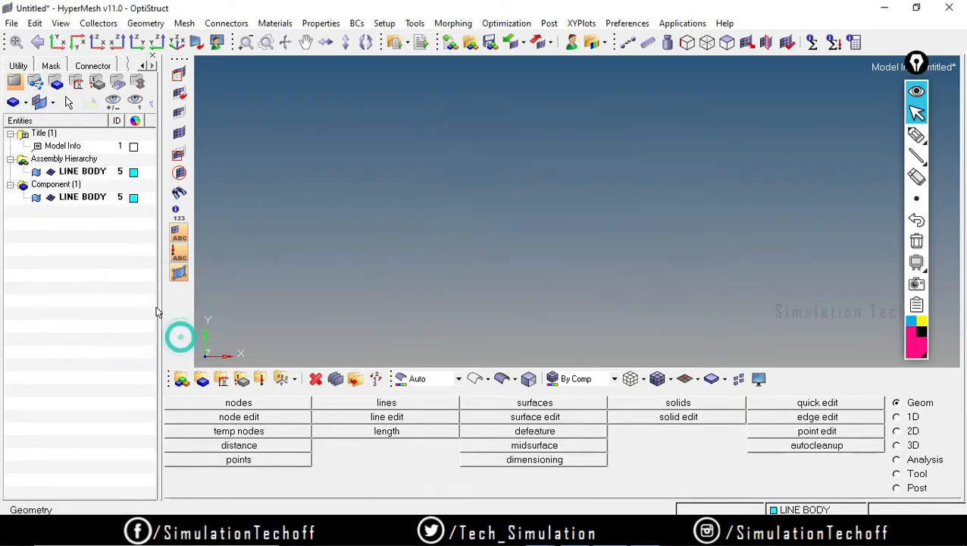
Delete the LINE BODY component from the model
right_click(76, 197)
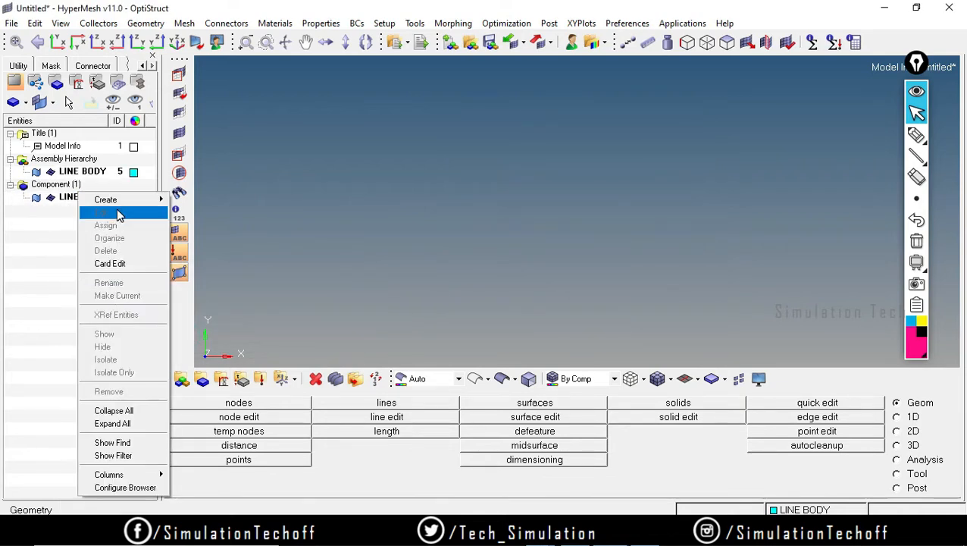
click(404, 253)
click(62, 197)
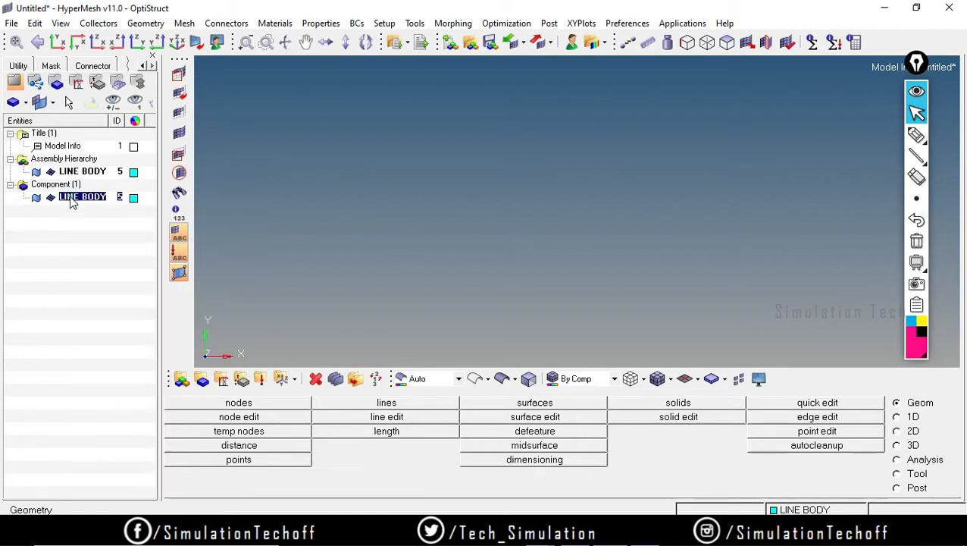
right_click(72, 198)
click(107, 269)
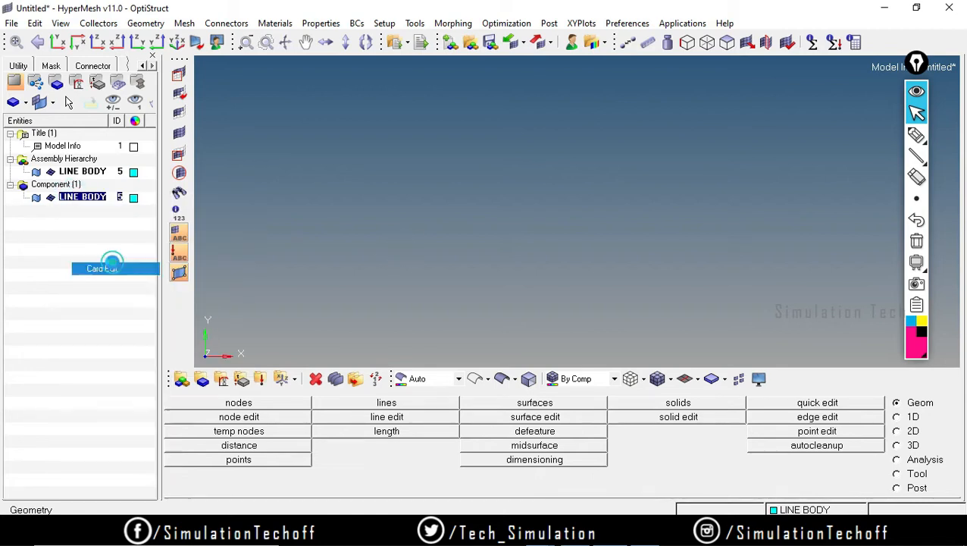
right_click(76, 197)
click(129, 252)
click(226, 326)
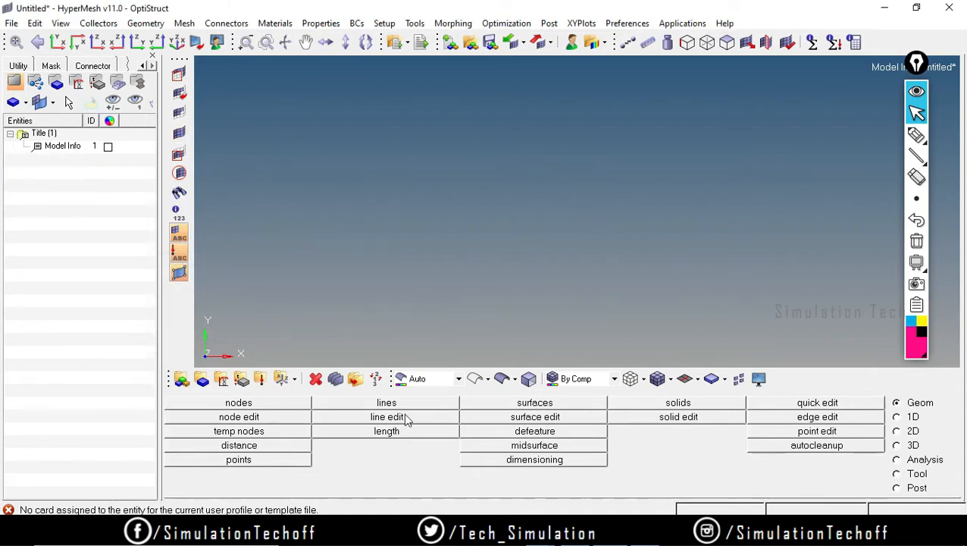
click(534, 403)
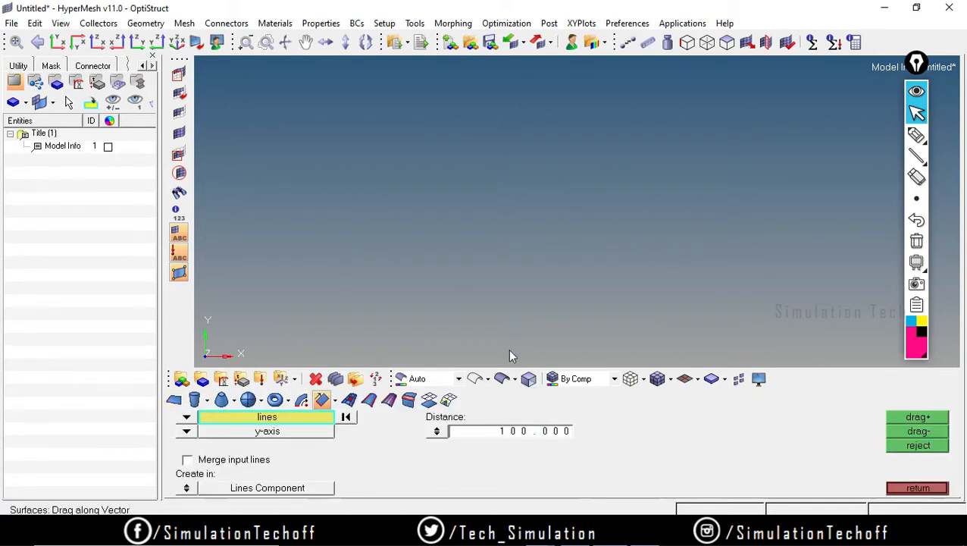
click(913, 489)
click(383, 418)
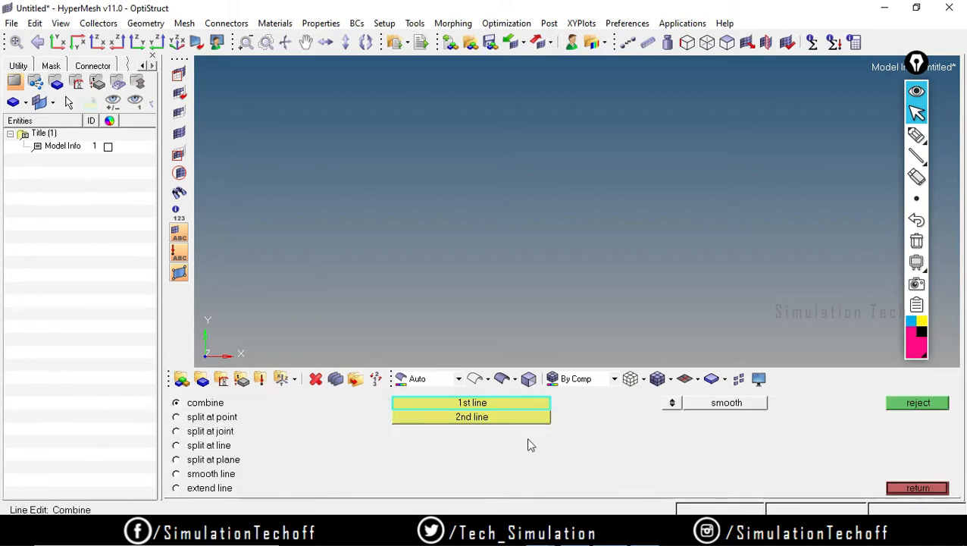
click(913, 488)
Create a straight line by coordinates from the origin (0, 0, 0) to (100, 0, 0)
click(384, 402)
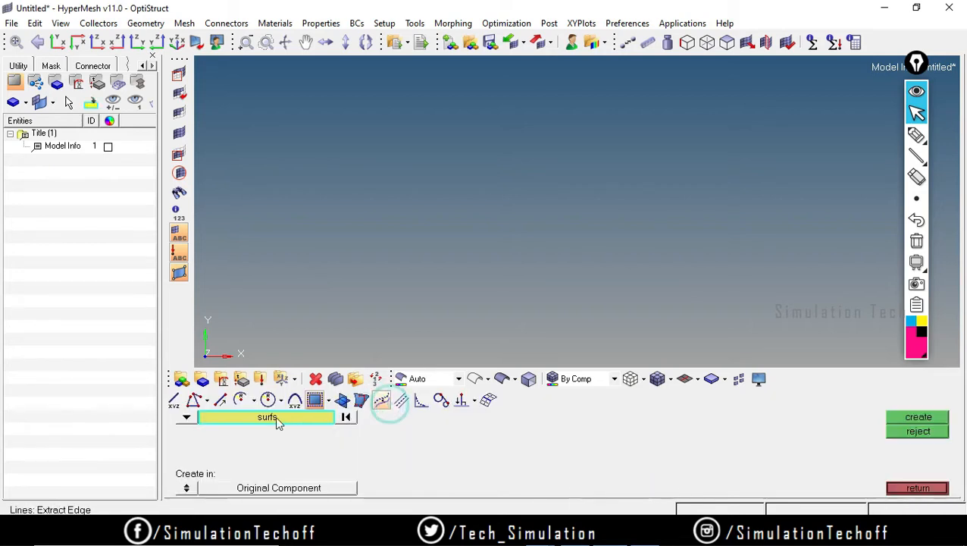
click(174, 400)
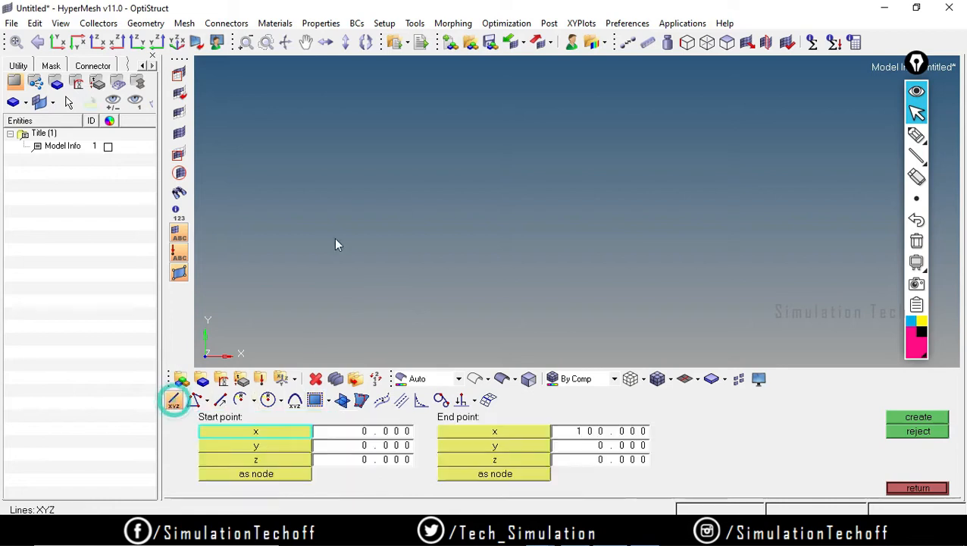
click(918, 417)
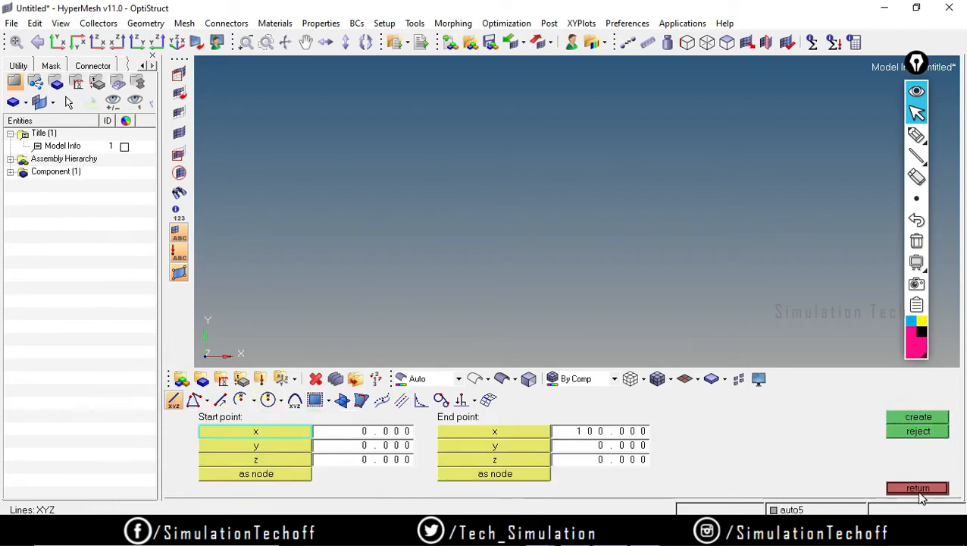
click(916, 487)
click(657, 332)
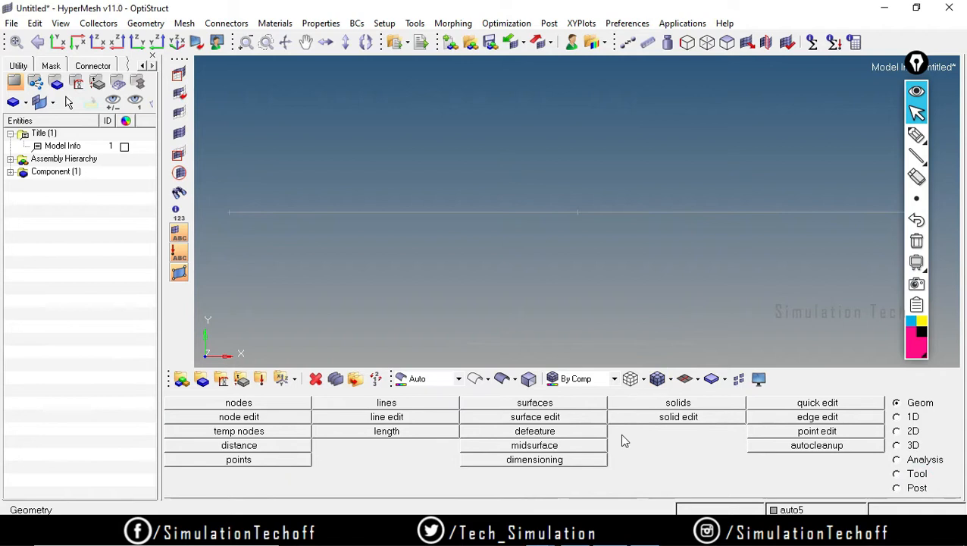
Create a square surface by dragging the line 100 along the positive y-axis
click(521, 406)
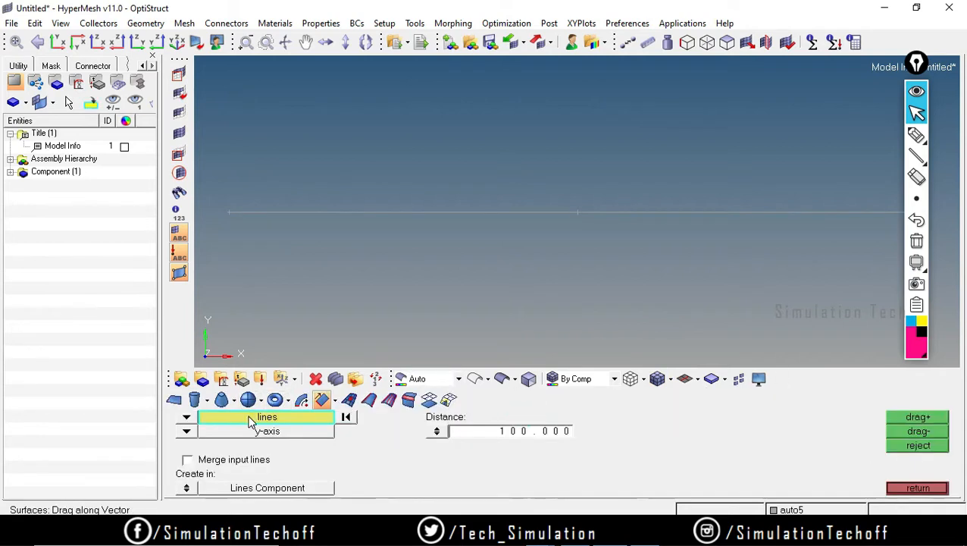
click(434, 213)
click(918, 417)
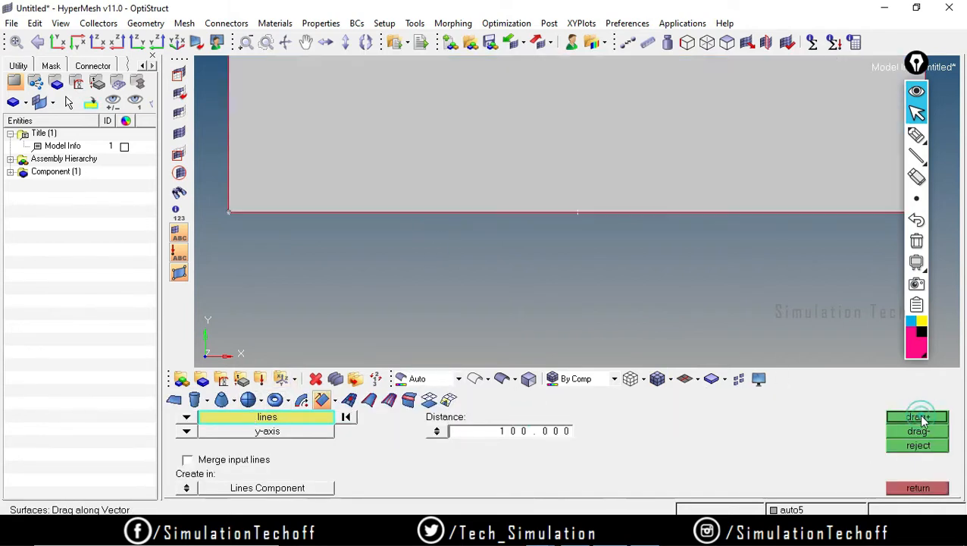
click(918, 488)
scroll(719, 298, down, 5)
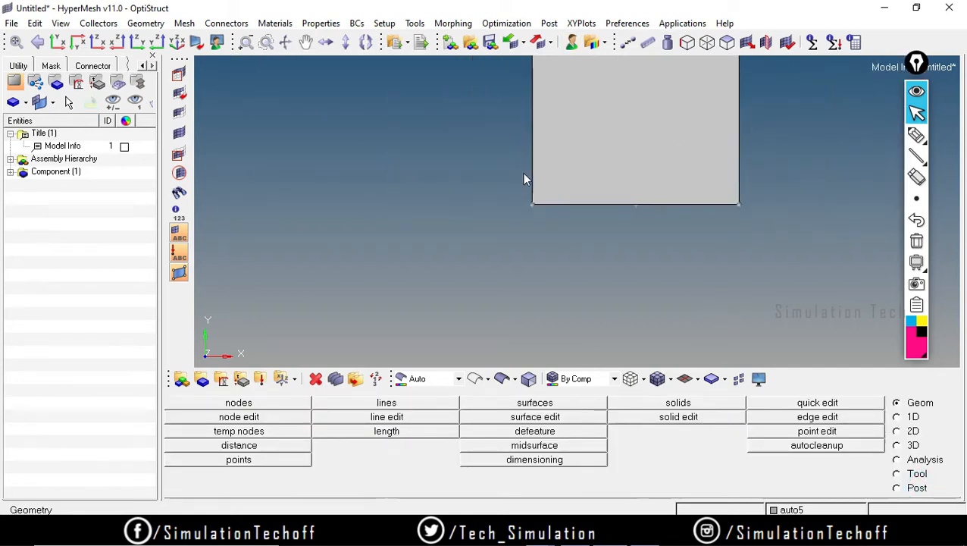
Rename the auto5 component as Comp
click(11, 172)
right_click(62, 185)
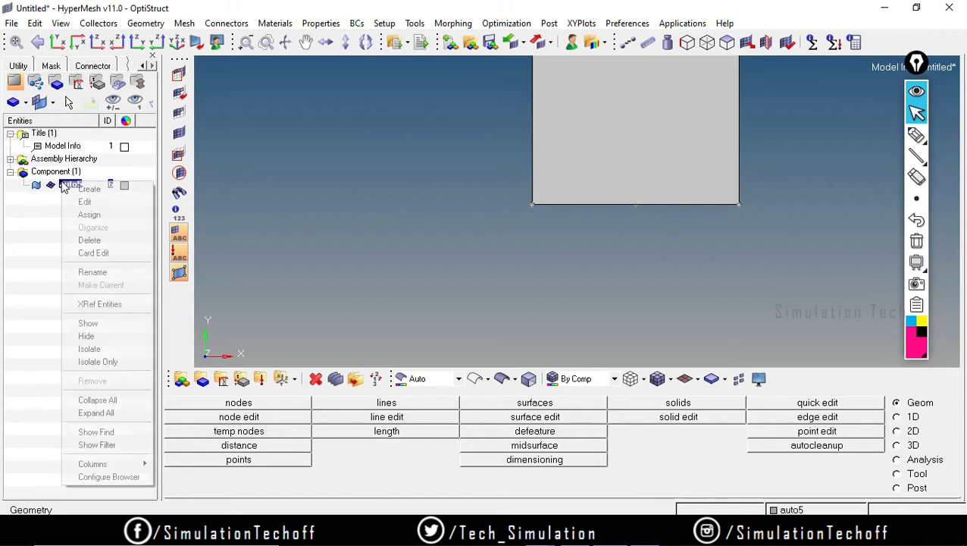
click(104, 273)
text(c)
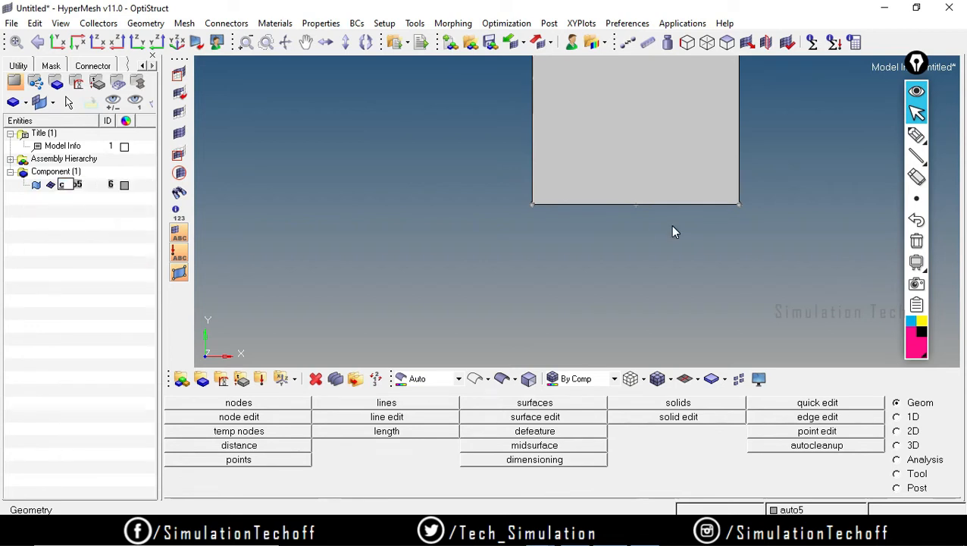
text(om)
key(BackSpace)
key(BackSpace)
key(BackSpace)
key(BackSpace)
text(Comp)
key(Return)
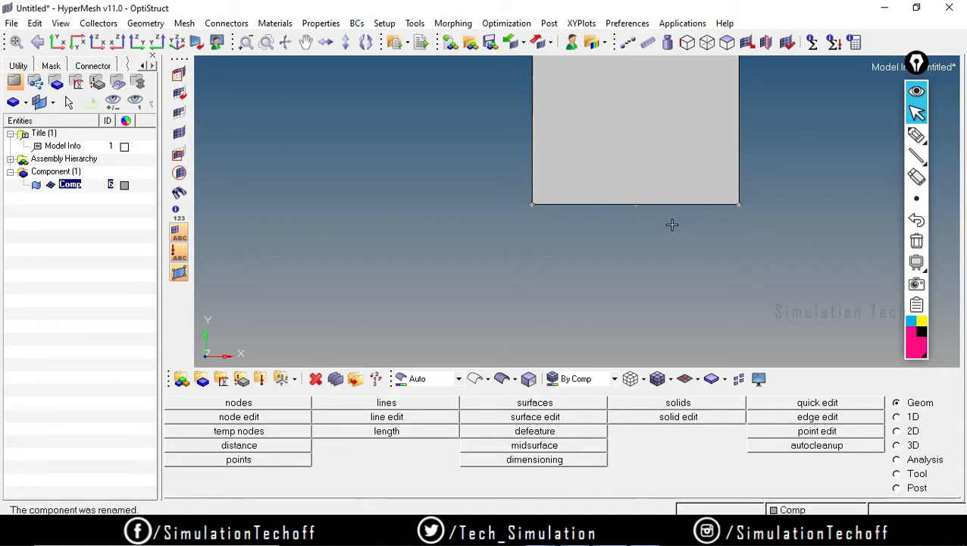
click(294, 212)
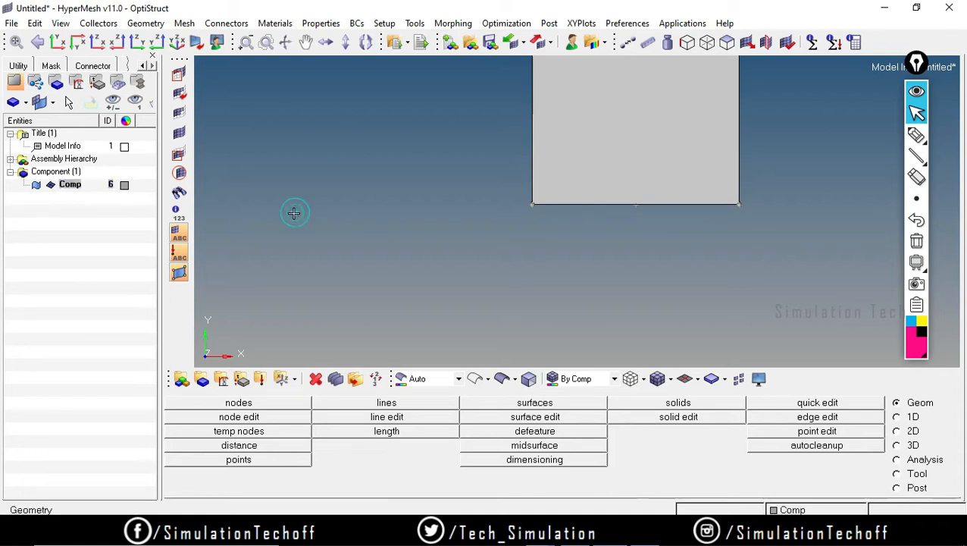
click(125, 186)
right_click(116, 190)
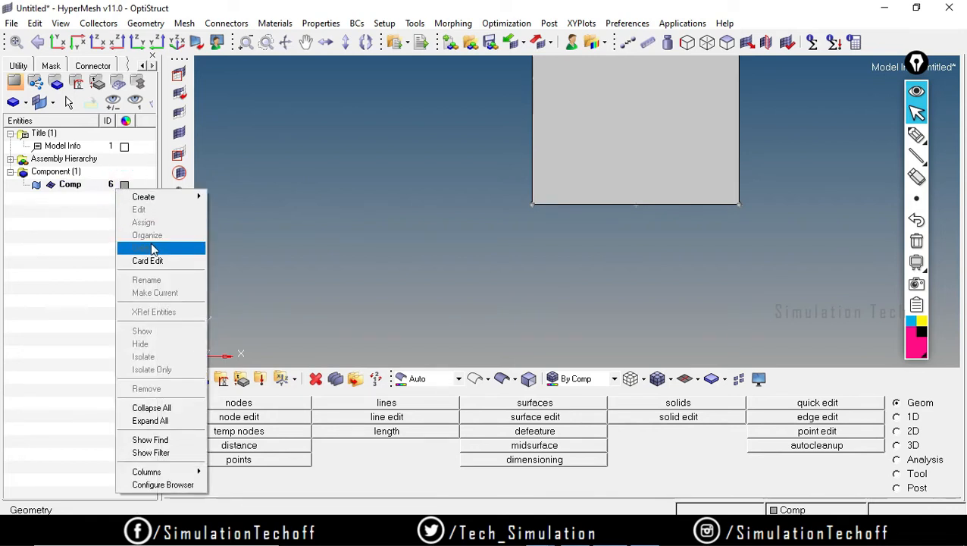
click(356, 189)
click(62, 186)
right_click(64, 191)
click(243, 175)
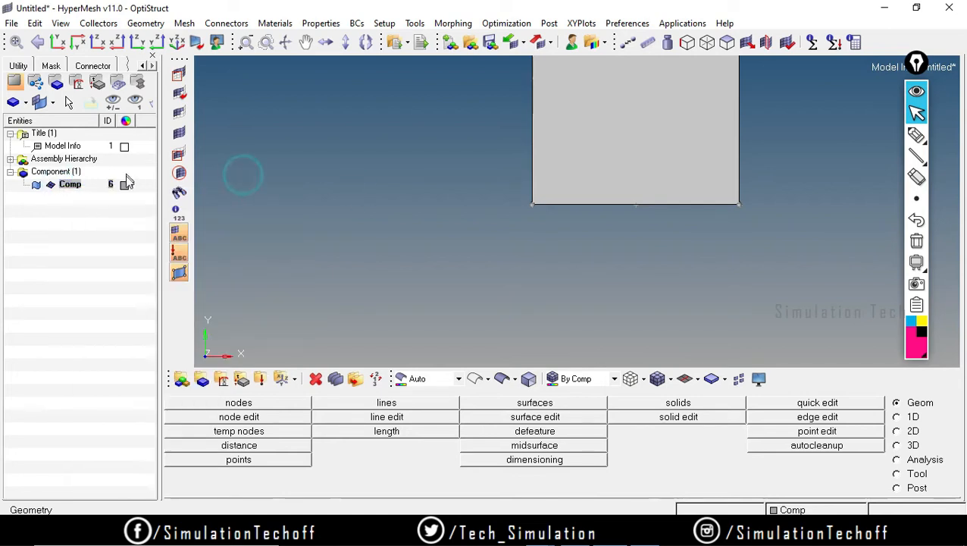
Try red as the Comp component's color and settle on magenta
click(124, 187)
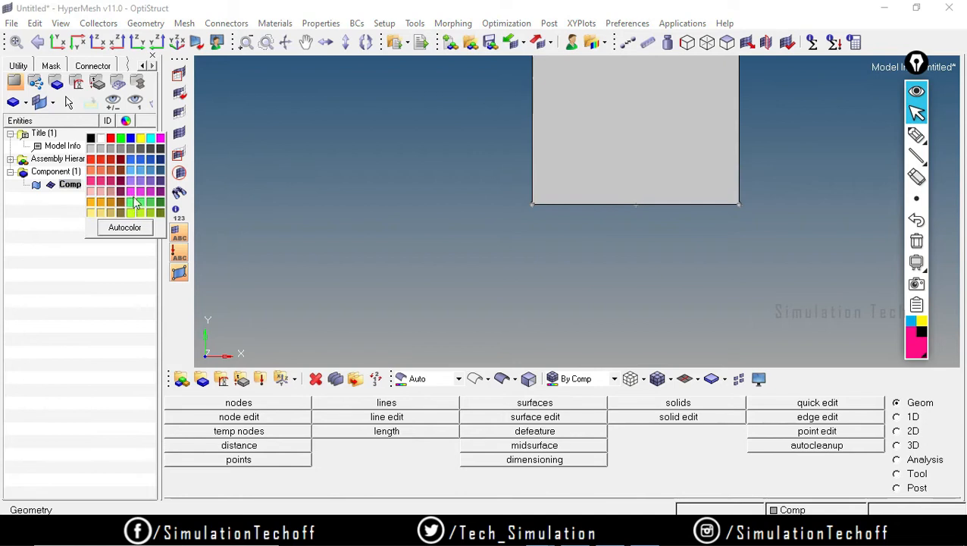
click(110, 139)
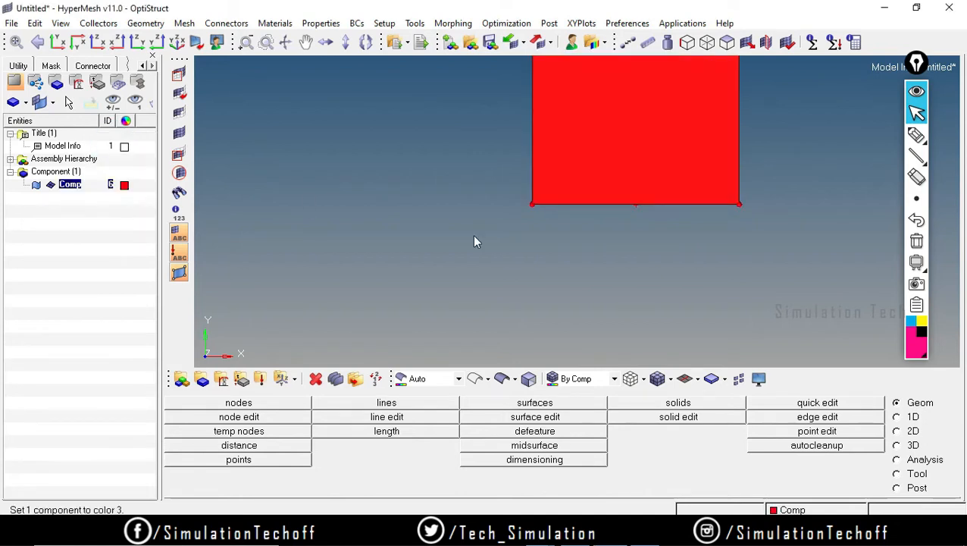
click(124, 187)
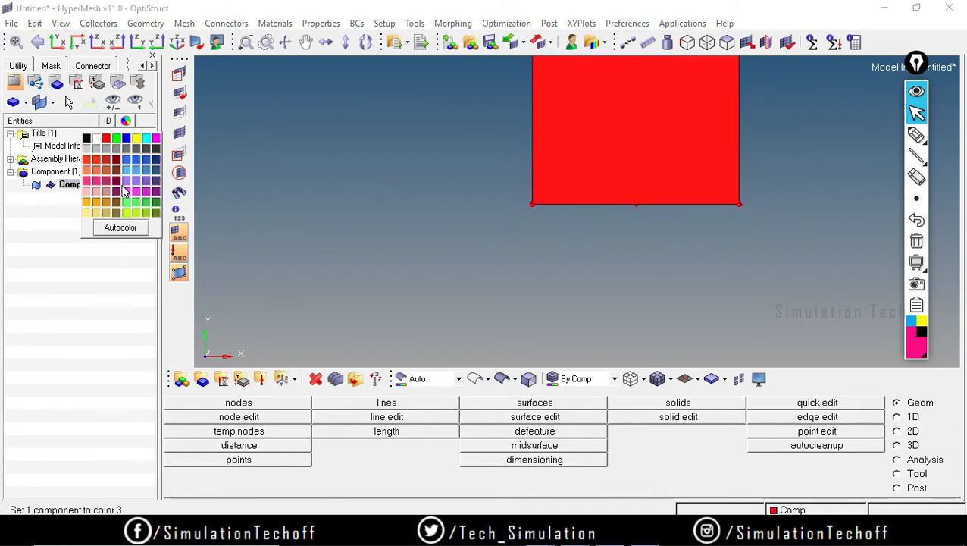
click(156, 138)
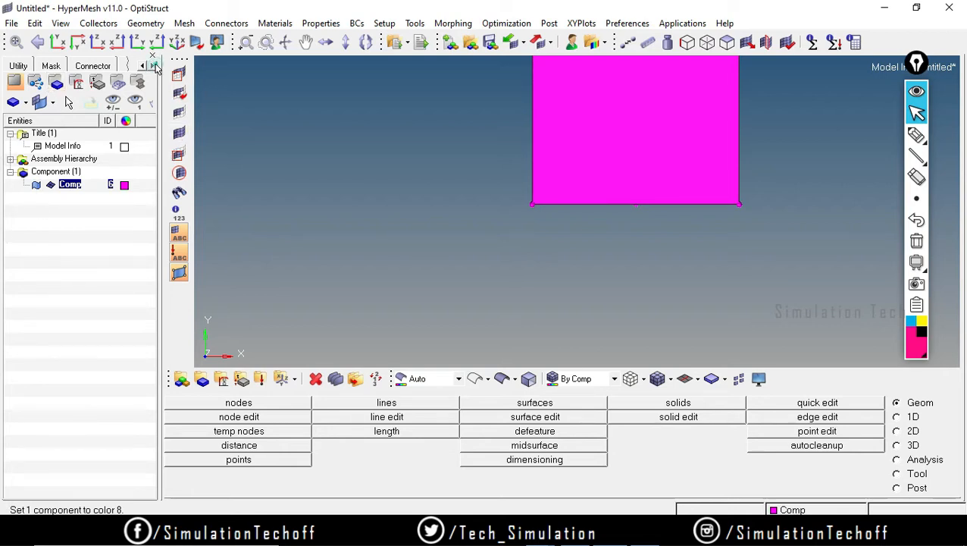
click(465, 242)
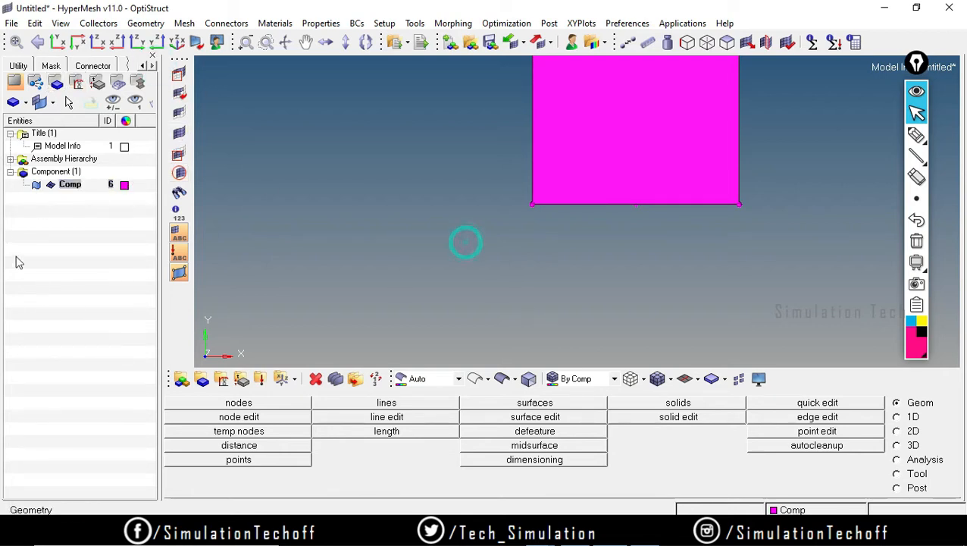
scroll(645, 198, down, 3)
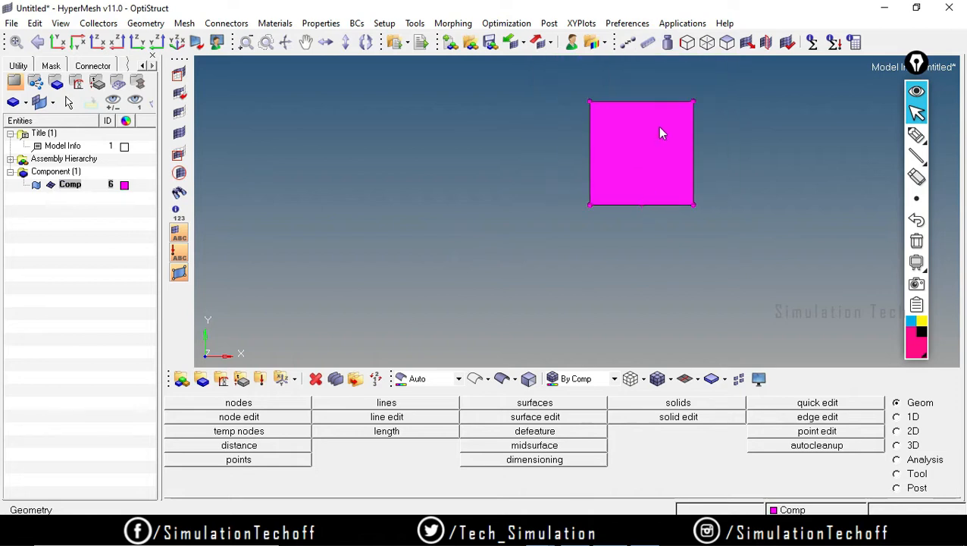
ctrl+scroll(688, 154, down, 1)
ctrl+scroll(692, 144, up, 3)
ctrl+scroll(645, 129, down, 2)
ctrl+scroll(718, 106, up, 2)
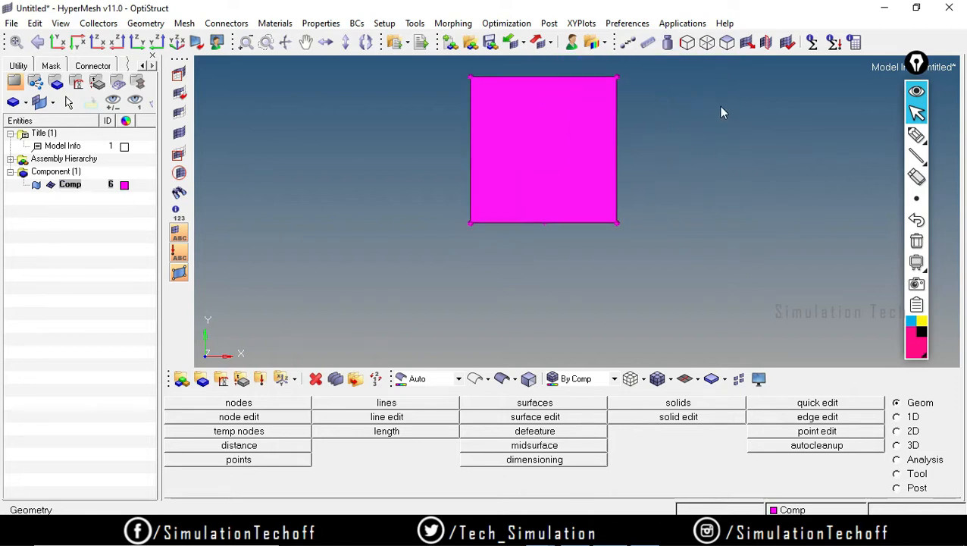
ctrl+scroll(566, 105, down, 1)
scroll(570, 111, down, 1)
scroll(573, 95, up, 2)
scroll(574, 78, down, 2)
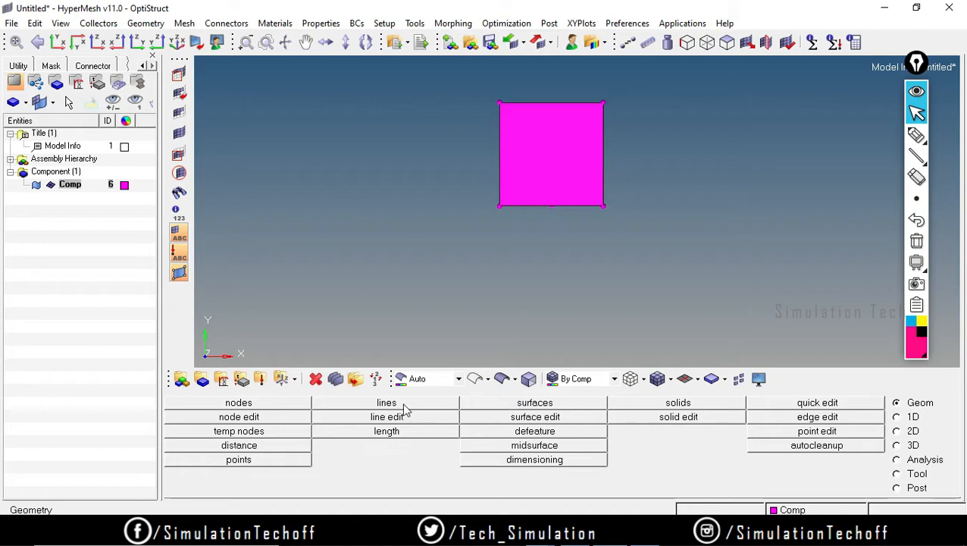
Create a second square surface by dragging the existing square's lower edge 100 along the negative y-axis
click(540, 404)
click(563, 204)
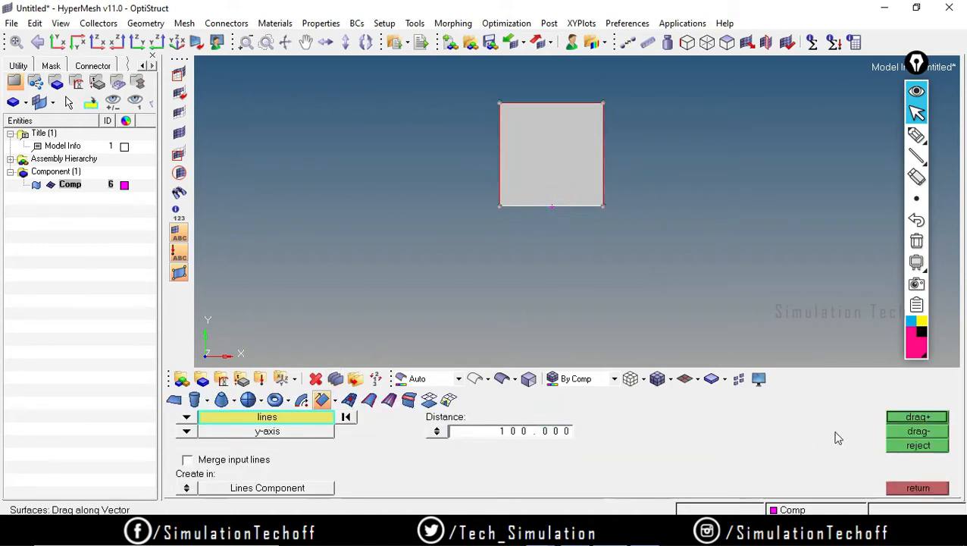
click(918, 432)
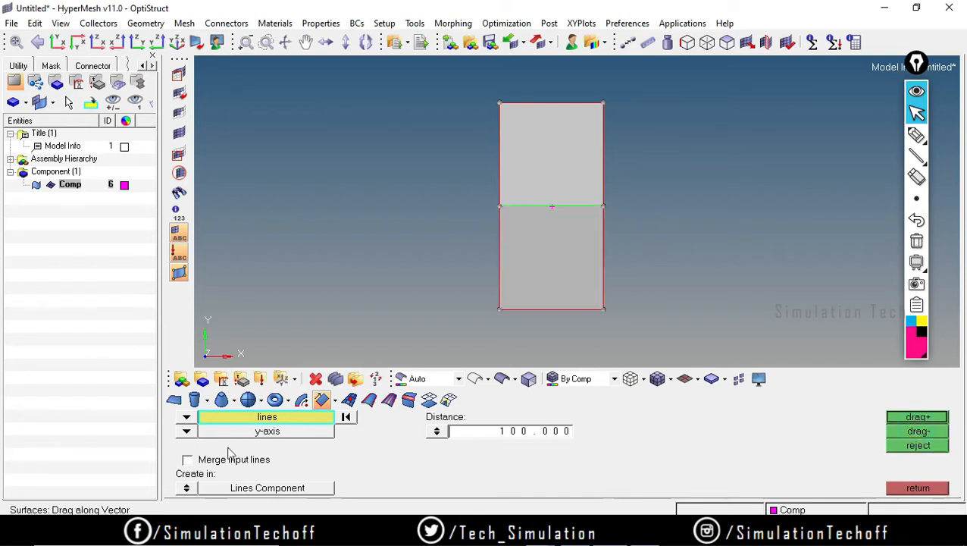
click(918, 488)
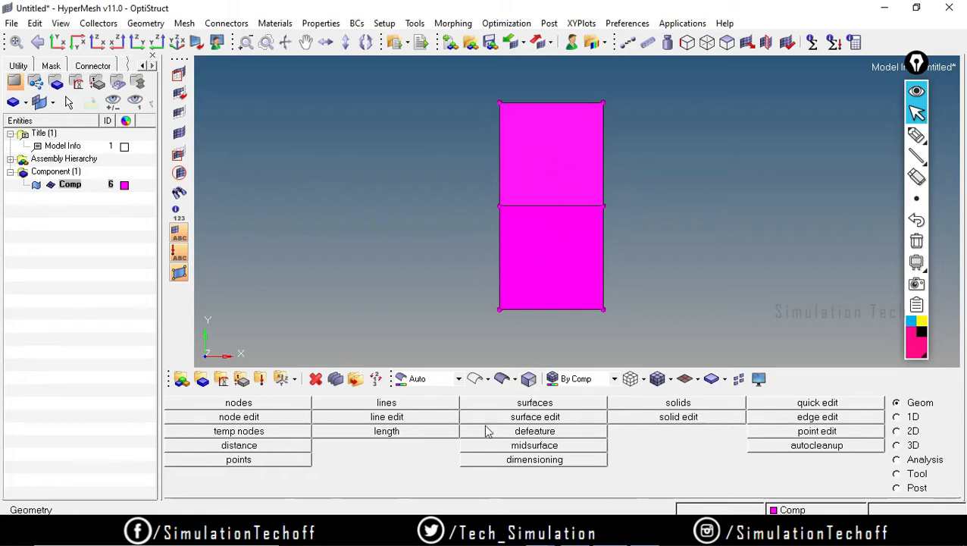
click(315, 378)
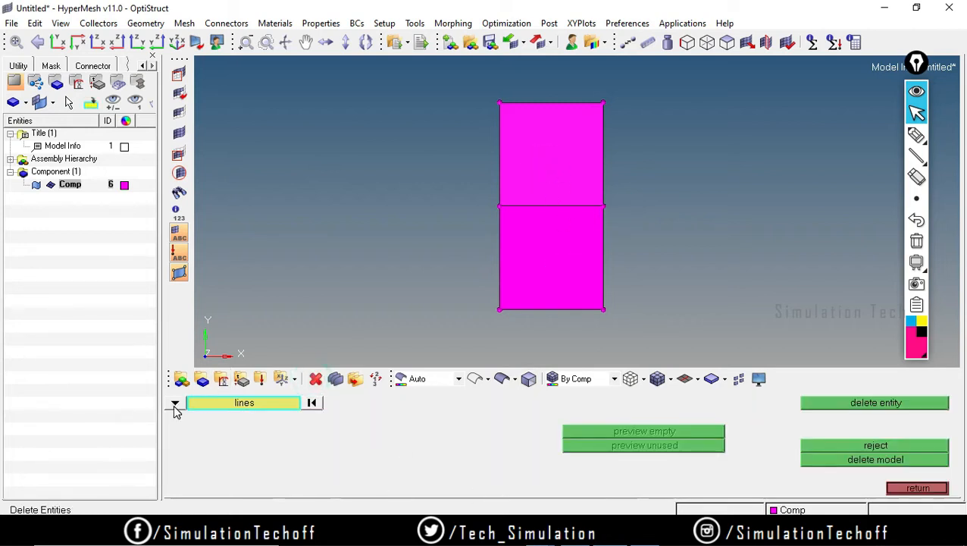
click(176, 405)
click(257, 459)
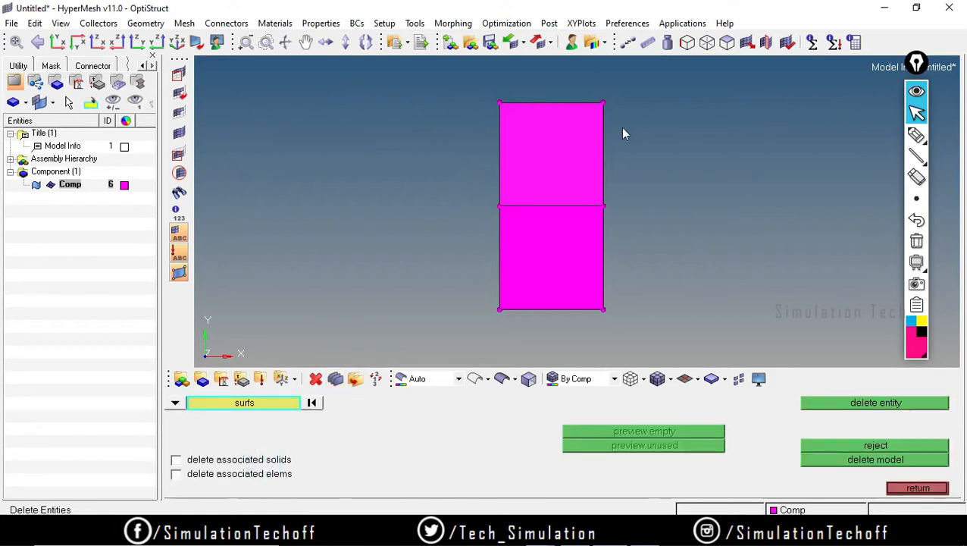
click(544, 158)
click(553, 268)
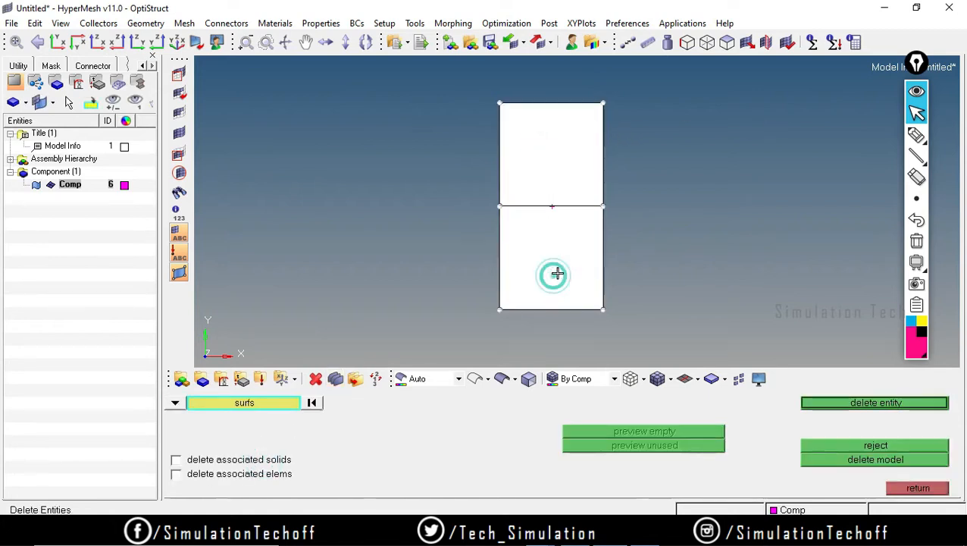
click(910, 489)
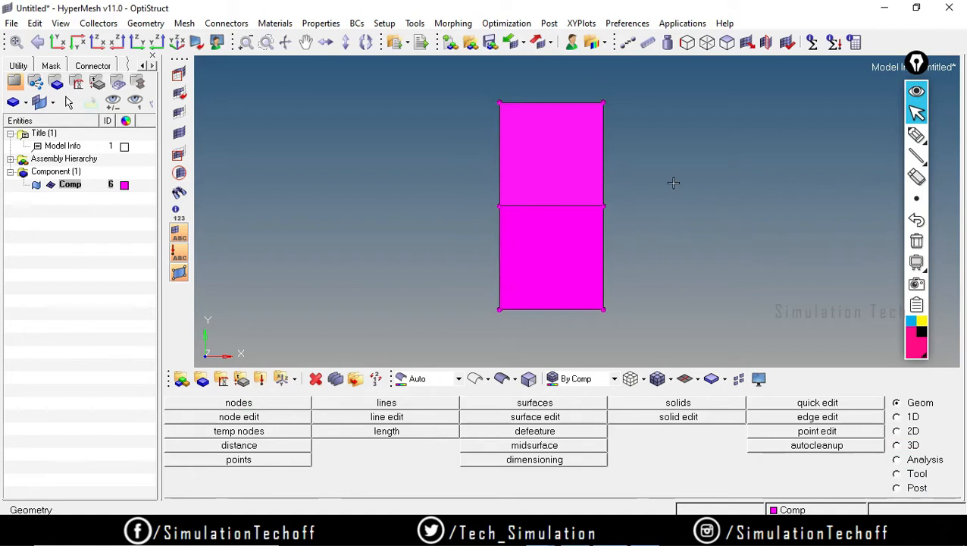
click(916, 135)
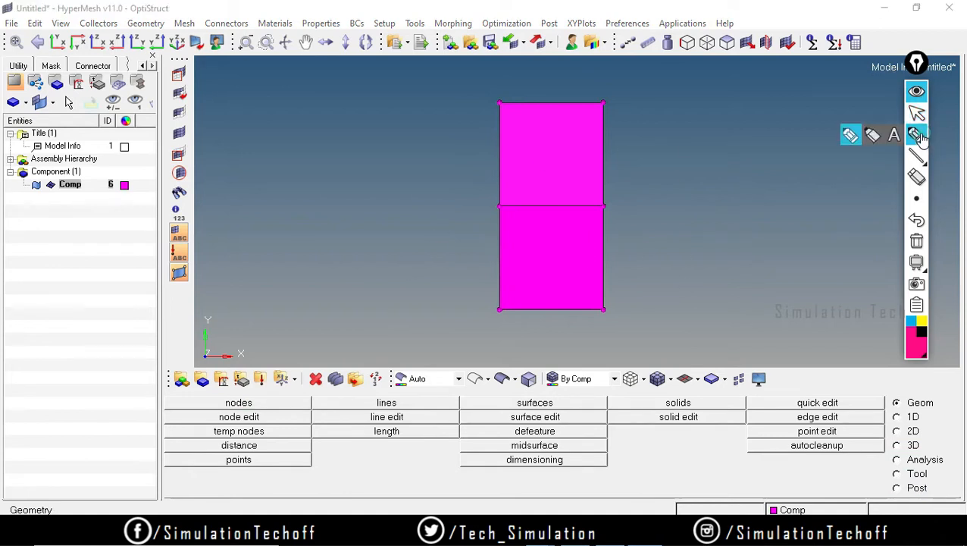
click(914, 326)
mouse_move(114, 168)
mouse_down()
mouse_move(11, 168)
mouse_move(127, 176)
mouse_up()
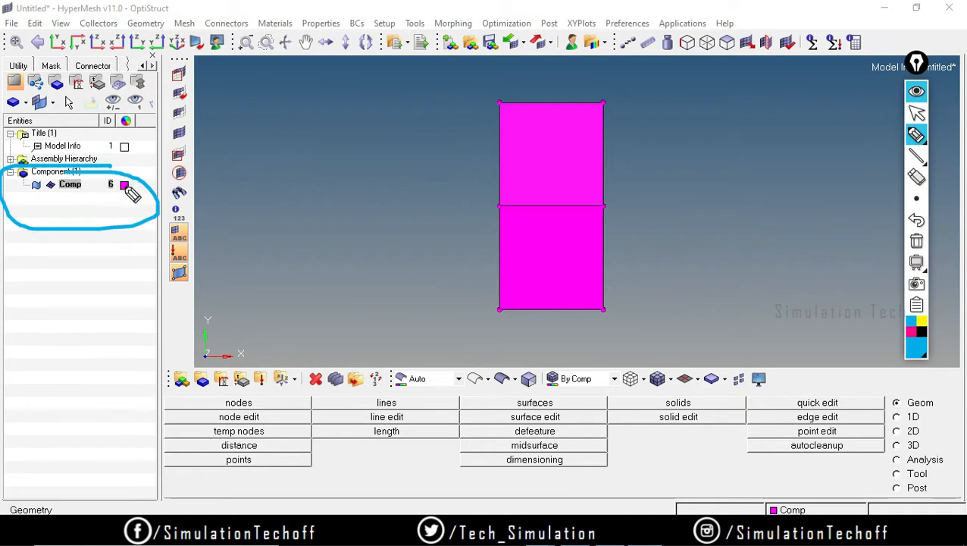
mouse_move(161, 186)
mouse_down()
mouse_move(511, 112)
mouse_move(486, 135)
mouse_up()
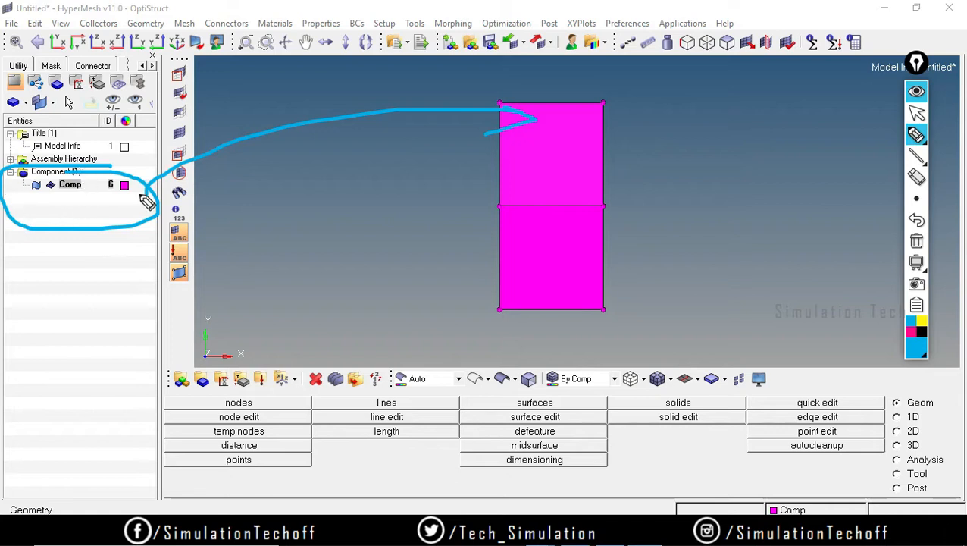
drag(546, 261, 642, 222)
mouse_move(703, 246)
mouse_down()
mouse_move(698, 294)
mouse_move(854, 238)
mouse_move(658, 317)
mouse_up()
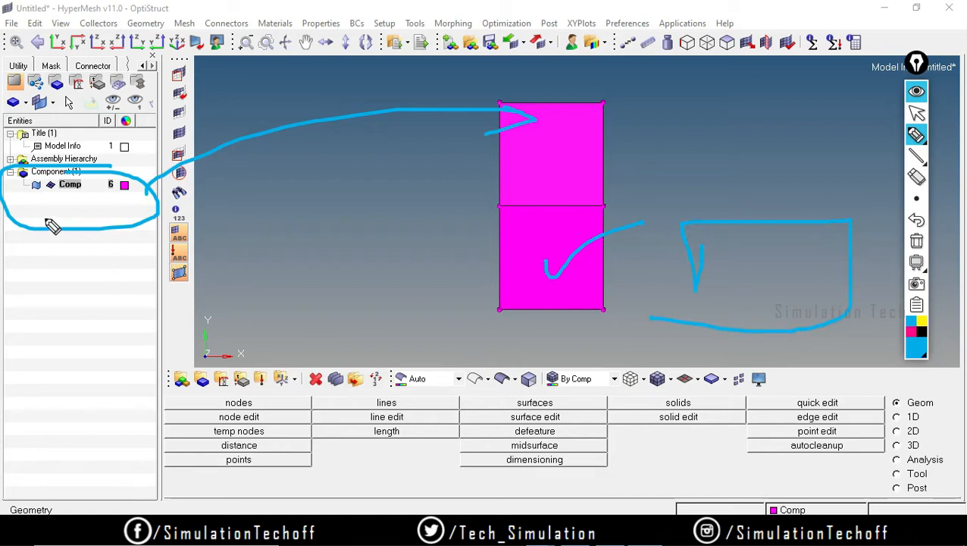
drag(18, 184, 13, 225)
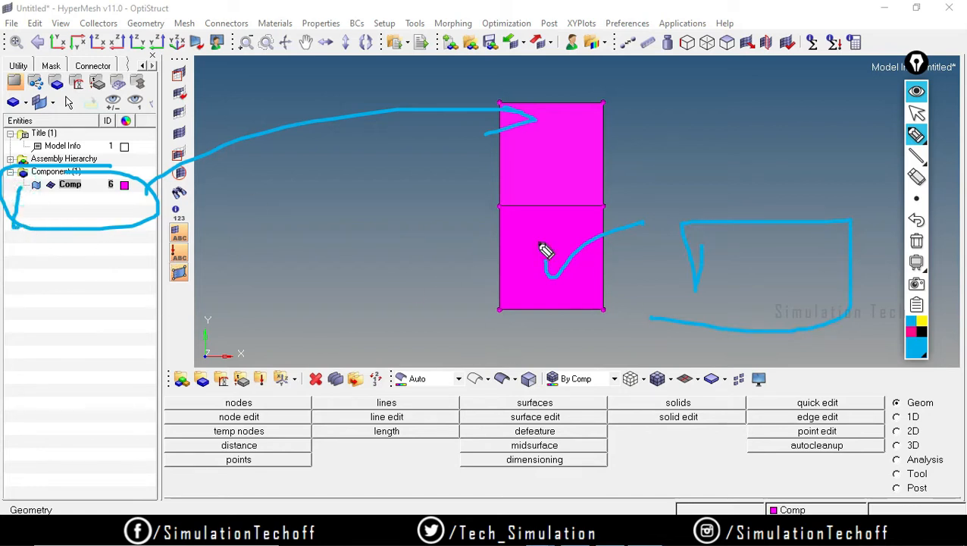
mouse_move(483, 265)
mouse_down()
mouse_move(303, 267)
mouse_move(311, 311)
mouse_up()
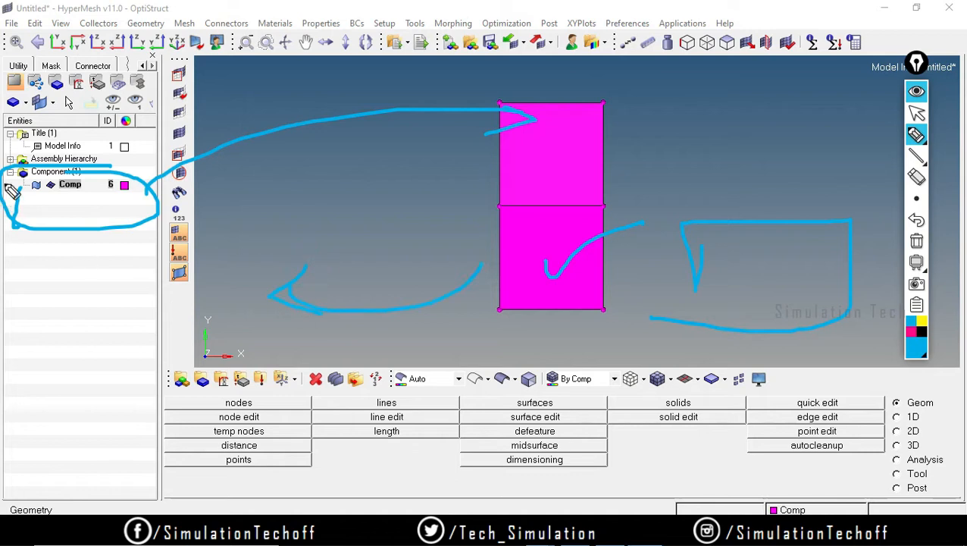
click(916, 241)
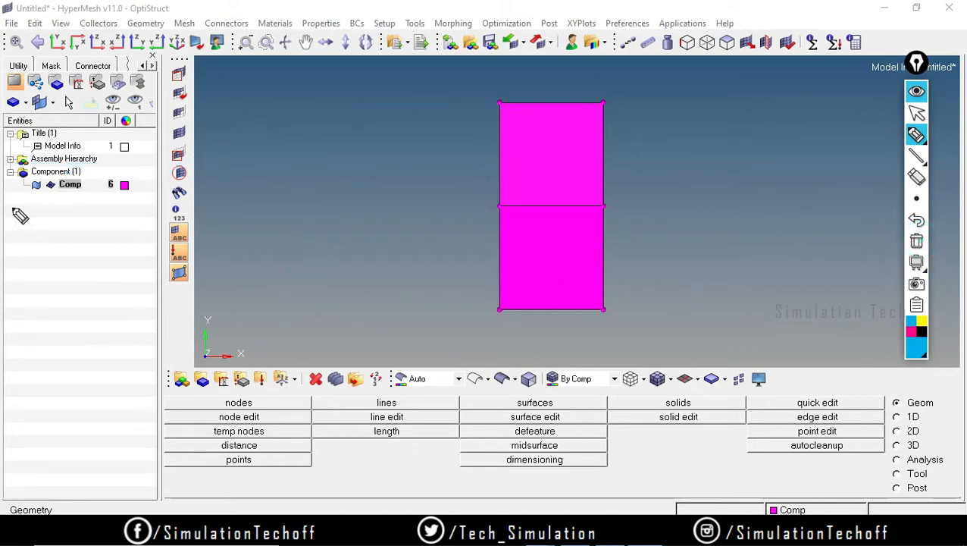
click(916, 112)
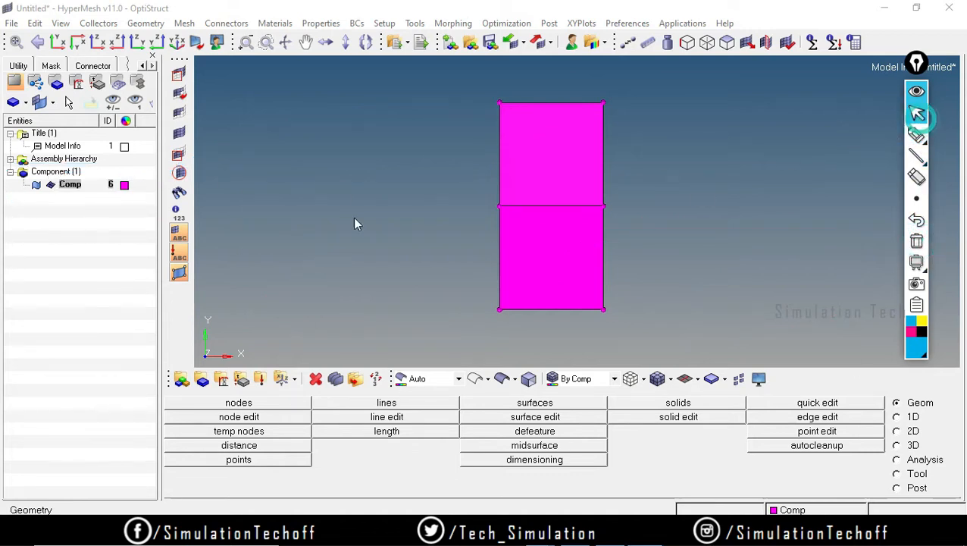
Create a new component named component2 with the Same as option turned off
right_click(65, 175)
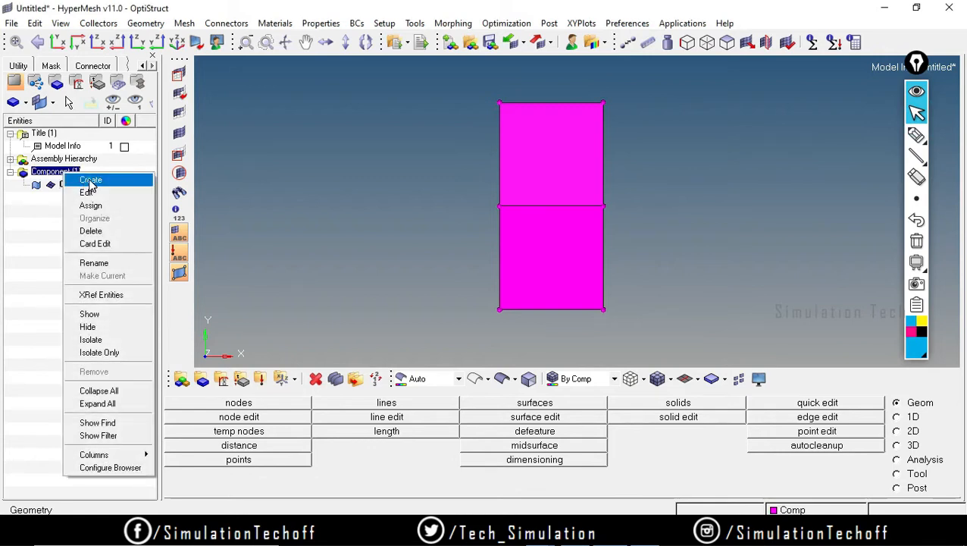
click(90, 181)
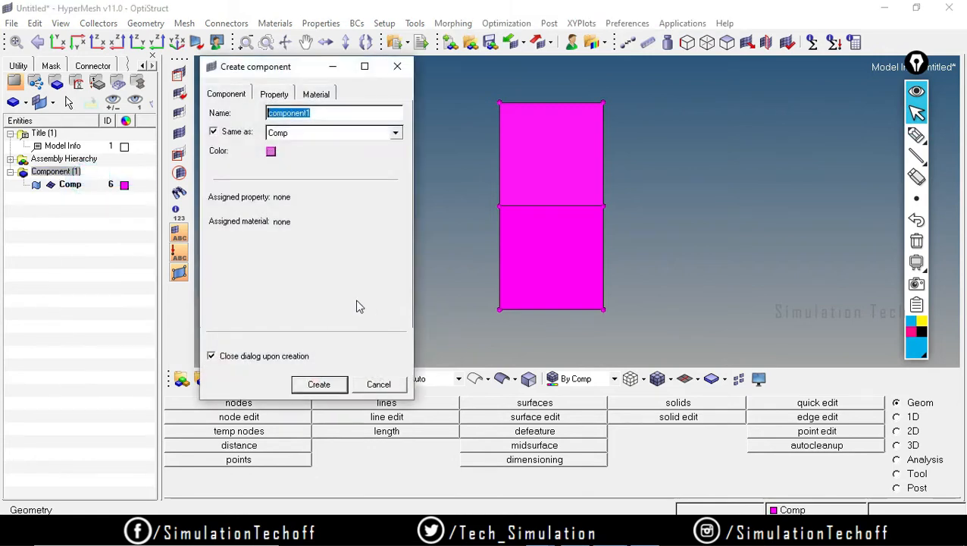
click(322, 114)
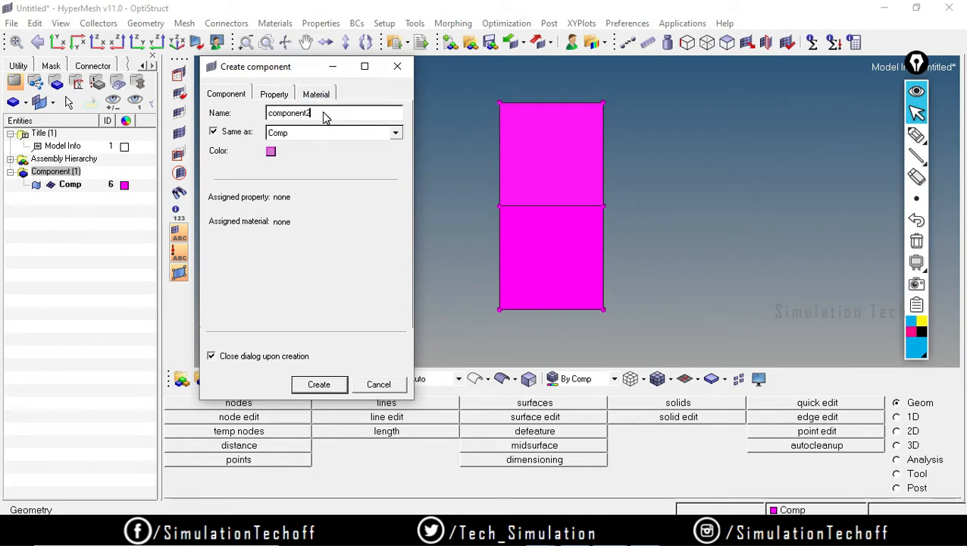
click(296, 133)
click(326, 131)
click(213, 132)
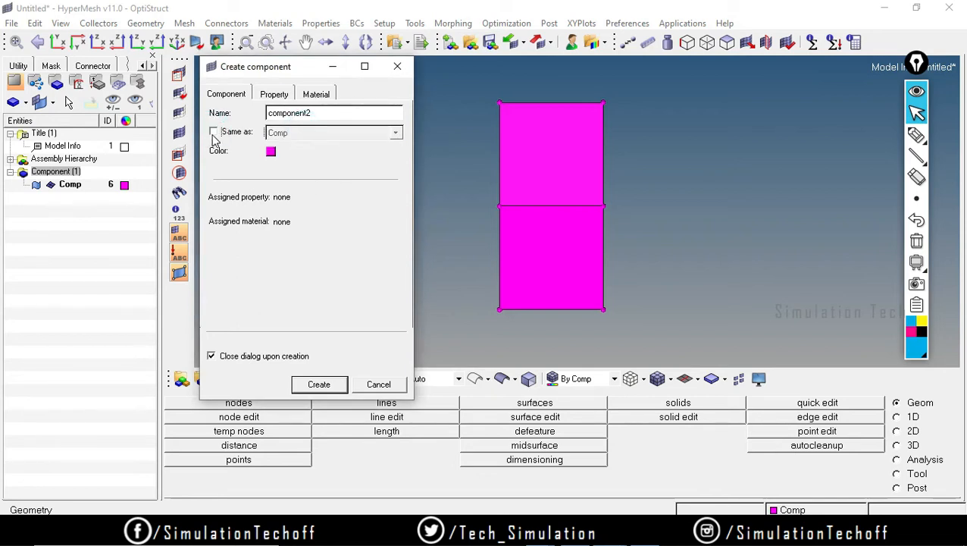
click(319, 385)
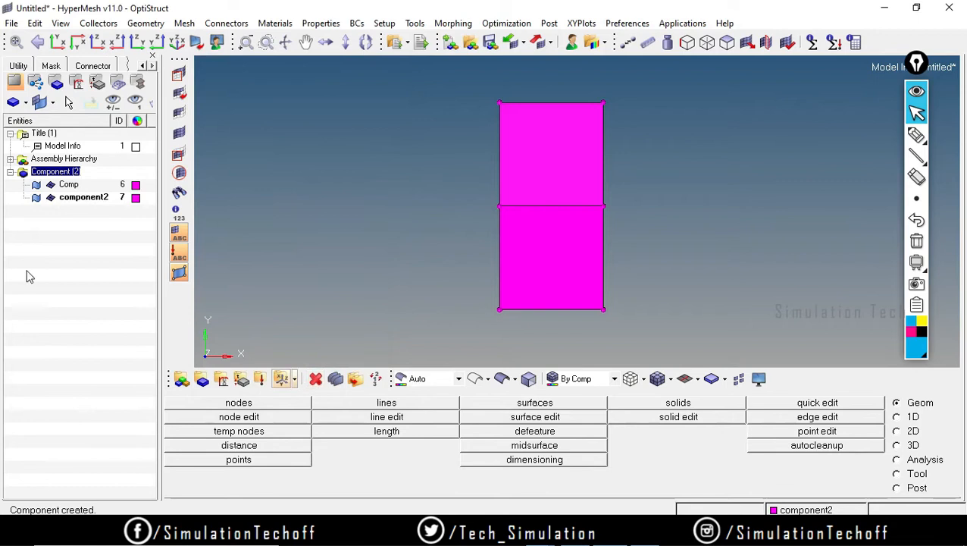
Create a third square surface by dragging the lower square's right edge 100 along the positive x-axis
click(350, 220)
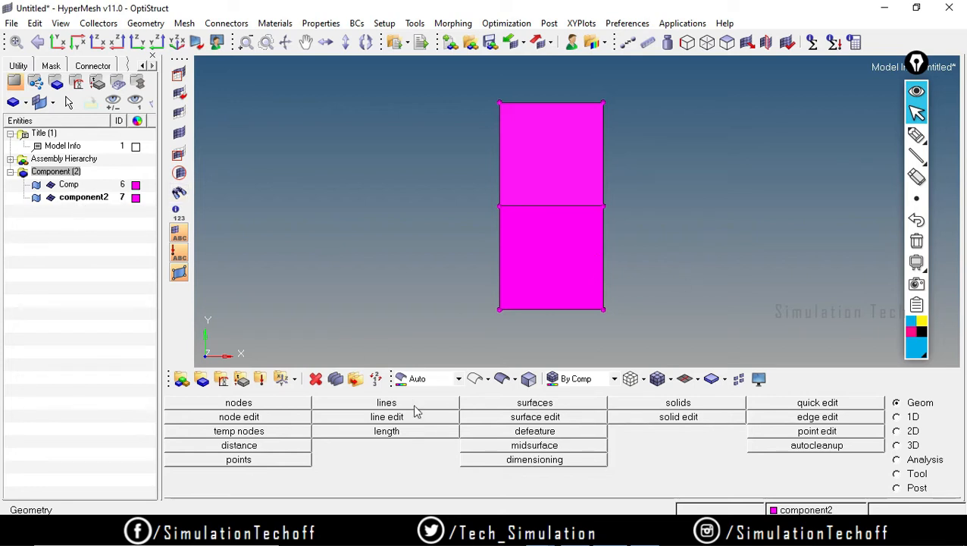
click(523, 404)
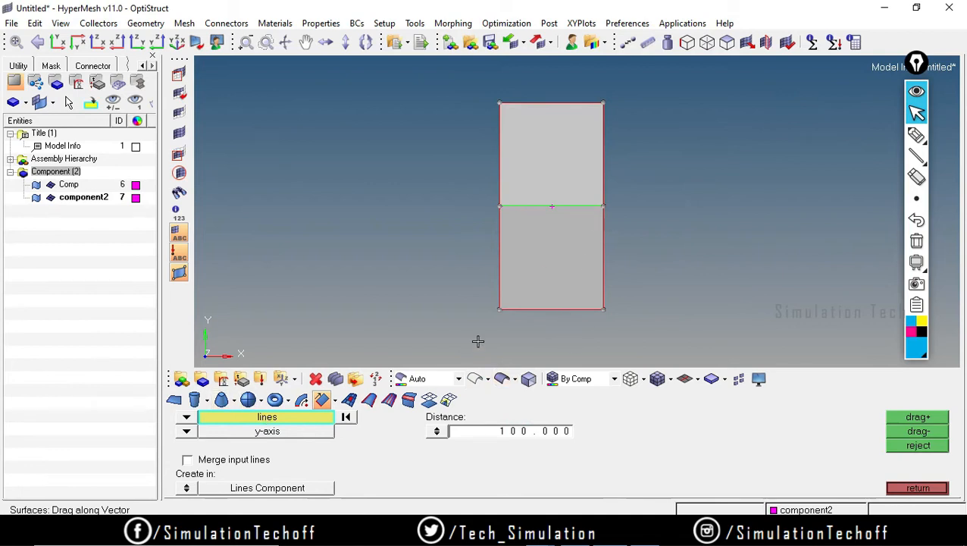
click(601, 230)
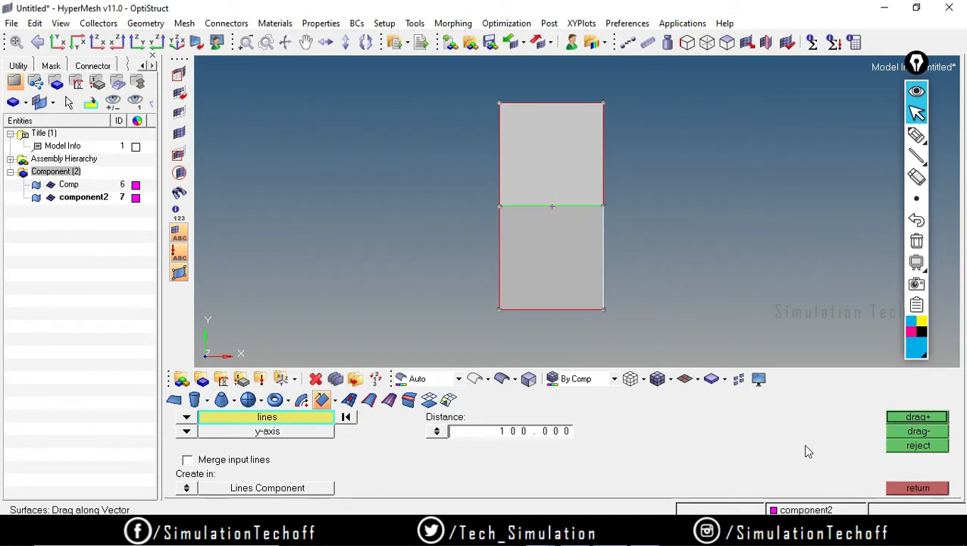
click(188, 432)
click(244, 423)
click(915, 416)
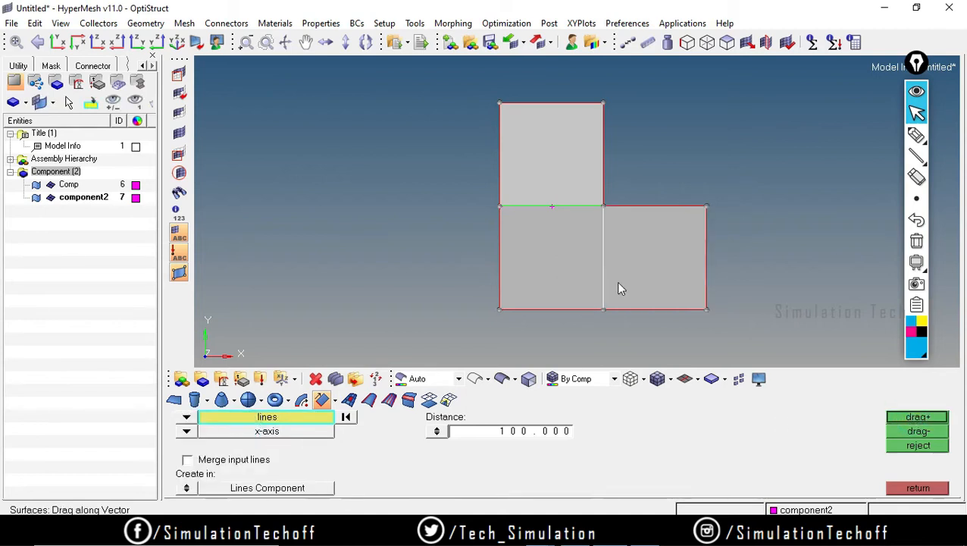
click(918, 488)
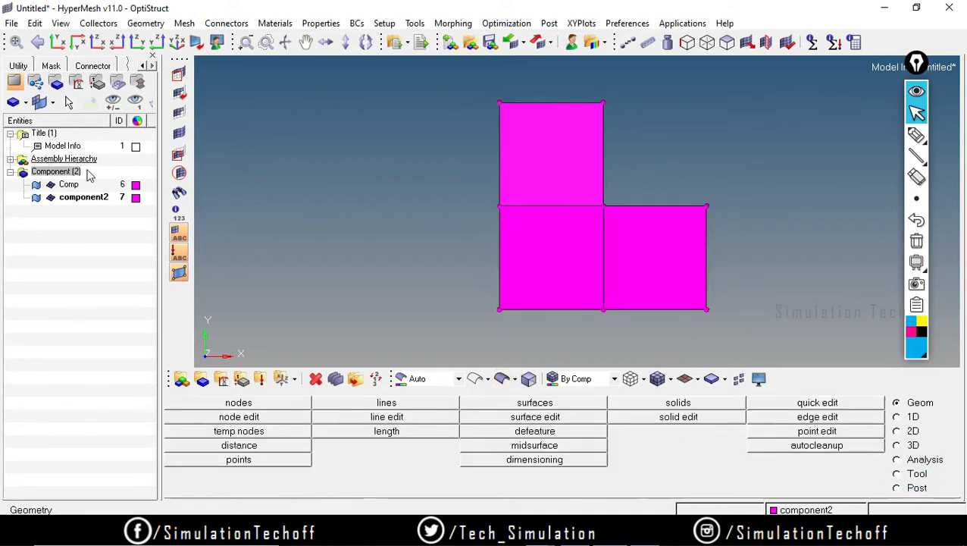
Set the color of component2 to cyan
click(136, 198)
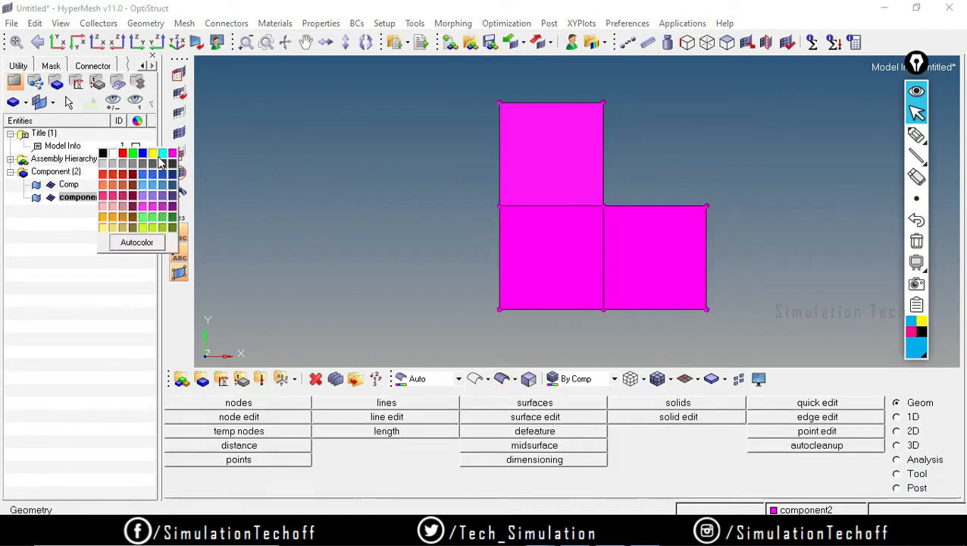
click(163, 153)
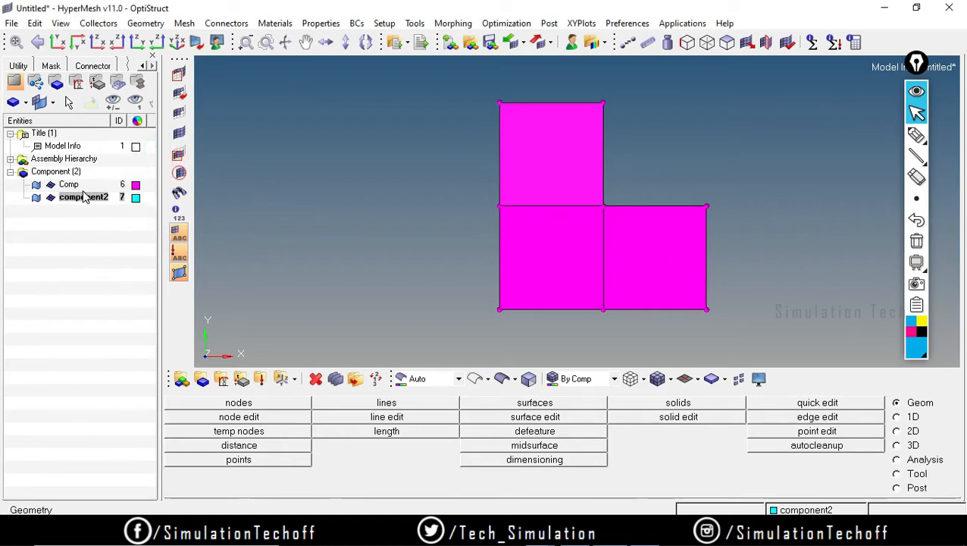
click(487, 205)
click(668, 248)
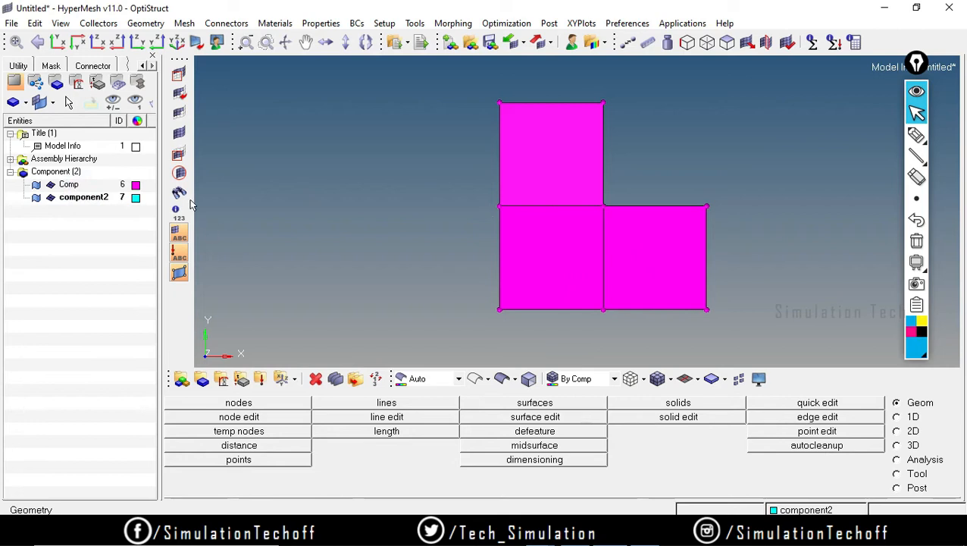
click(73, 196)
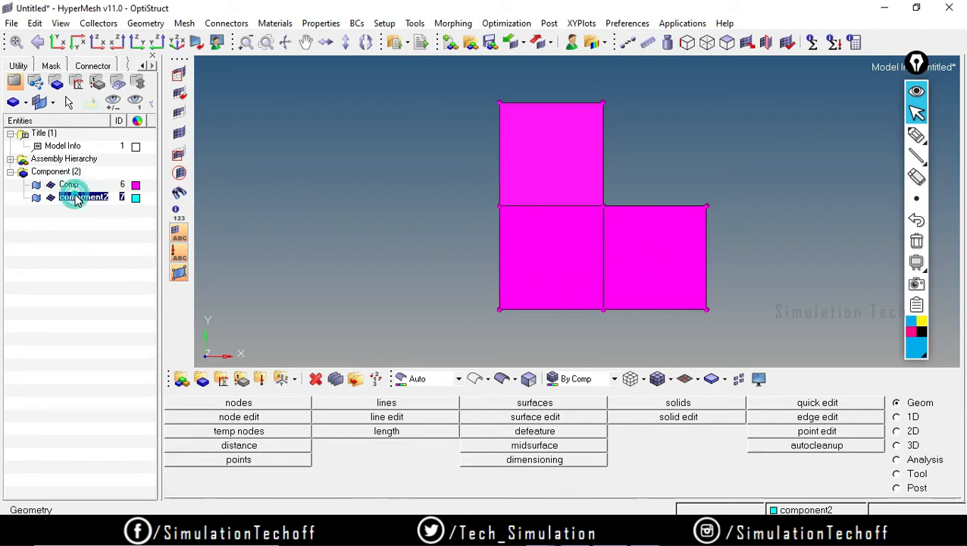
click(133, 197)
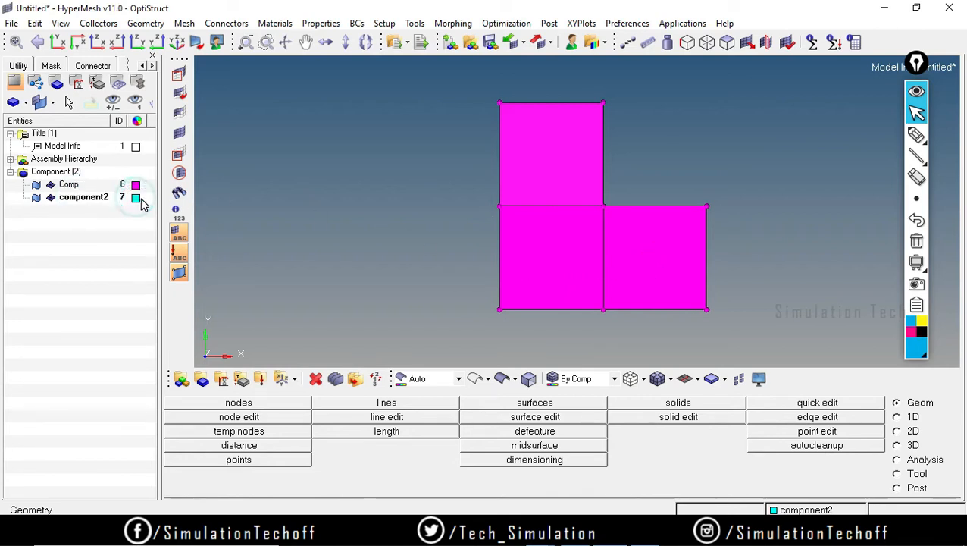
click(133, 197)
click(255, 188)
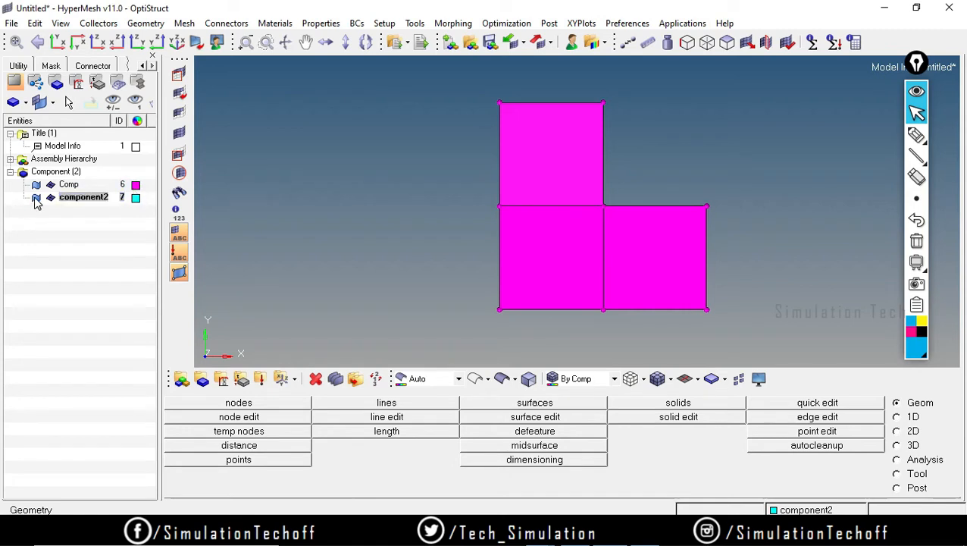
click(35, 198)
click(50, 199)
click(79, 198)
right_click(81, 199)
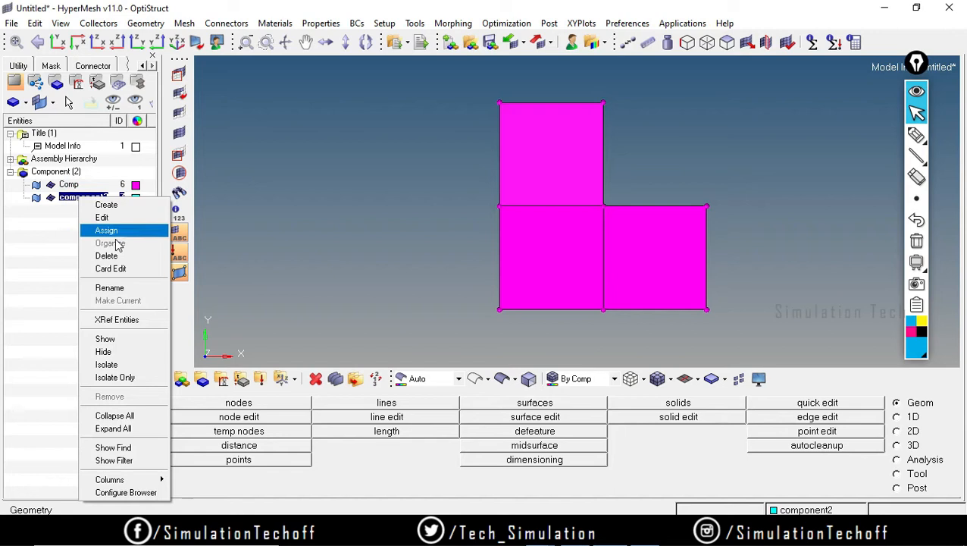
click(538, 278)
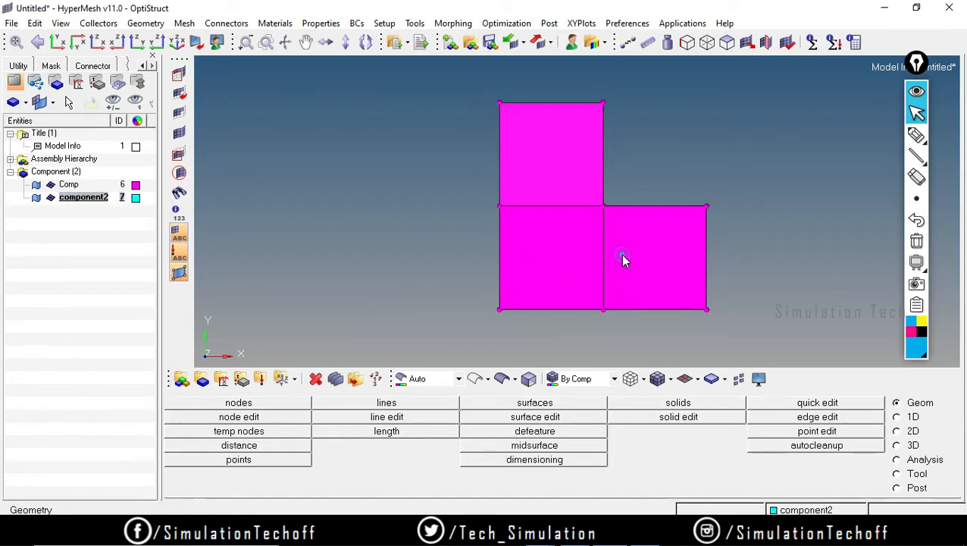
Delete the square surface to the right of the lower square
click(315, 378)
click(656, 222)
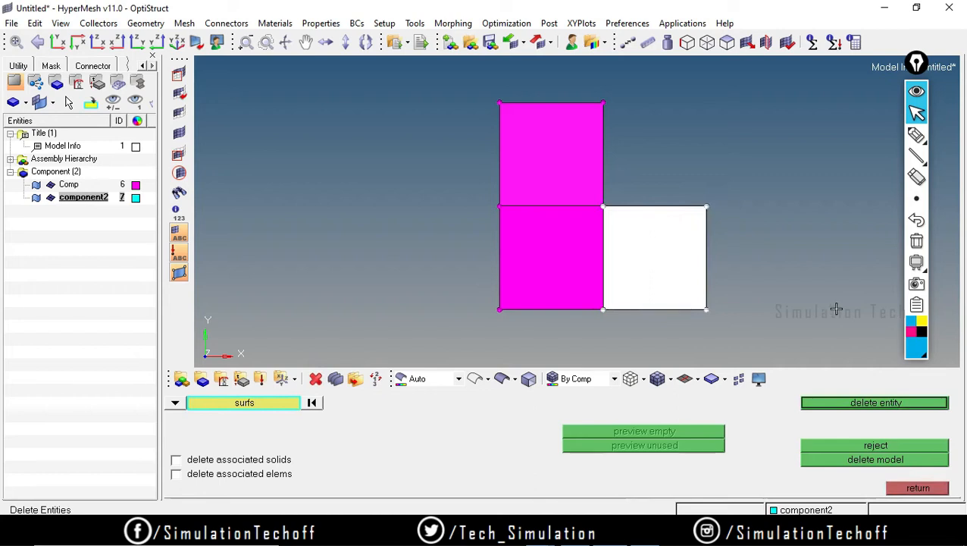
click(870, 402)
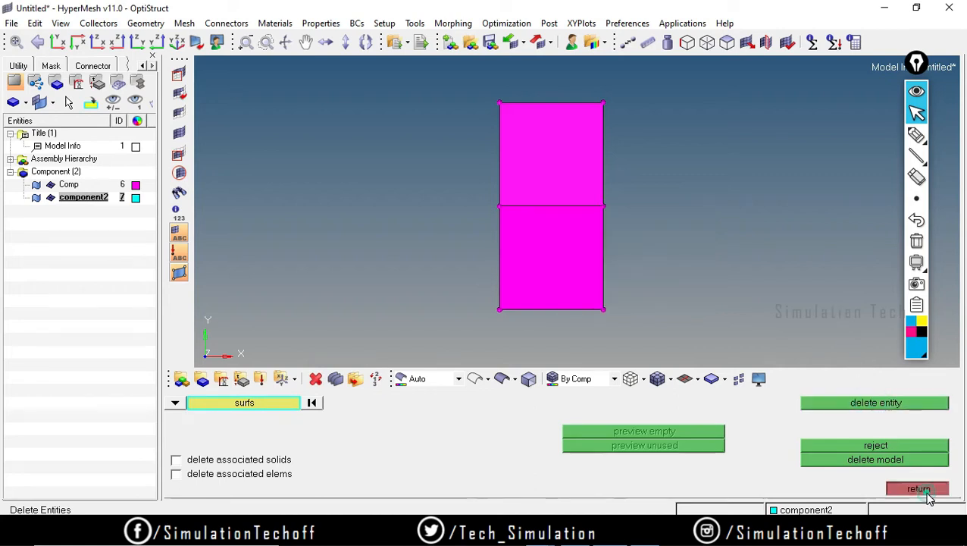
click(918, 487)
Recreate the third square surface by dragging the lower square's right edge 100 along the positive x-axis, still in the lines' component
click(489, 402)
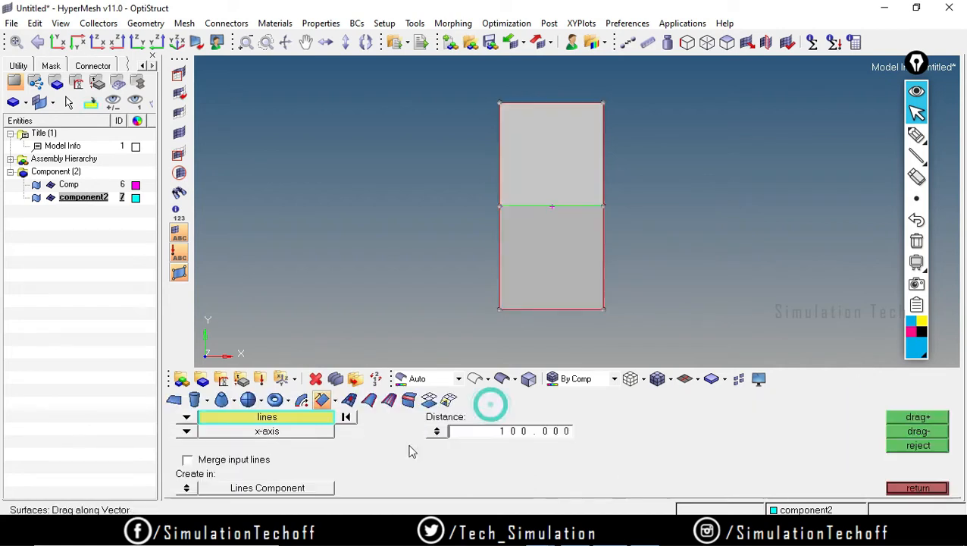
click(604, 249)
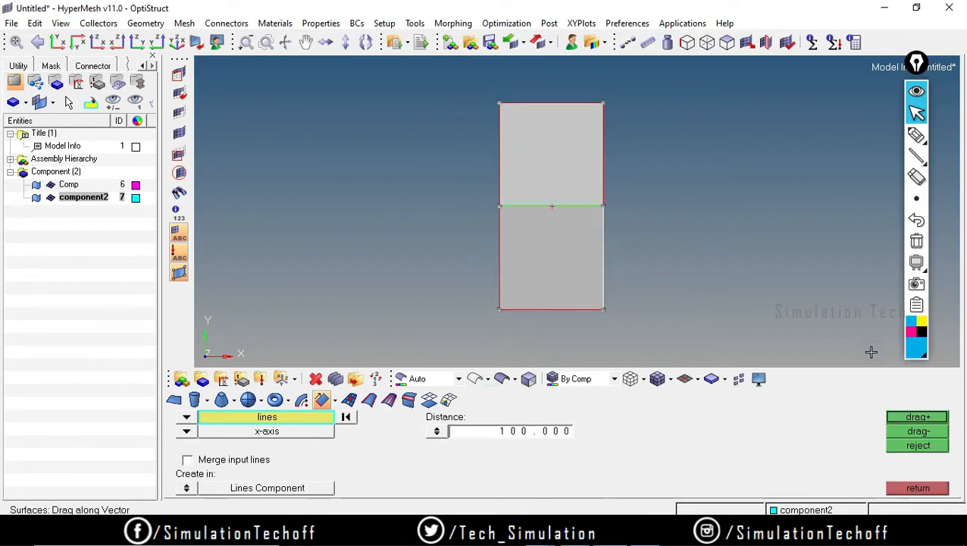
click(917, 418)
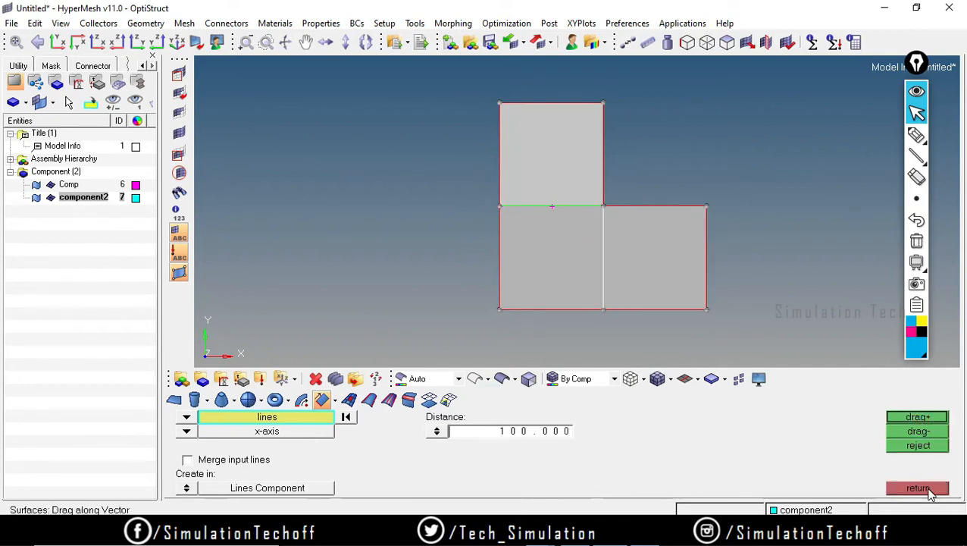
click(918, 487)
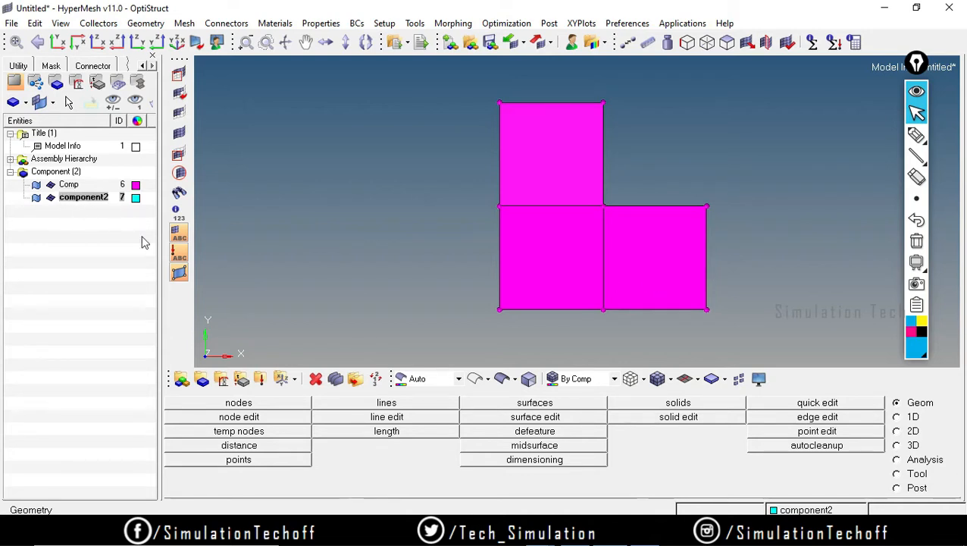
click(106, 230)
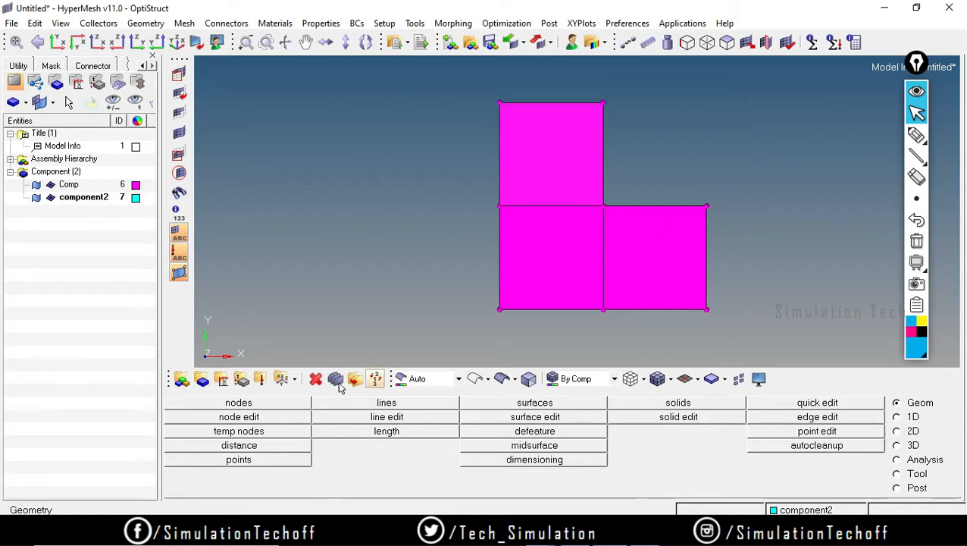
Delete the recreated square surface beside the lower square
click(316, 378)
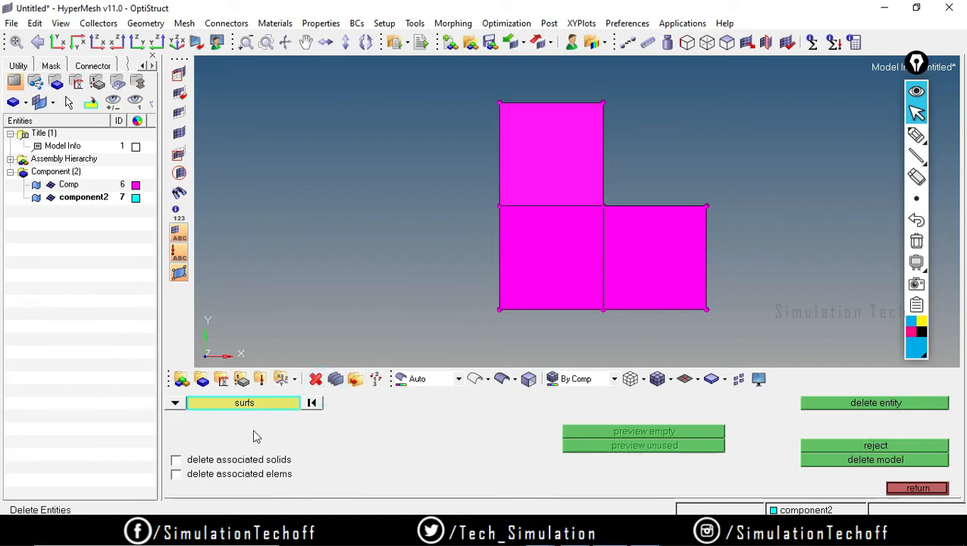
click(640, 258)
click(834, 402)
click(919, 486)
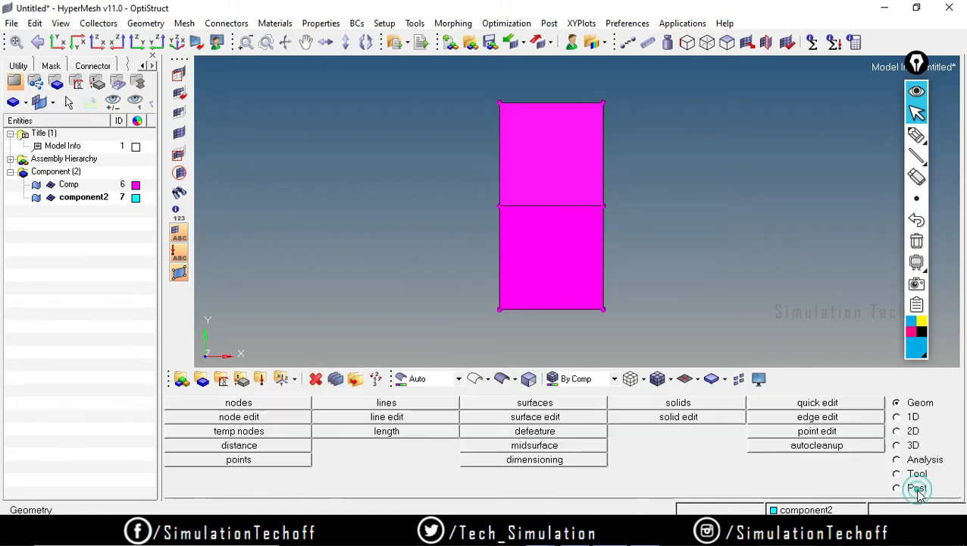
Switch to the Google Meet call, admit the waiting participant, and return to HyperMesh
click(494, 478)
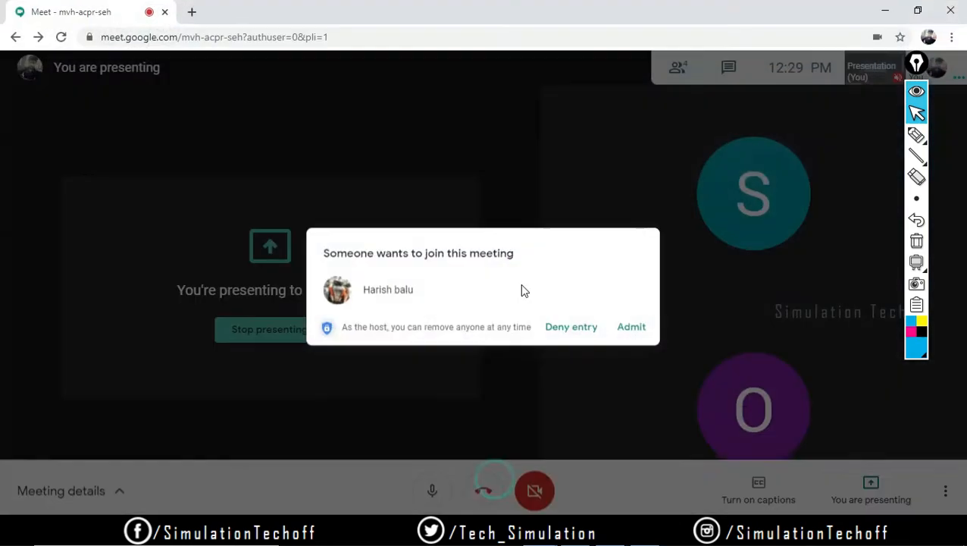
click(629, 325)
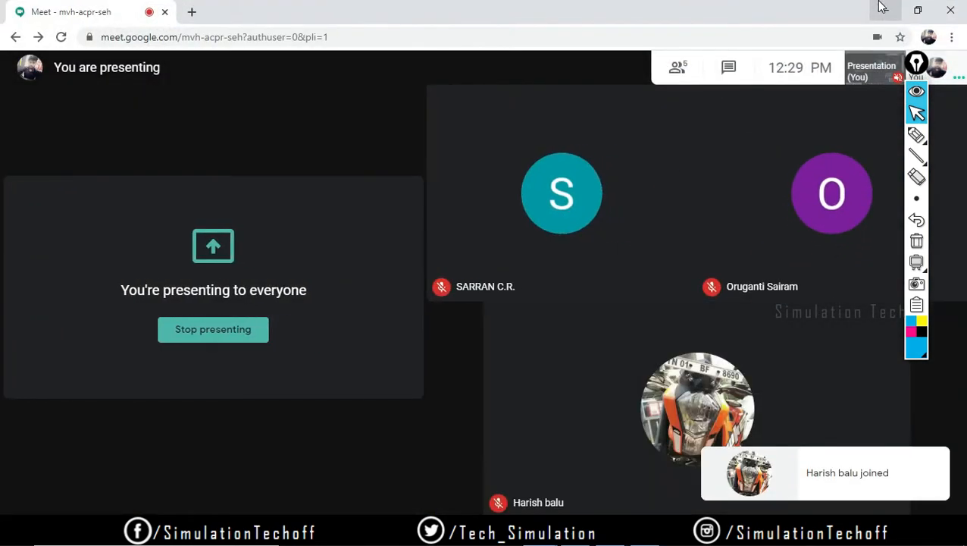
click(882, 9)
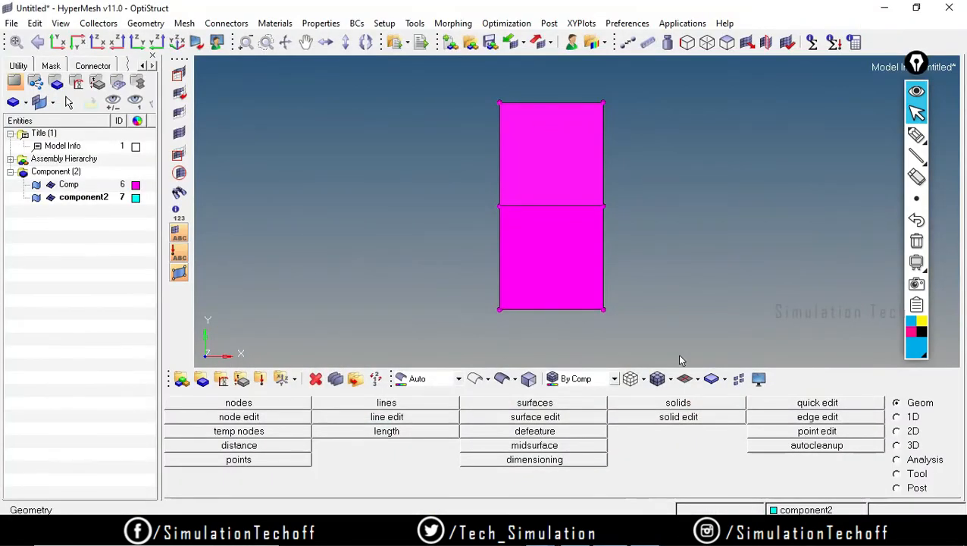
Move the lower square surface into component2 with the Organize tool
click(899, 476)
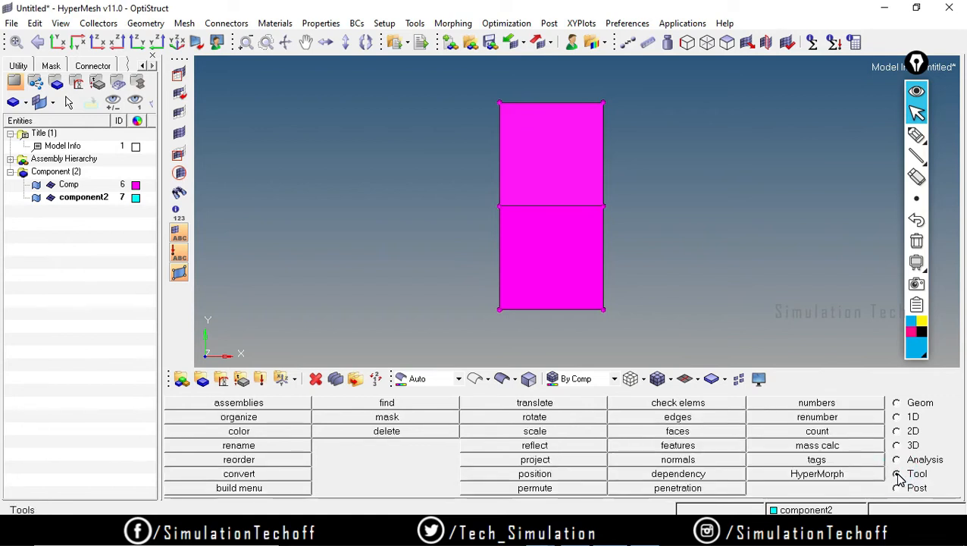
click(238, 417)
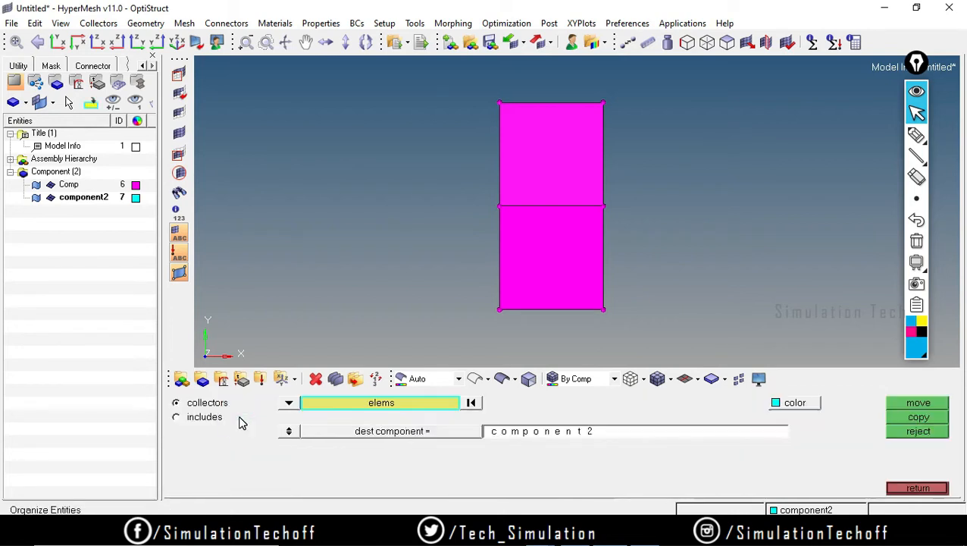
click(288, 405)
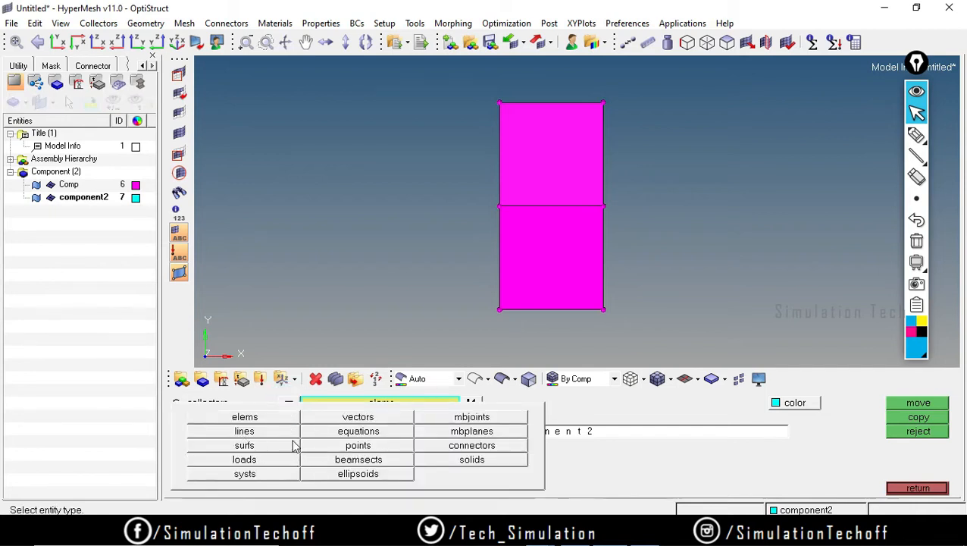
click(245, 445)
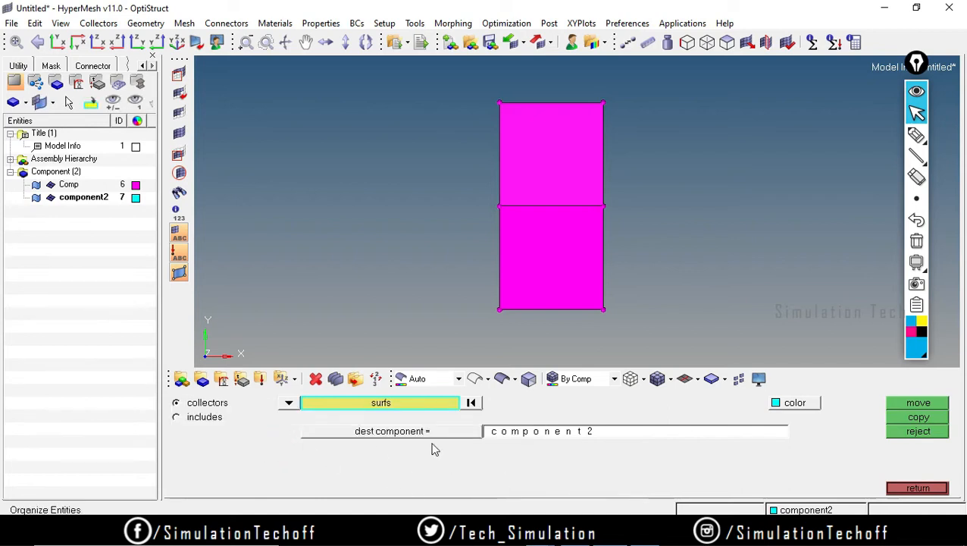
click(543, 258)
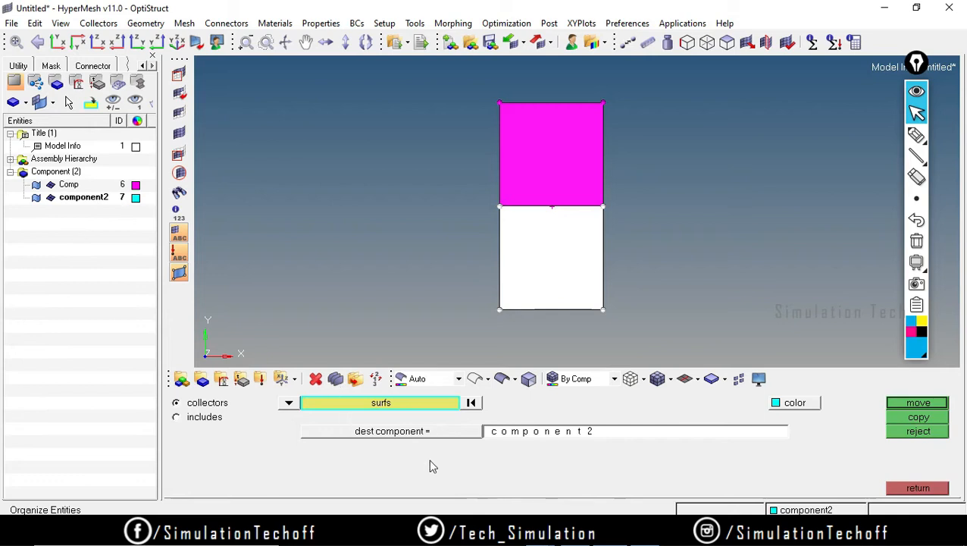
click(918, 404)
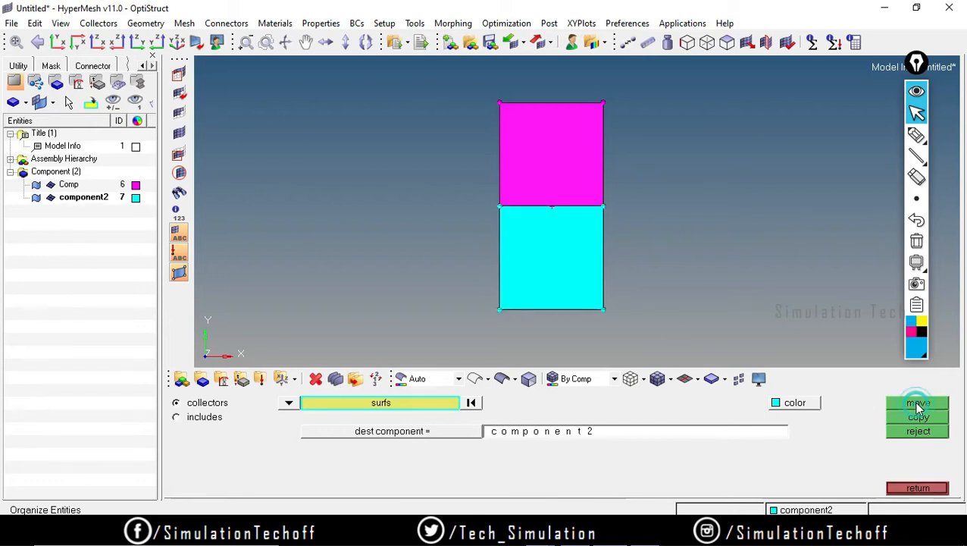
click(918, 488)
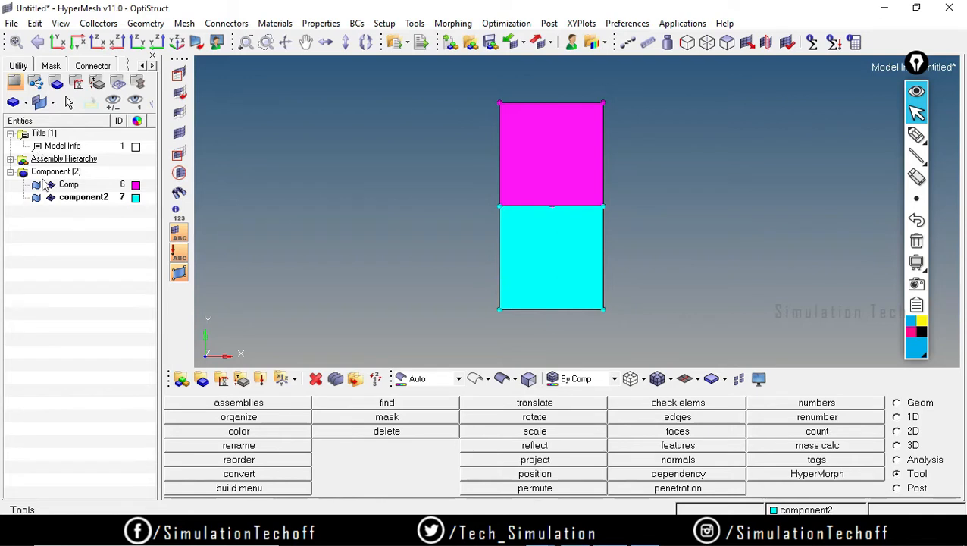
Rename the magenta component Comp as Component1
click(67, 187)
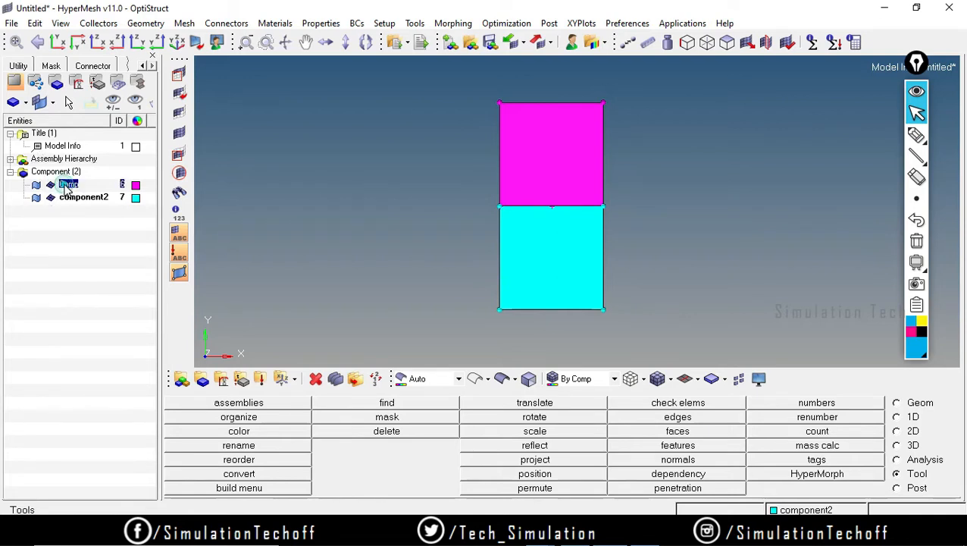
right_click(68, 186)
click(101, 276)
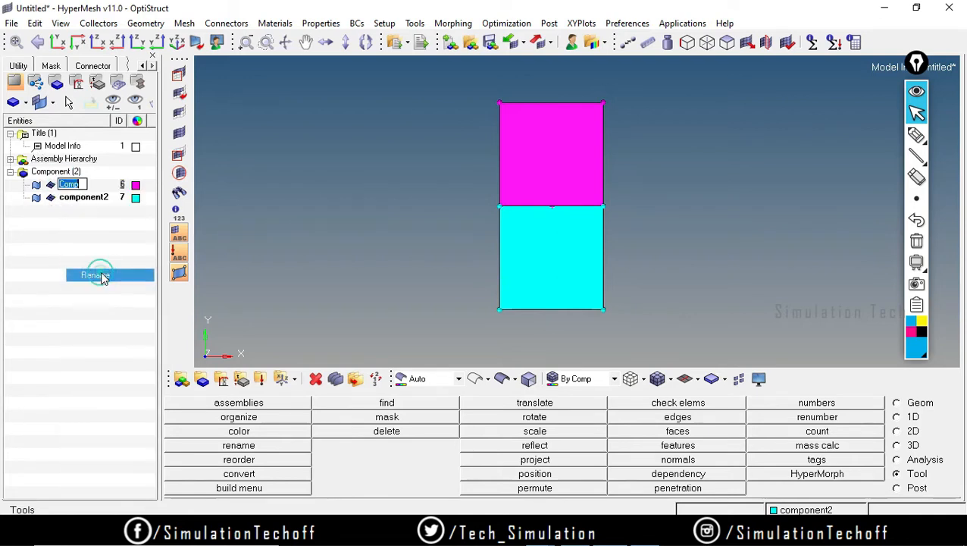
click(79, 186)
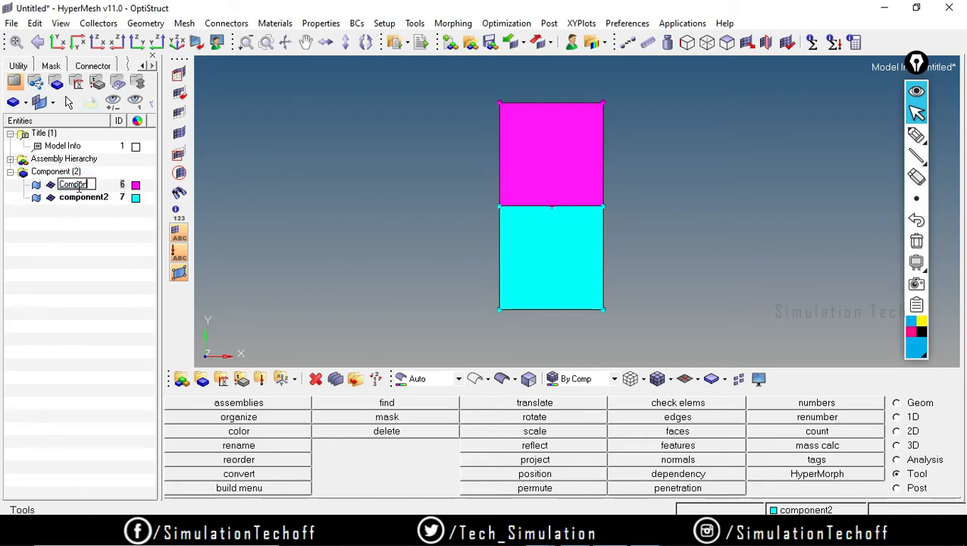
text(onent1)
key(Return)
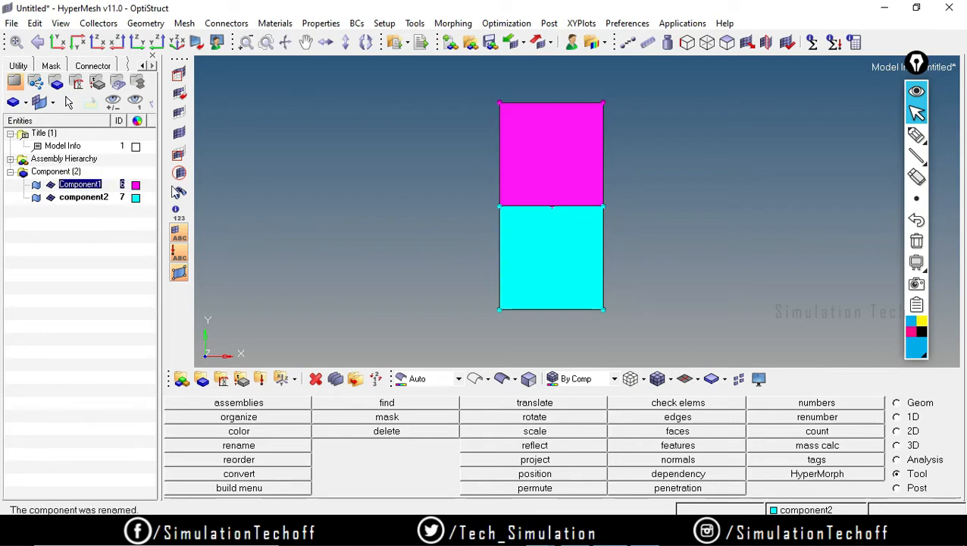
click(333, 187)
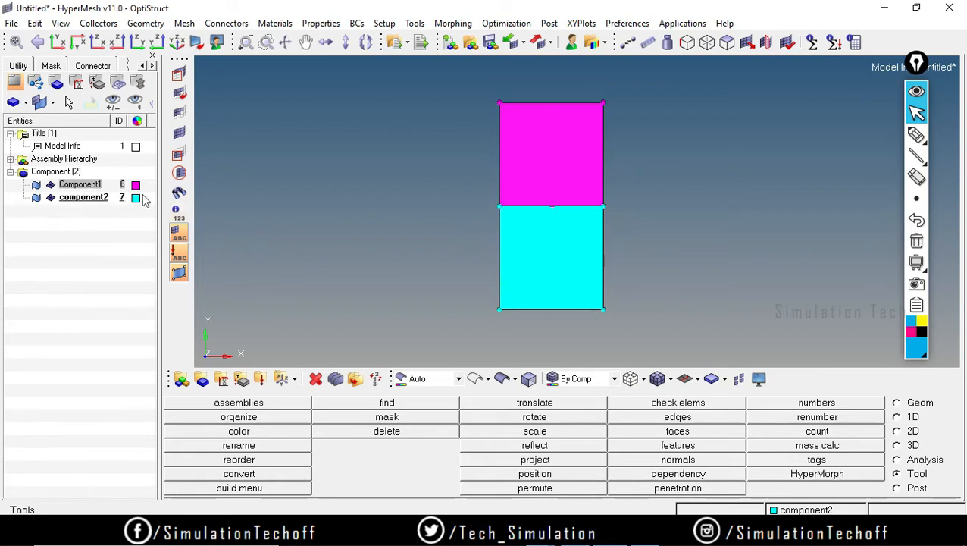
Hide and redisplay the geometry of component2 and Component1 one at a time to check which surfaces each contains
click(36, 198)
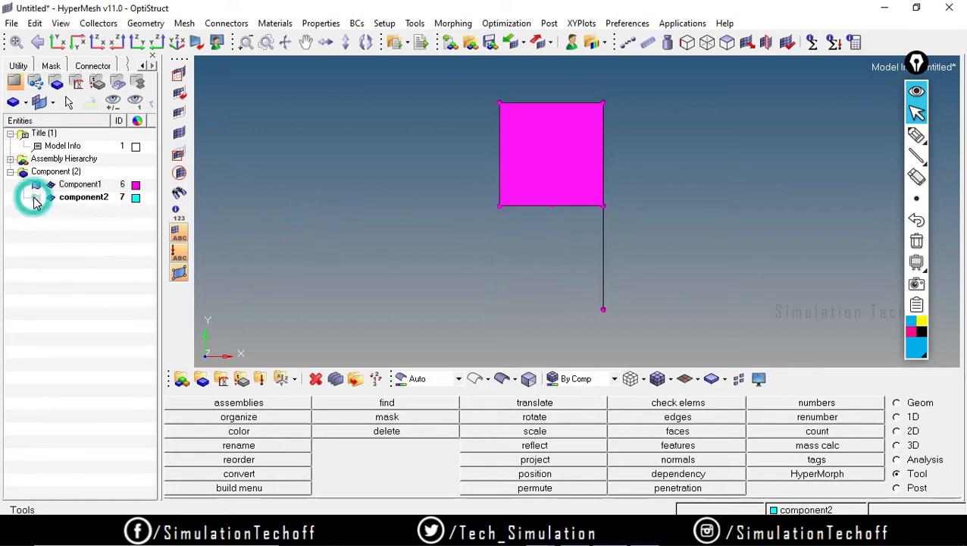
click(35, 197)
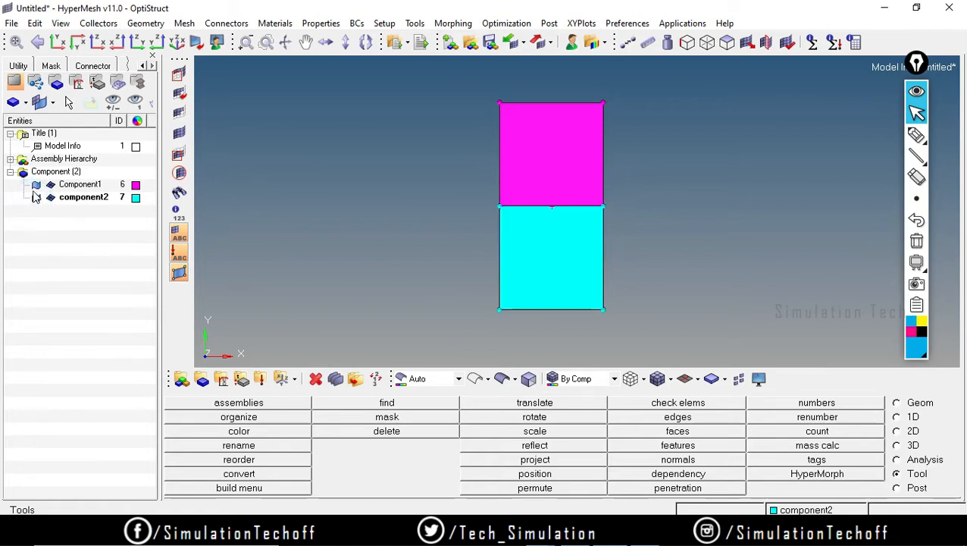
click(36, 184)
click(36, 184)
click(36, 197)
click(37, 197)
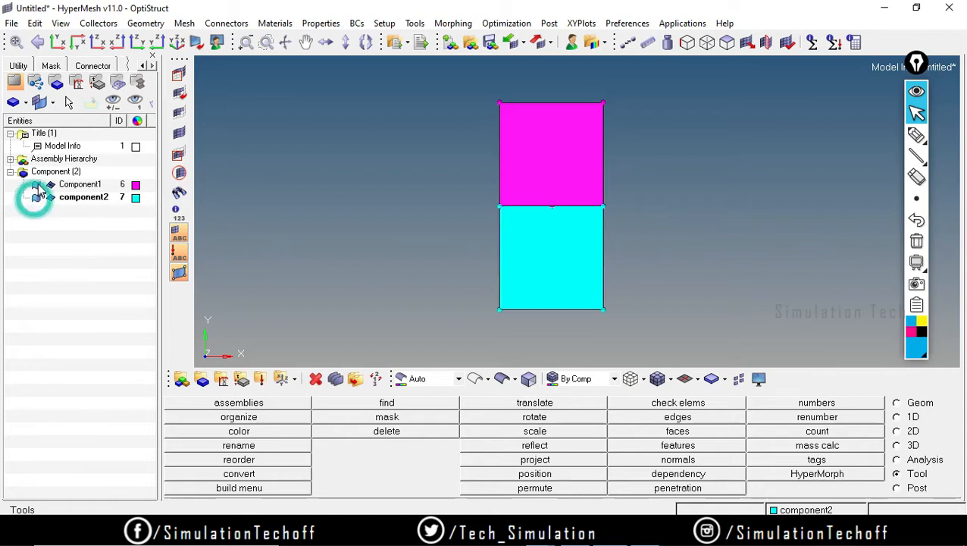
click(37, 185)
click(37, 184)
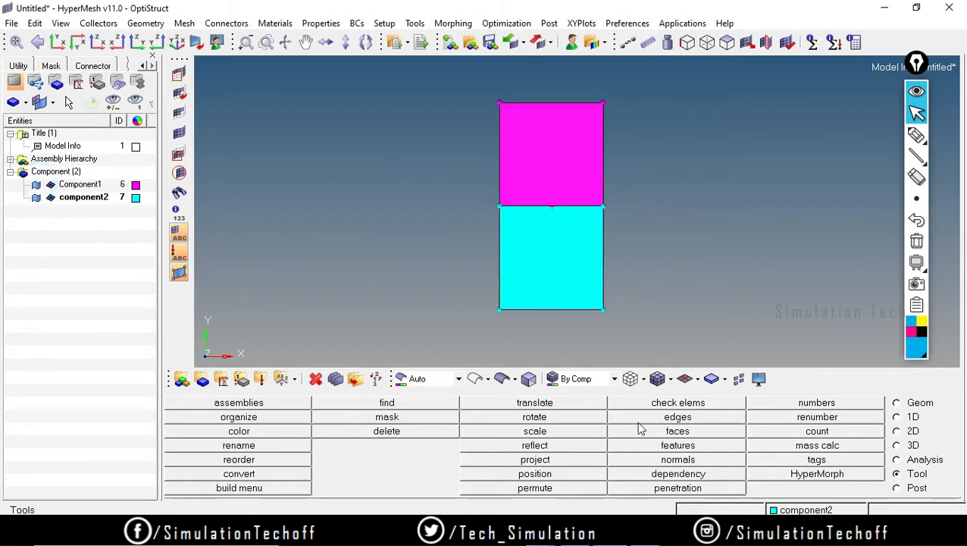
Hide the geometry of both components together and show it again
click(897, 417)
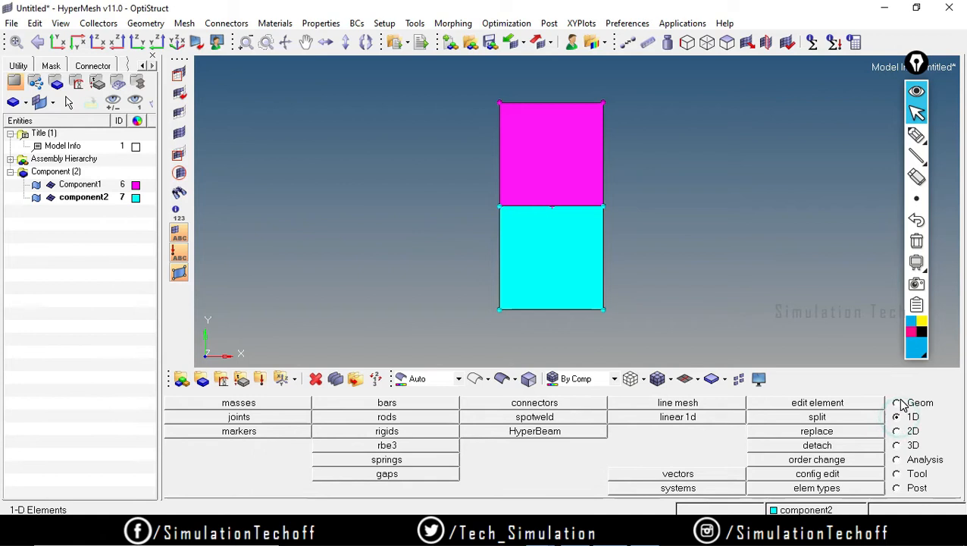
click(899, 404)
click(389, 404)
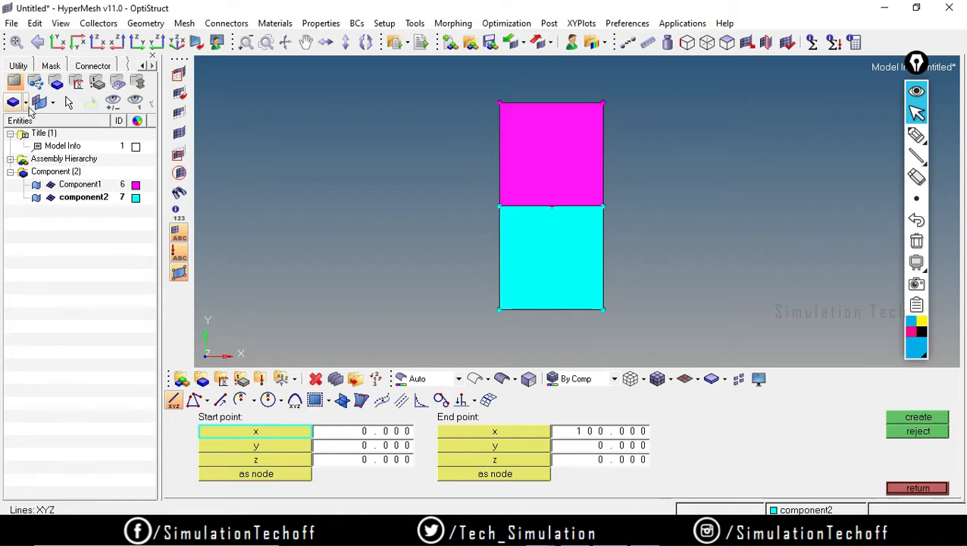
click(36, 184)
click(37, 196)
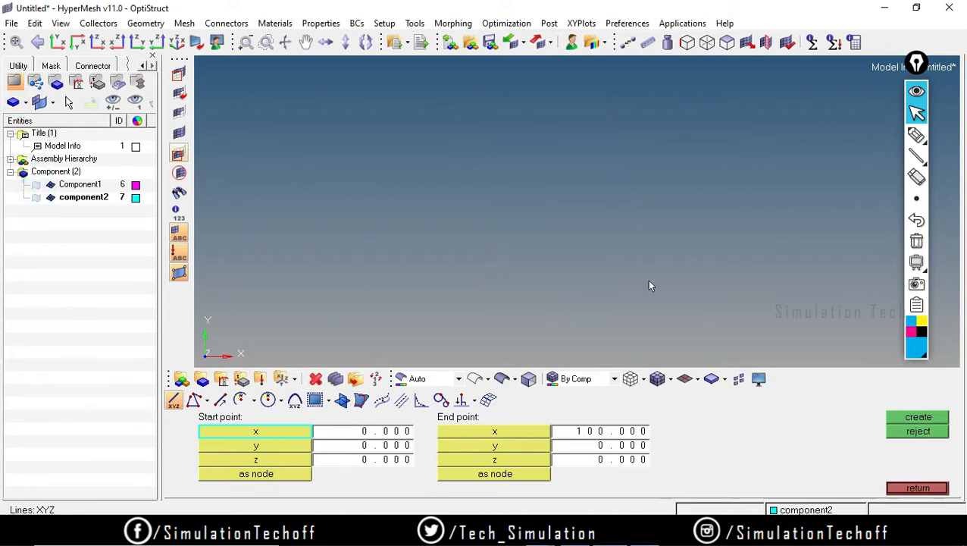
click(37, 196)
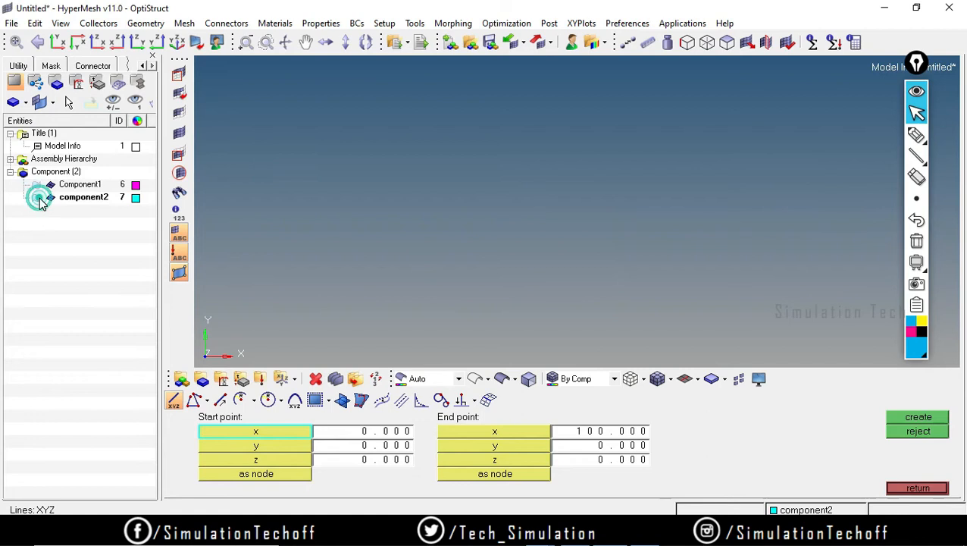
click(38, 186)
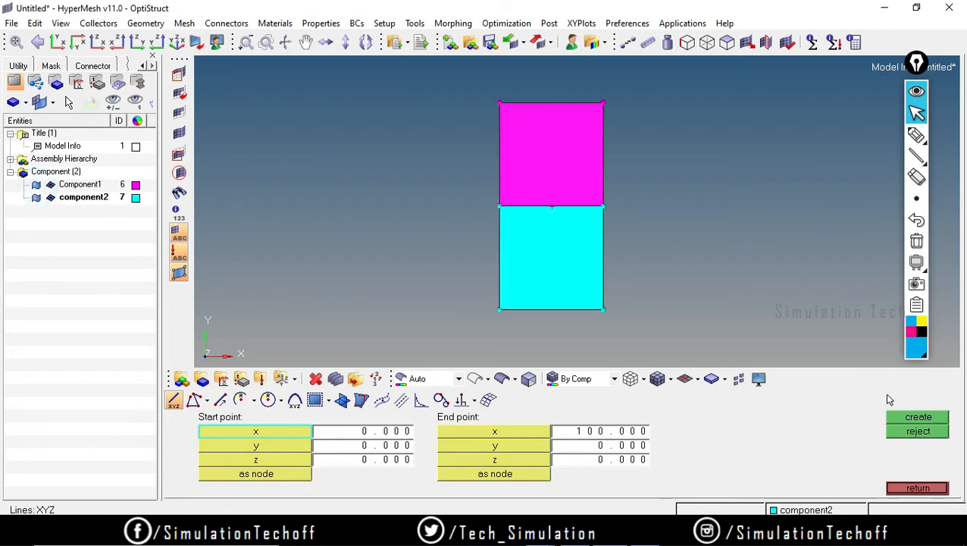
click(918, 488)
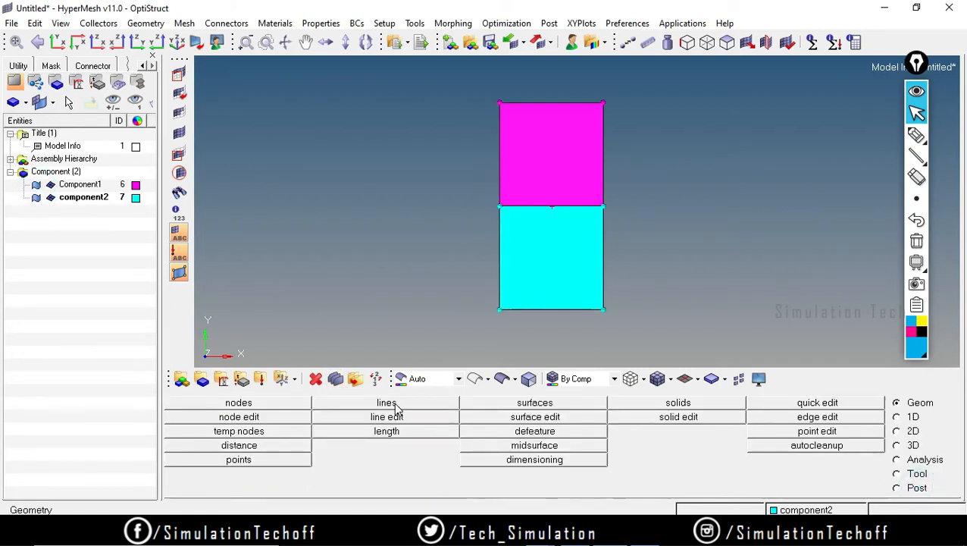
Mask all displayed surfaces with the Mask tool, using surfs as the entity type
click(316, 378)
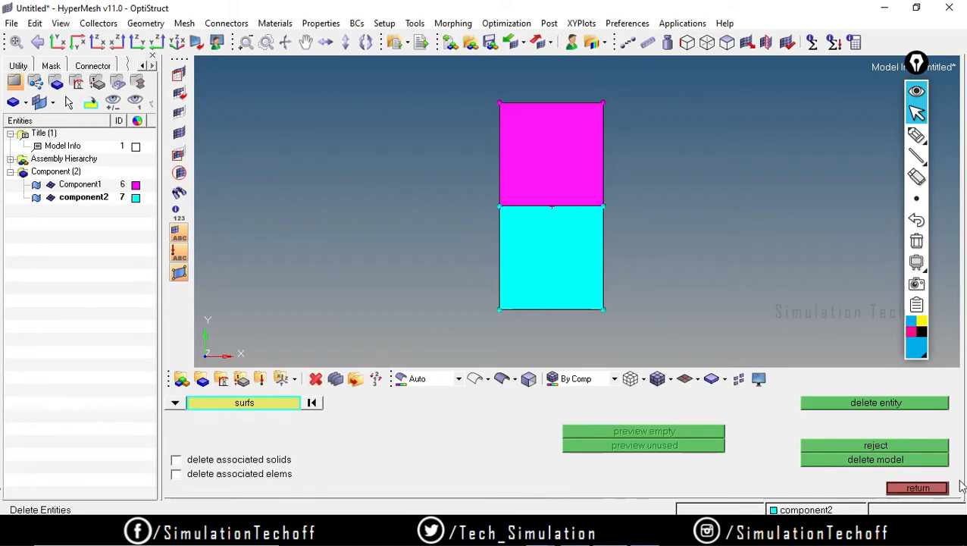
click(918, 488)
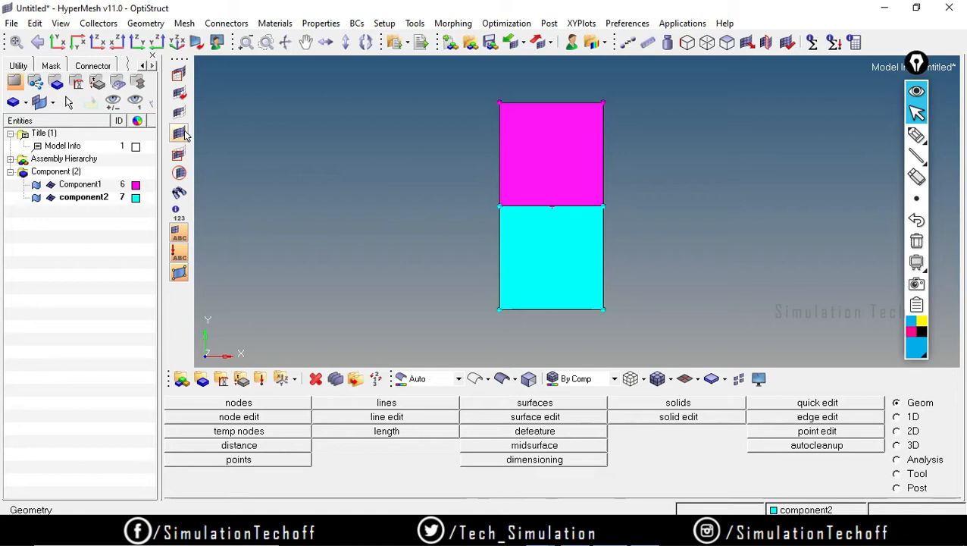
click(180, 74)
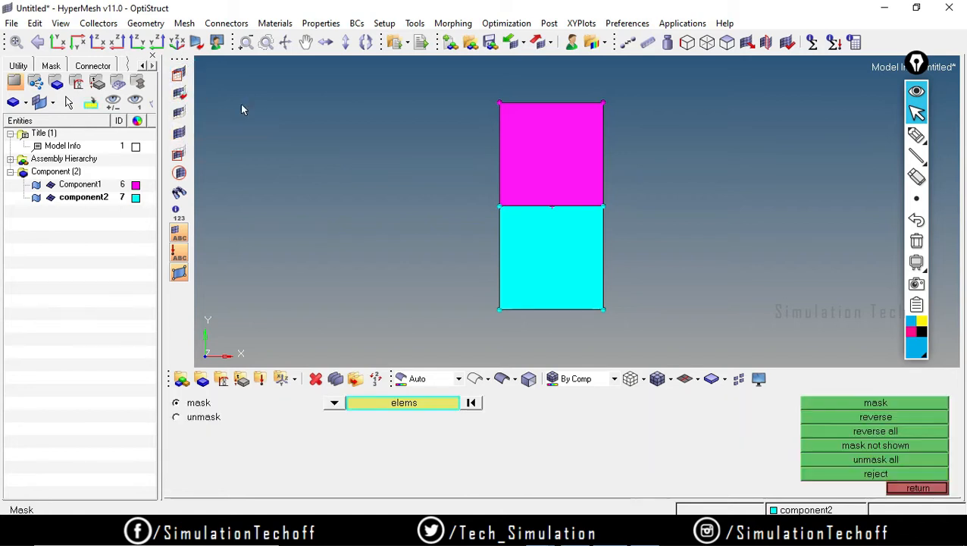
click(336, 404)
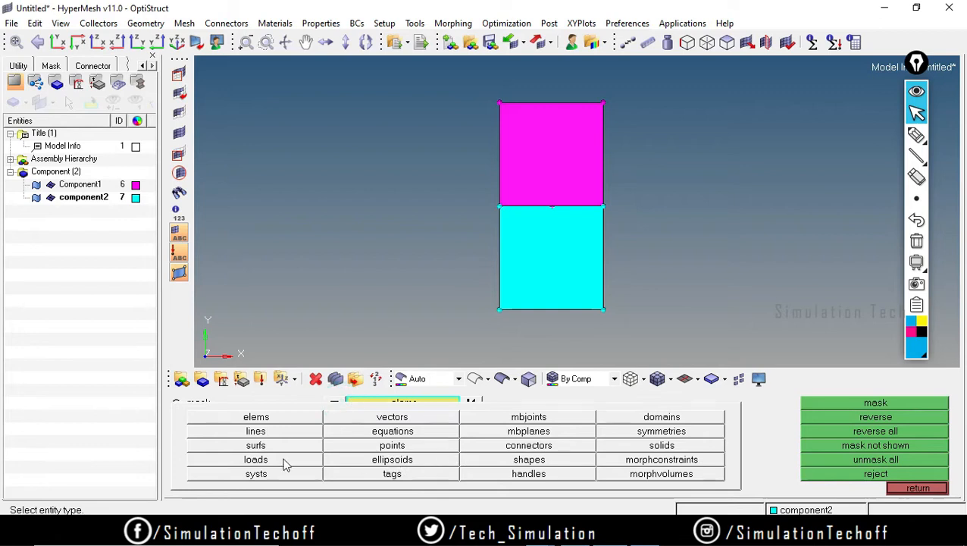
click(334, 403)
click(269, 447)
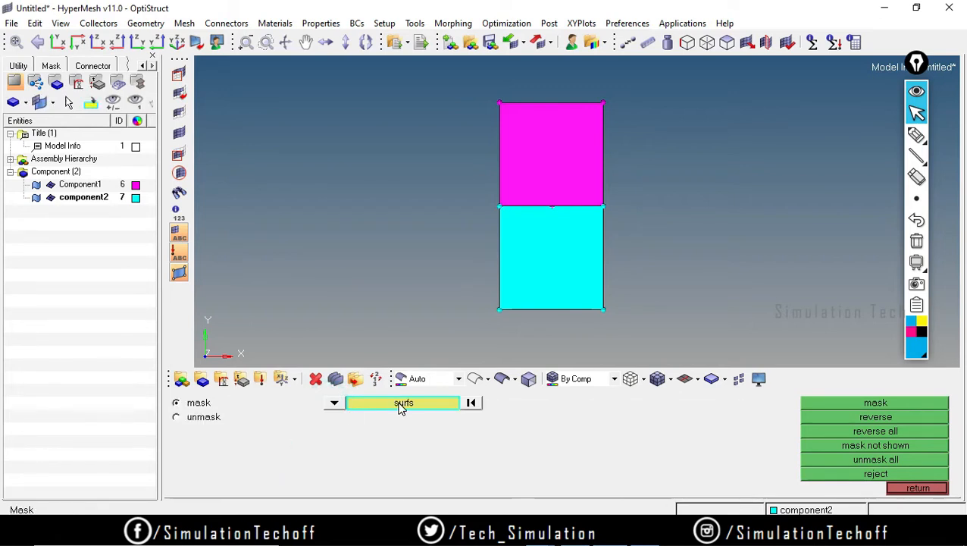
click(399, 402)
click(259, 431)
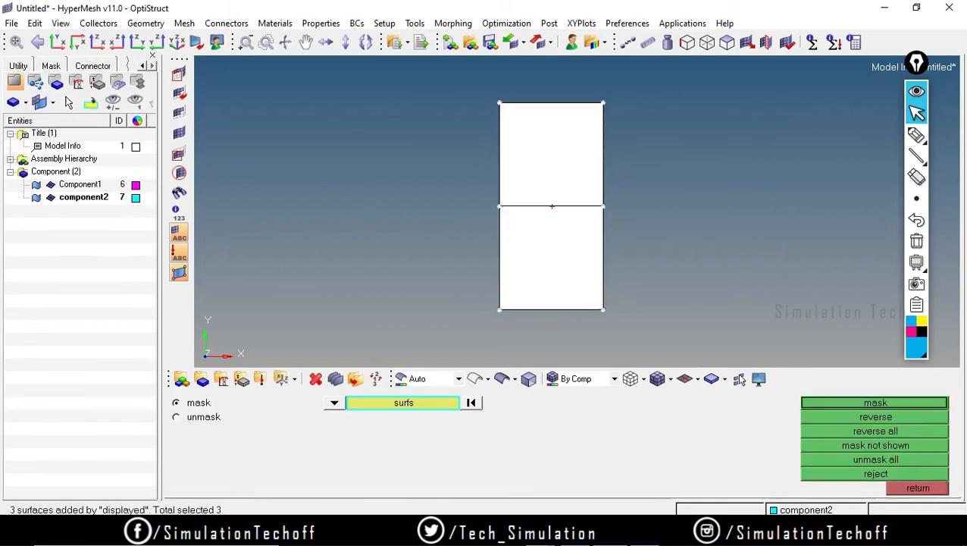
click(868, 401)
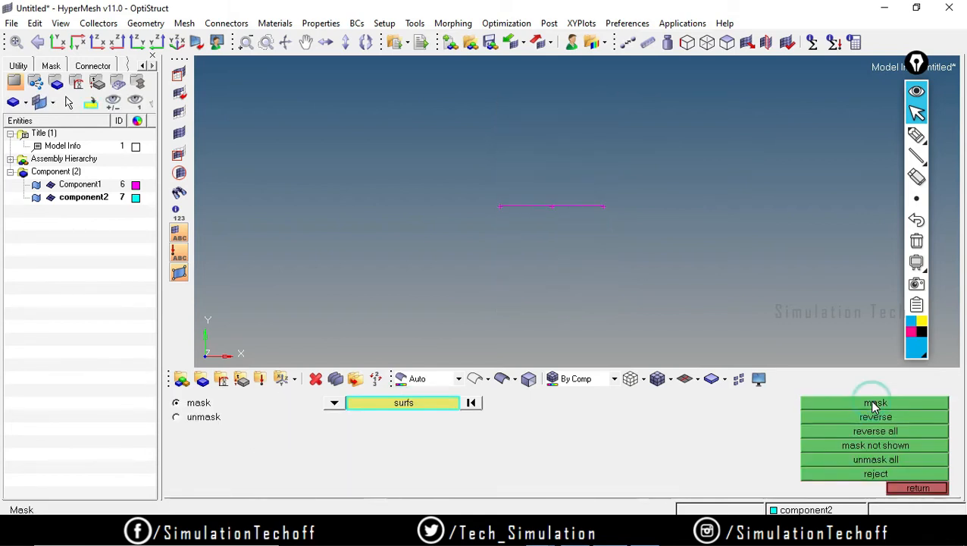
click(920, 489)
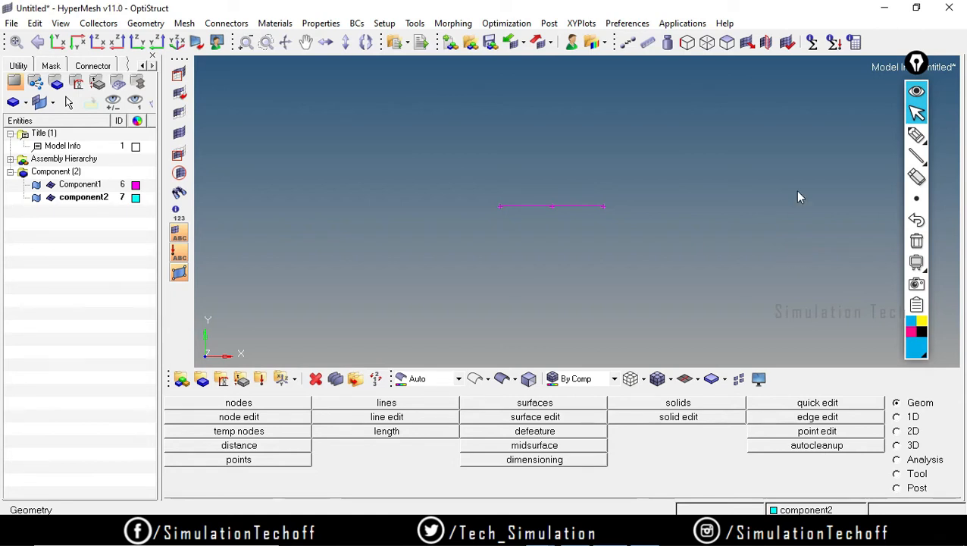
Draw a blue annotation arrow pointing along the positive y-axis above the remaining horizontal line
mouse_move(917, 135)
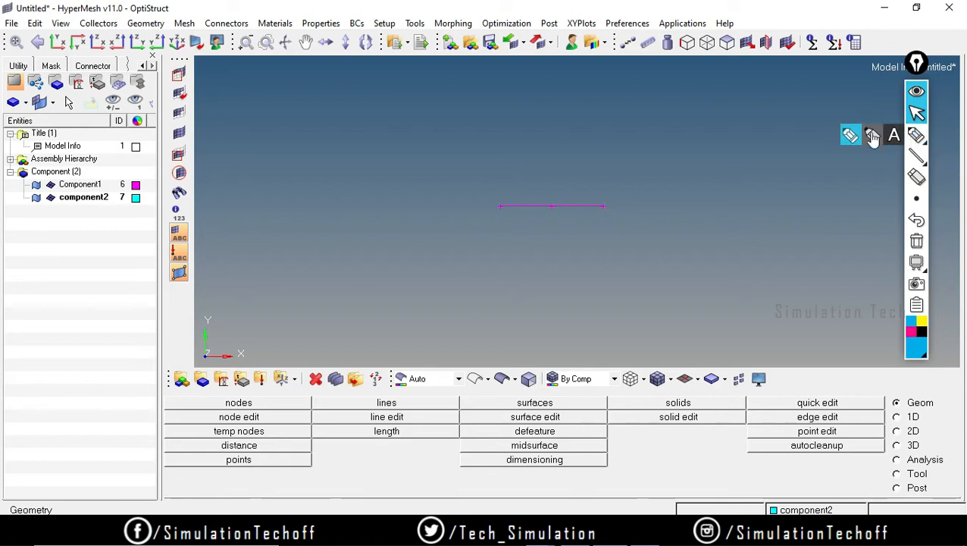
click(916, 155)
mouse_move(565, 187)
mouse_down()
mouse_move(581, 111)
mouse_move(567, 120)
mouse_up()
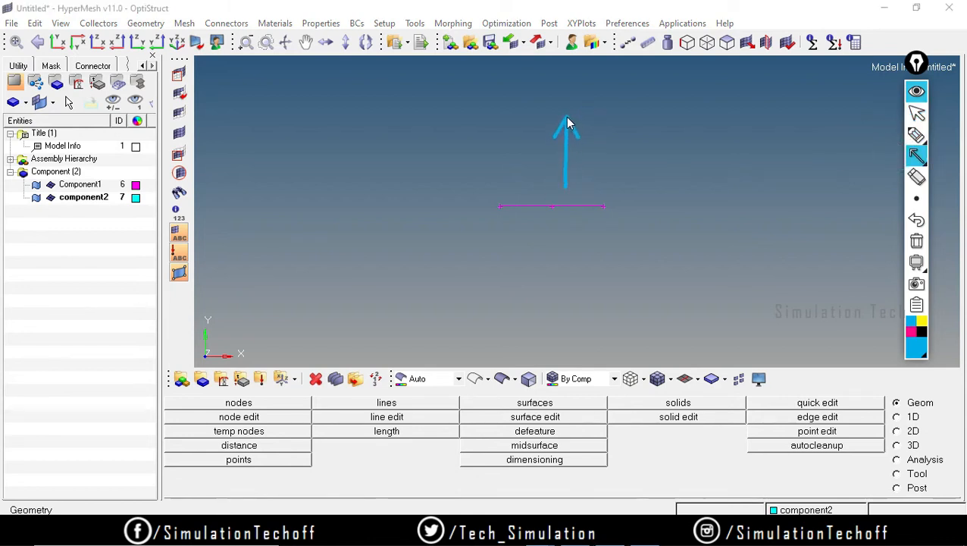
Draw blue annotation arrows pointing down from the horizontal line and along the positive x-axis, and clear all annotations
drag(565, 275, 565, 291)
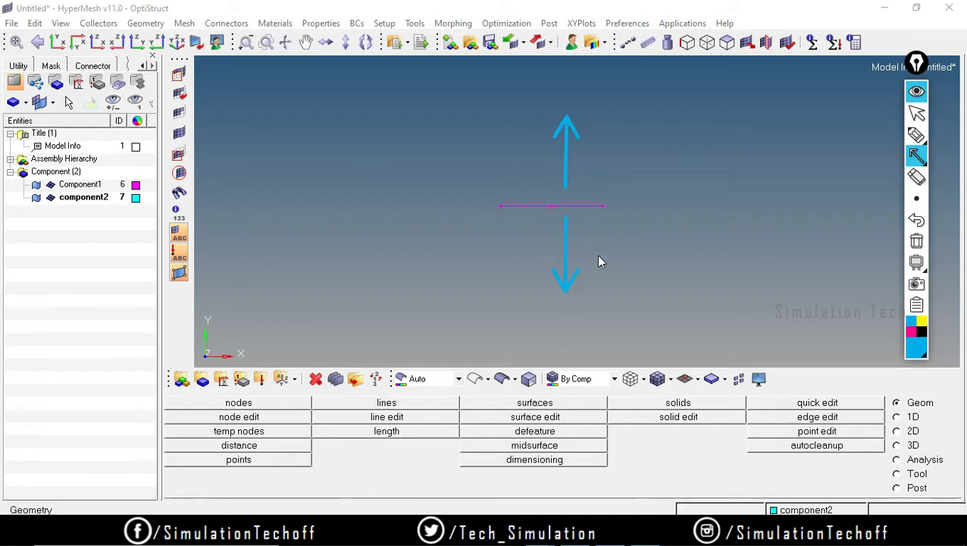
drag(623, 256, 750, 257)
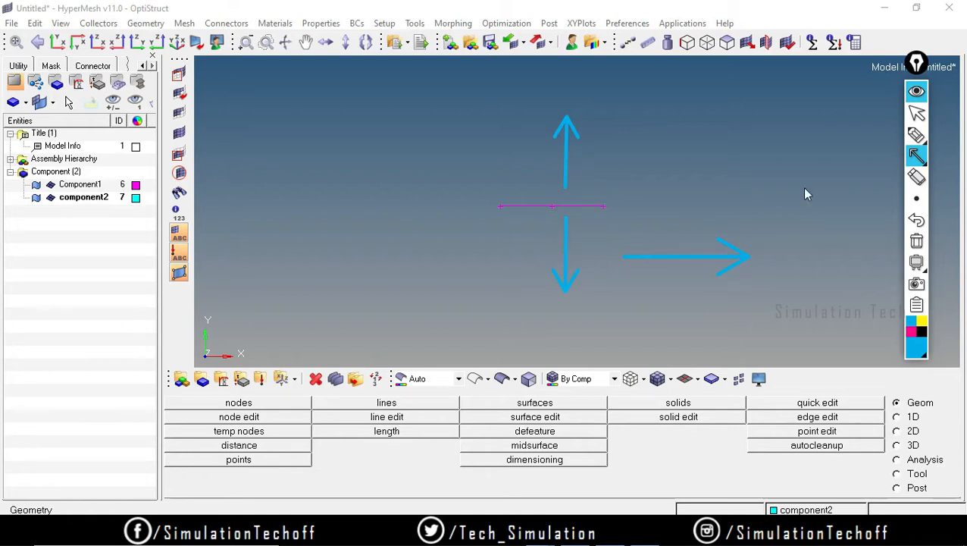
click(917, 220)
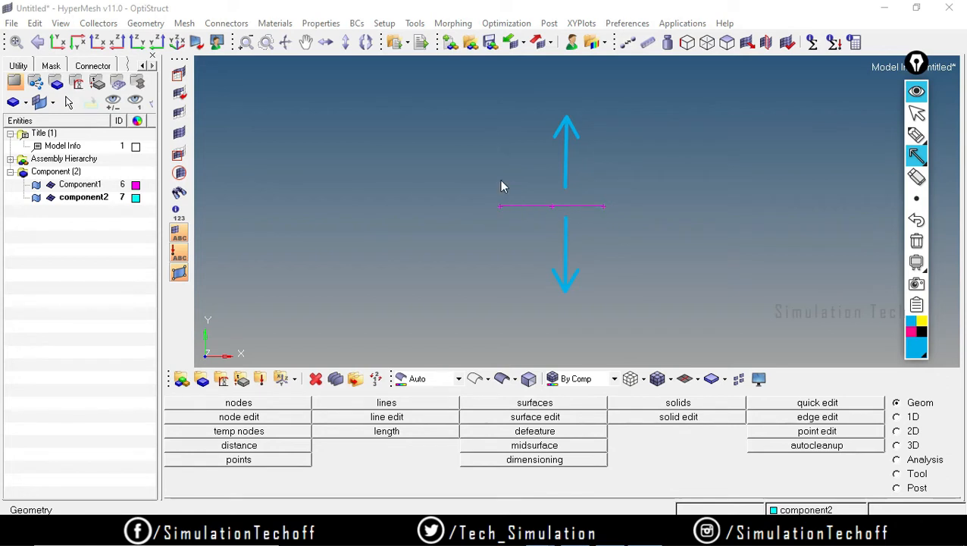
click(916, 241)
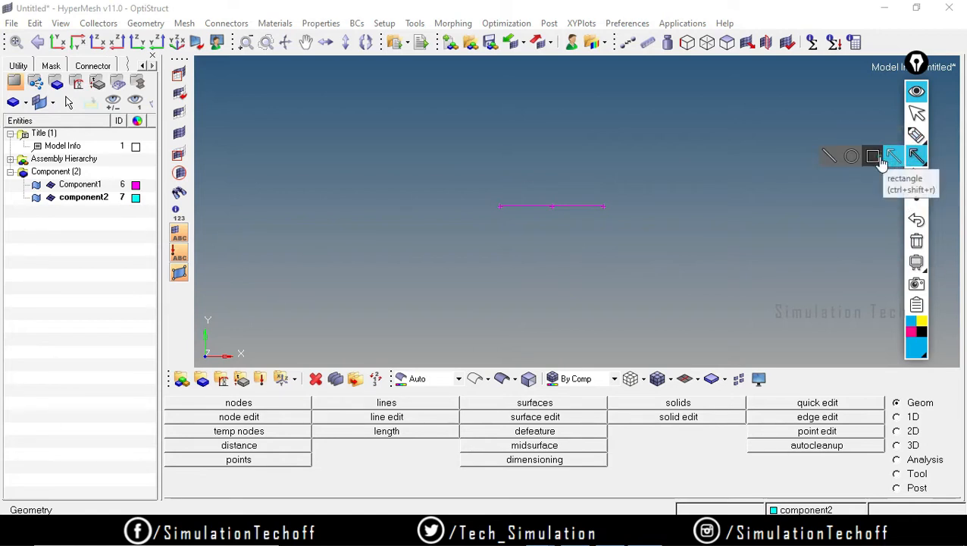
Draw a blue annotation rectangle beside the horizontal line, clear it and return to normal cursor mode
click(891, 156)
mouse_move(331, 138)
mouse_down()
mouse_move(403, 241)
mouse_move(477, 281)
mouse_up()
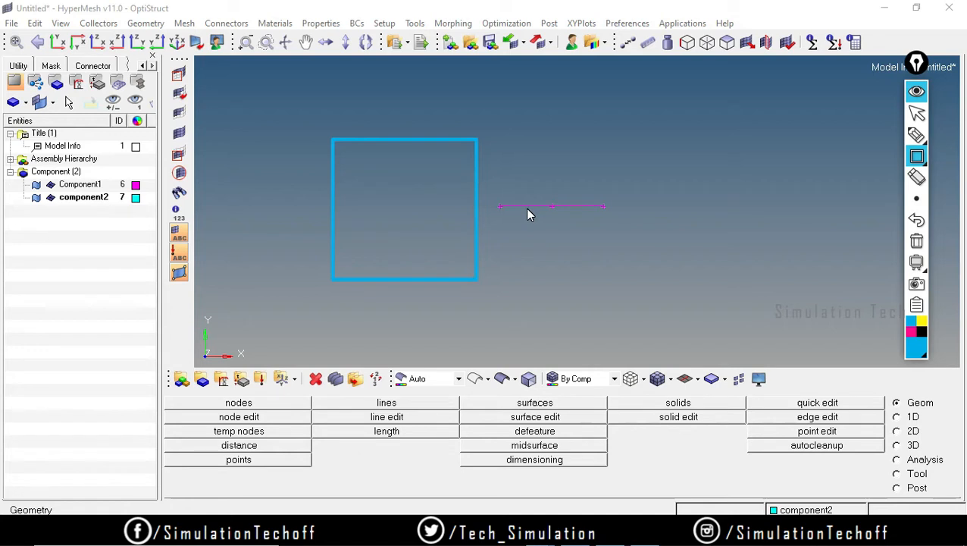
click(918, 243)
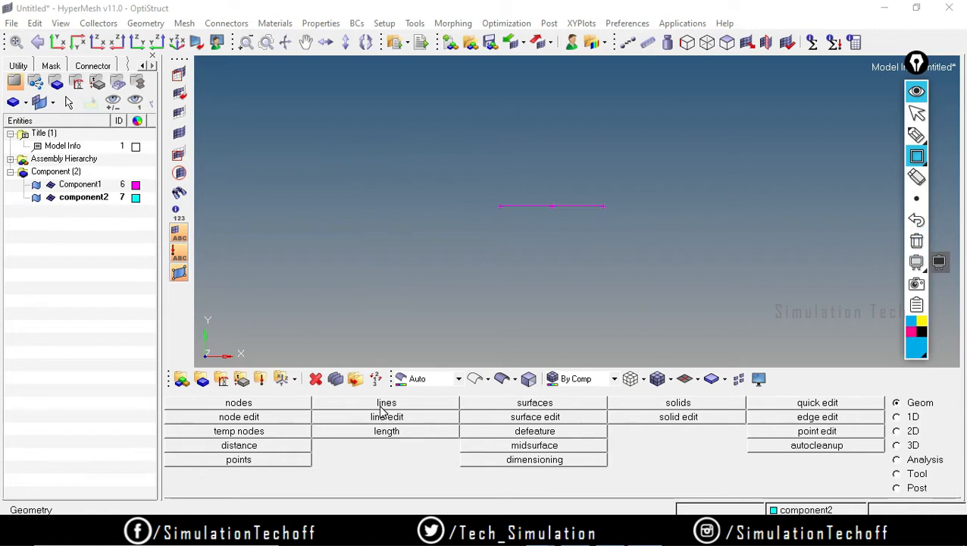
click(917, 112)
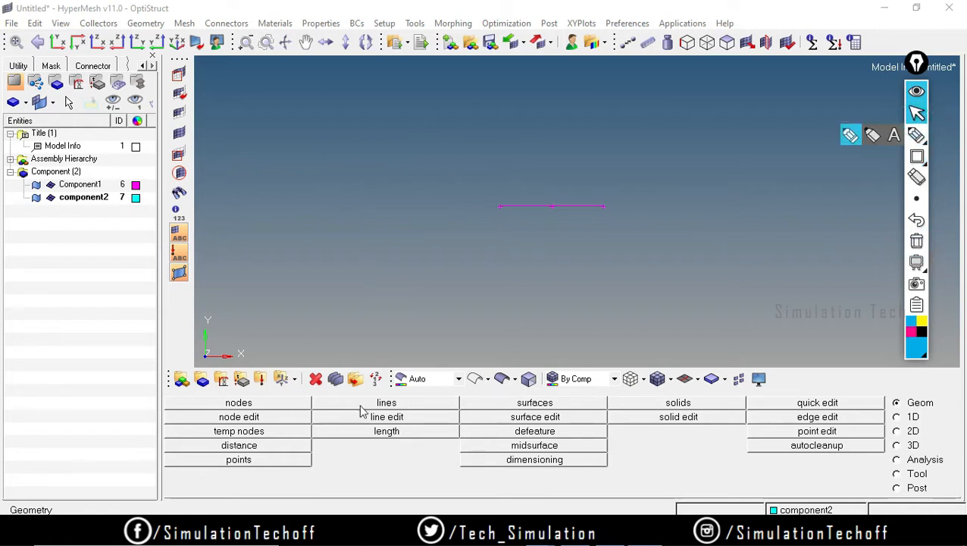
Delete the remaining horizontal line, using lines as the entity type
click(362, 403)
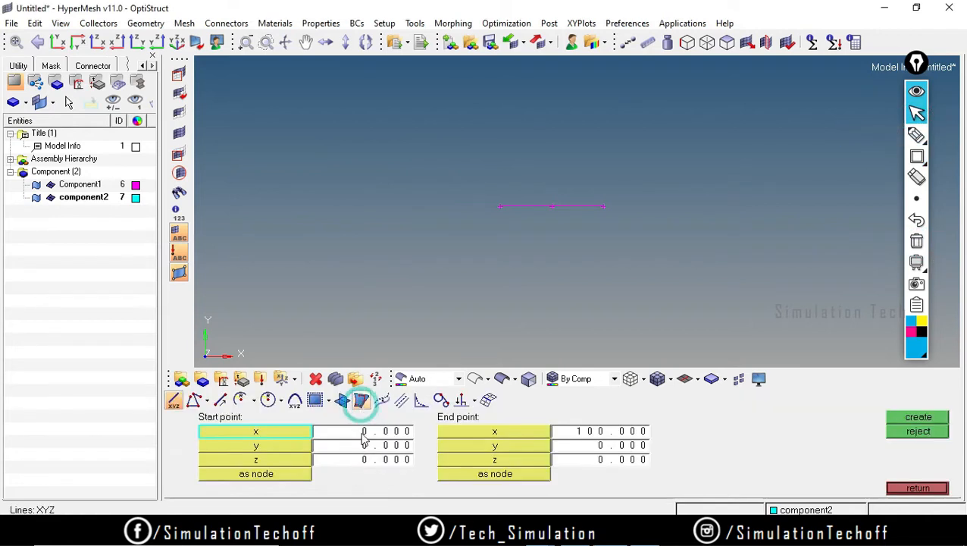
click(316, 378)
click(177, 403)
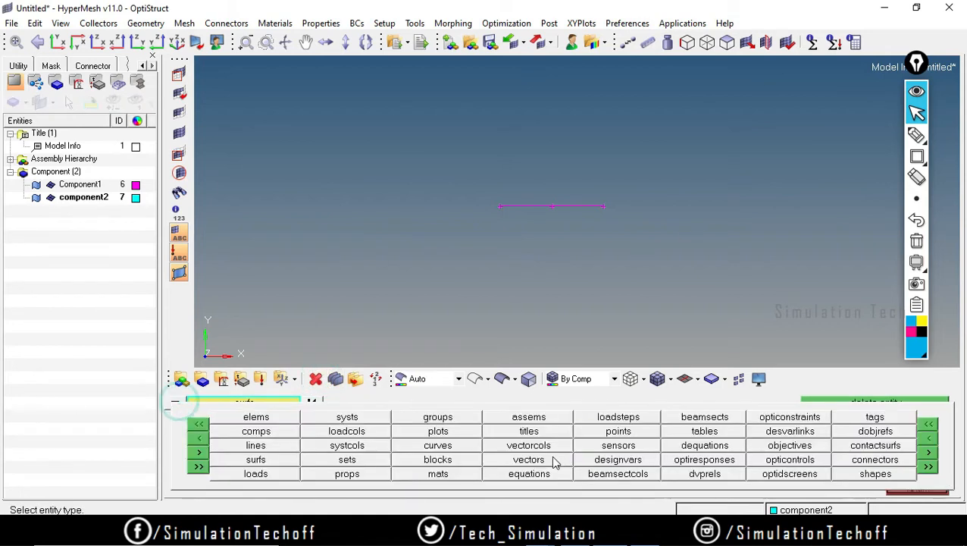
click(255, 445)
click(569, 206)
click(842, 403)
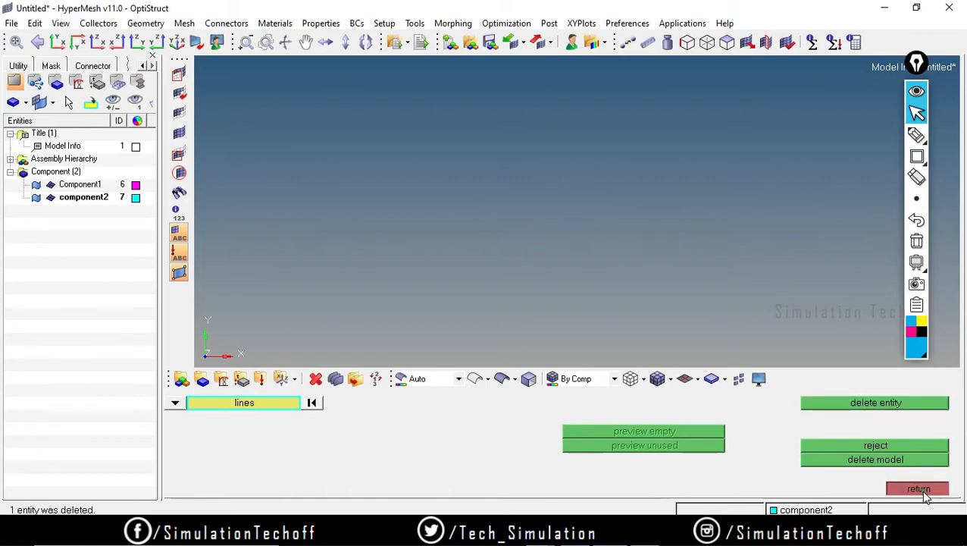
click(918, 488)
click(917, 489)
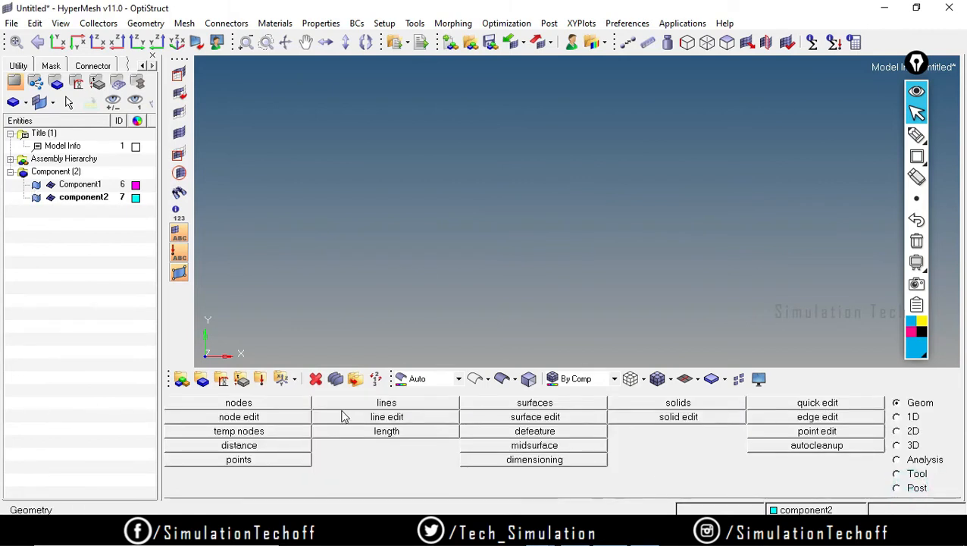
Unmask all surfaces and extract the edges of the upper magenta surface as lines in the original component
click(179, 135)
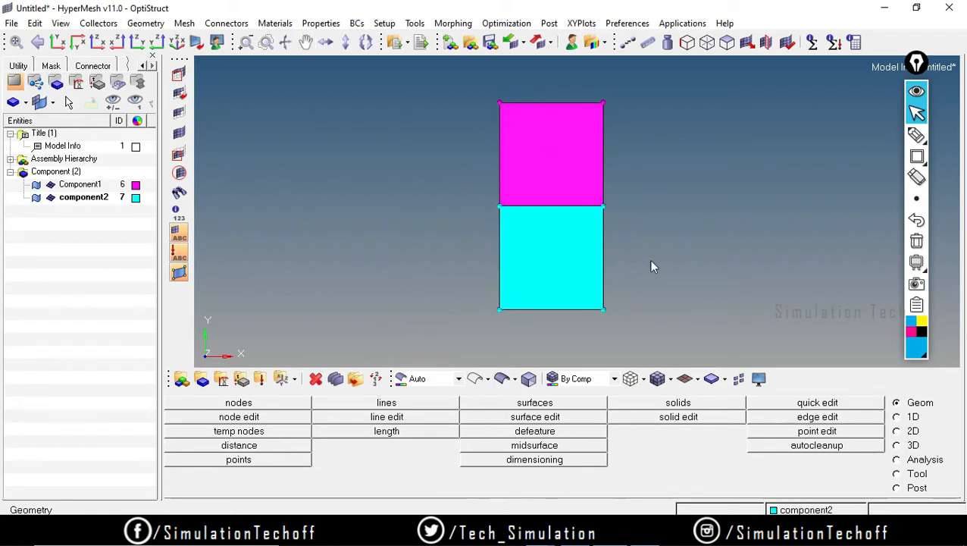
click(392, 402)
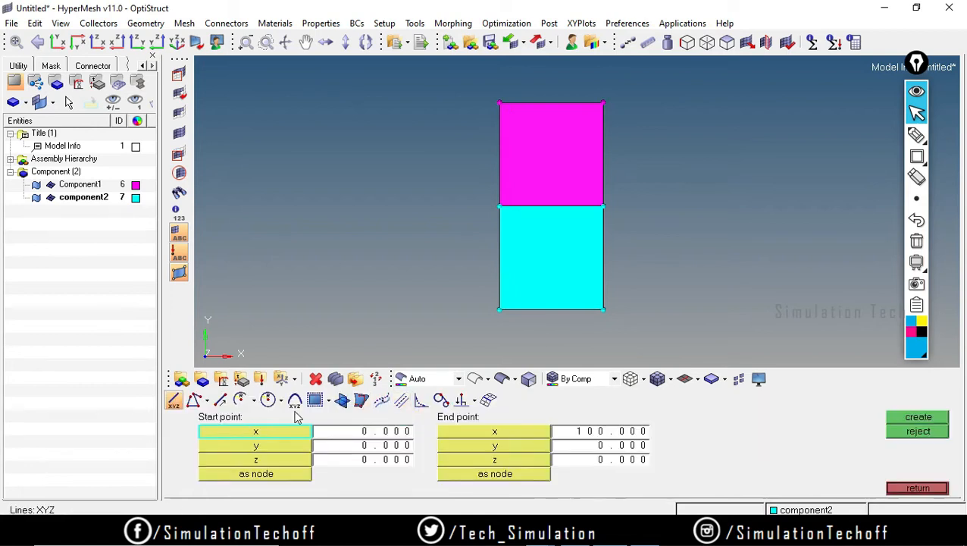
click(315, 399)
click(545, 134)
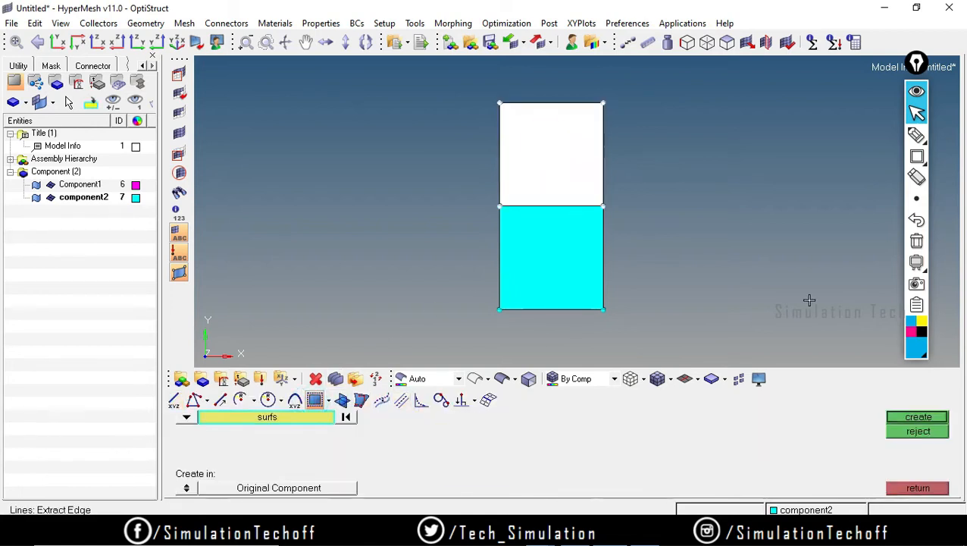
click(917, 423)
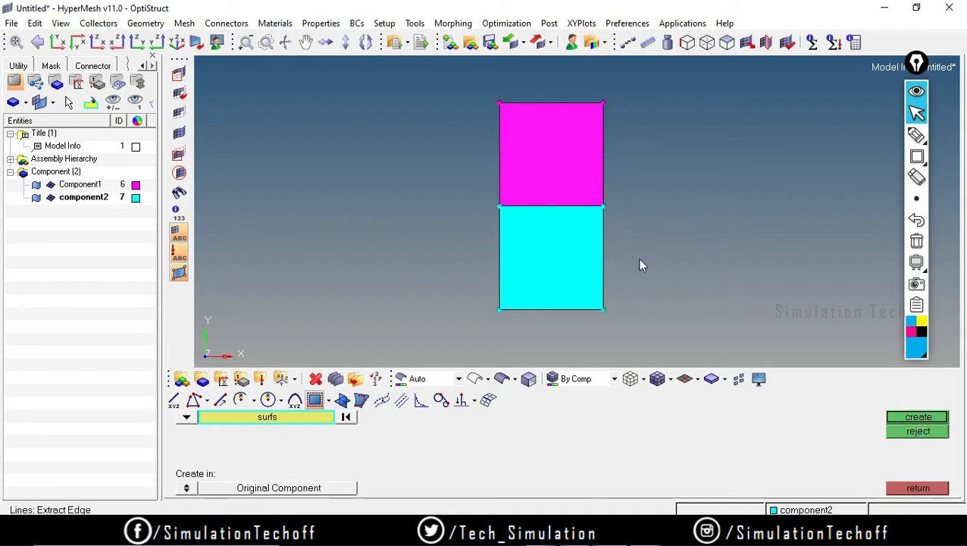
click(919, 488)
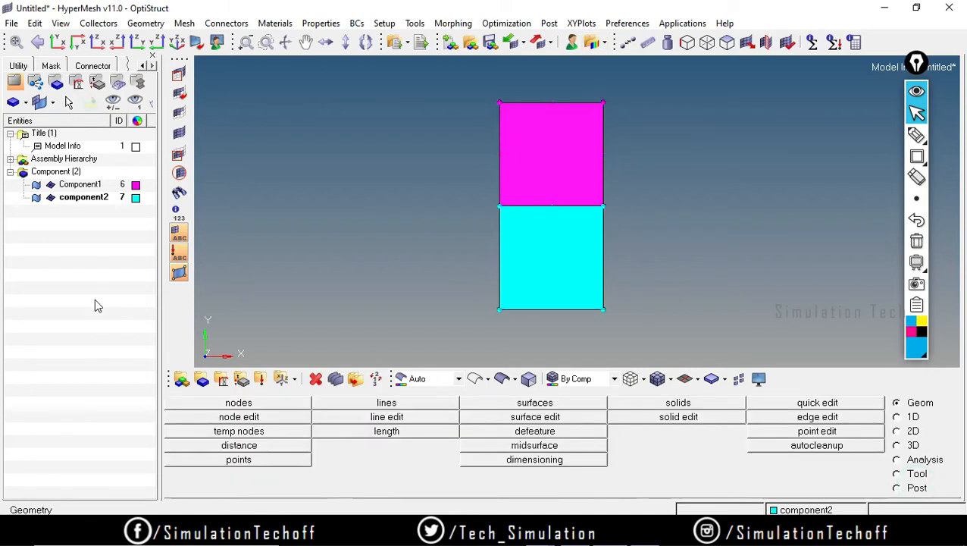
Mask all displayed surfaces so that only the extracted edge lines are shown
click(179, 74)
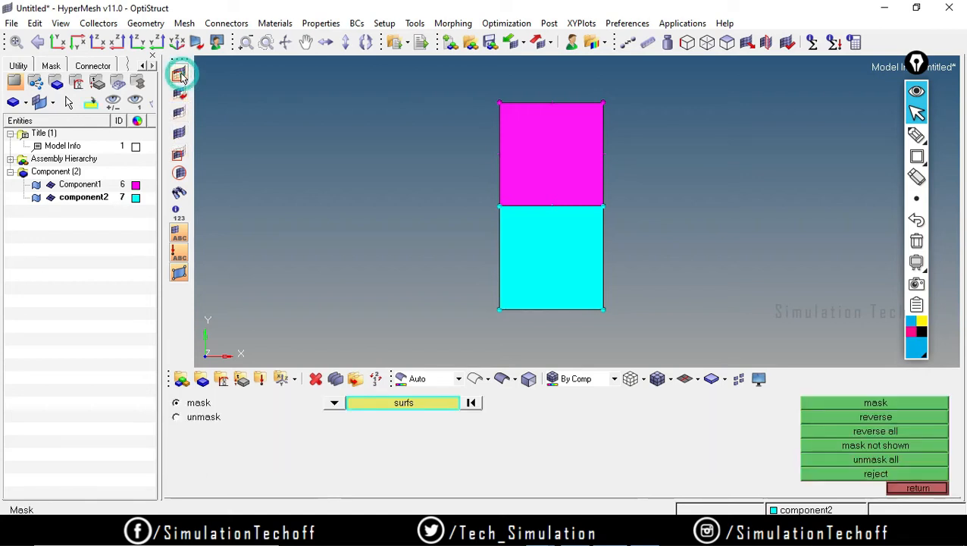
click(384, 400)
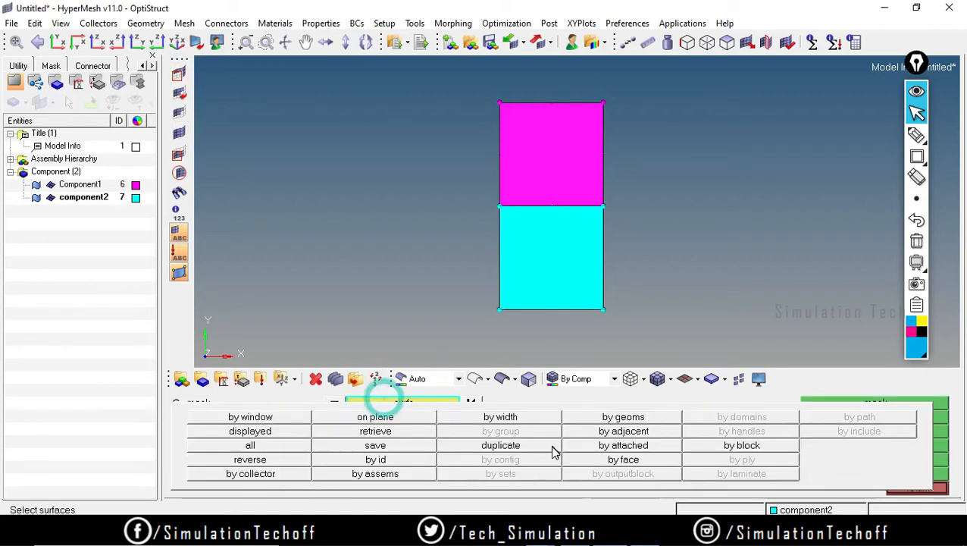
click(264, 429)
click(877, 402)
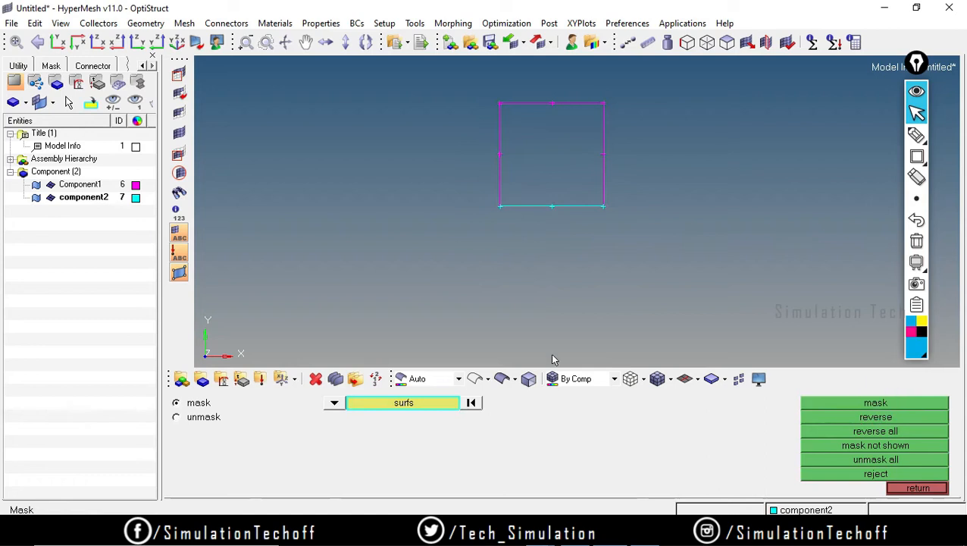
ctrl+scroll(562, 154, up, 2)
ctrl+scroll(552, 121, down, 2)
ctrl+scroll(548, 94, up, 2)
ctrl+scroll(550, 99, down, 2)
ctrl+scroll(550, 86, up, 2)
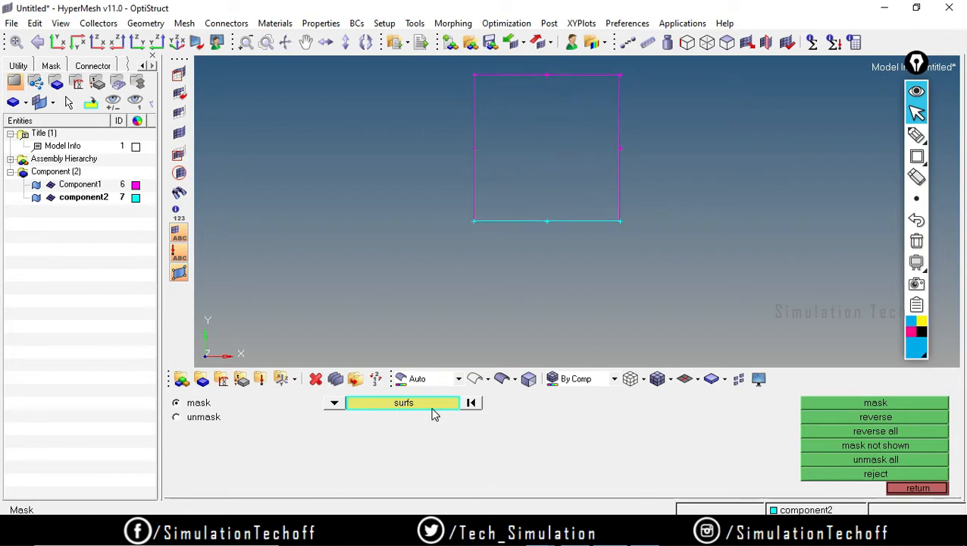
click(919, 489)
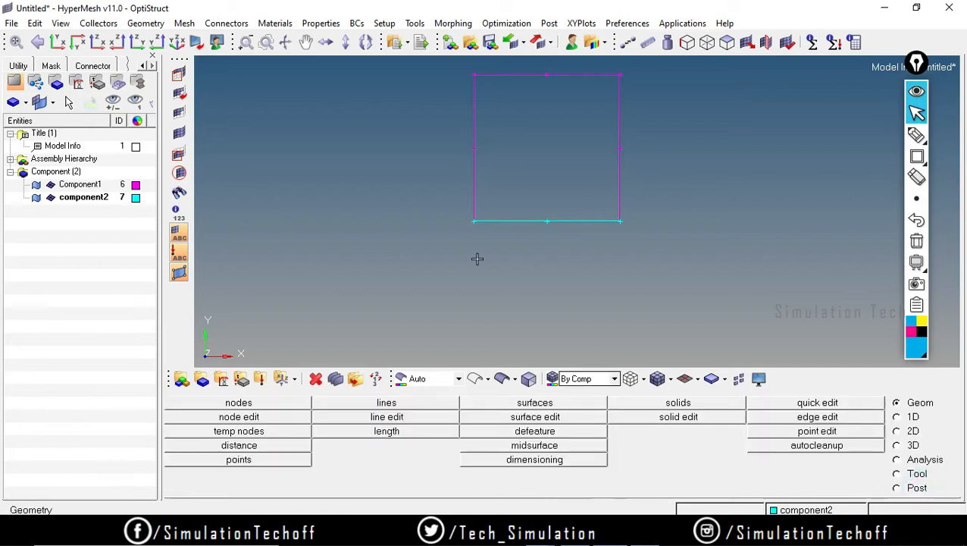
click(316, 379)
click(237, 403)
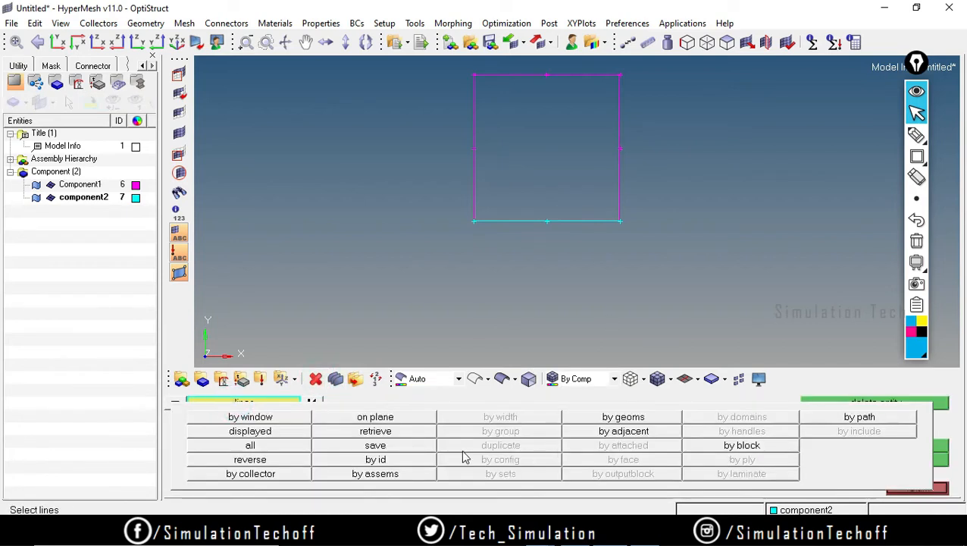
click(269, 433)
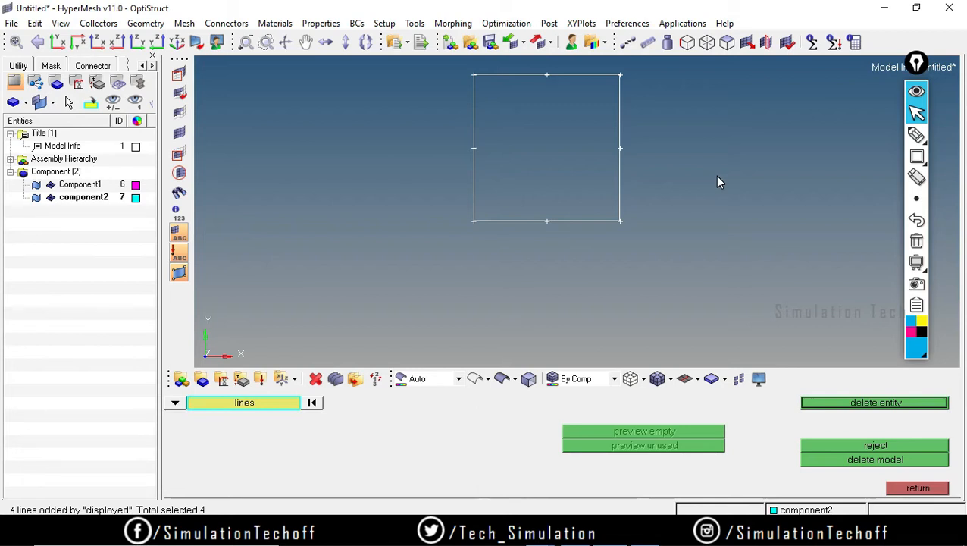
click(312, 402)
click(917, 488)
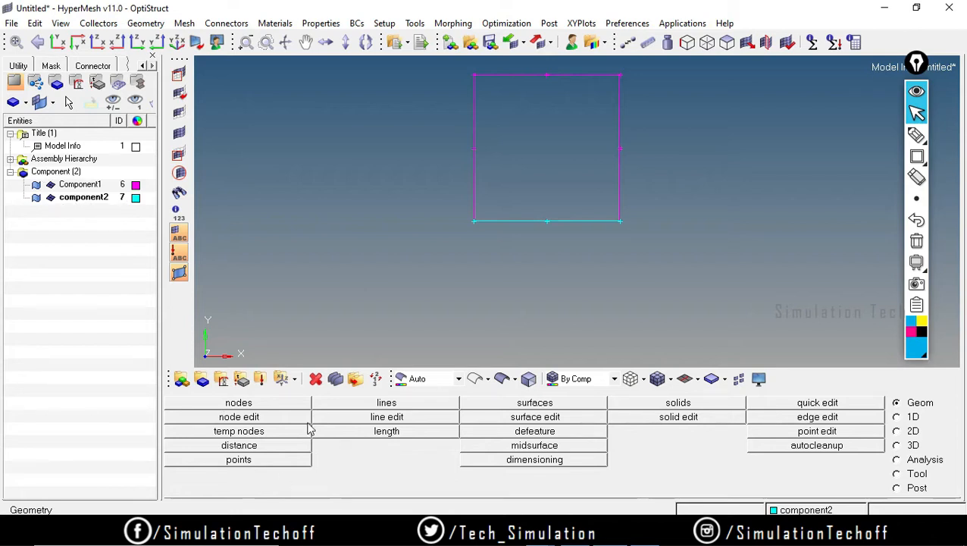
Create a node at x 0, y 55, z 0
click(283, 402)
click(920, 418)
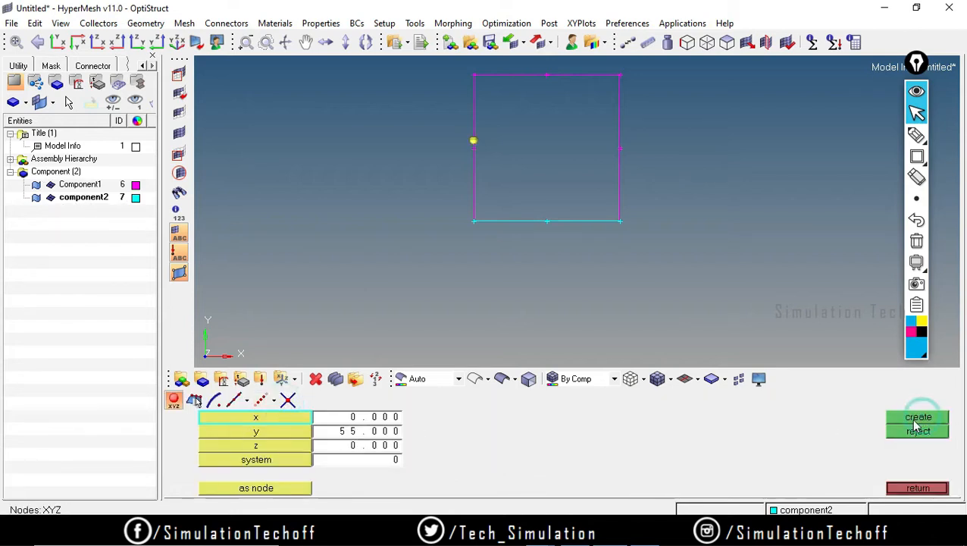
click(903, 492)
Create a center-and-radius arc about the z-axis at the yellow node, with radius 50, offset 50 and angle 90
click(386, 401)
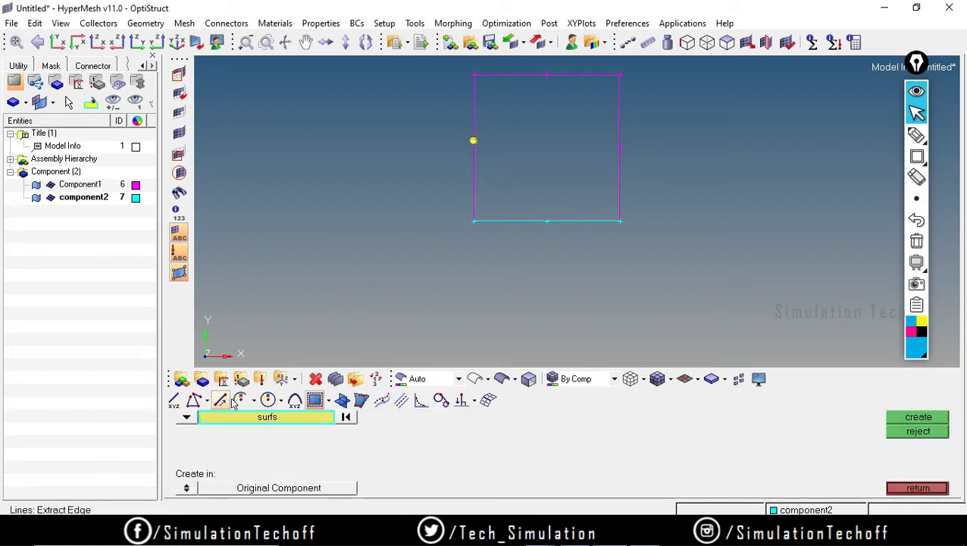
click(239, 399)
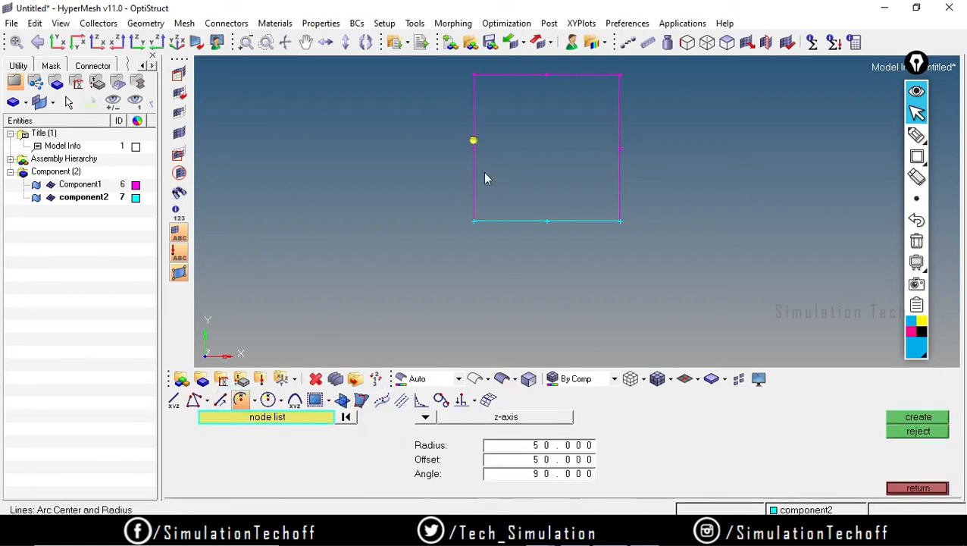
click(473, 141)
click(912, 419)
Make Component1 the current component and close the arc creation panel
right_click(79, 185)
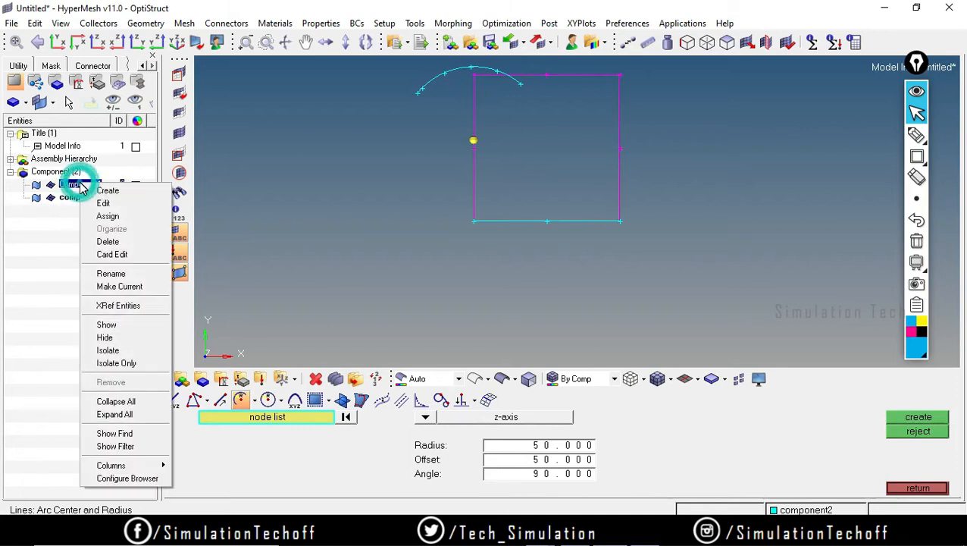
click(114, 286)
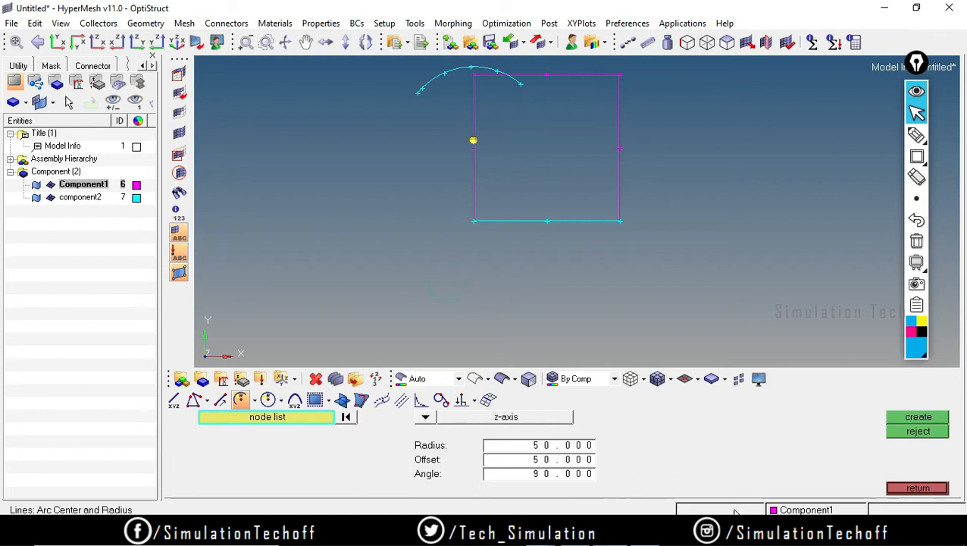
click(917, 487)
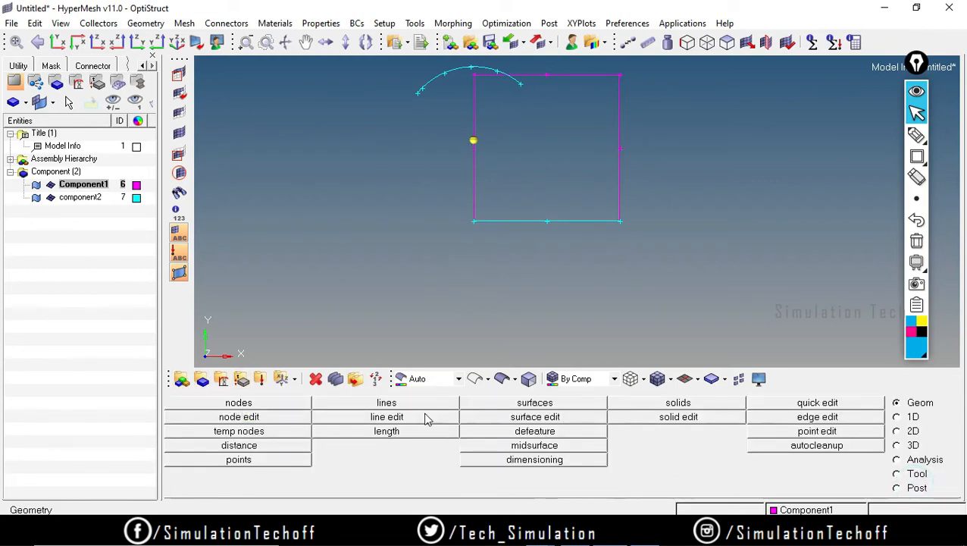
Create a second center-and-radius arc at the yellow node in Component1, with radius 50, offset 100 and angle 90
click(388, 403)
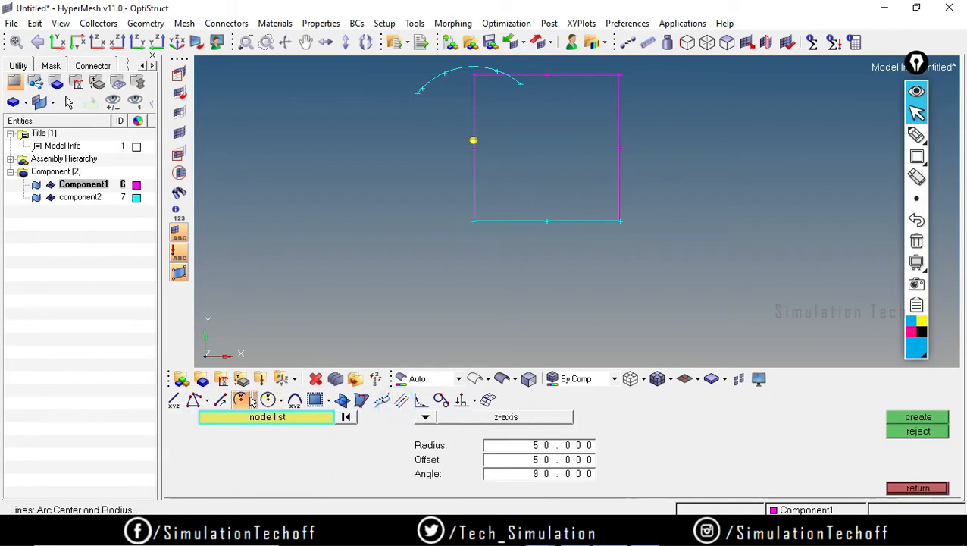
click(472, 142)
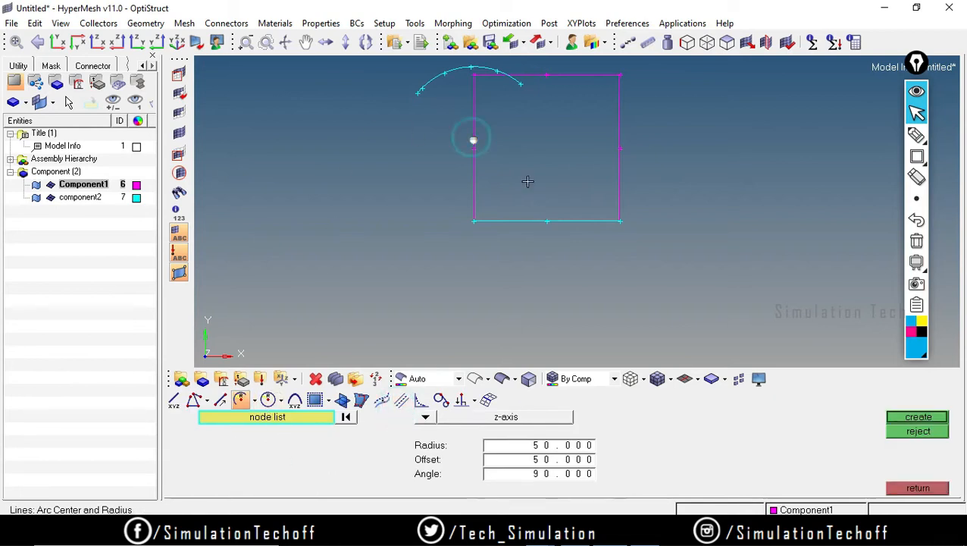
click(540, 459)
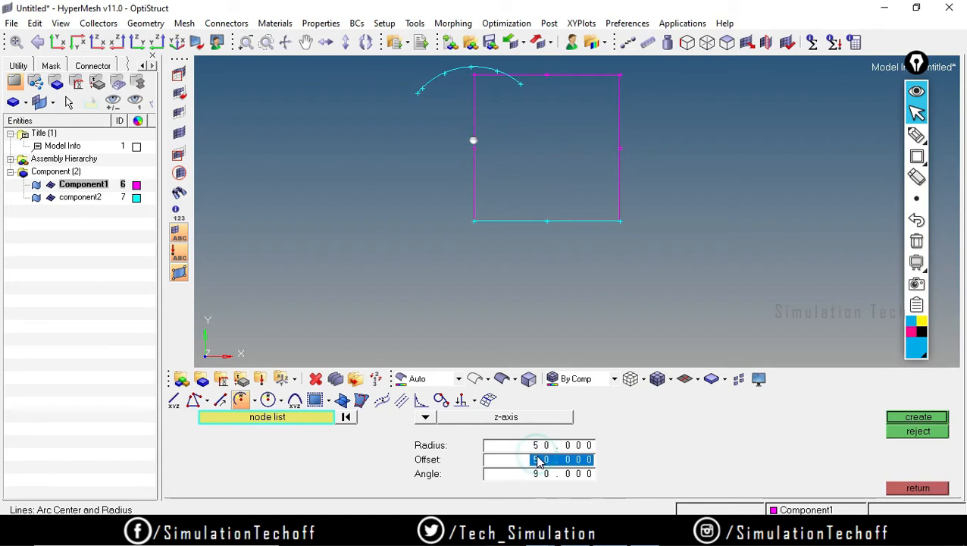
text(100)
key(Return)
click(929, 417)
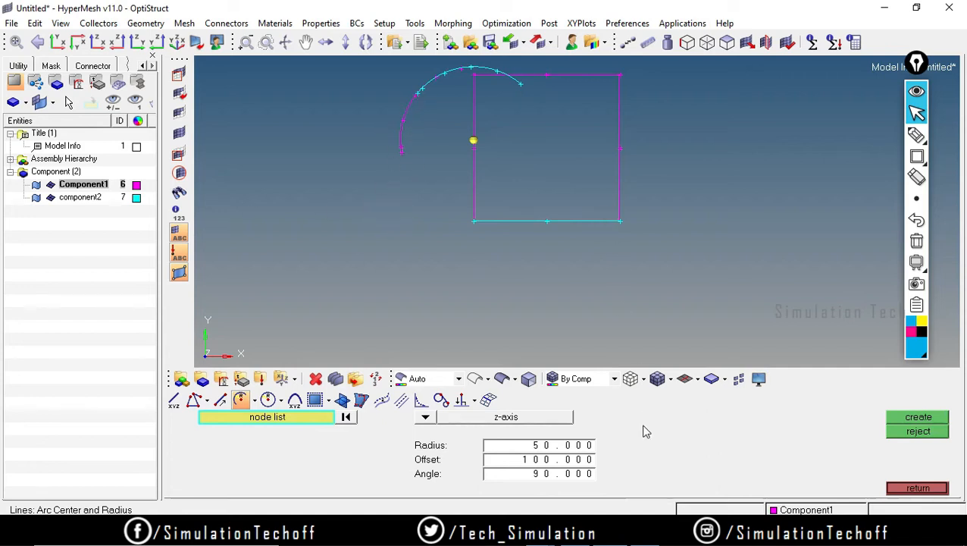
click(320, 251)
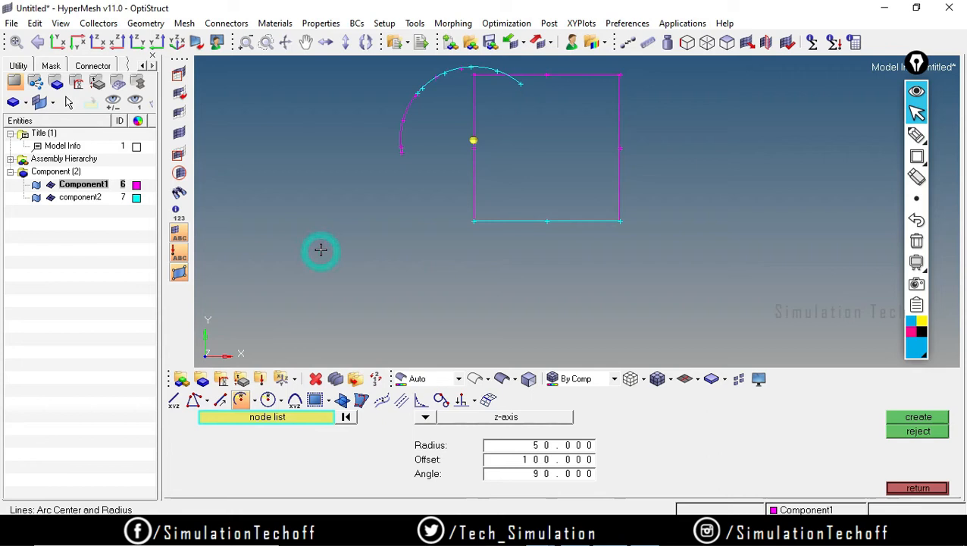
key(Escape)
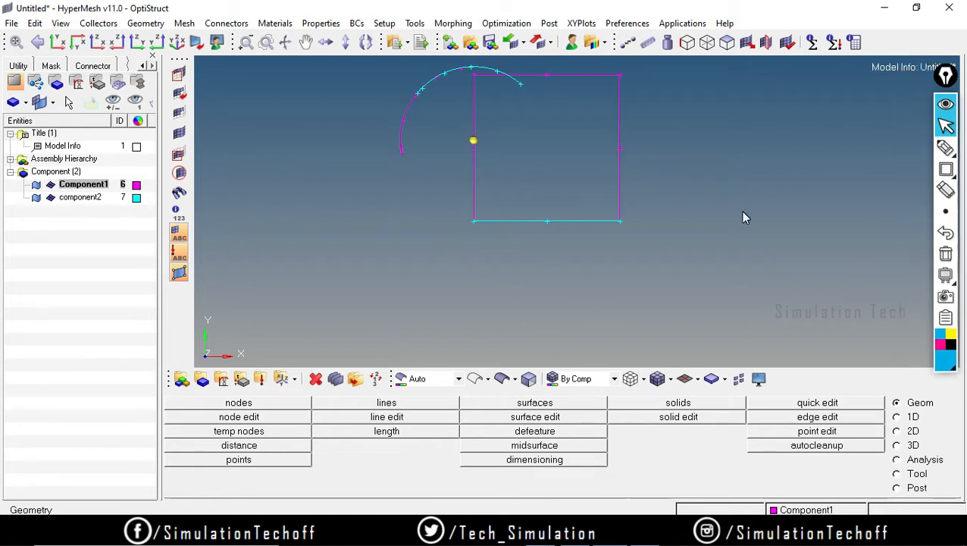
scroll(485, 155, down, 3)
scroll(487, 130, up, 1)
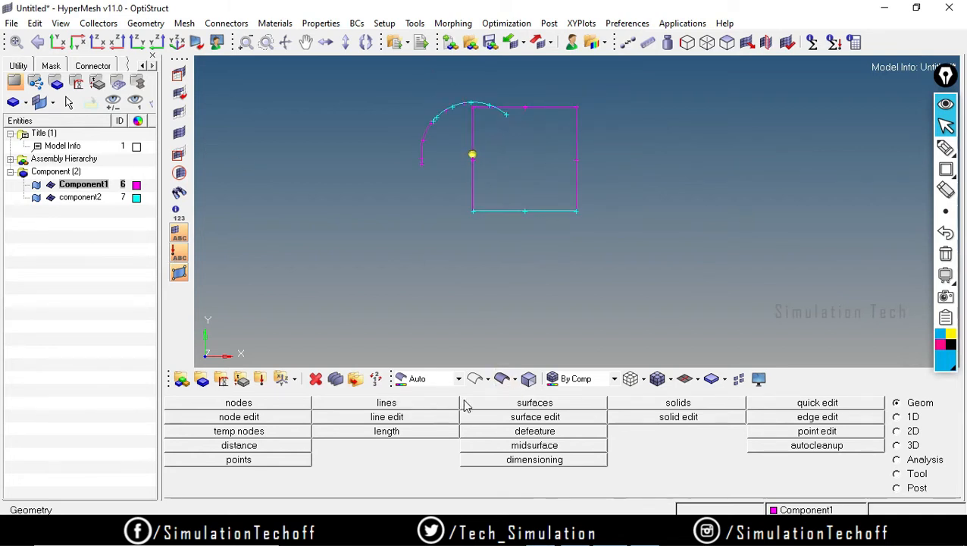
click(418, 407)
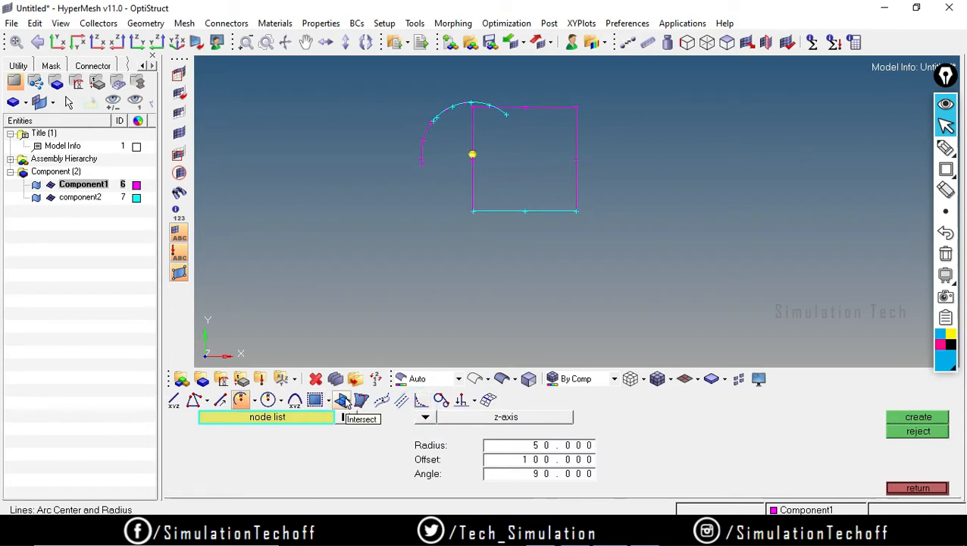
Switch to Google Meet, present the entire screen to the meeting, and return to HyperMesh
click(378, 533)
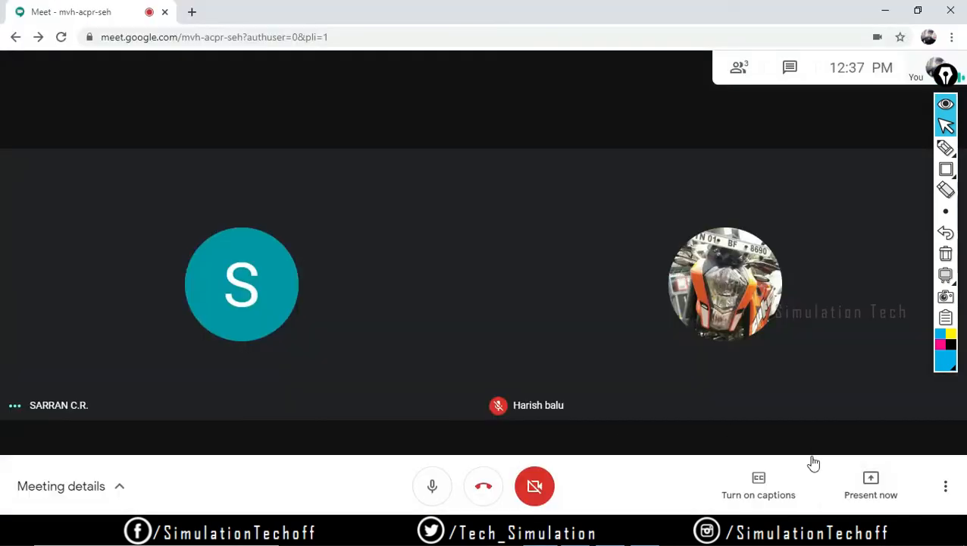
click(873, 485)
click(837, 364)
click(420, 258)
click(599, 347)
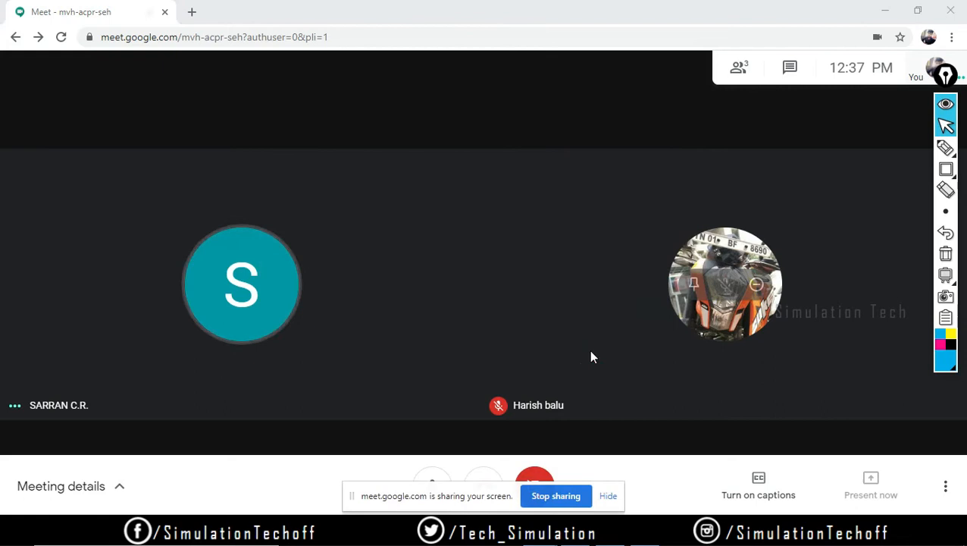
click(606, 497)
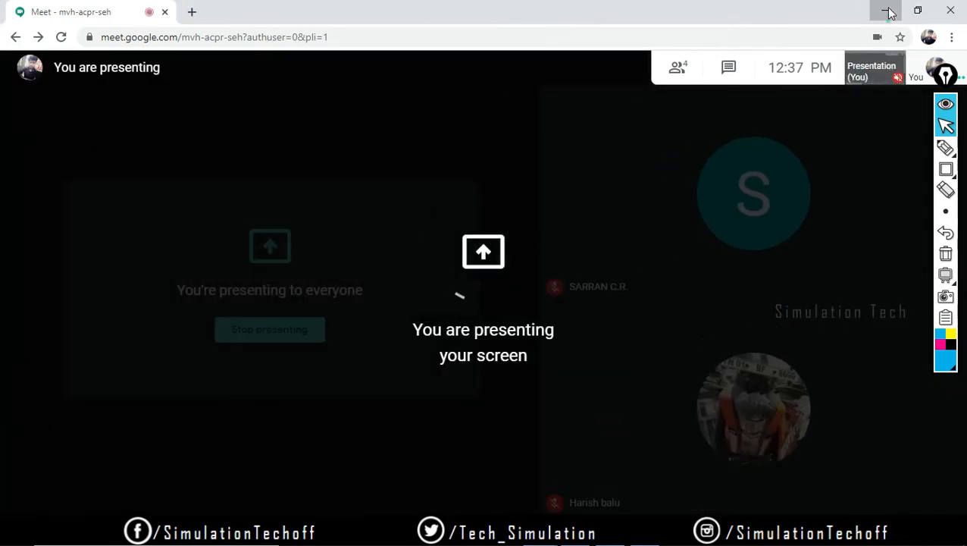
click(888, 12)
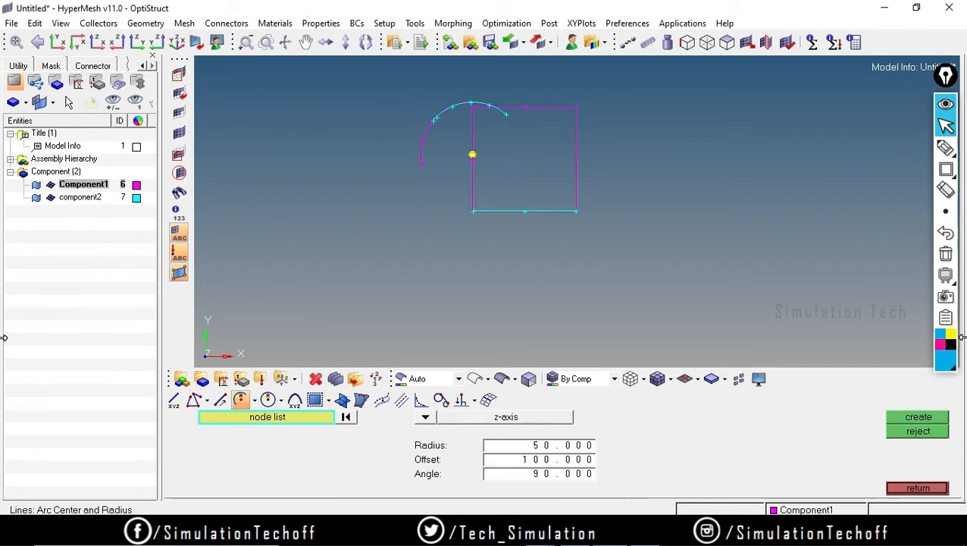
Delete Component1 and component2 together with their geometry from the model
click(908, 485)
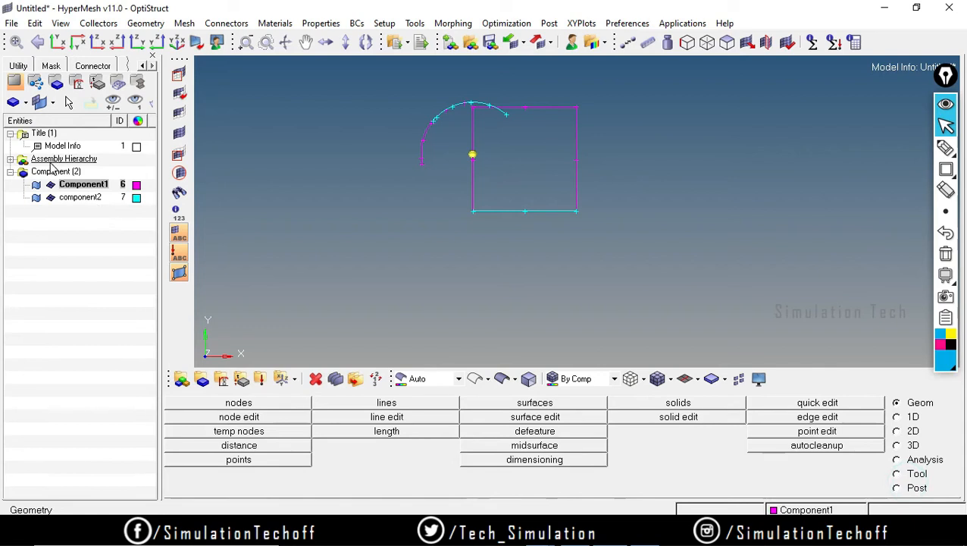
right_click(70, 185)
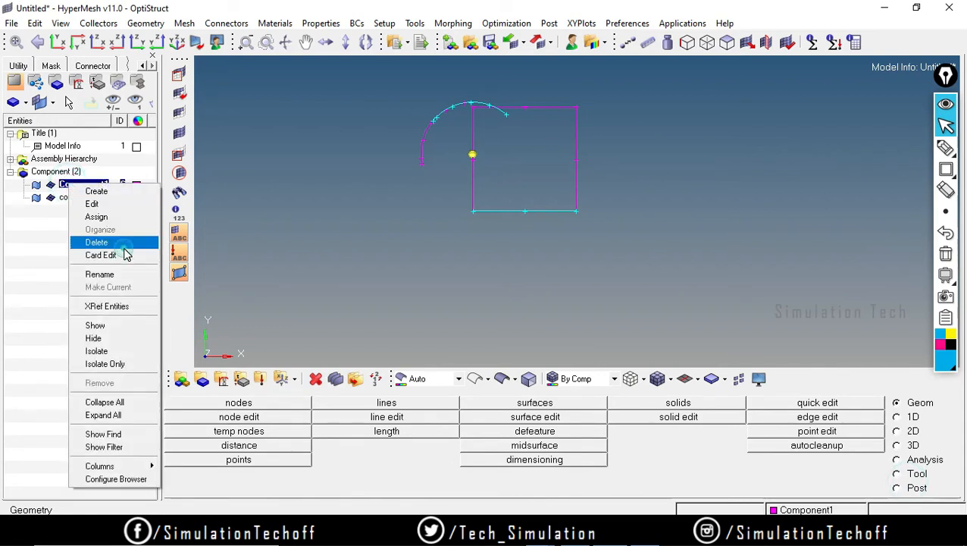
click(121, 243)
click(203, 321)
right_click(86, 186)
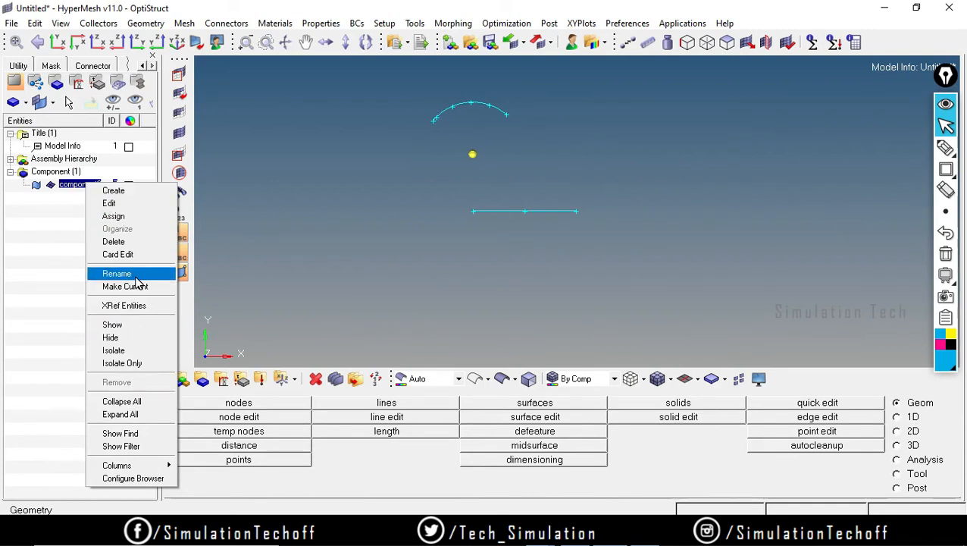
click(122, 241)
click(227, 319)
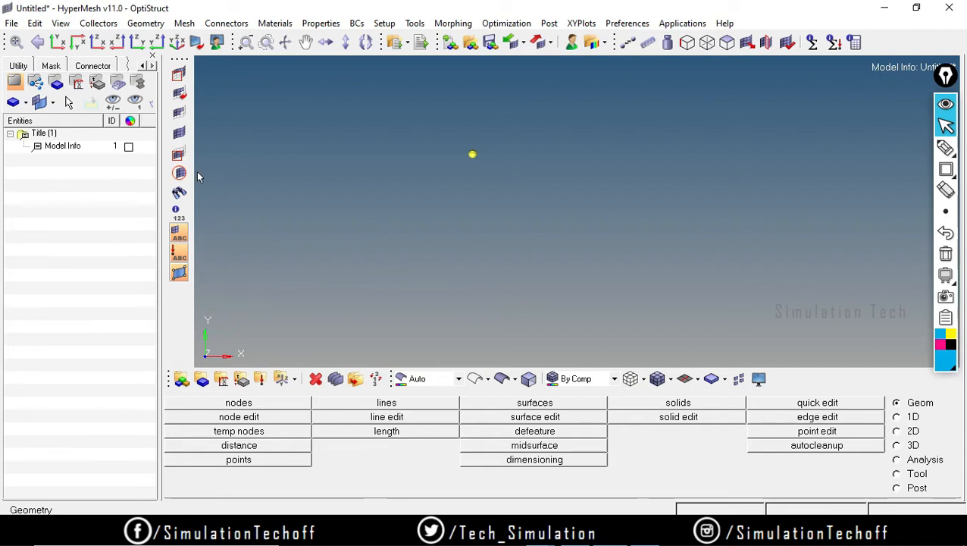
Clear all remaining temporary nodes from the model
click(239, 432)
click(912, 446)
click(918, 488)
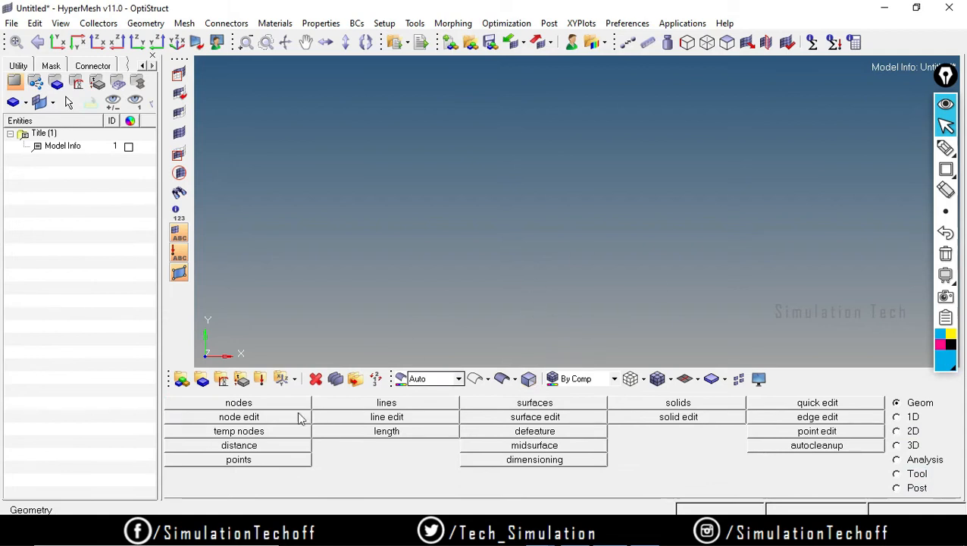
Create a cyan component named Surface 1 with no card image or property, and show it in the model tree
click(201, 381)
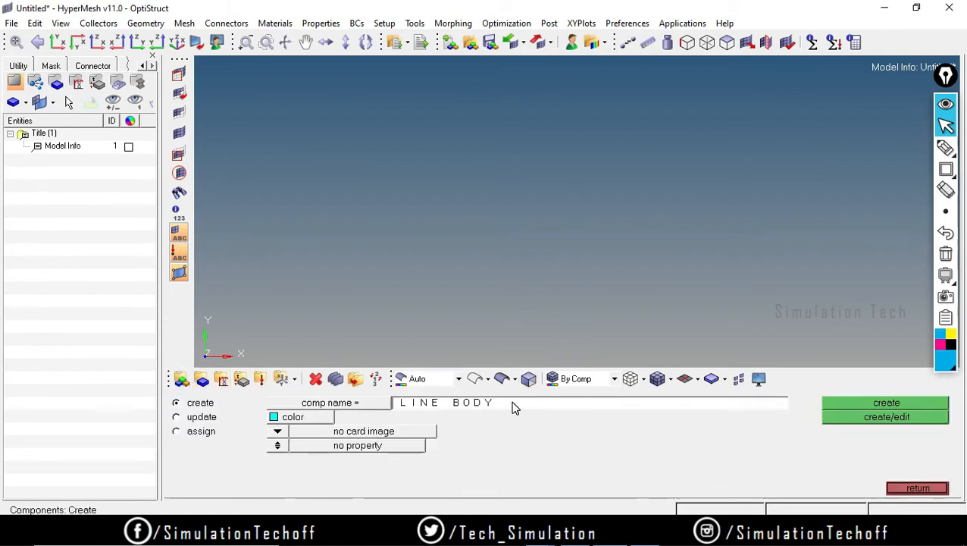
triple_click(506, 405)
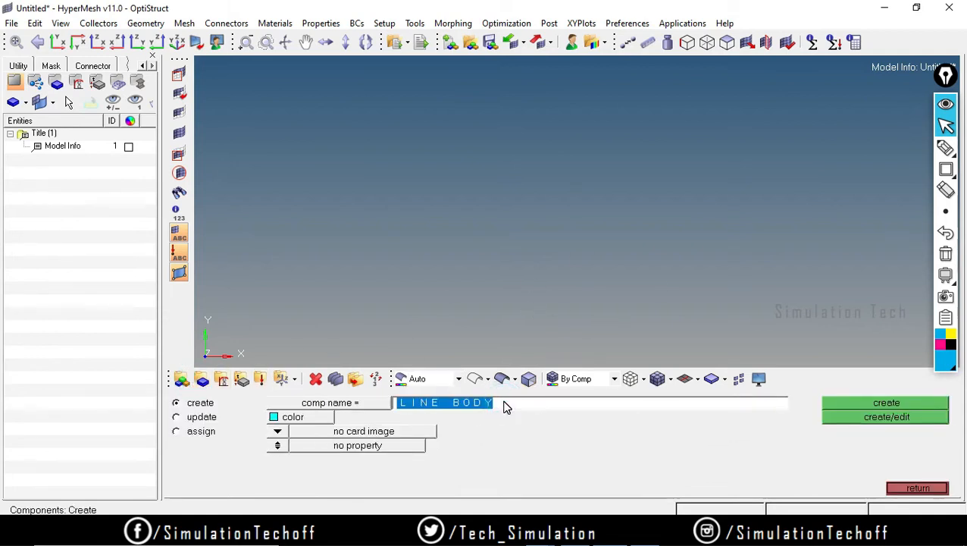
text(su)
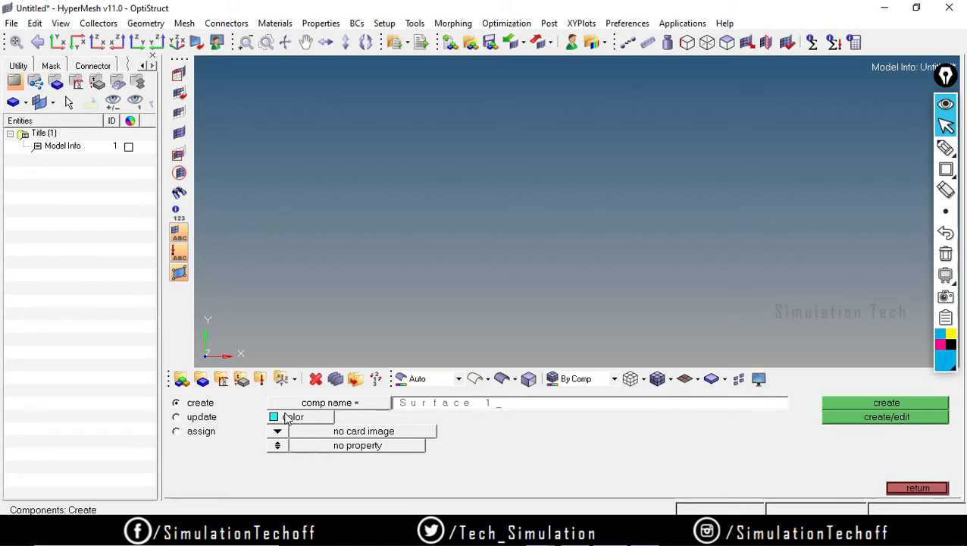
click(845, 403)
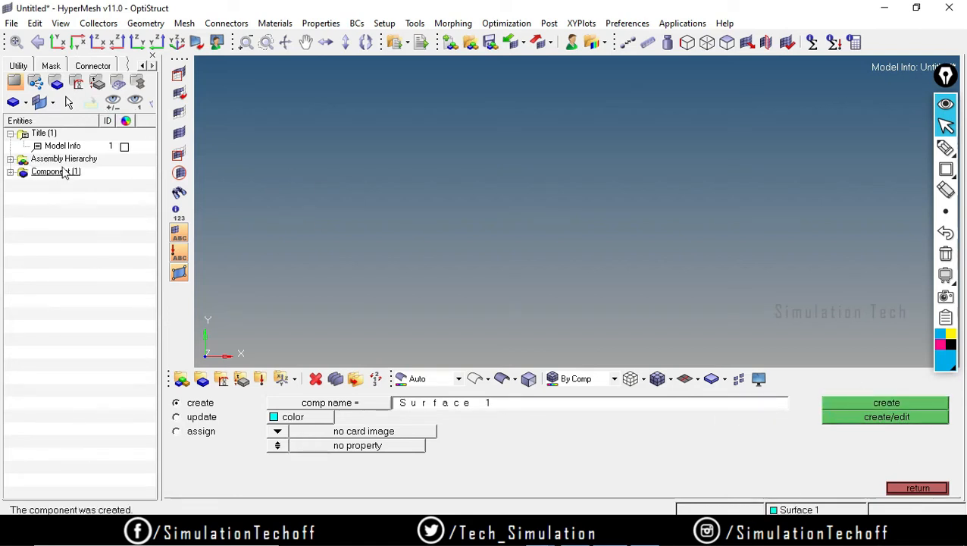
click(11, 172)
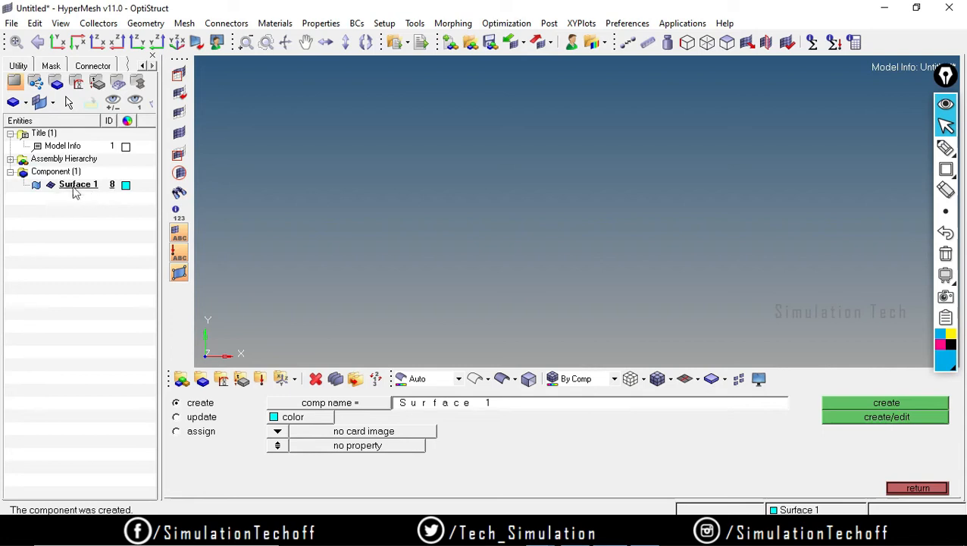
click(916, 488)
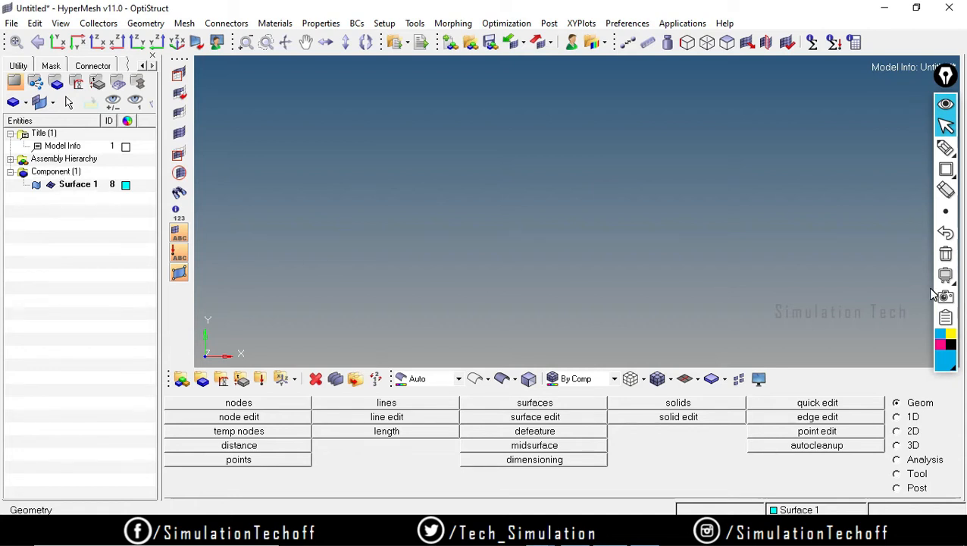
Create a line from the origin (0, 0, 0) to x 100, y 0, z 0 in Surface 1
click(402, 403)
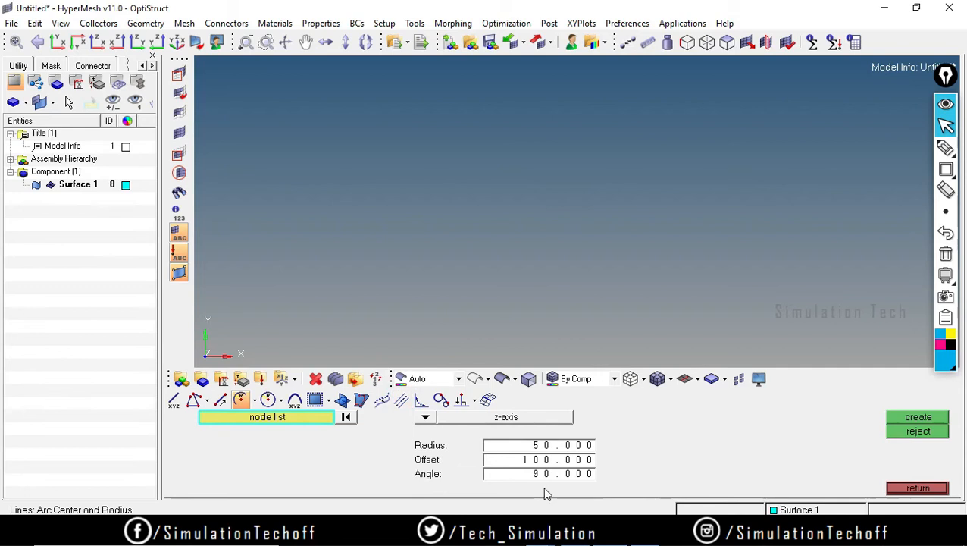
click(934, 423)
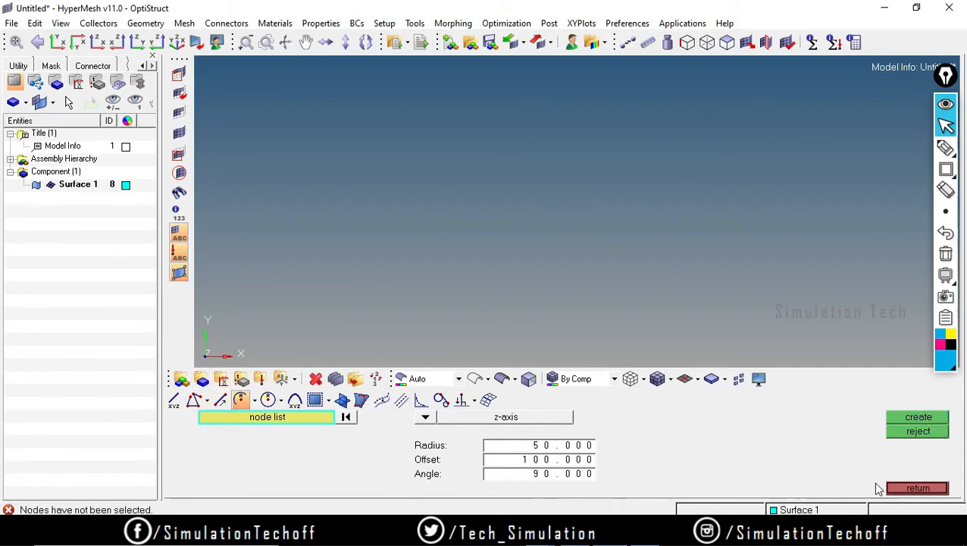
click(939, 432)
click(172, 400)
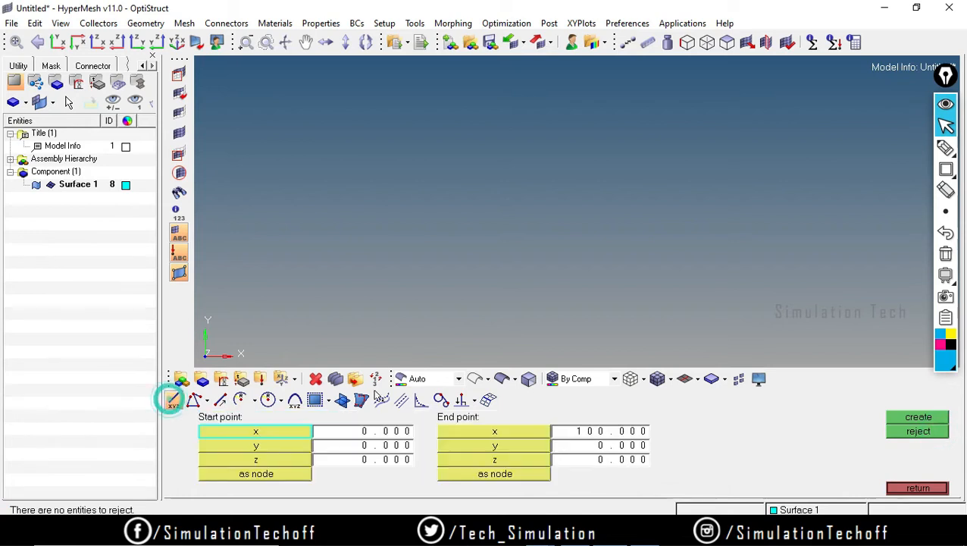
click(913, 417)
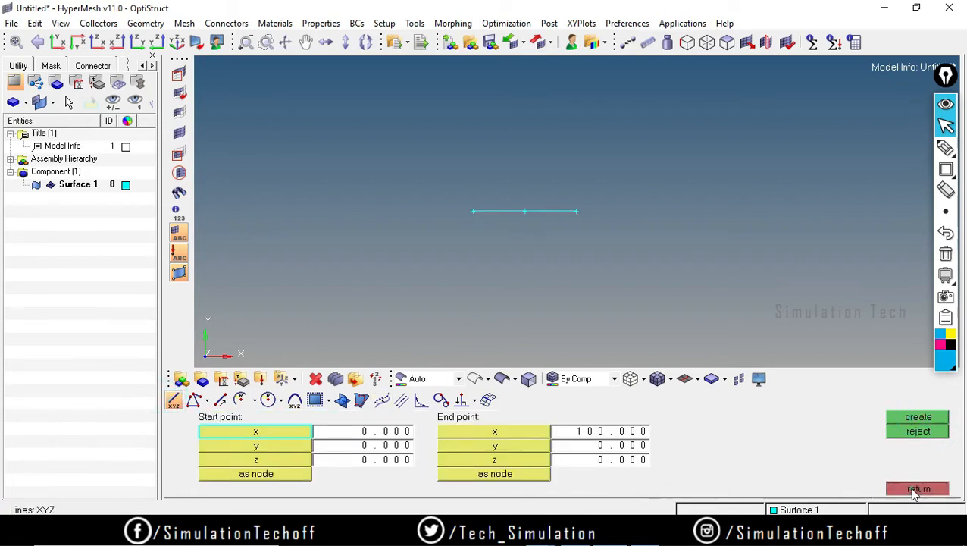
click(915, 490)
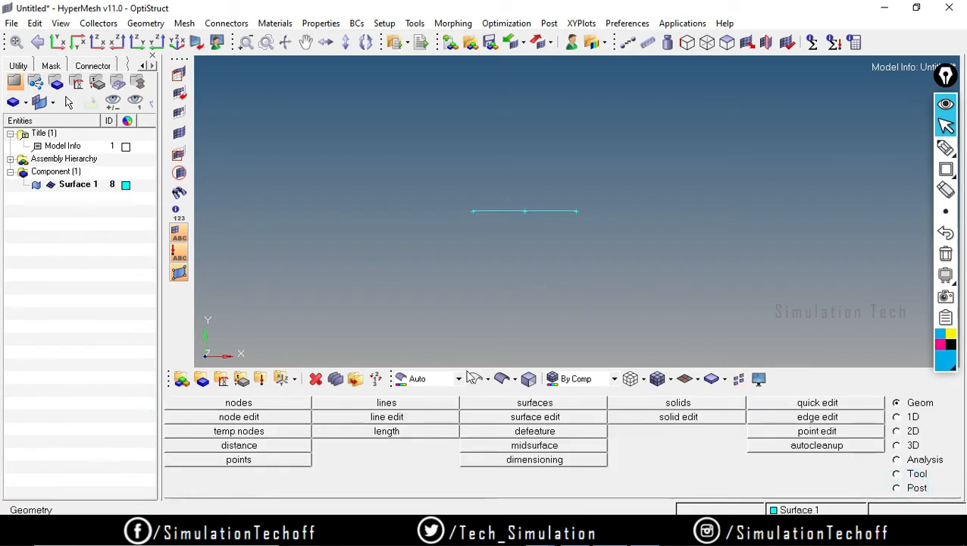
Try to create a surface by dragging the line 100 along the x-axis, and reject the result
click(572, 404)
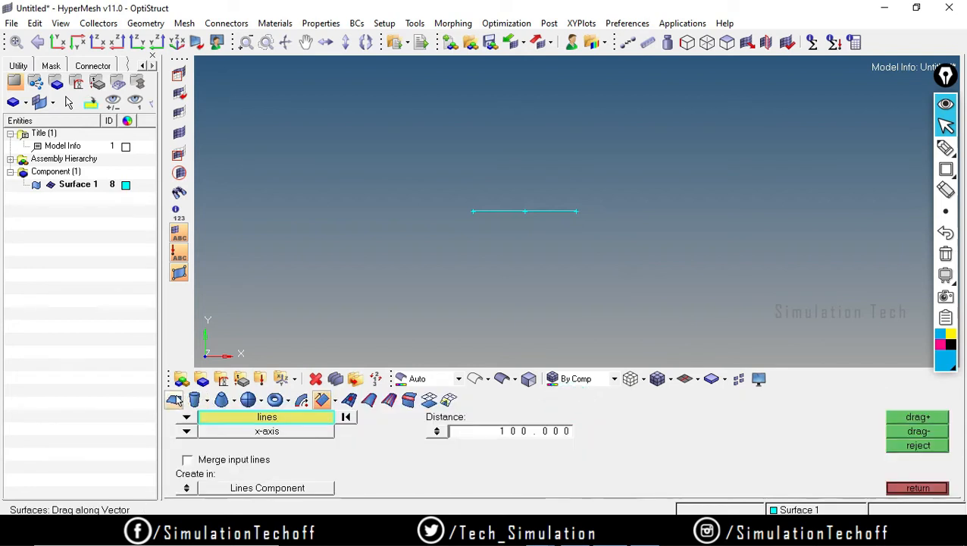
click(538, 211)
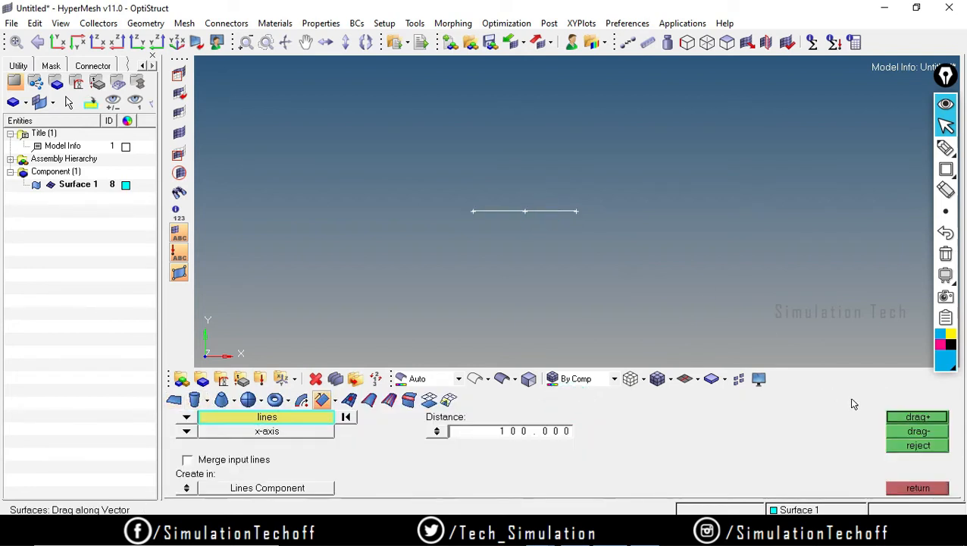
click(918, 417)
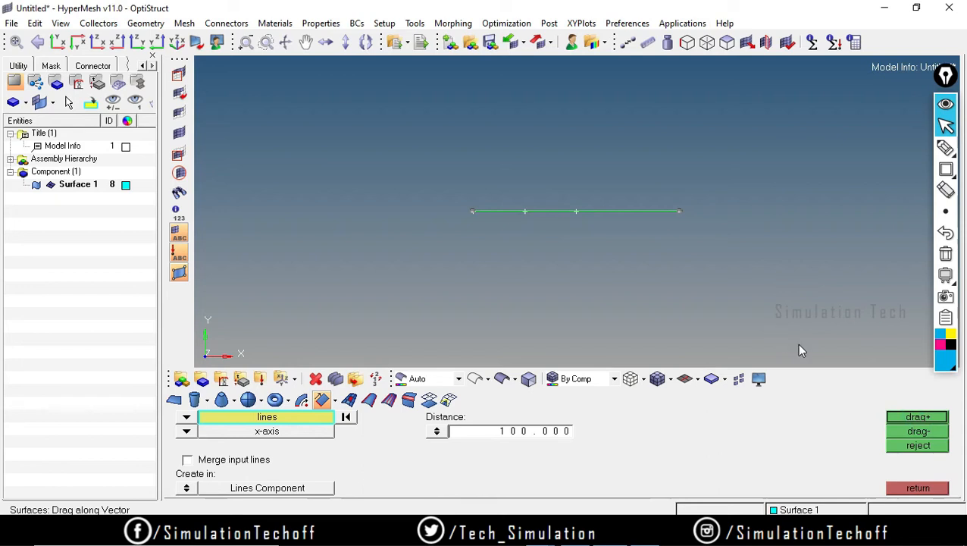
click(921, 446)
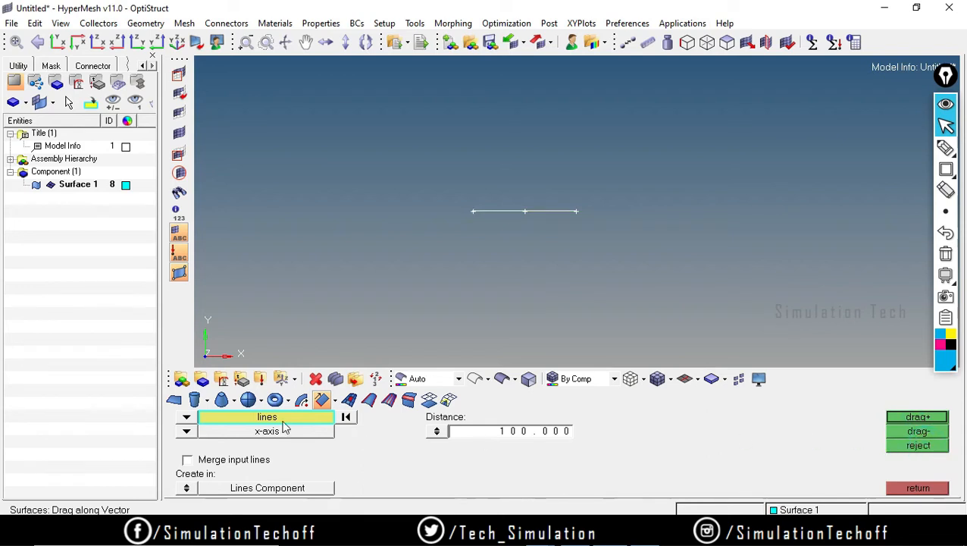
Drag the line a distance of 100 in the positive y-axis direction to create a square surface
click(186, 431)
click(249, 429)
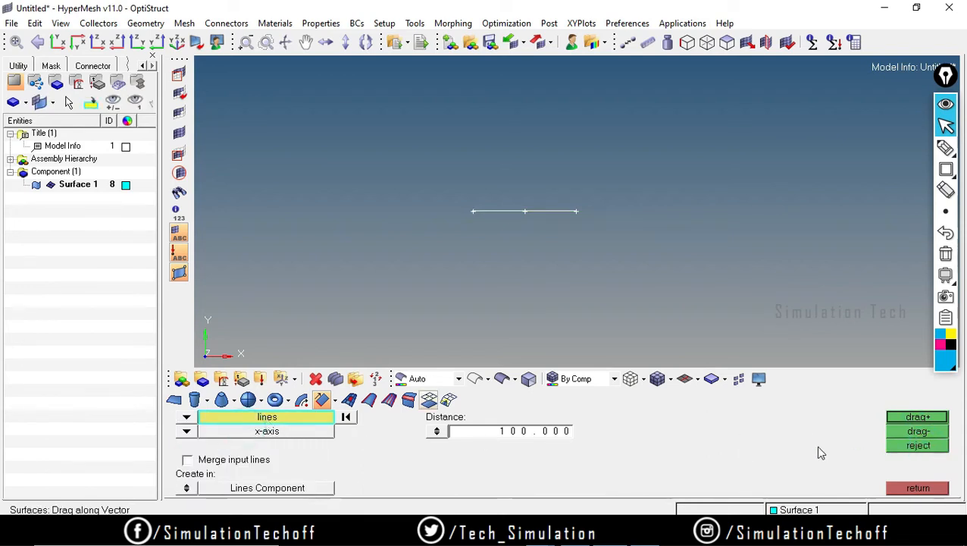
click(186, 431)
click(235, 440)
click(911, 417)
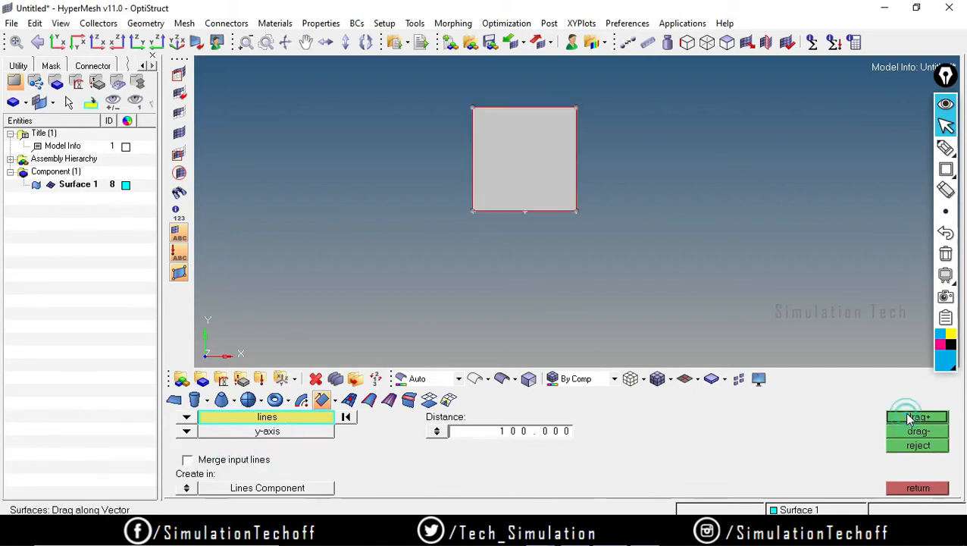
click(917, 488)
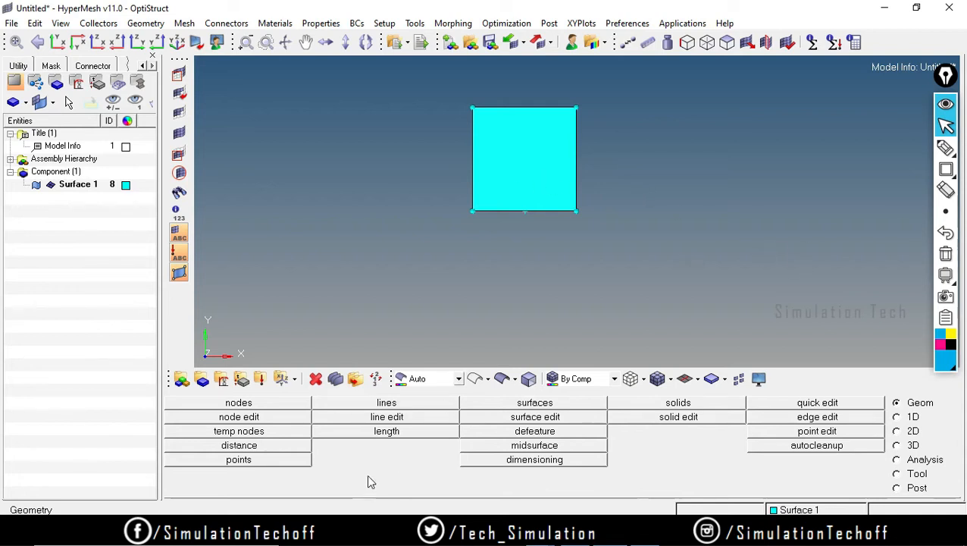
Create a node on the square surface's geometry, about halfway up its left edge
click(238, 403)
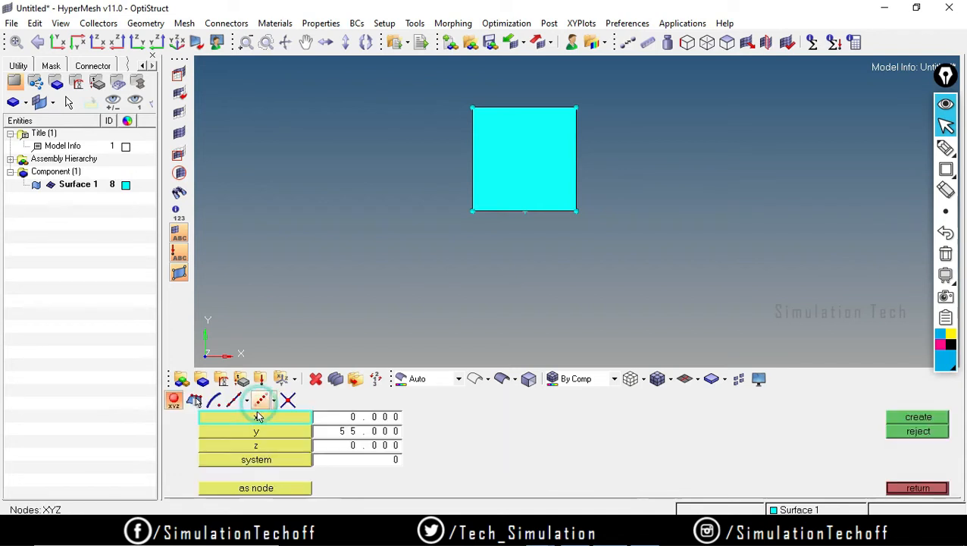
click(195, 400)
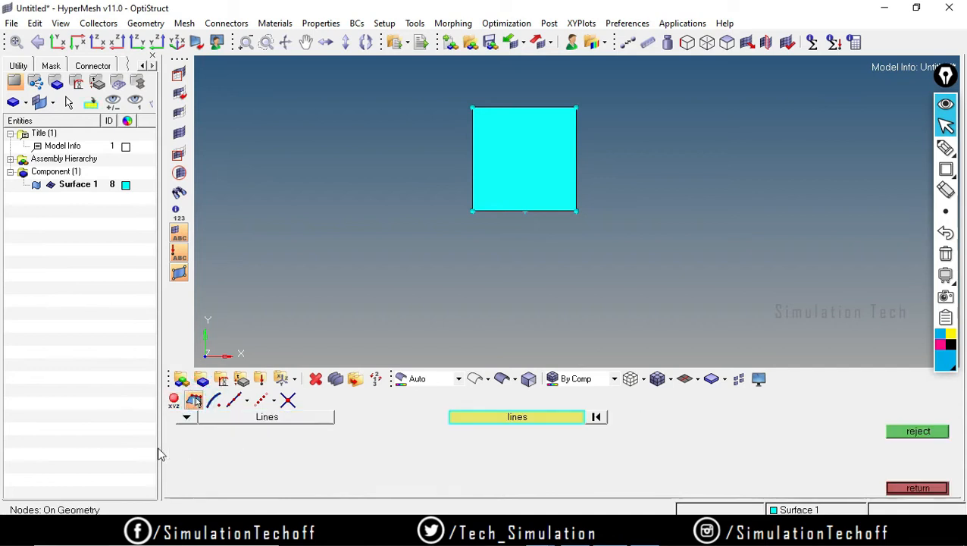
click(185, 418)
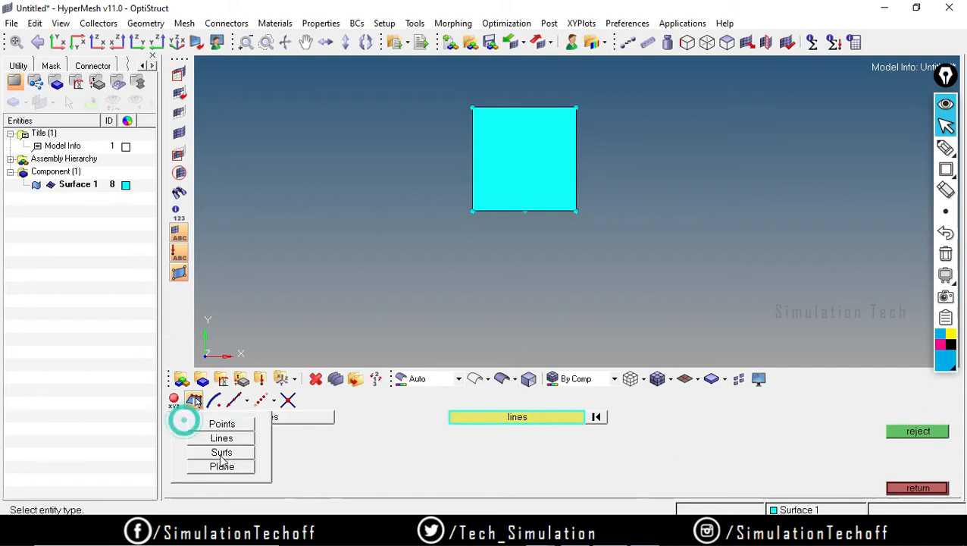
click(219, 452)
click(492, 173)
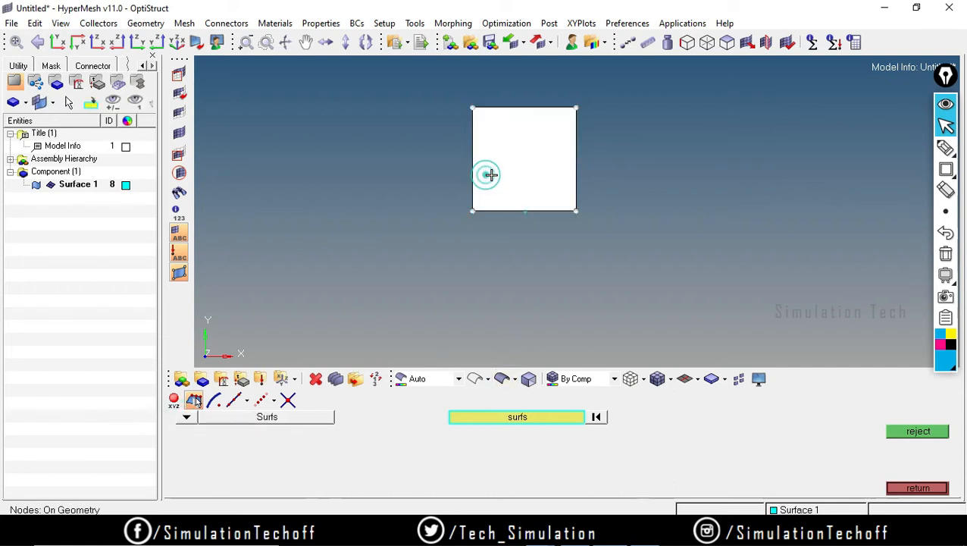
click(472, 160)
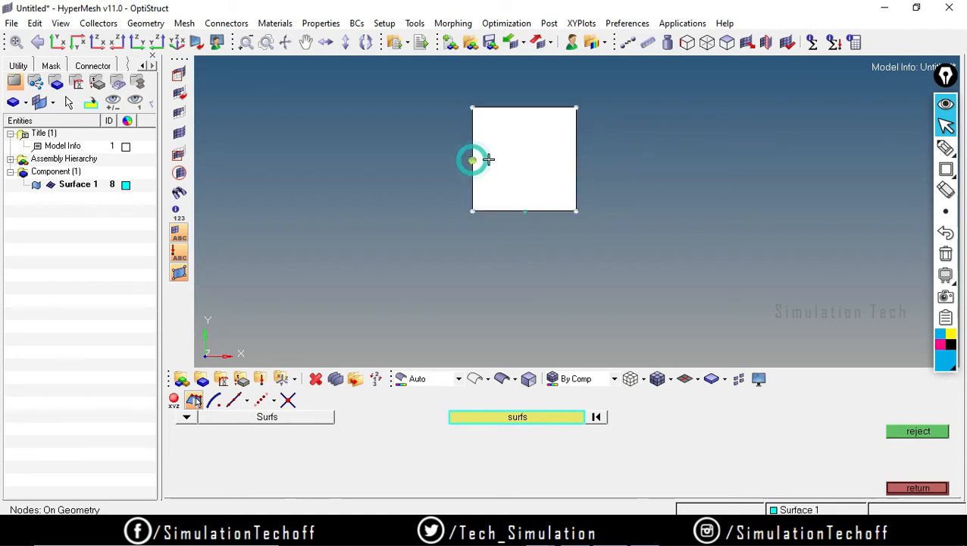
Create a second node on the square surface's geometry, about halfway up its right edge
click(576, 160)
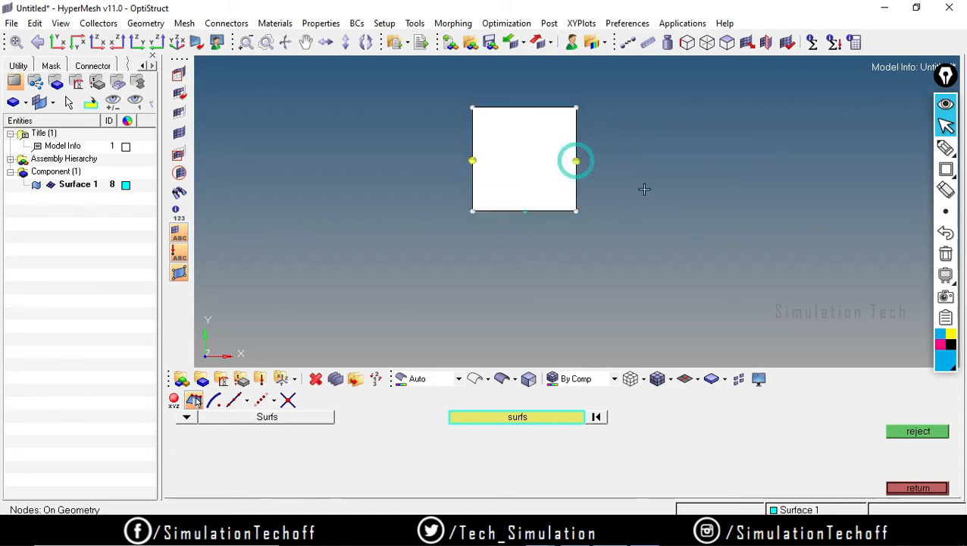
click(917, 488)
Create an open linear line across the square surface between the two mid-edge nodes, with the closed line option off
click(388, 404)
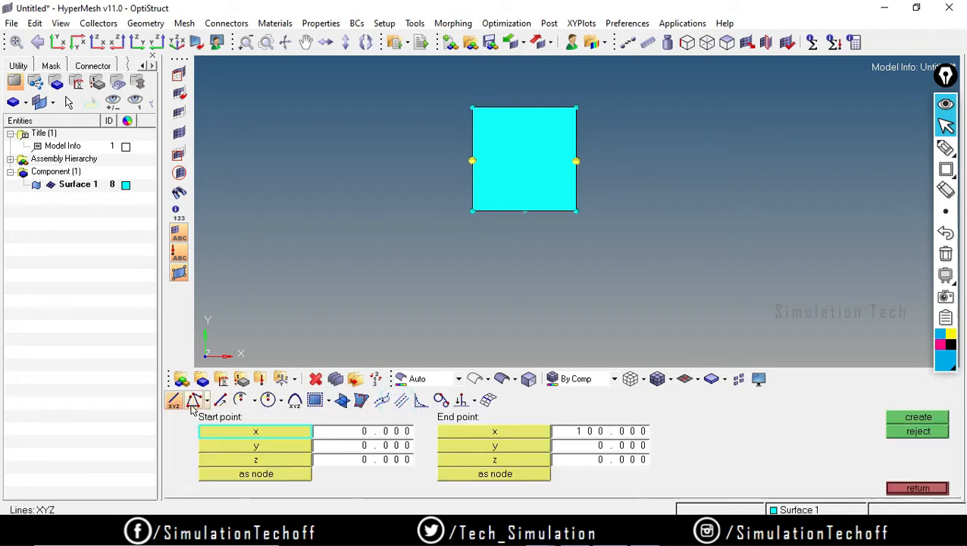
click(218, 400)
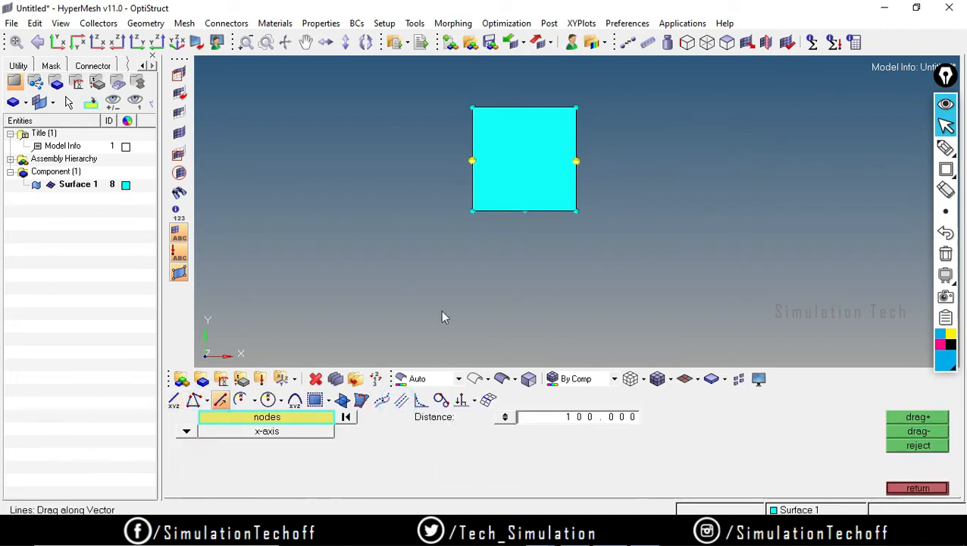
click(194, 400)
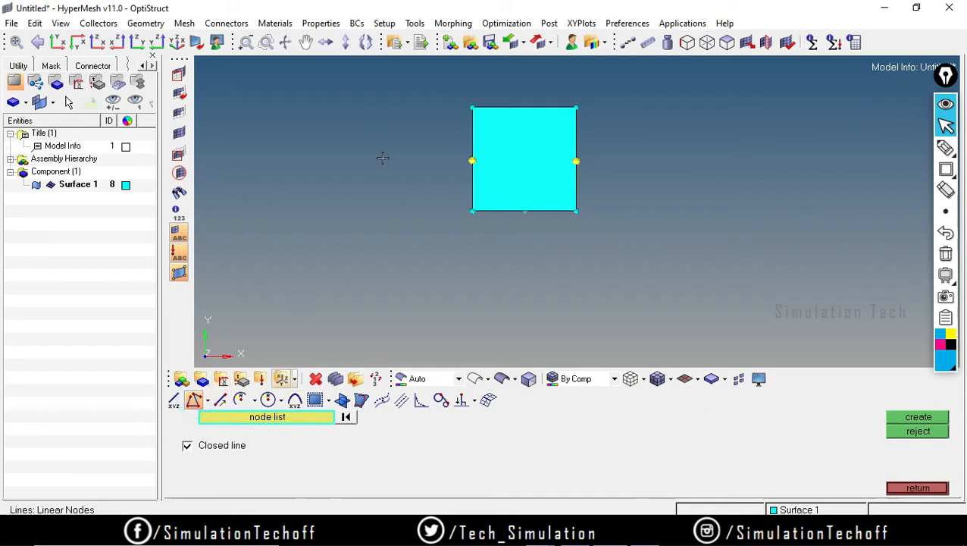
click(472, 160)
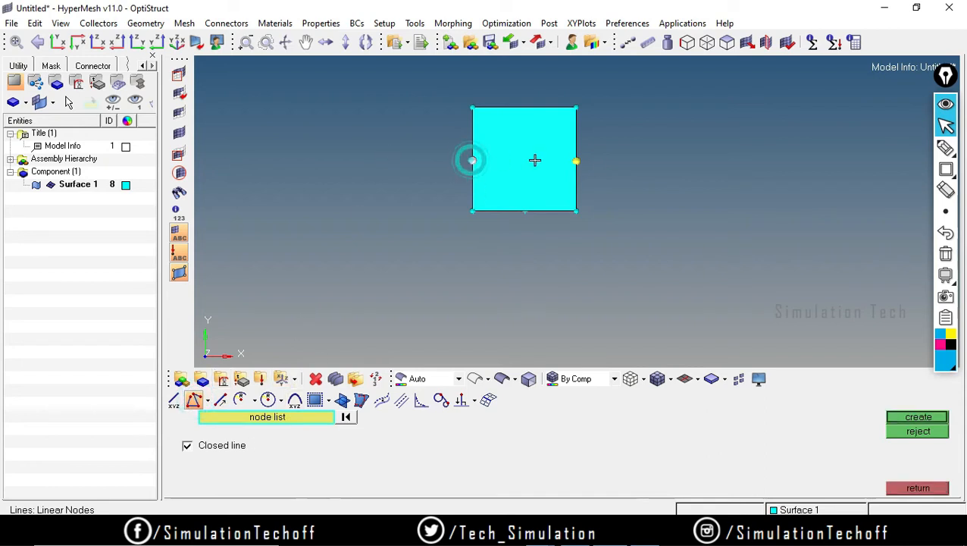
click(576, 160)
click(919, 417)
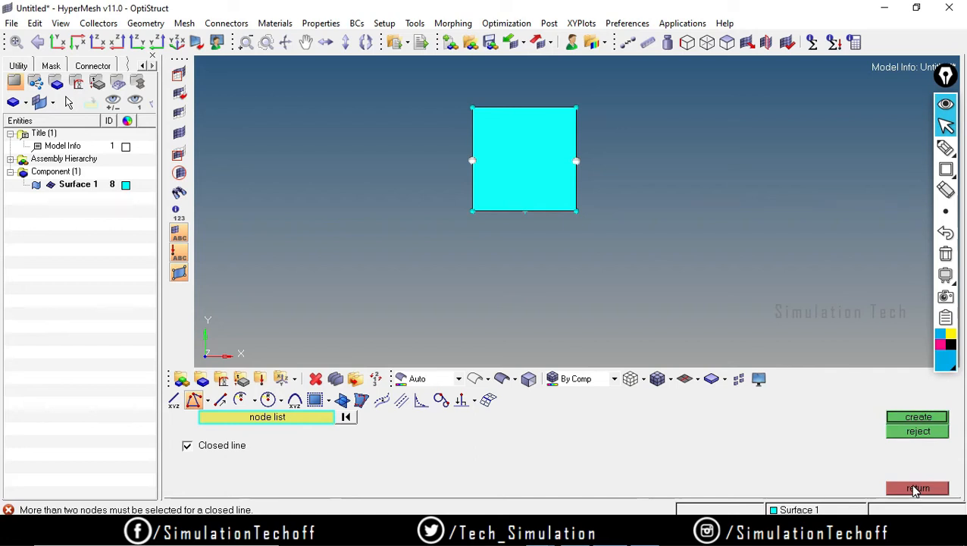
click(187, 447)
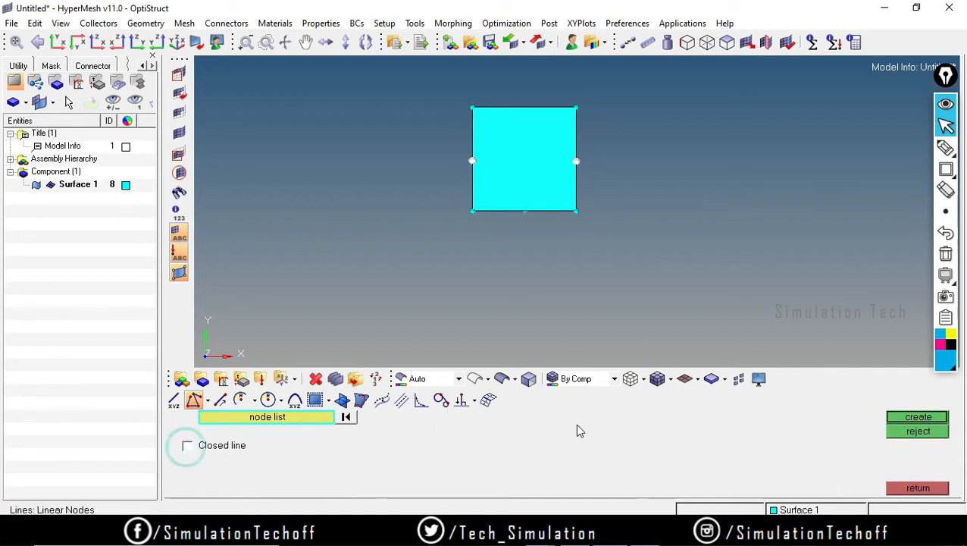
click(918, 417)
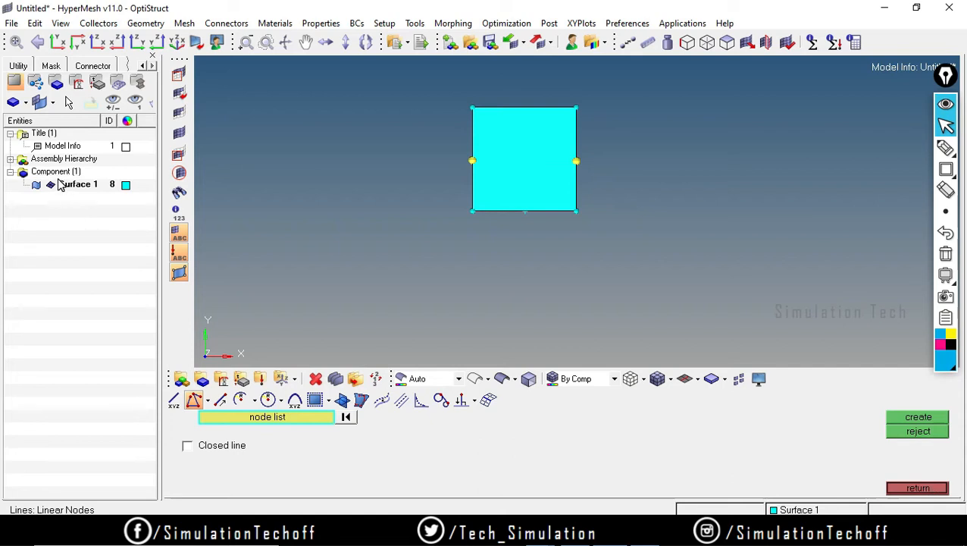
click(917, 488)
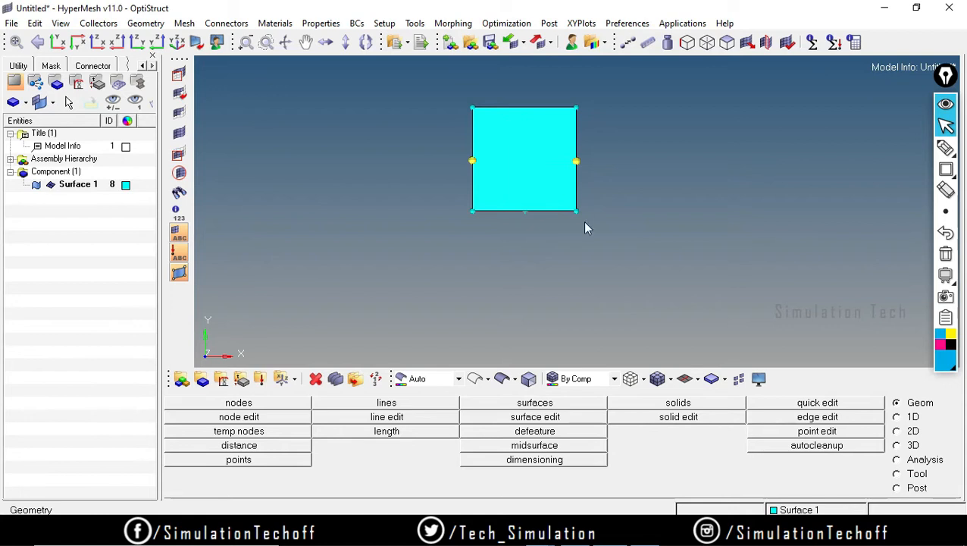
Drag the middle line a distance of 50 in the positive z-axis direction to create a surface above the square
scroll(508, 138, down, 2)
scroll(512, 140, up, 5)
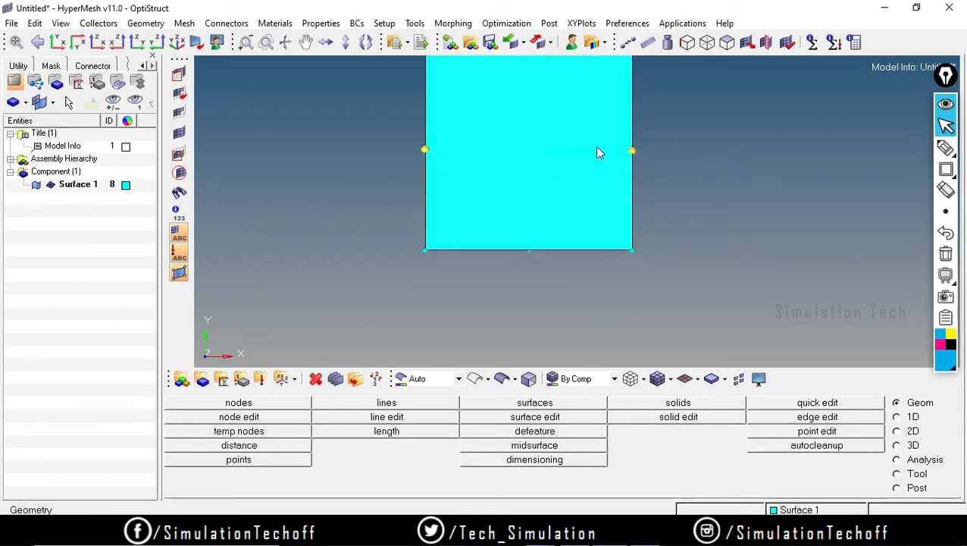
click(553, 403)
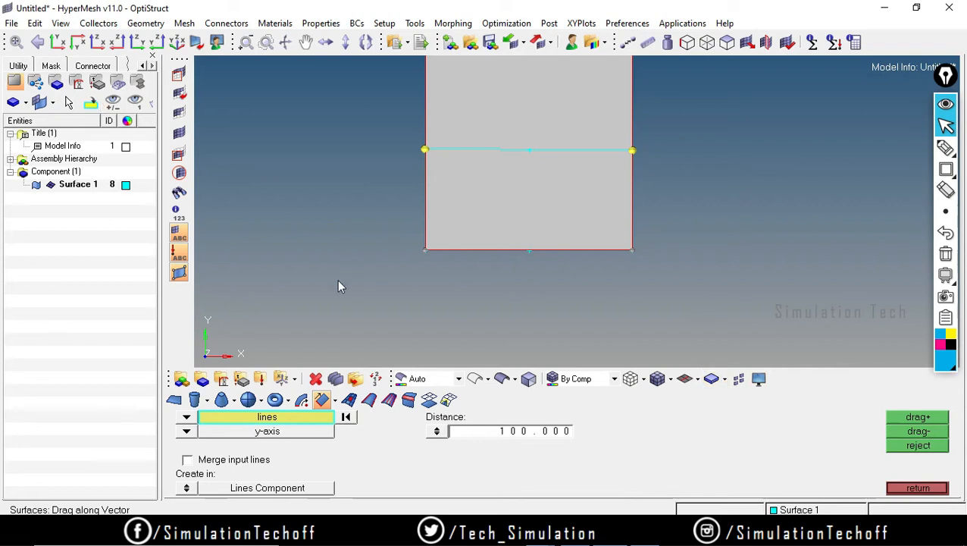
ctrl+drag(328, 295, 392, 292)
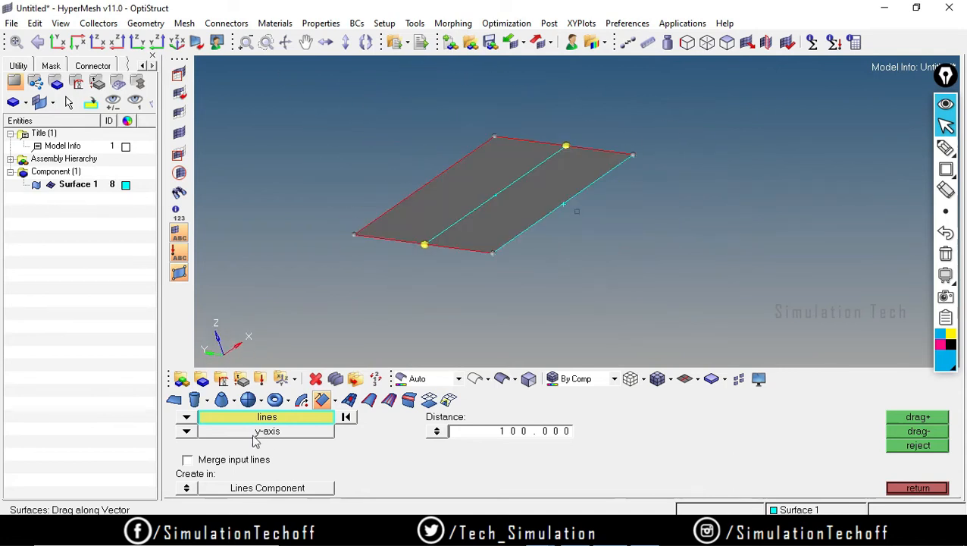
click(480, 212)
click(509, 190)
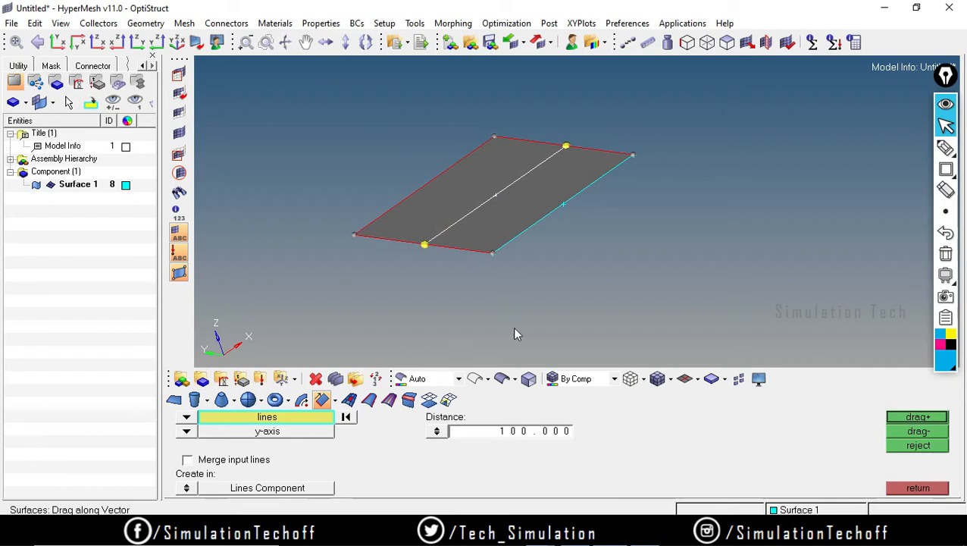
ctrl+drag(622, 221, 693, 203)
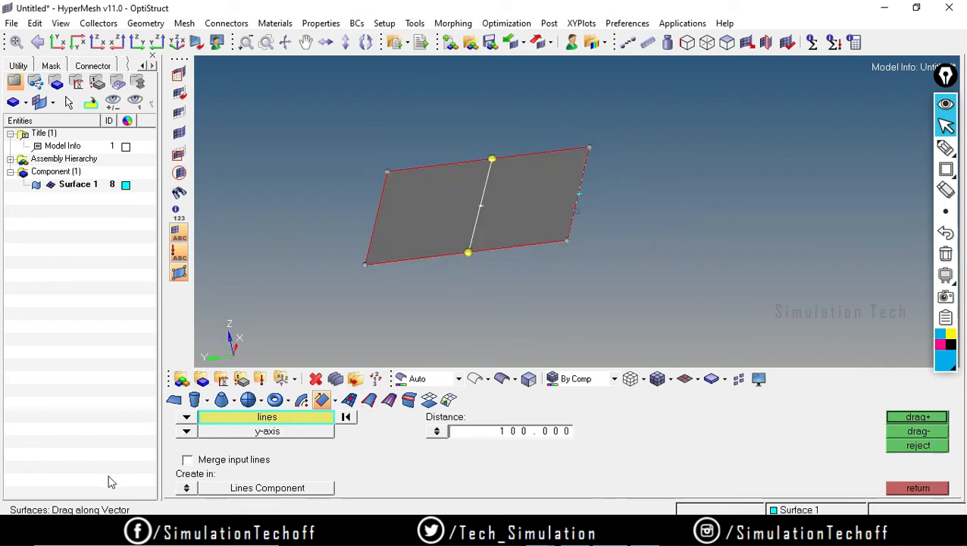
click(185, 432)
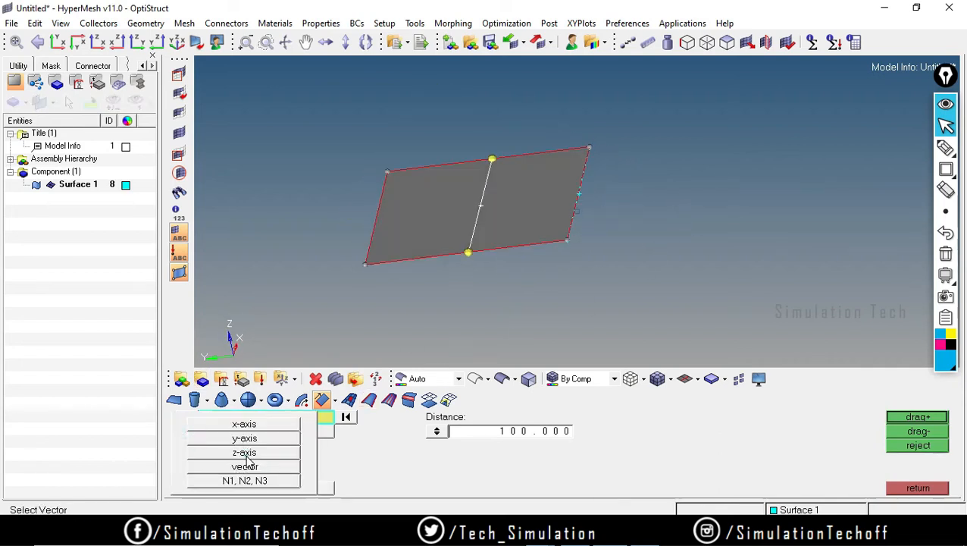
click(245, 453)
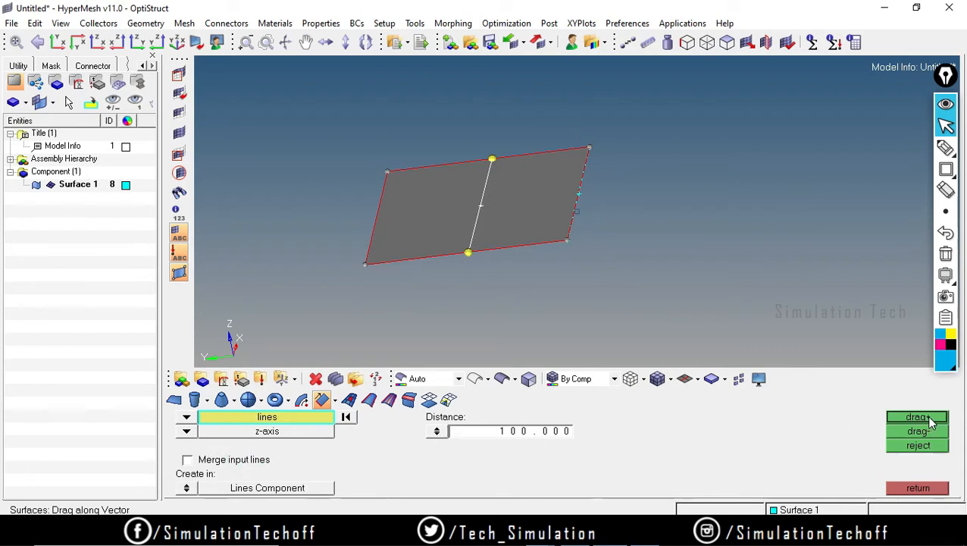
double_click(521, 430)
text(50)
click(938, 419)
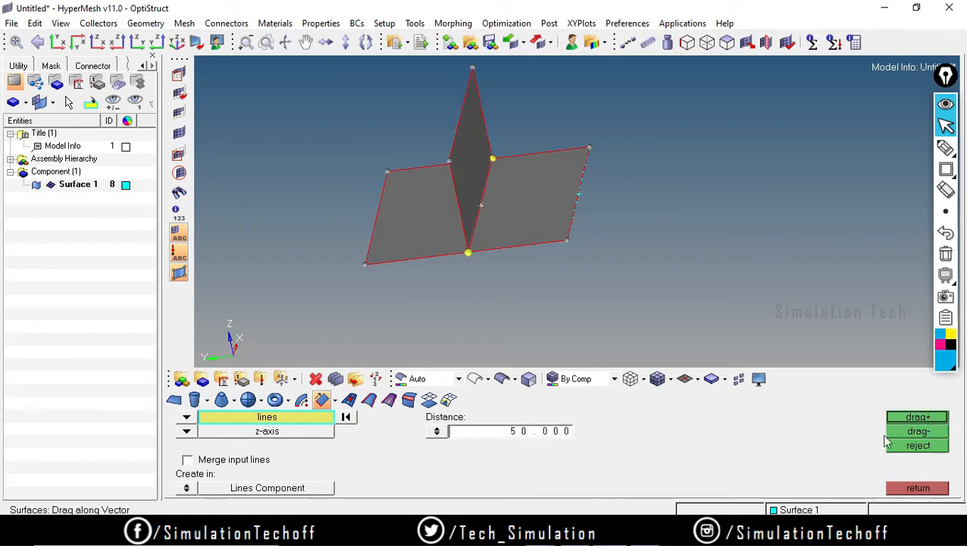
Drag the same middle line 50 in the negative z-axis direction to create a matching surface below the square
click(917, 432)
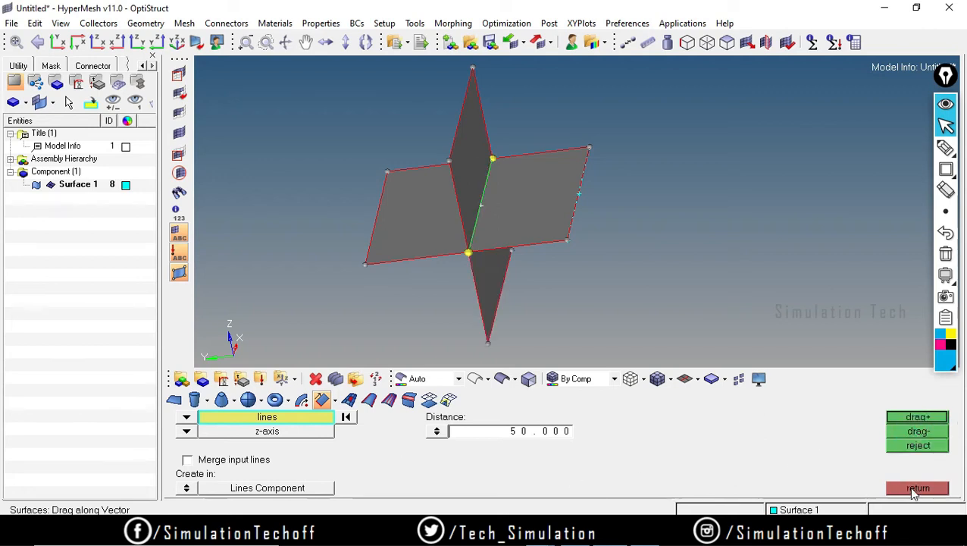
click(915, 489)
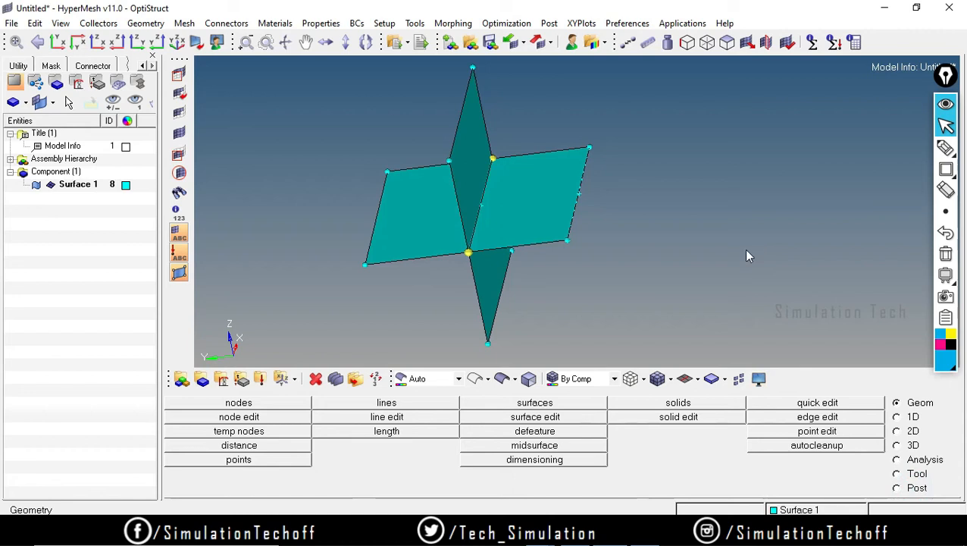
ctrl+drag(734, 285, 682, 260)
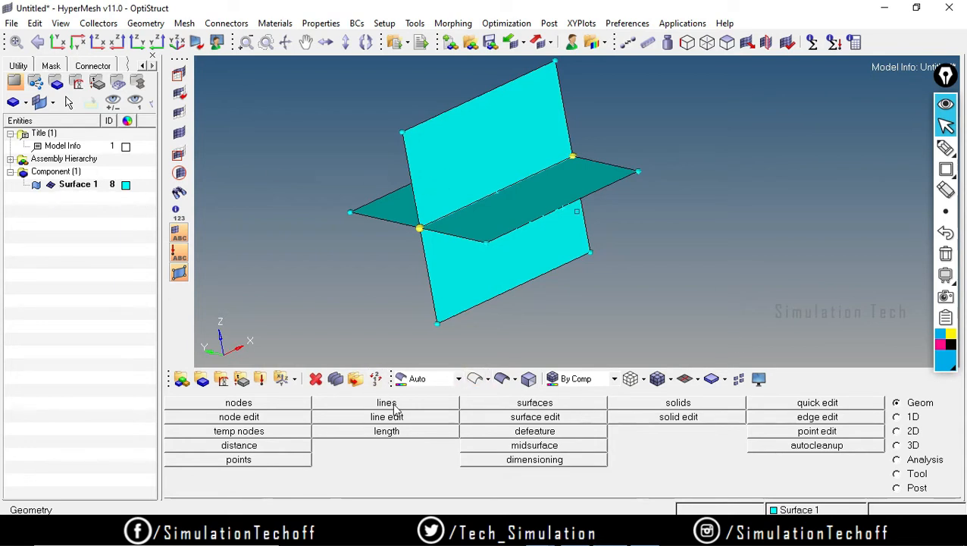
click(520, 403)
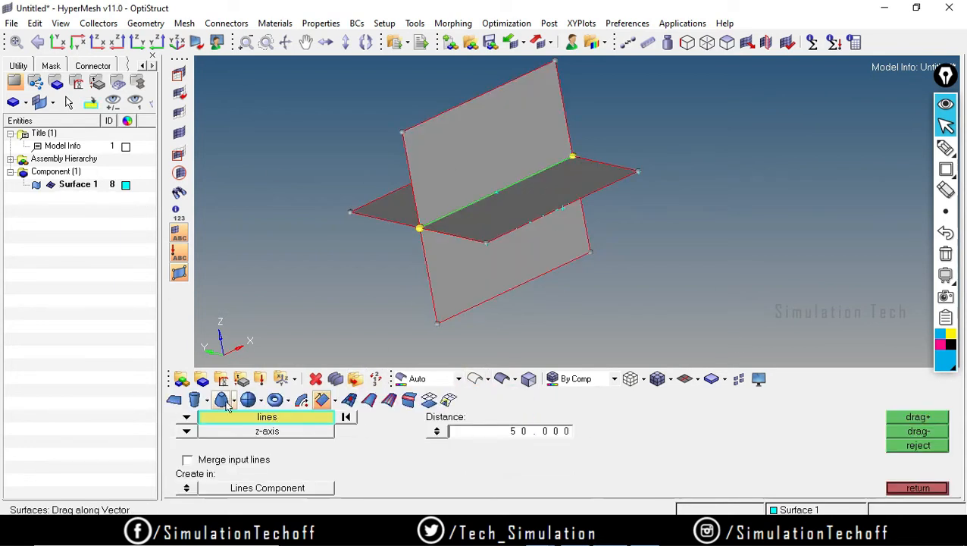
click(173, 400)
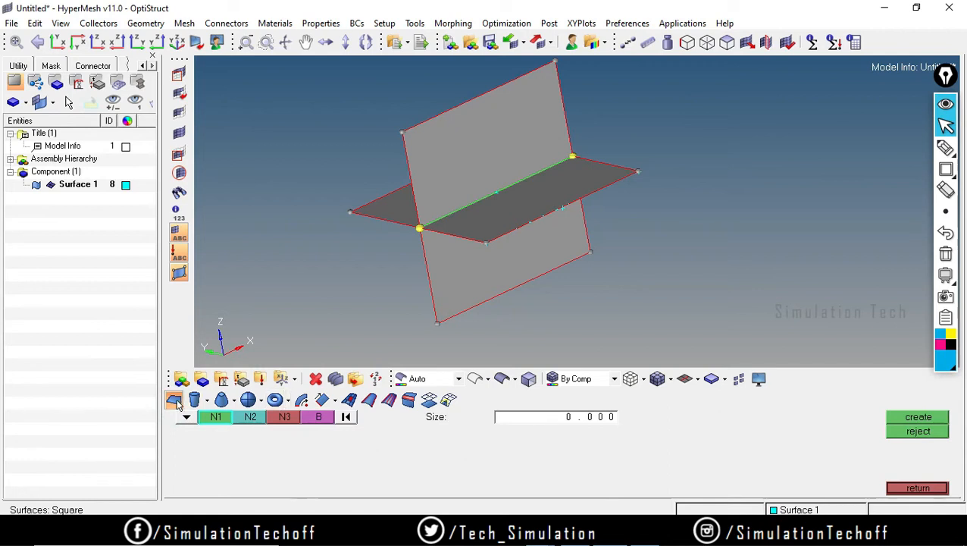
click(917, 488)
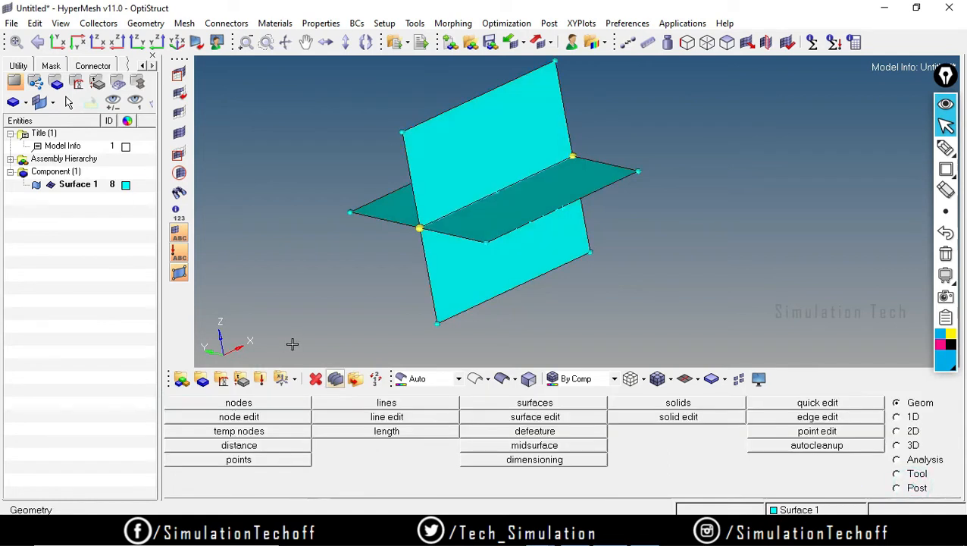
click(315, 378)
click(184, 403)
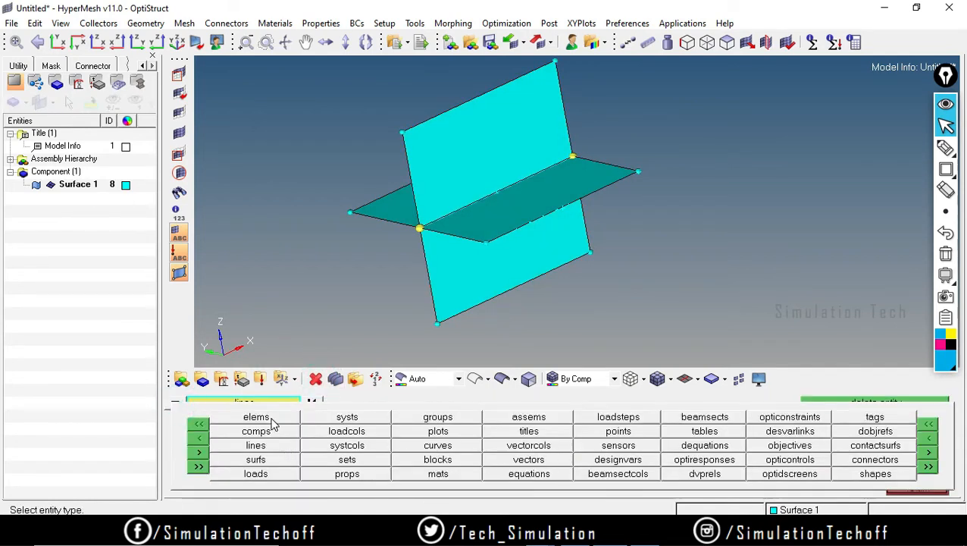
click(256, 459)
click(468, 188)
click(486, 280)
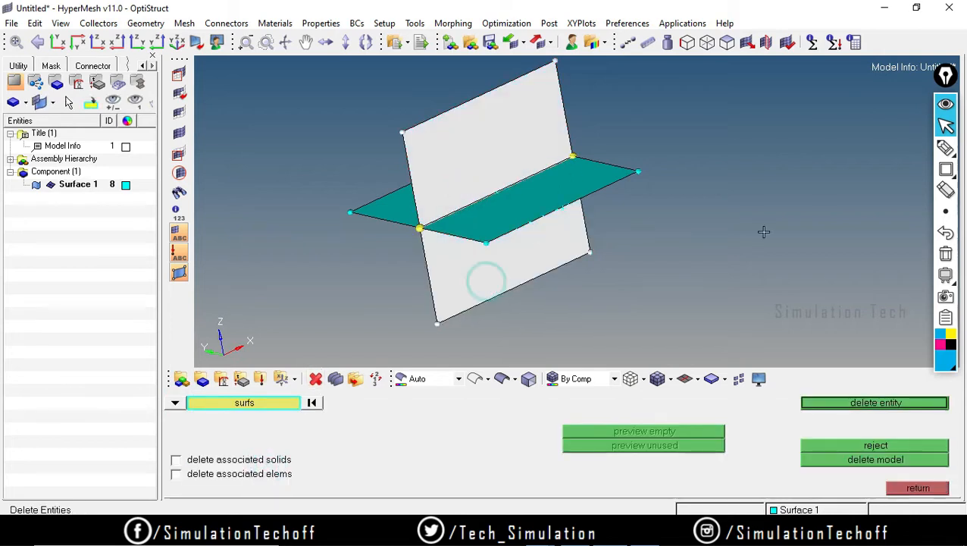
click(918, 488)
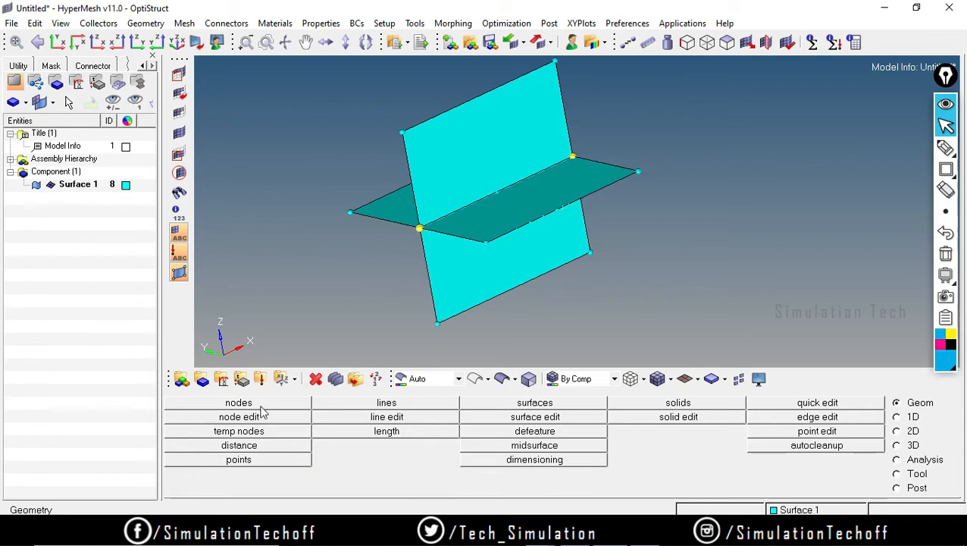
Start deleting entities with lines as the entity type
click(315, 378)
click(173, 403)
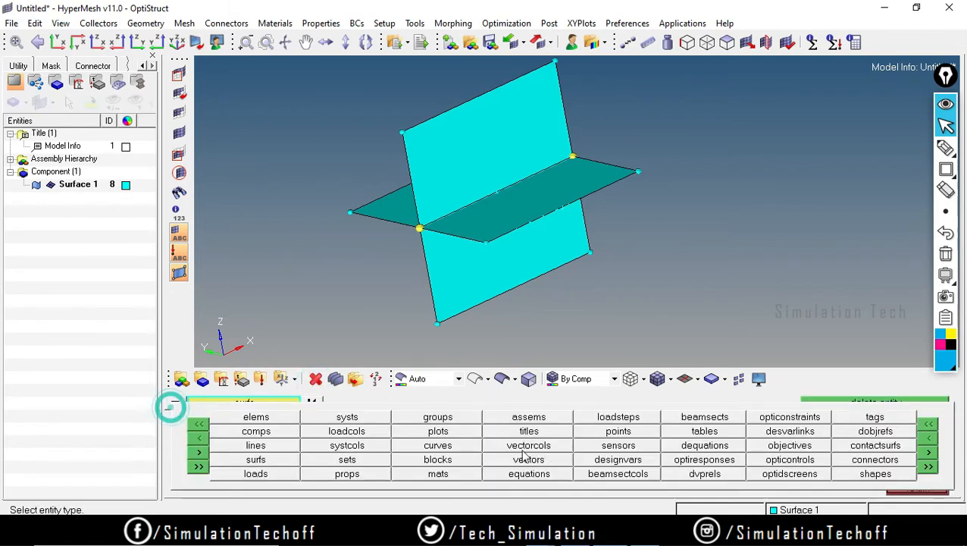
click(286, 446)
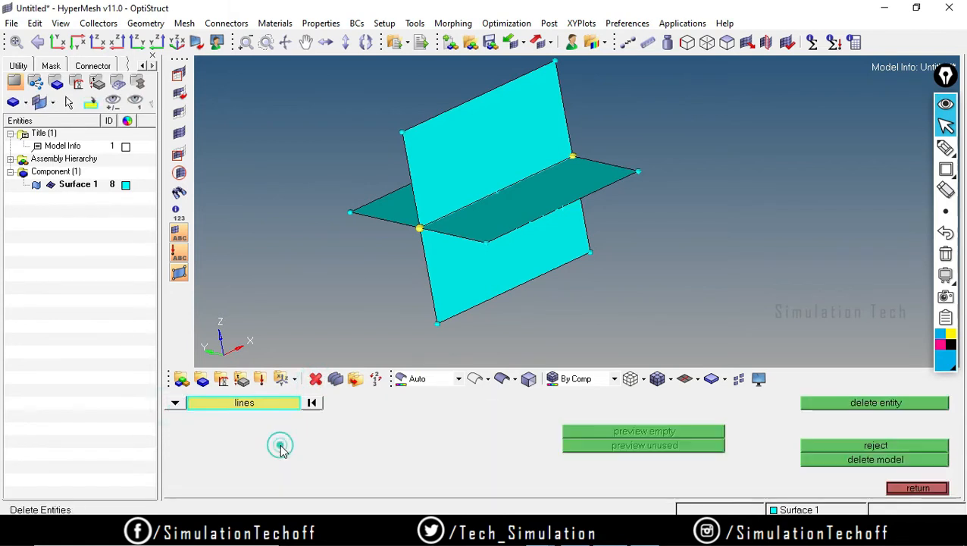
Delete all displayed line entities while keeping the two intersecting surfaces
click(289, 403)
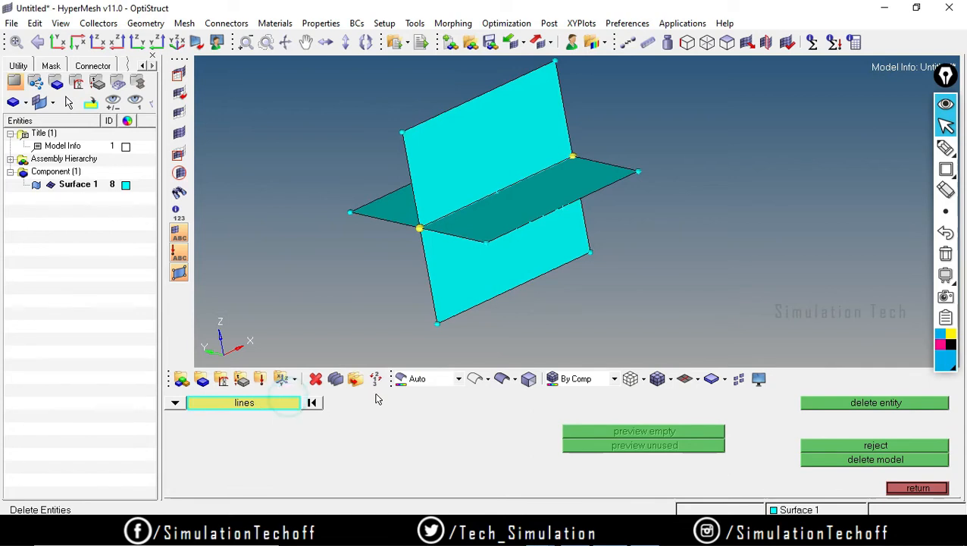
click(244, 403)
click(267, 437)
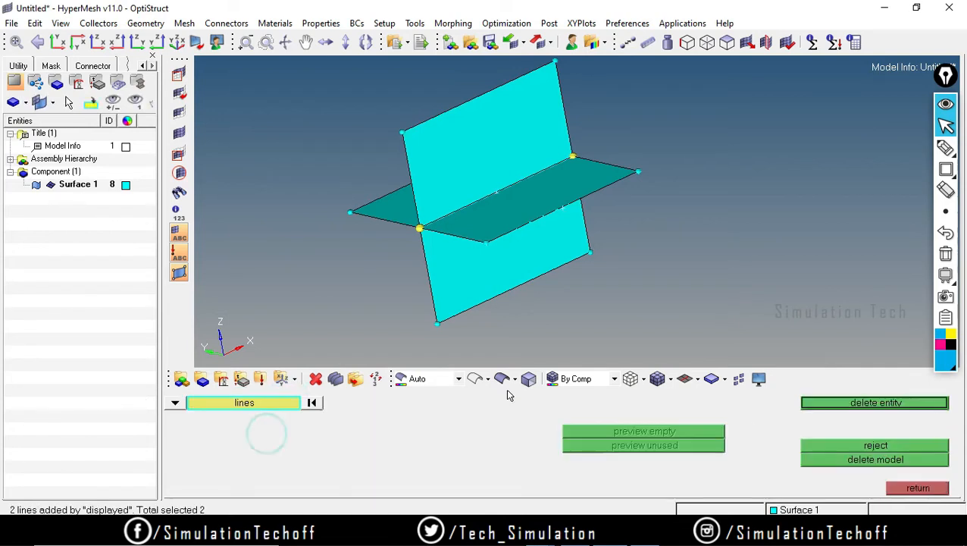
click(875, 402)
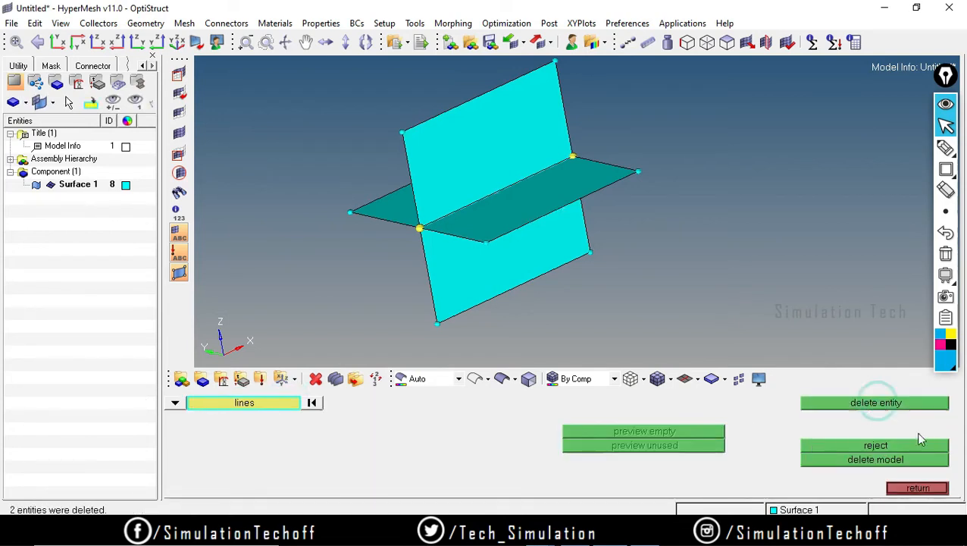
click(923, 489)
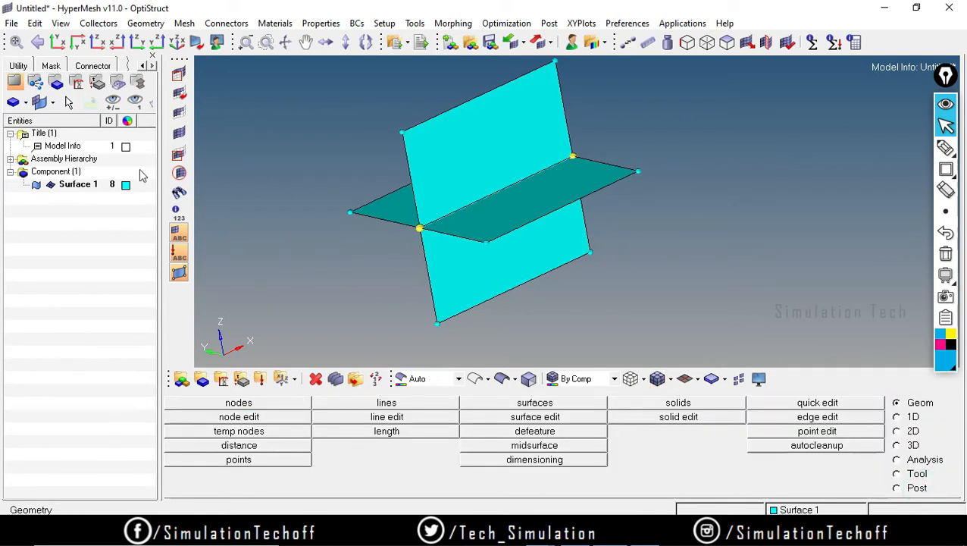
click(35, 186)
click(35, 186)
mouse_move(488, 236)
ctrl+mouse_down()
mouse_move(621, 201)
mouse_move(561, 228)
mouse_move(618, 201)
mouse_move(516, 178)
mouse_move(583, 306)
mouse_move(540, 237)
mouse_move(762, 163)
mouse_move(651, 173)
mouse_move(561, 223)
mouse_move(580, 231)
ctrl+mouse_up()
scroll(585, 222, up, 2)
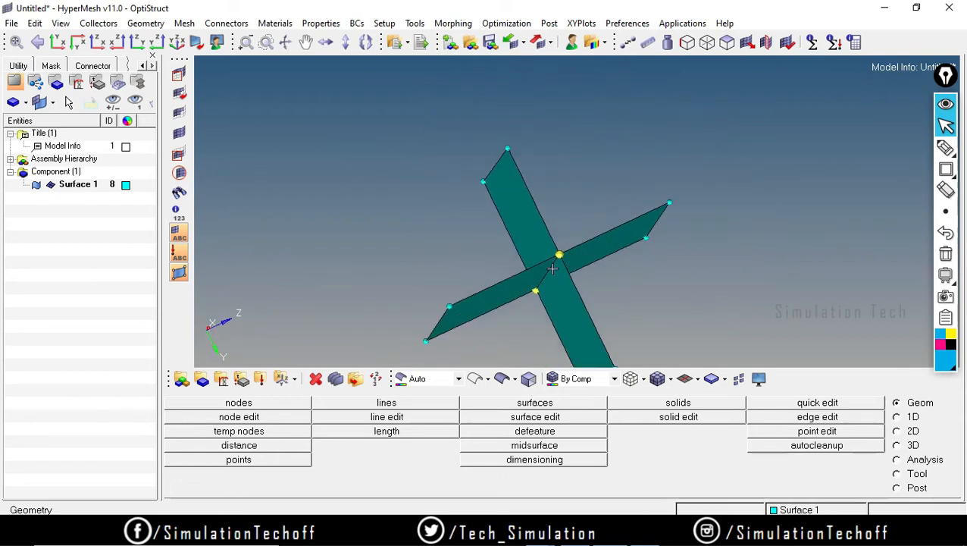
scroll(558, 306, down, 2)
ctrl+drag(558, 299, 542, 195)
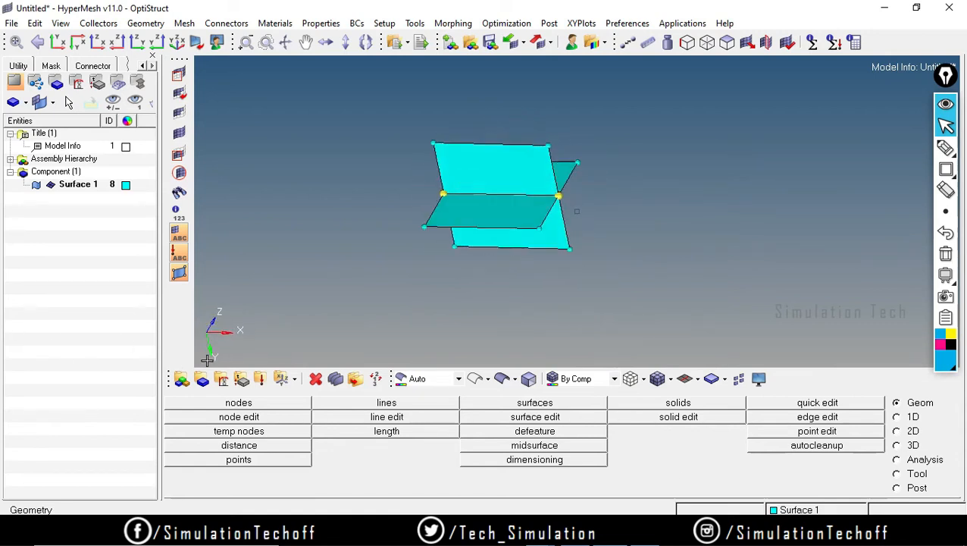
click(387, 404)
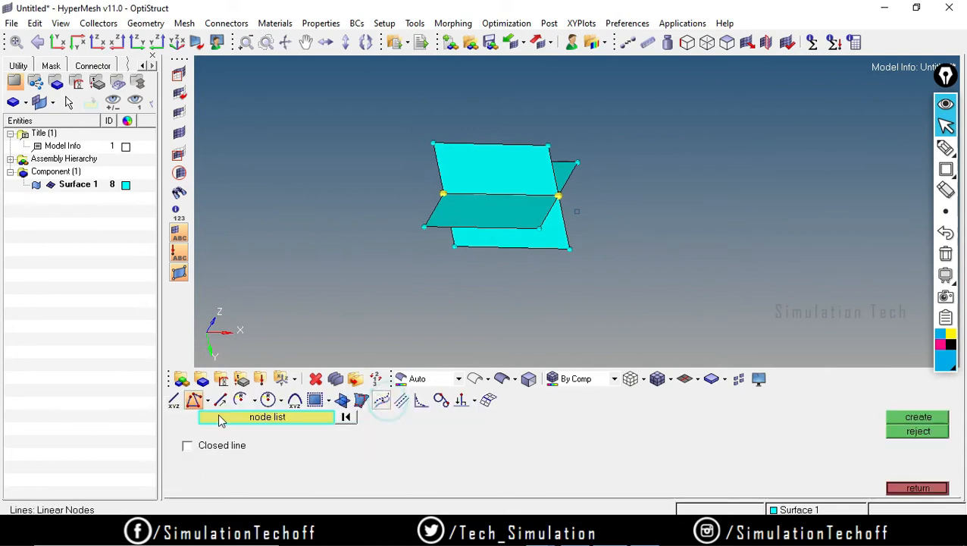
click(917, 489)
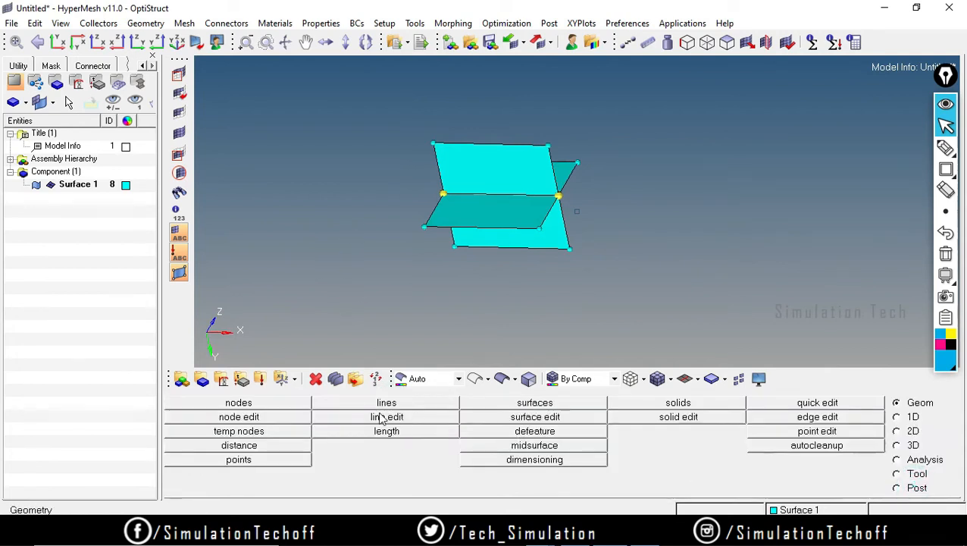
click(523, 402)
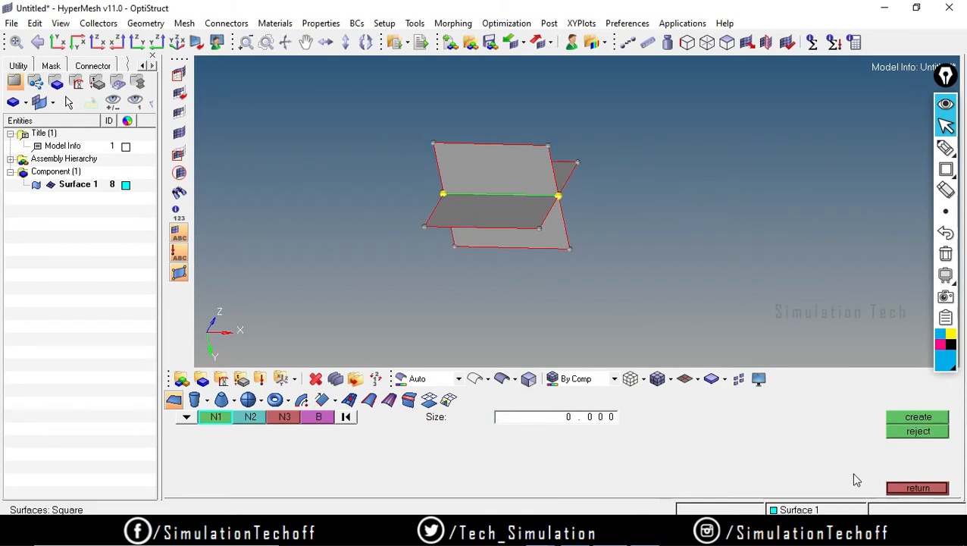
click(920, 489)
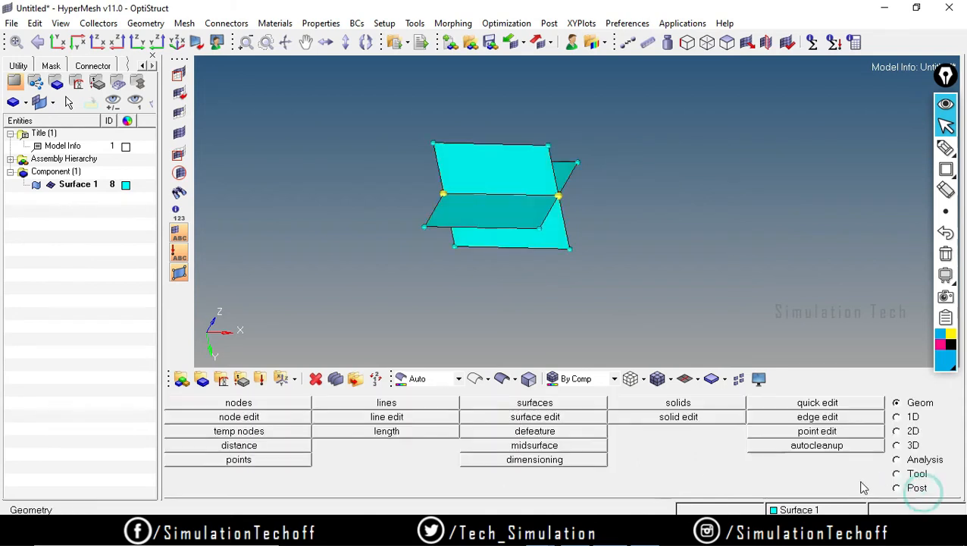
Extract the edges of the horizontal surface as lines in its original component
click(413, 406)
click(316, 399)
click(510, 194)
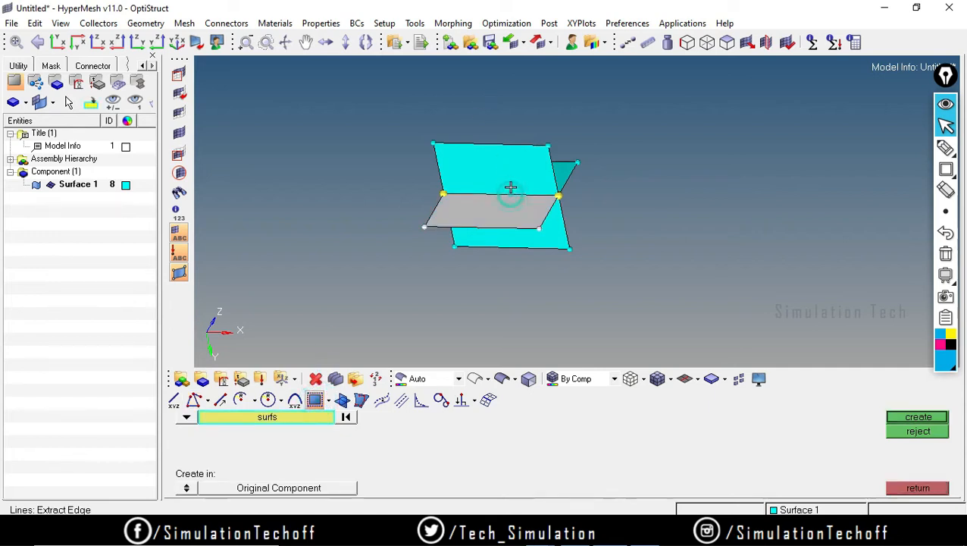
click(346, 417)
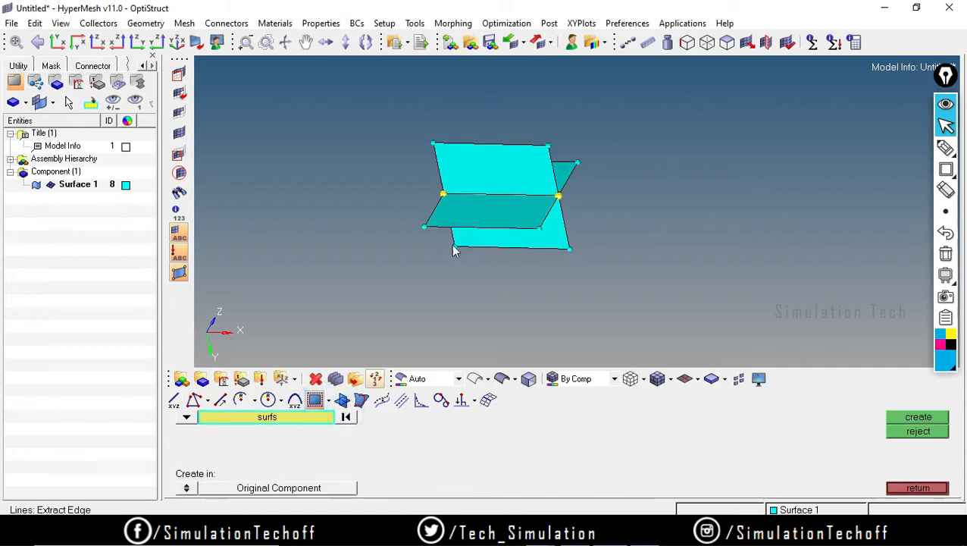
click(509, 167)
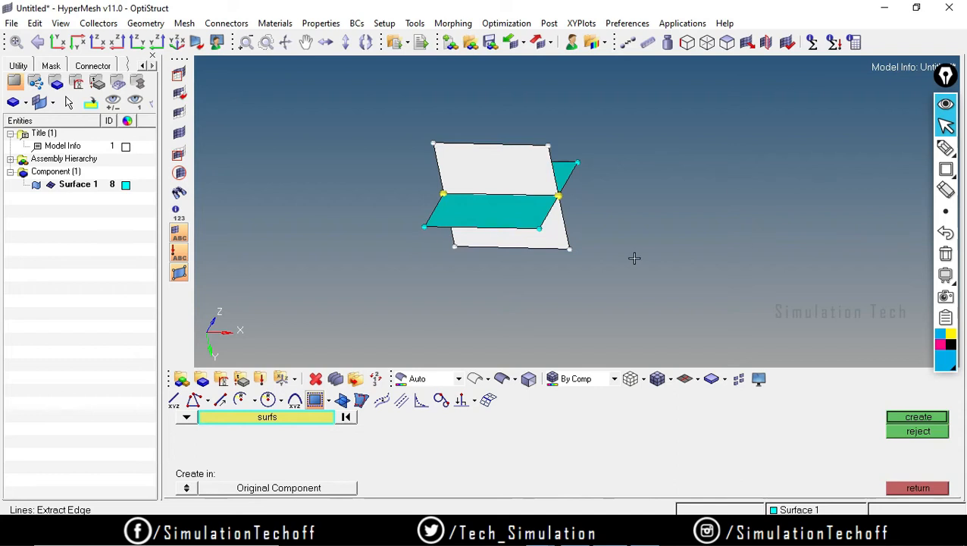
click(920, 434)
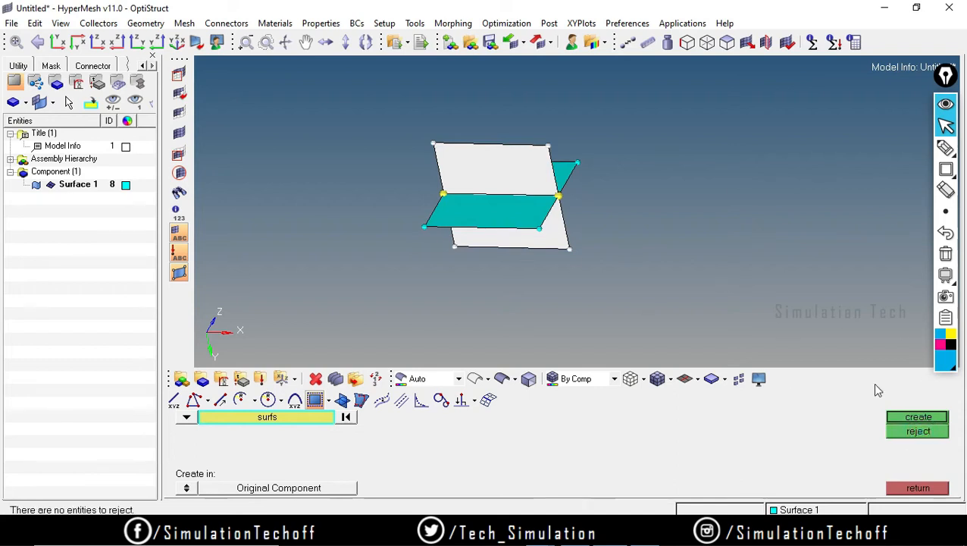
click(346, 417)
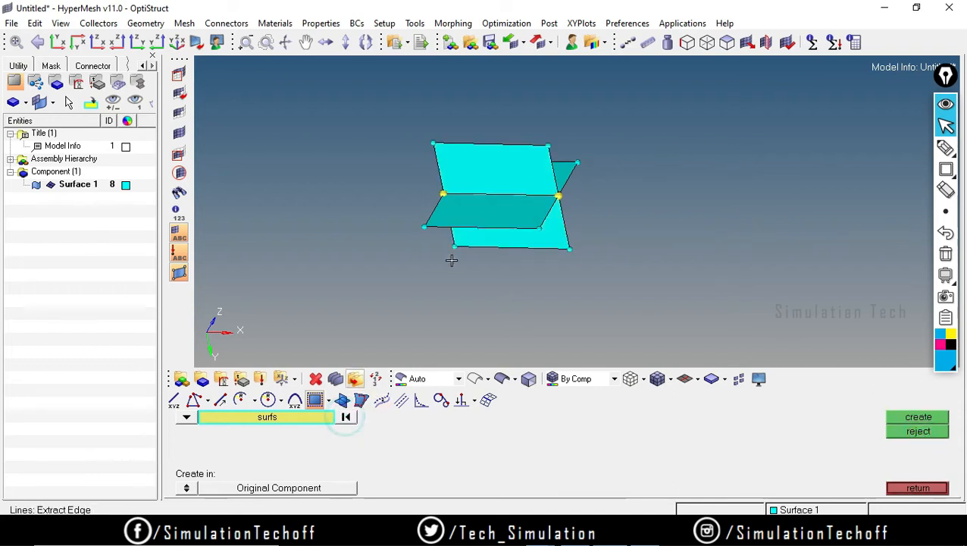
click(489, 216)
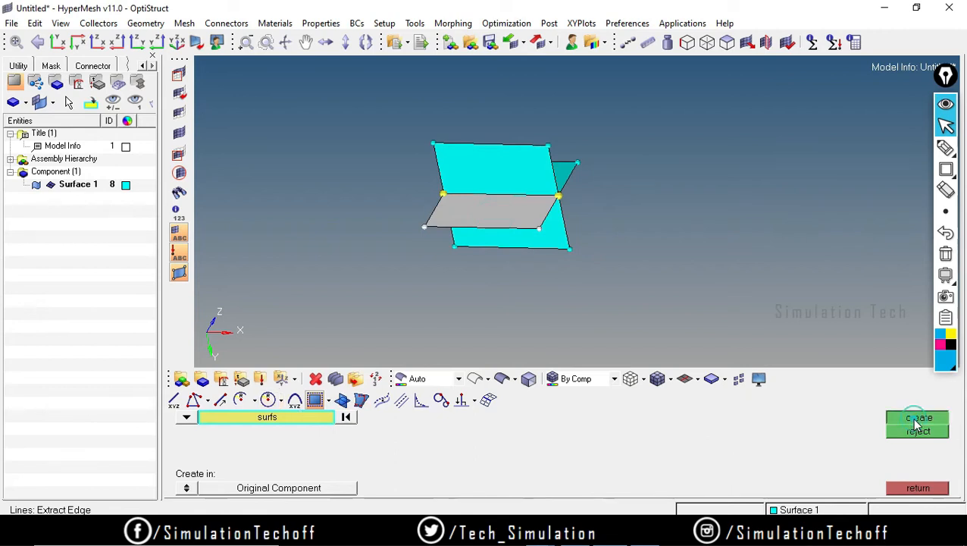
click(913, 418)
click(918, 487)
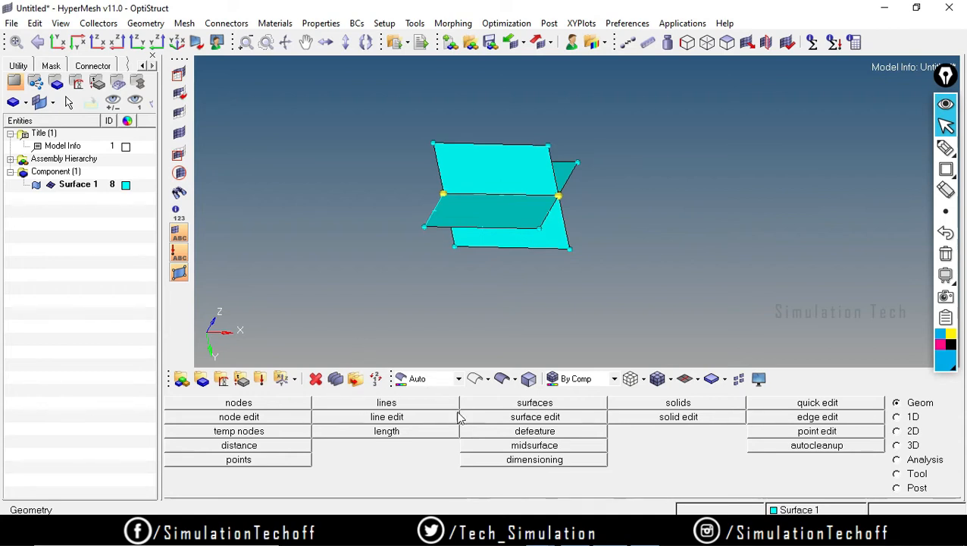
Delete the horizontal surface that crosses the larger upright surface, keeping its extracted edge lines
click(316, 379)
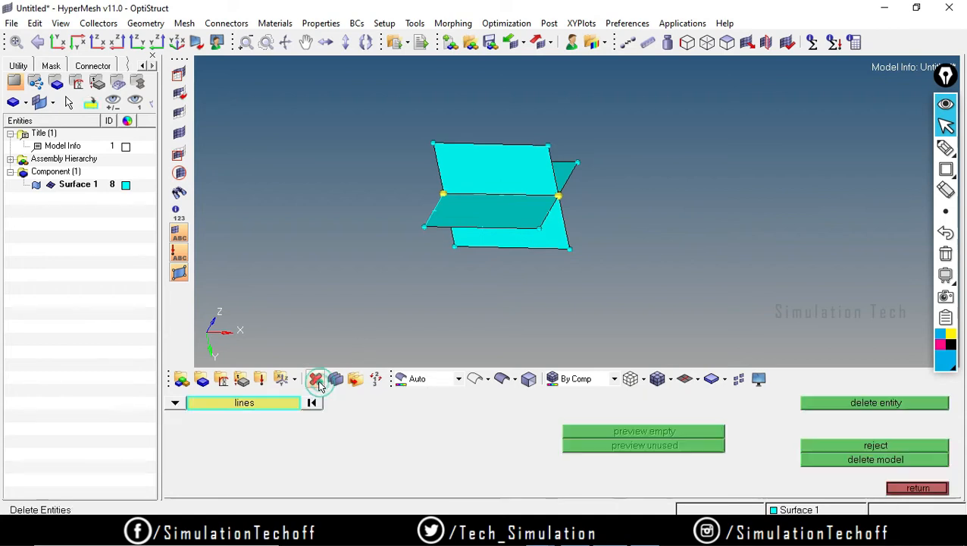
click(174, 404)
click(253, 459)
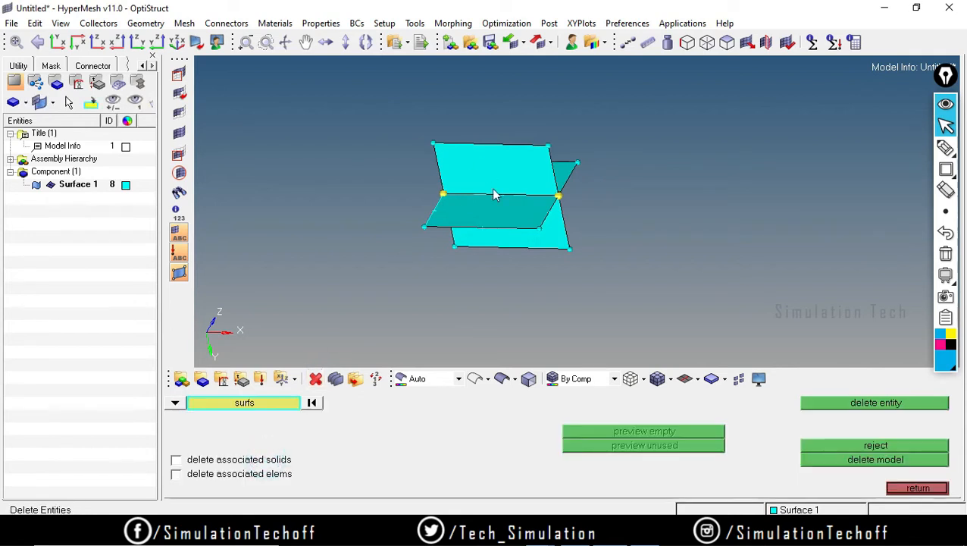
click(499, 214)
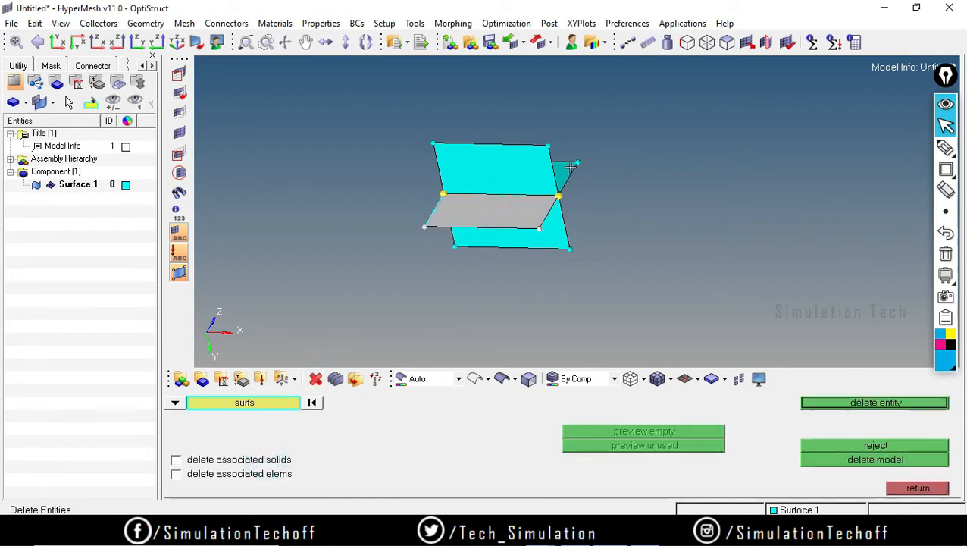
click(859, 407)
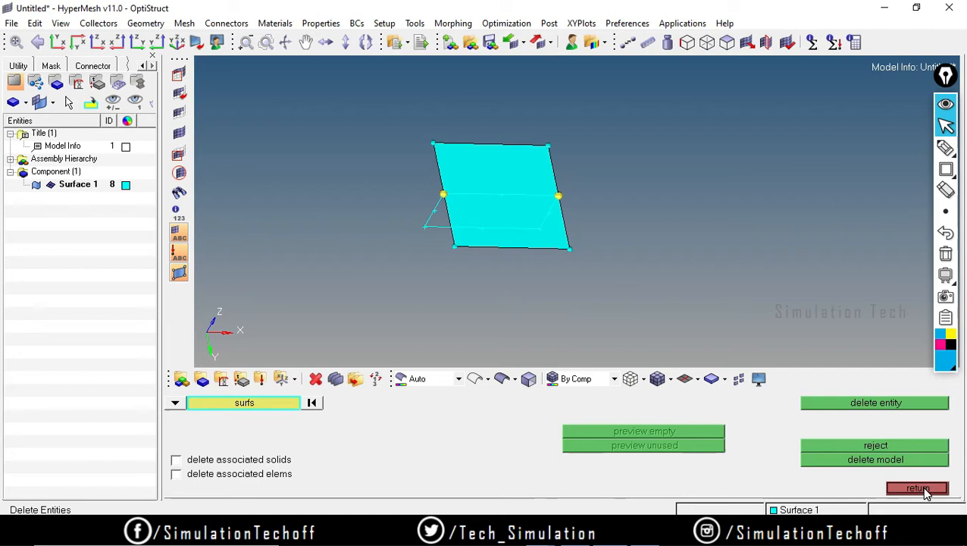
Delete three of the extracted lines, keeping only the outer line that runs parallel to the upright surface
click(175, 404)
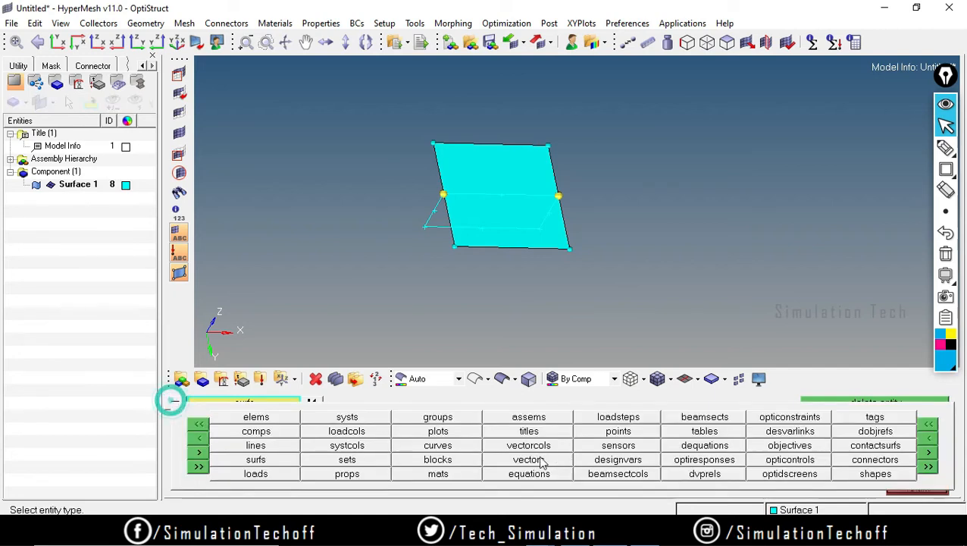
click(262, 446)
click(434, 211)
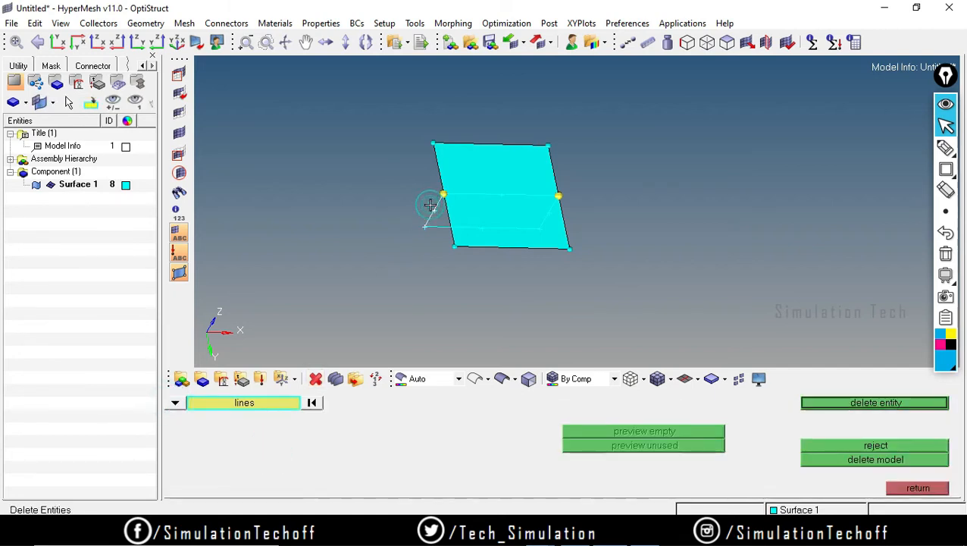
click(485, 195)
click(549, 213)
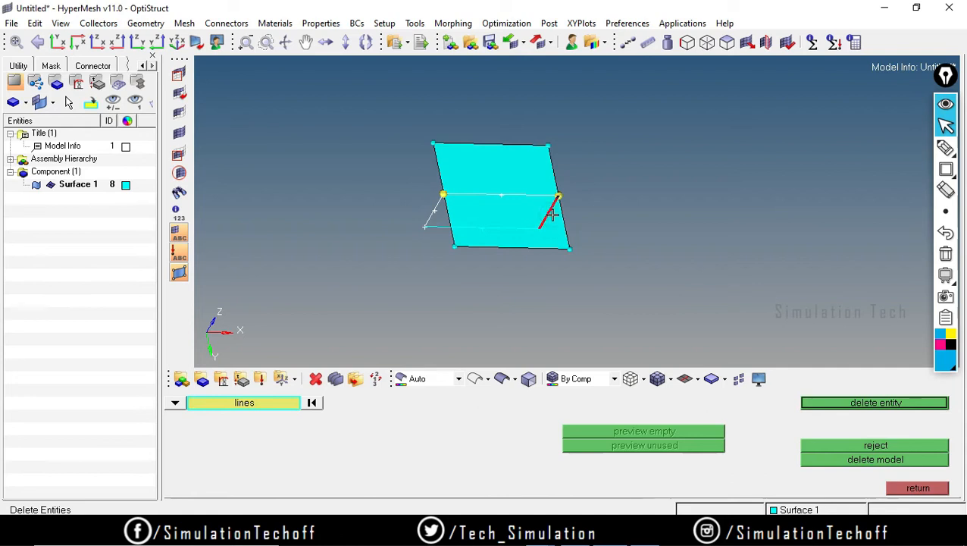
click(868, 406)
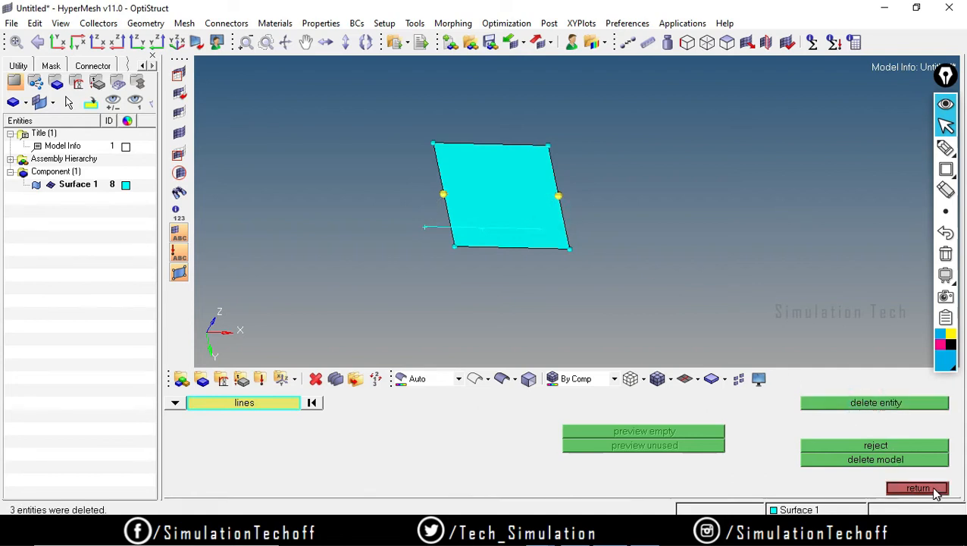
click(926, 488)
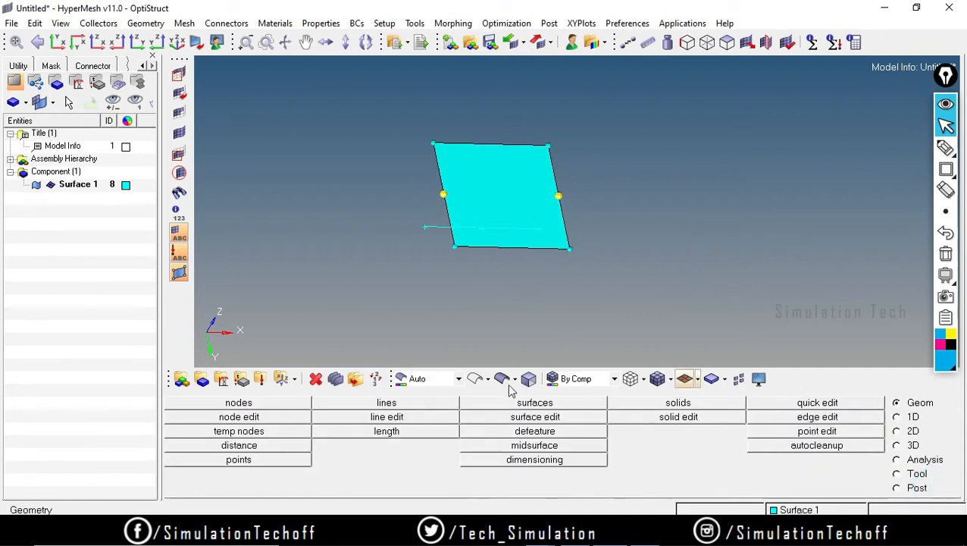
Create a surface by dragging the remaining line 100 units in the positive direction along the z-axis, through the upright surface
ctrl+drag(713, 264, 436, 260)
ctrl+drag(616, 230, 568, 230)
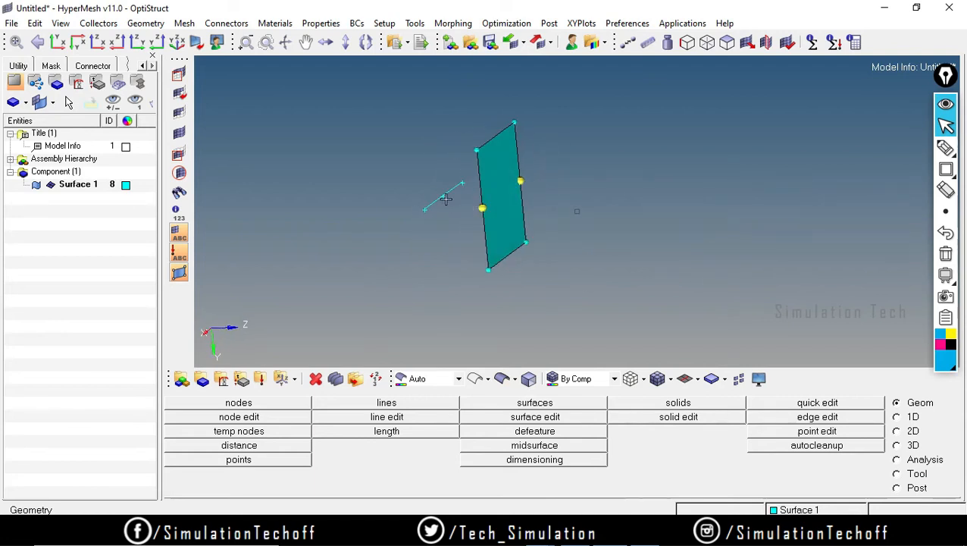
click(535, 403)
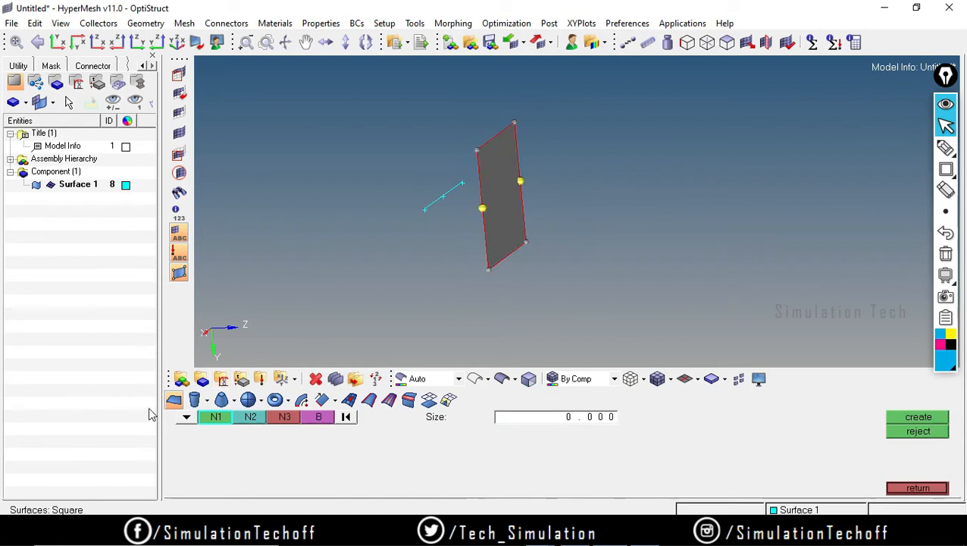
click(185, 421)
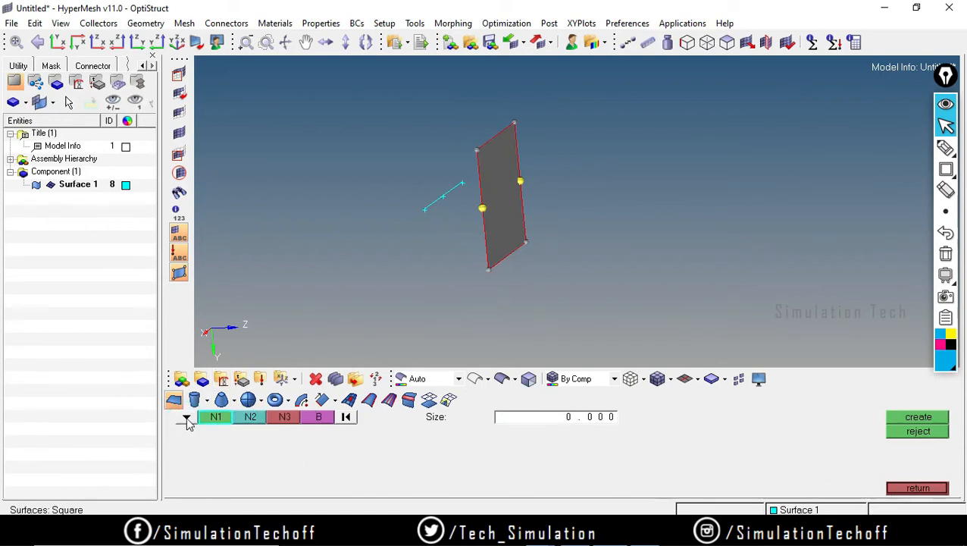
click(322, 402)
click(438, 200)
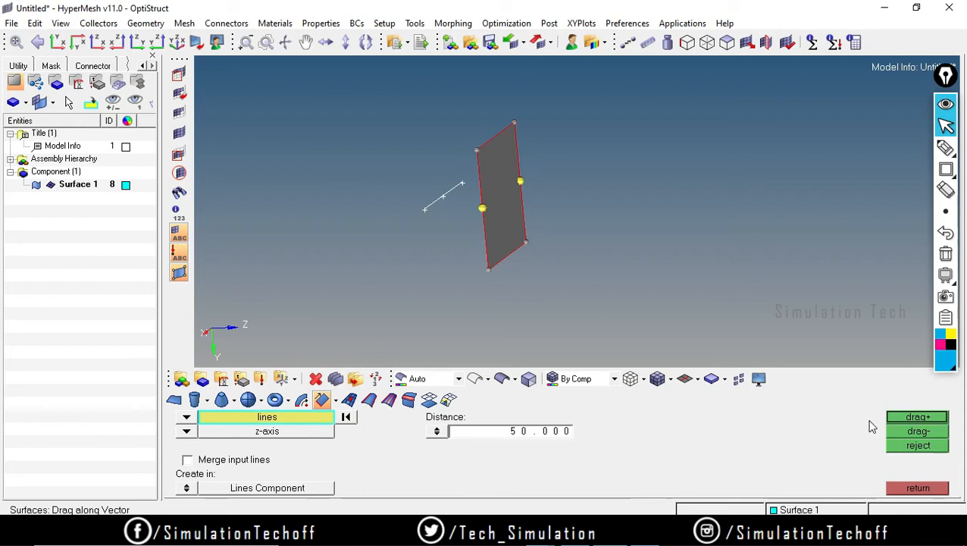
double_click(514, 431)
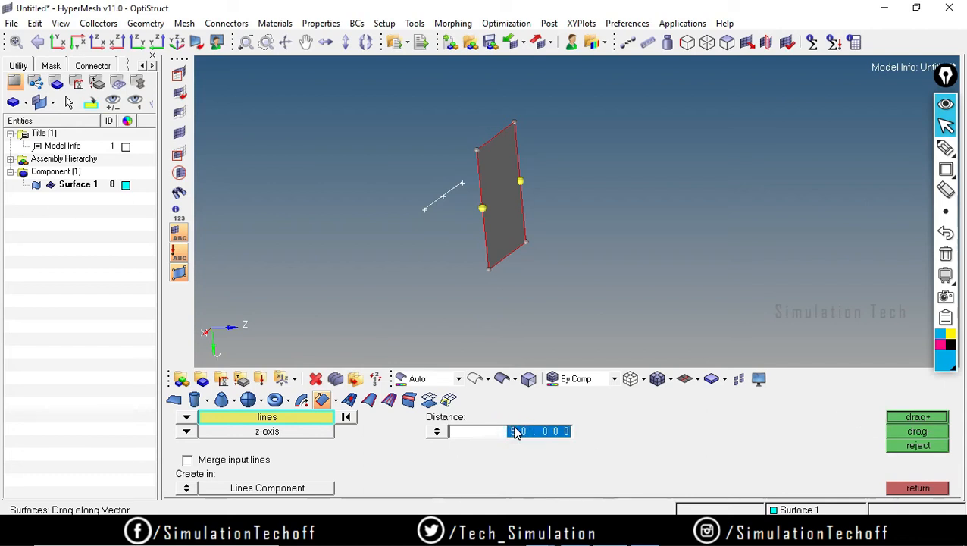
text(10)
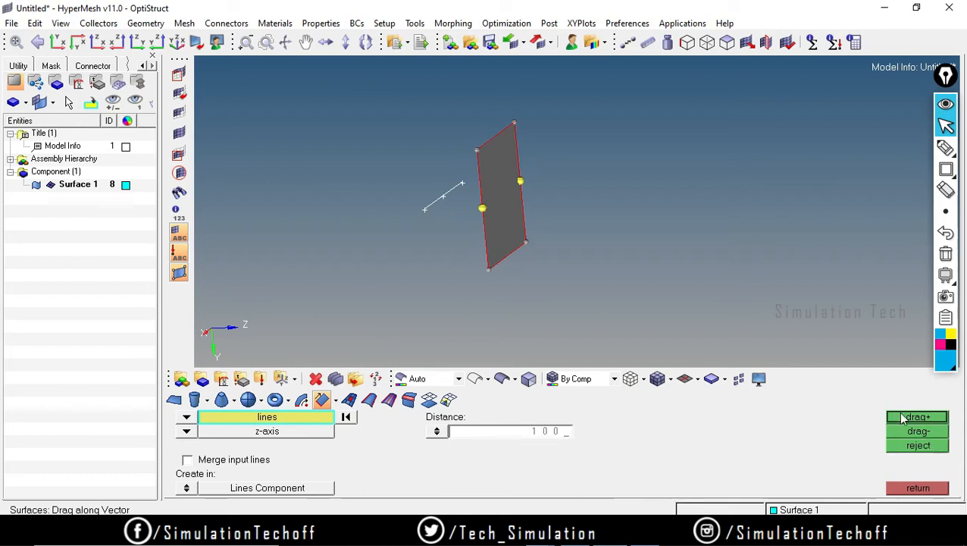
click(903, 419)
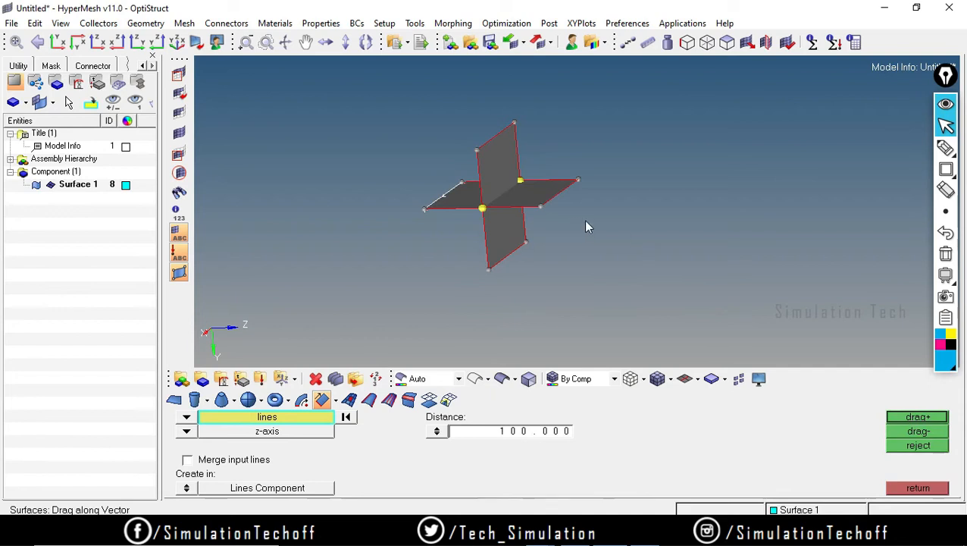
click(918, 488)
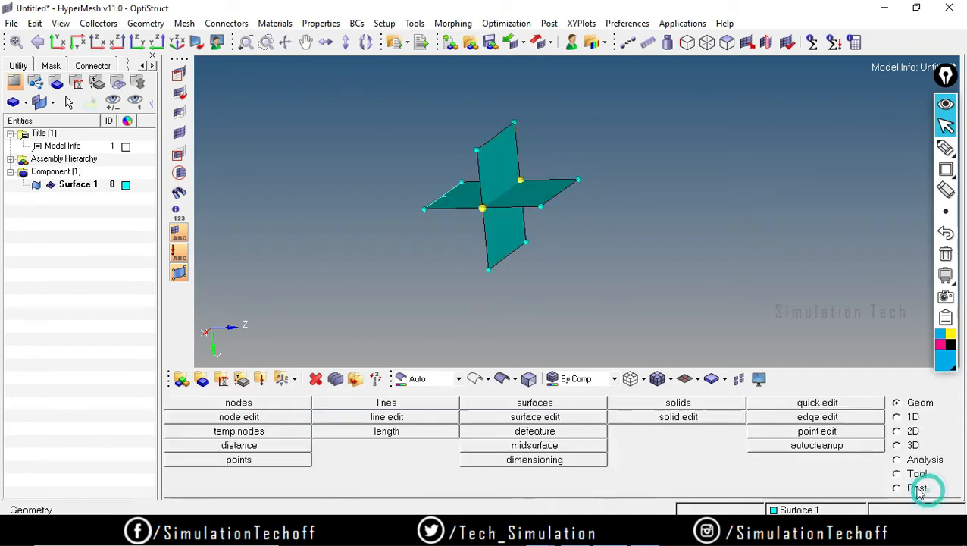
Highlight the two crossing surfaces for deletion to examine where they meet, and clear the selection
click(315, 378)
click(181, 402)
click(260, 460)
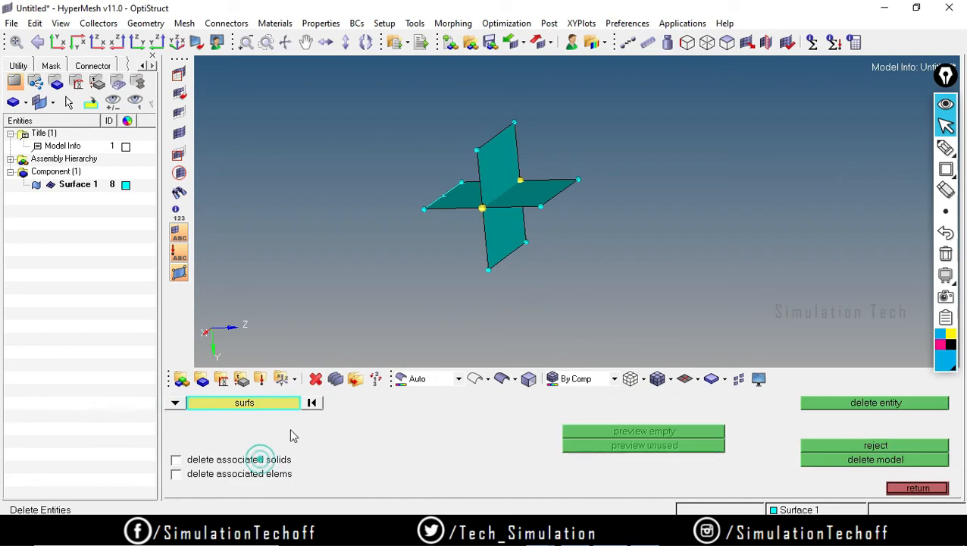
click(541, 192)
middle_click(541, 193)
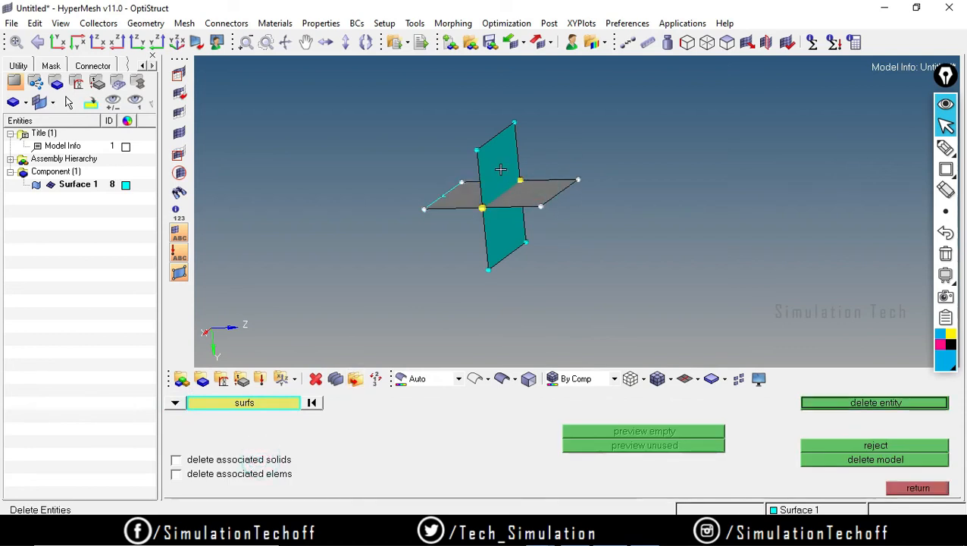
ctrl+drag(658, 268, 374, 181)
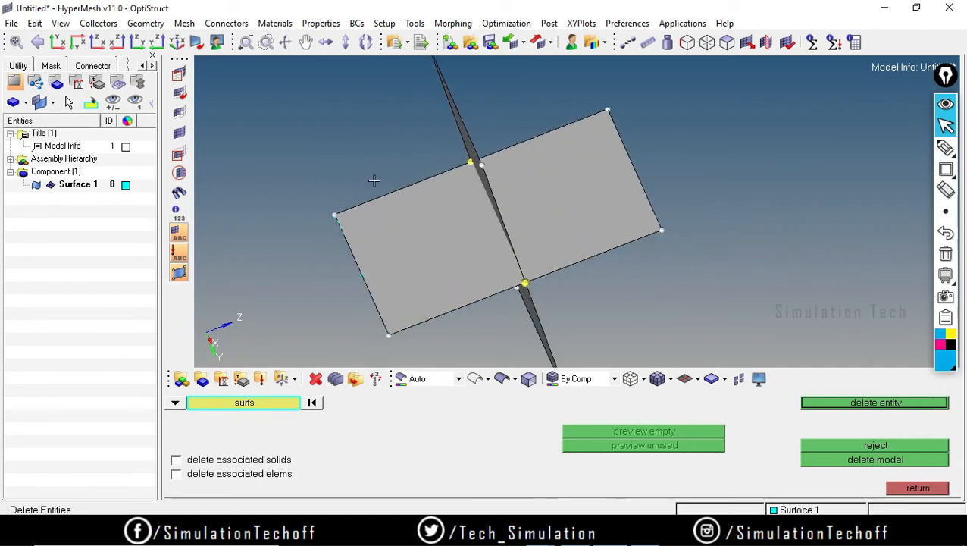
ctrl+drag(777, 296, 482, 181)
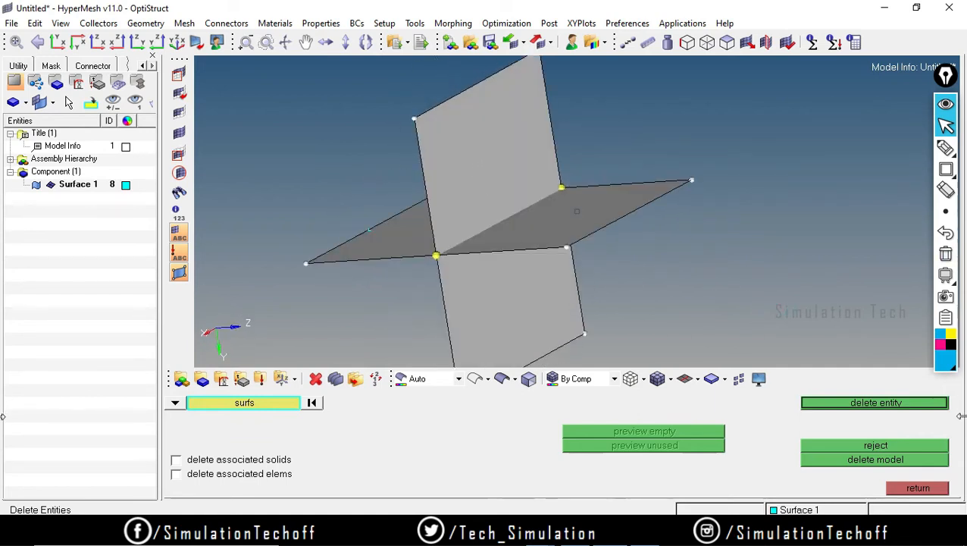
click(311, 403)
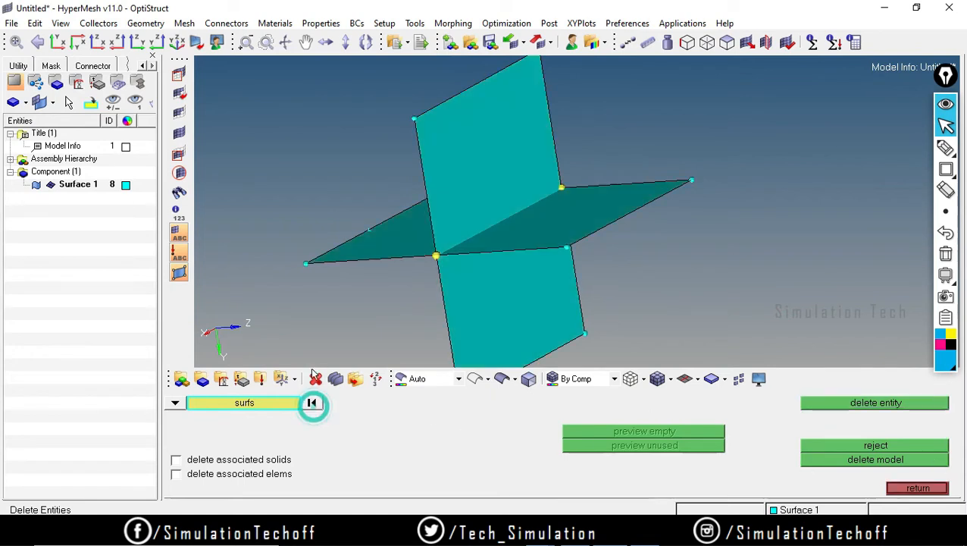
click(405, 241)
click(483, 177)
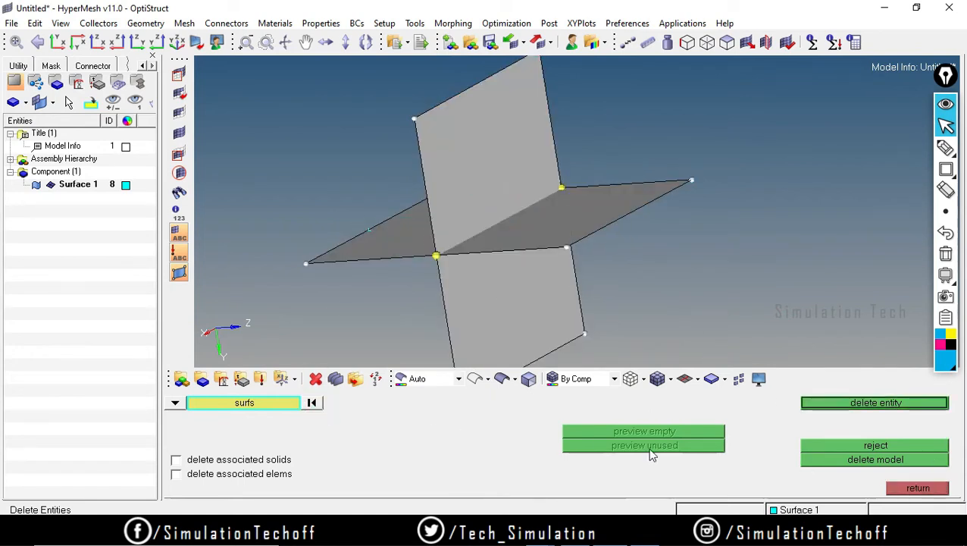
click(312, 402)
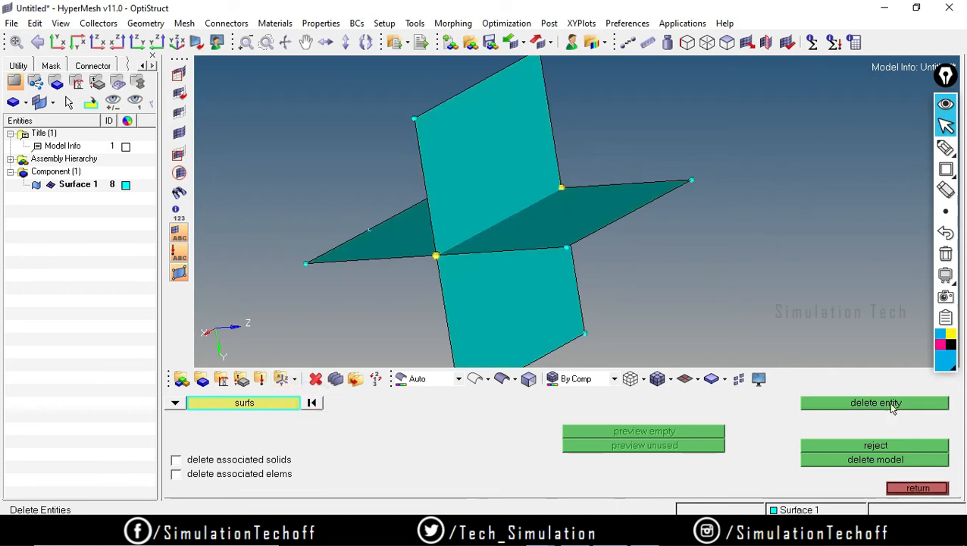
click(914, 488)
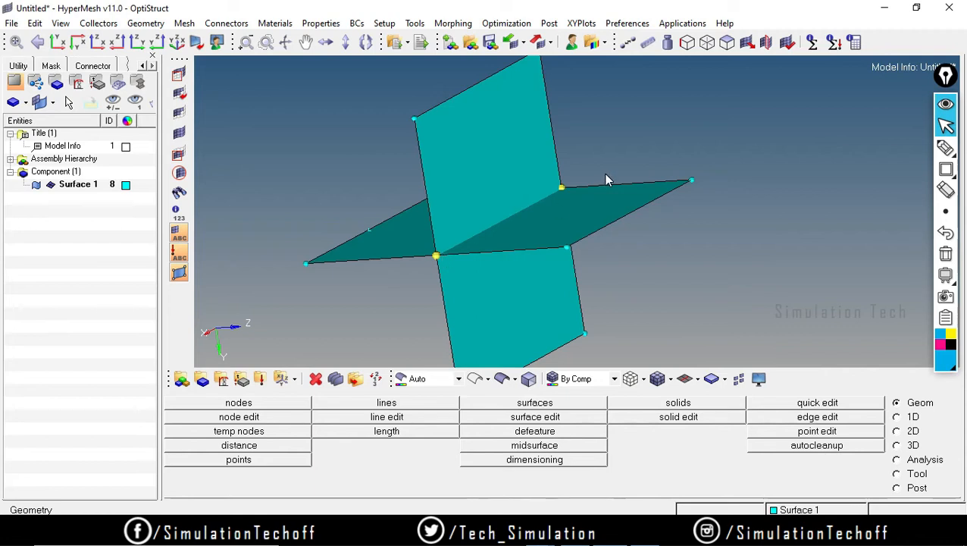
Create an intersection line between the upright surface and the horizontal surface, using surfaces as the input for both selections
click(550, 403)
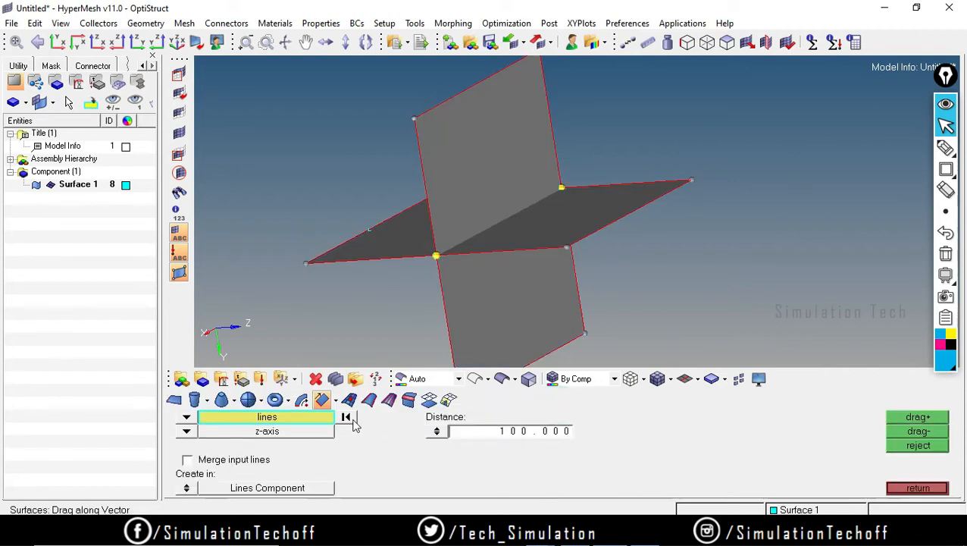
click(925, 489)
click(379, 402)
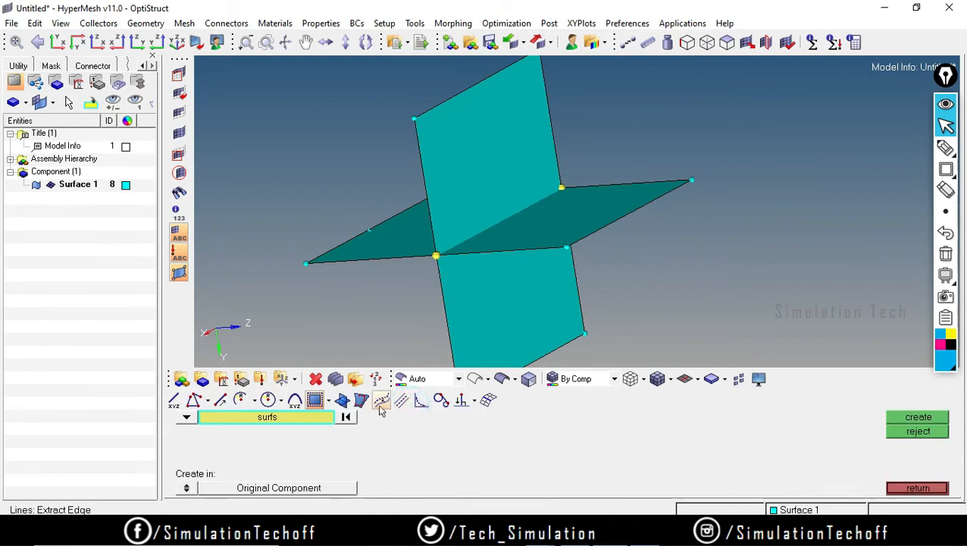
click(341, 401)
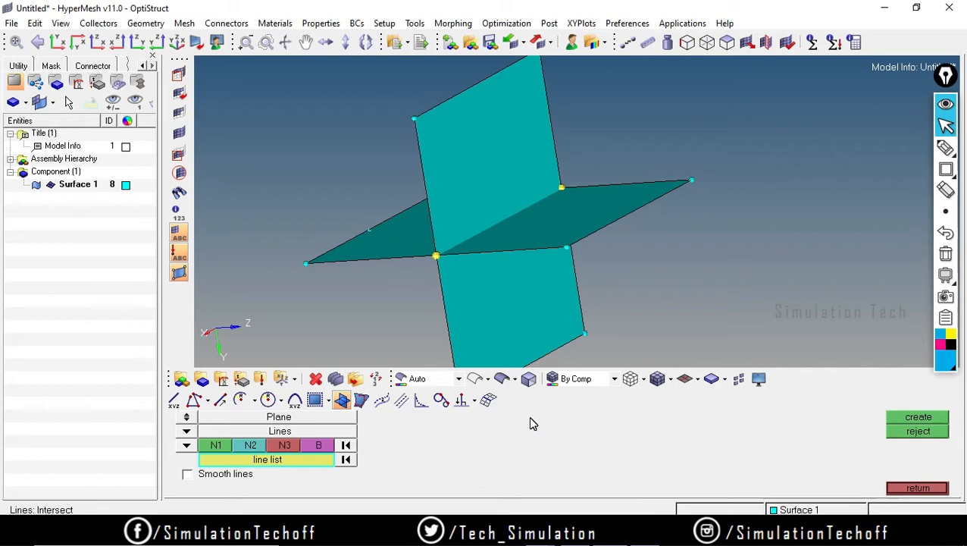
click(187, 431)
click(271, 452)
click(187, 416)
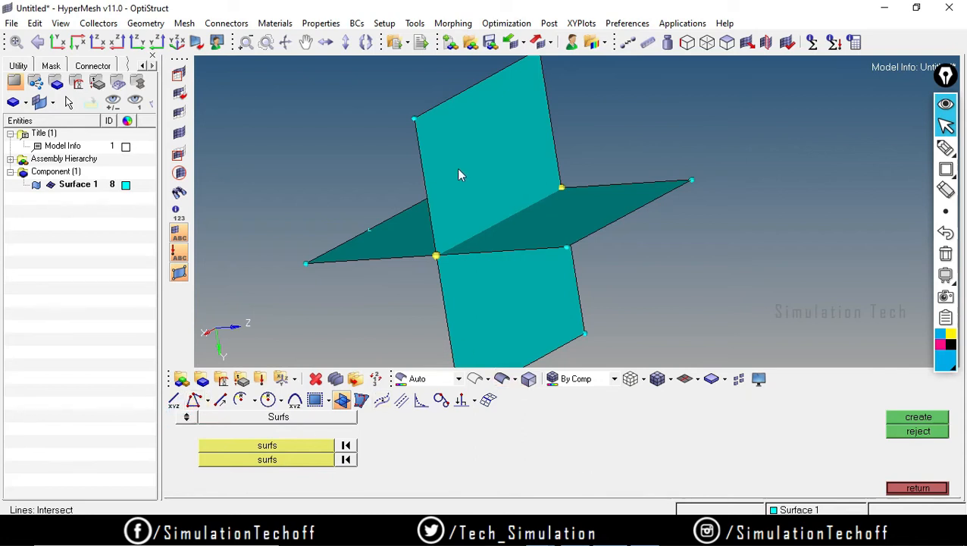
click(290, 445)
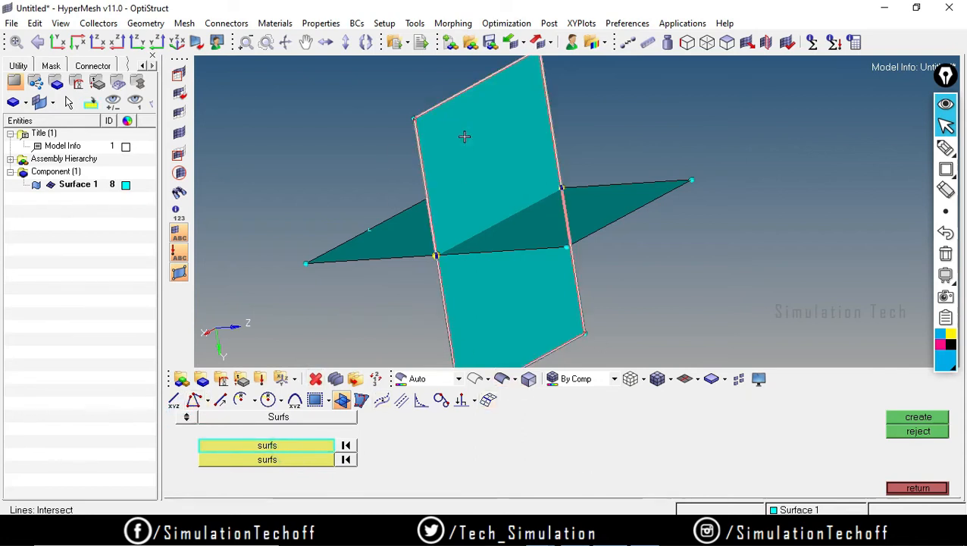
click(464, 134)
click(298, 460)
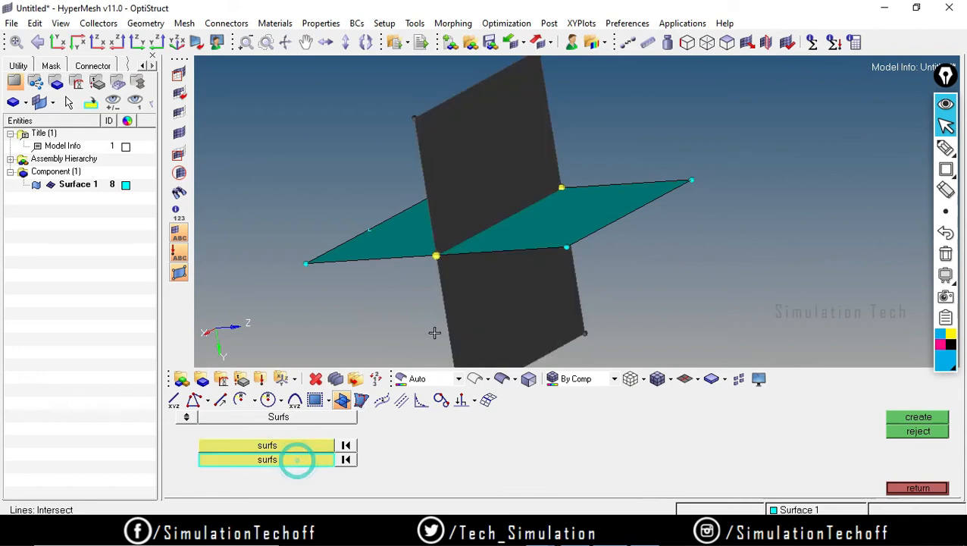
click(583, 211)
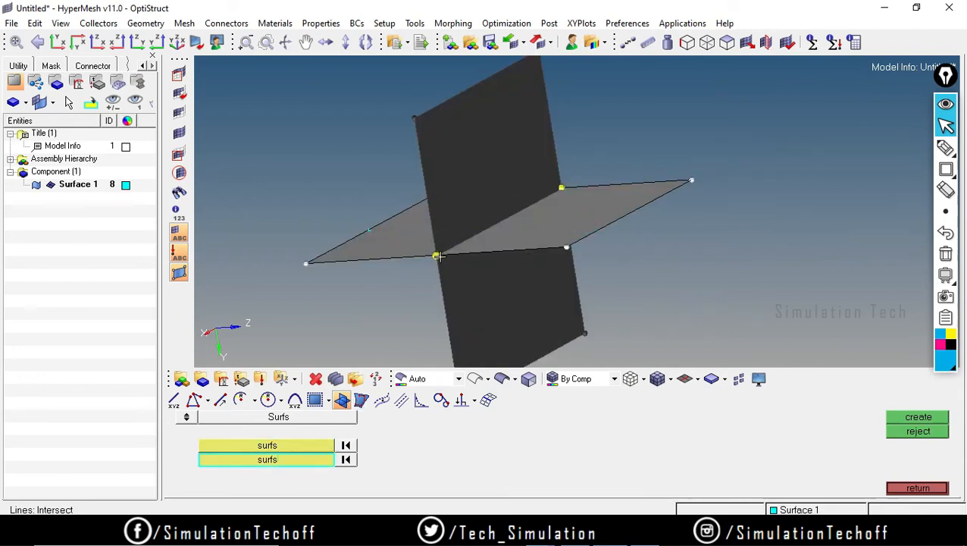
click(919, 417)
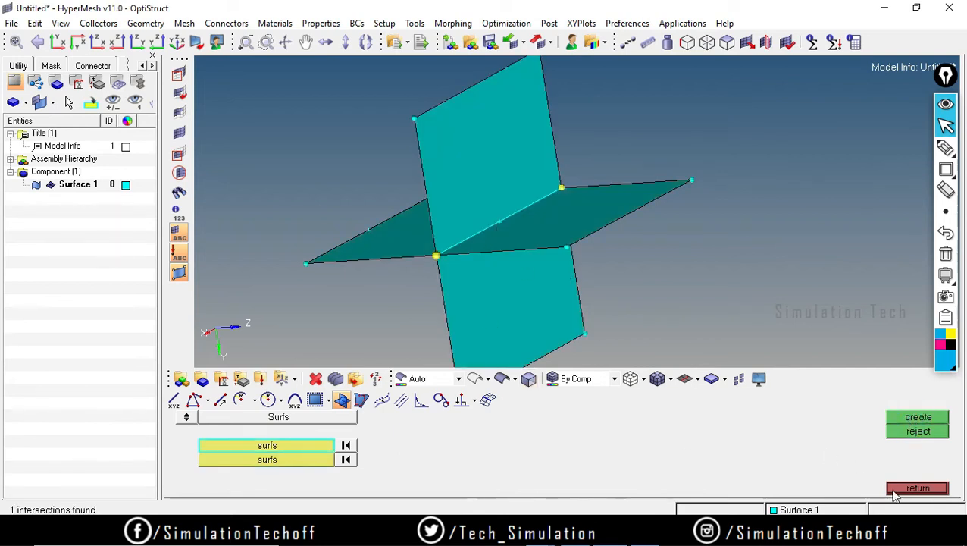
click(917, 488)
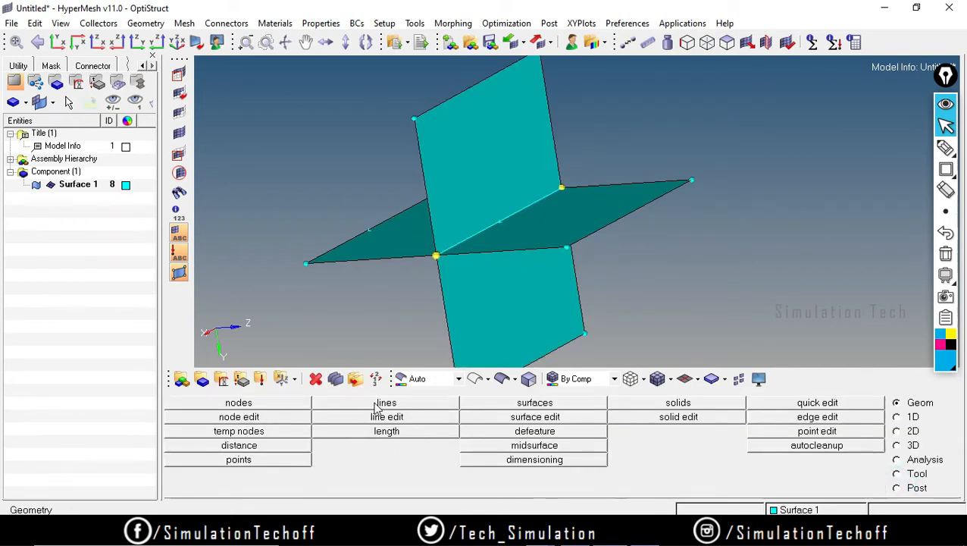
Highlight all displayed lines as a deletion selection to examine the new line at the surface intersection
click(316, 378)
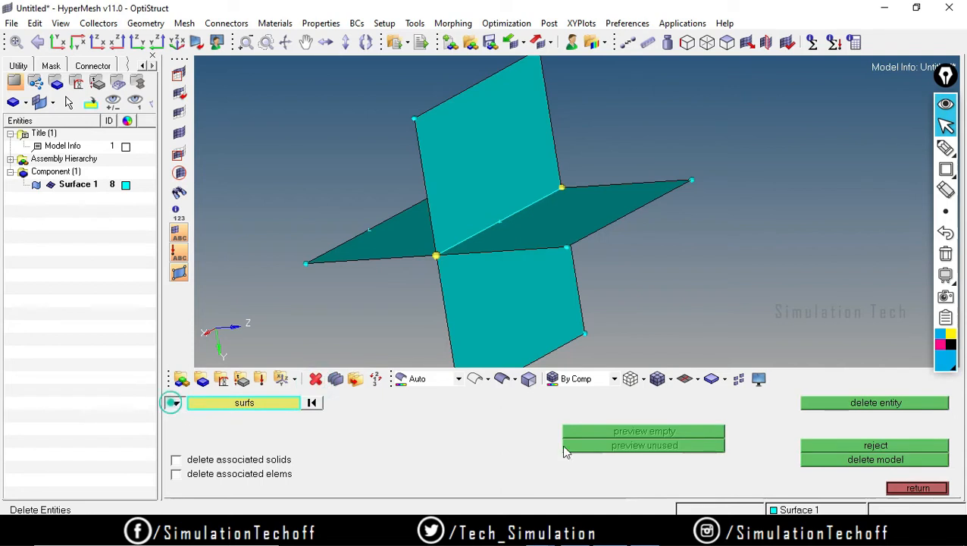
click(174, 402)
click(255, 447)
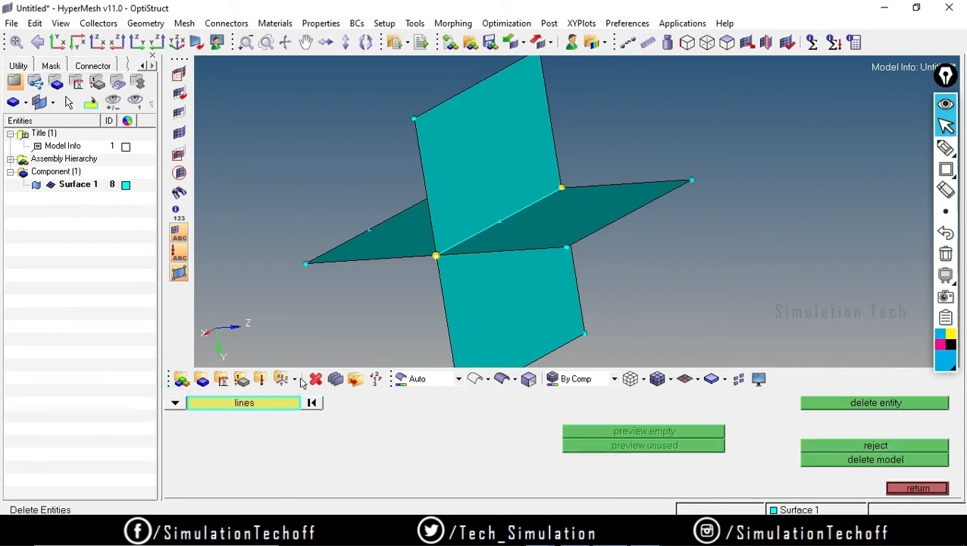
click(247, 403)
click(273, 430)
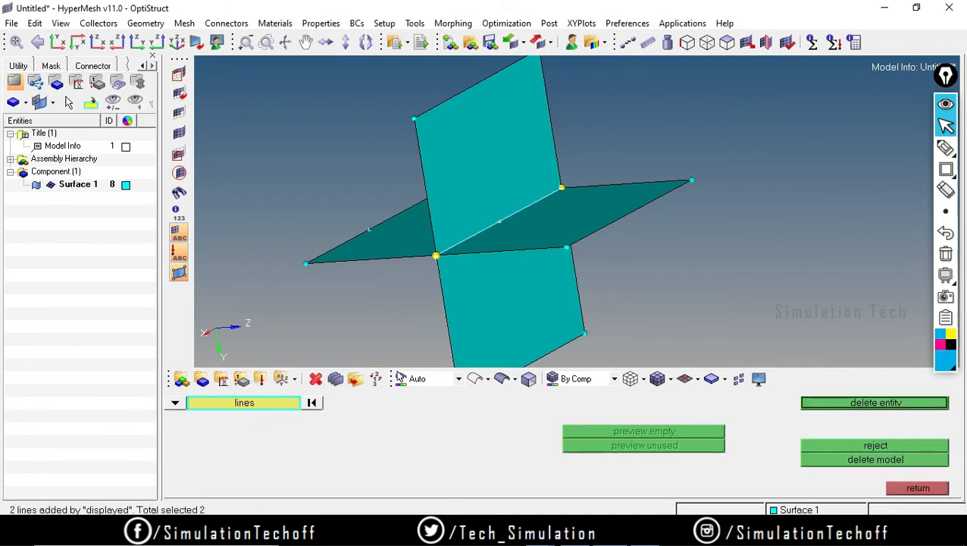
click(35, 185)
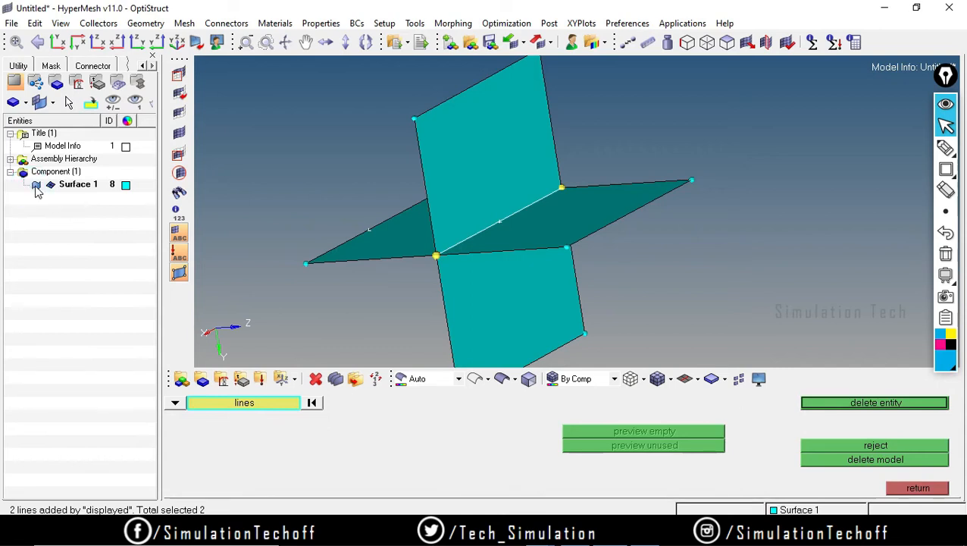
click(36, 185)
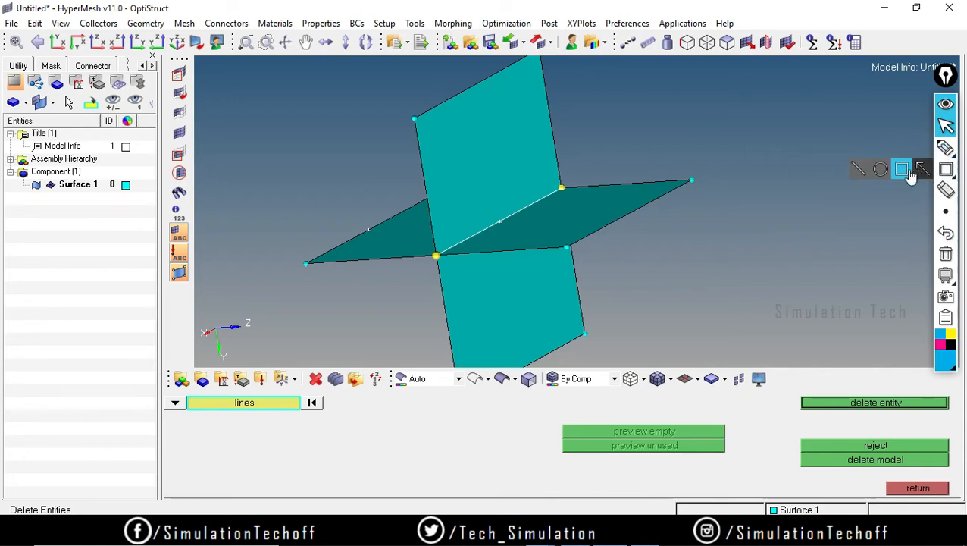
Mark the intersection line with a straight pink screen annotation, erase the mark, and leave the deletion command
click(876, 168)
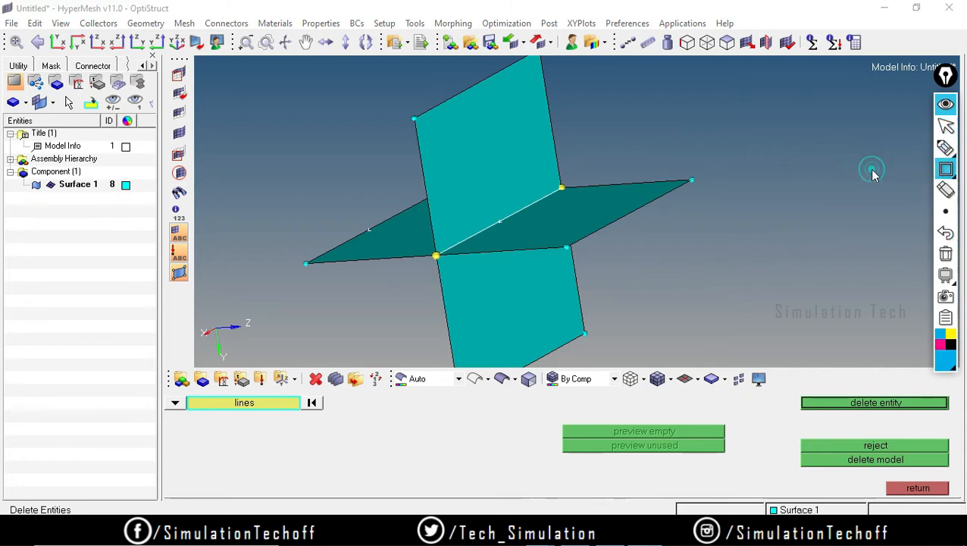
click(940, 344)
mouse_move(561, 188)
mouse_down()
mouse_move(491, 223)
mouse_move(525, 203)
mouse_up()
click(949, 234)
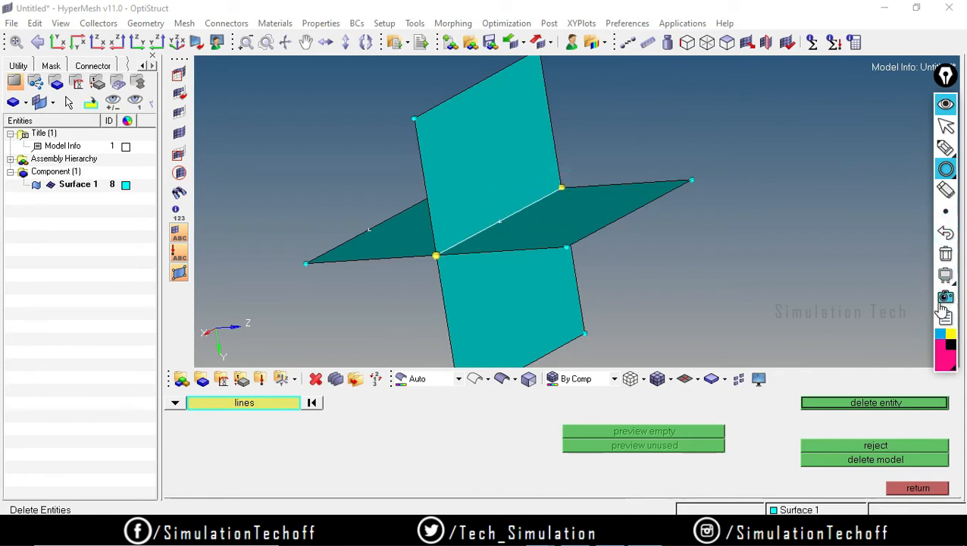
click(945, 169)
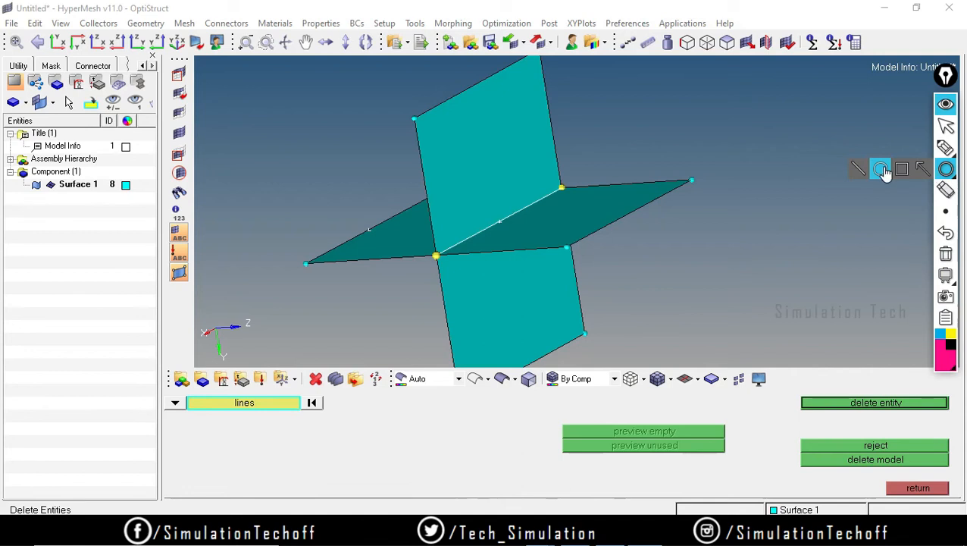
click(861, 166)
drag(557, 192, 434, 258)
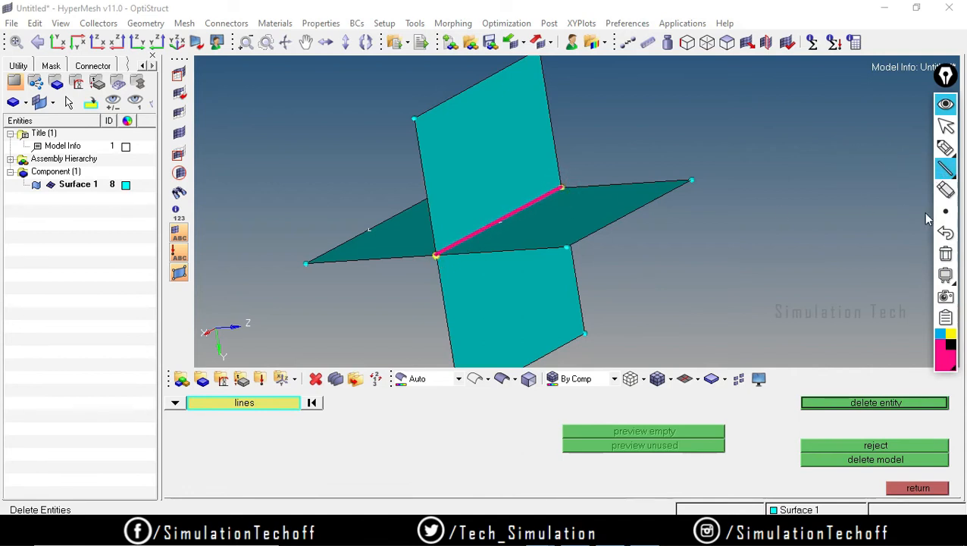
click(945, 234)
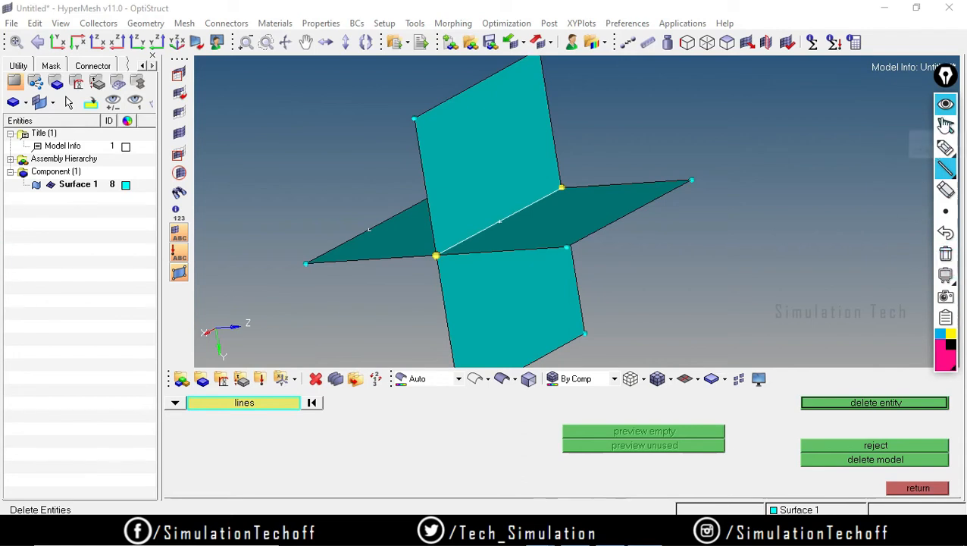
click(918, 488)
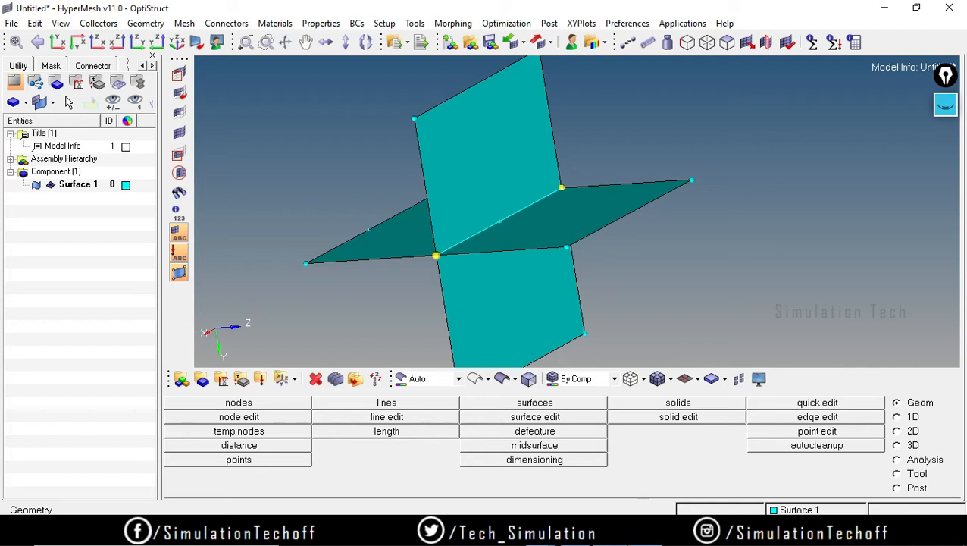
Switch to Google Meet, check the list of meeting participants, and return to HyperMesh
click(489, 488)
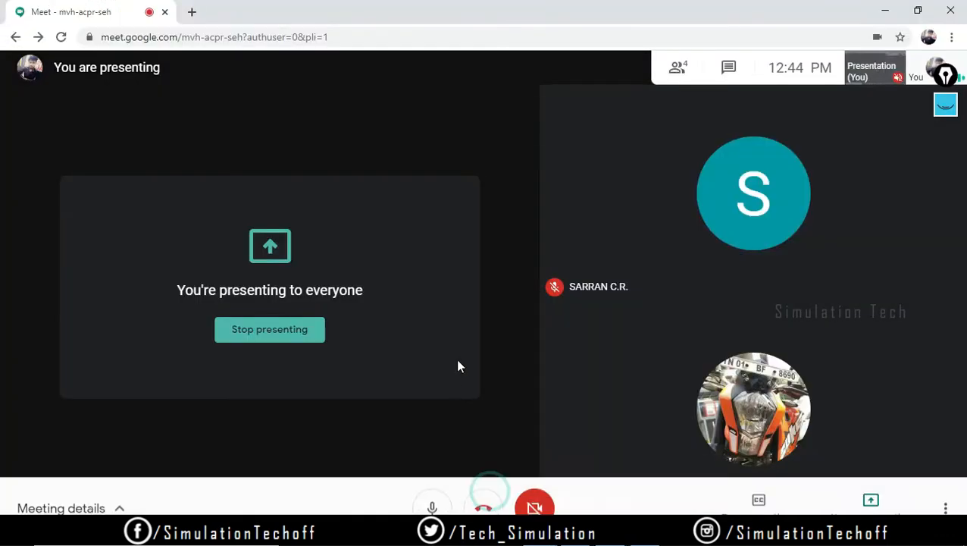
click(488, 153)
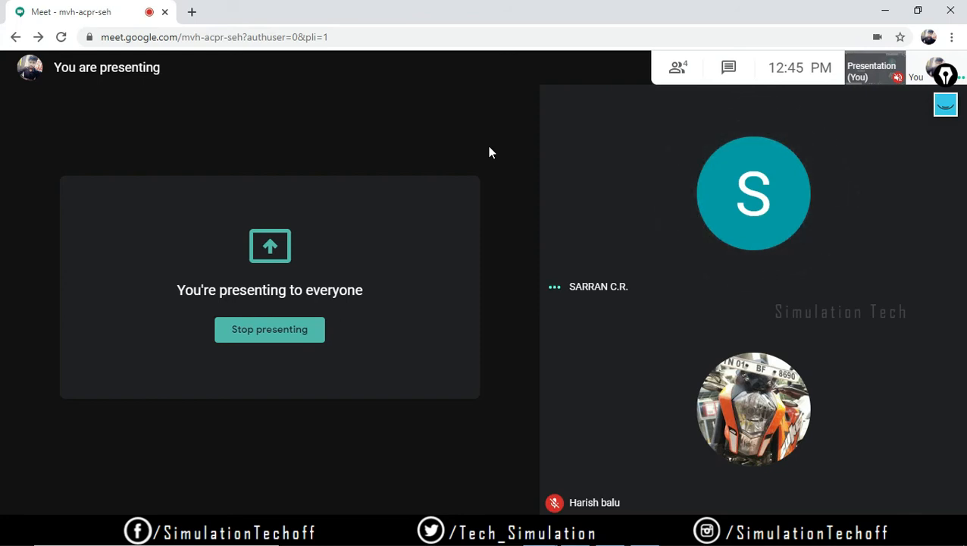
click(677, 72)
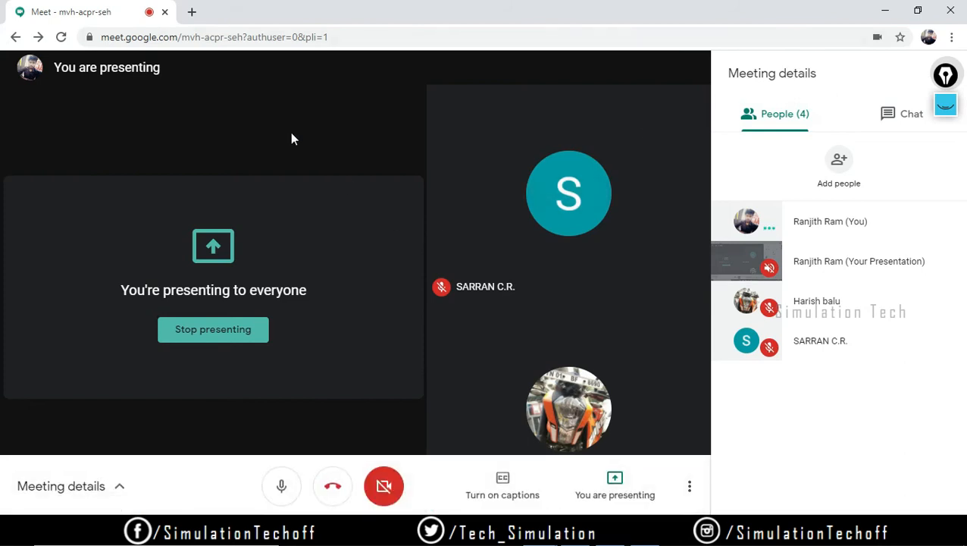
click(332, 115)
click(771, 114)
click(399, 112)
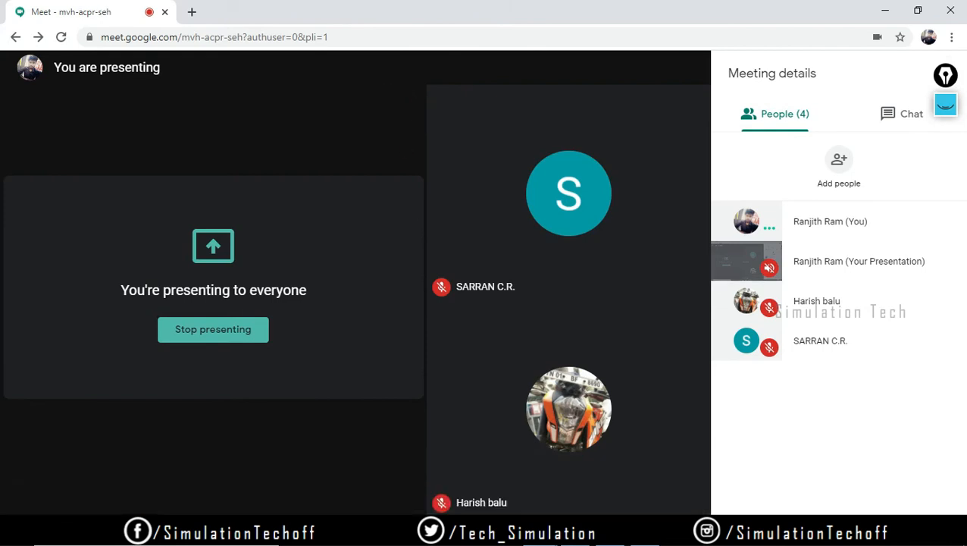
click(947, 73)
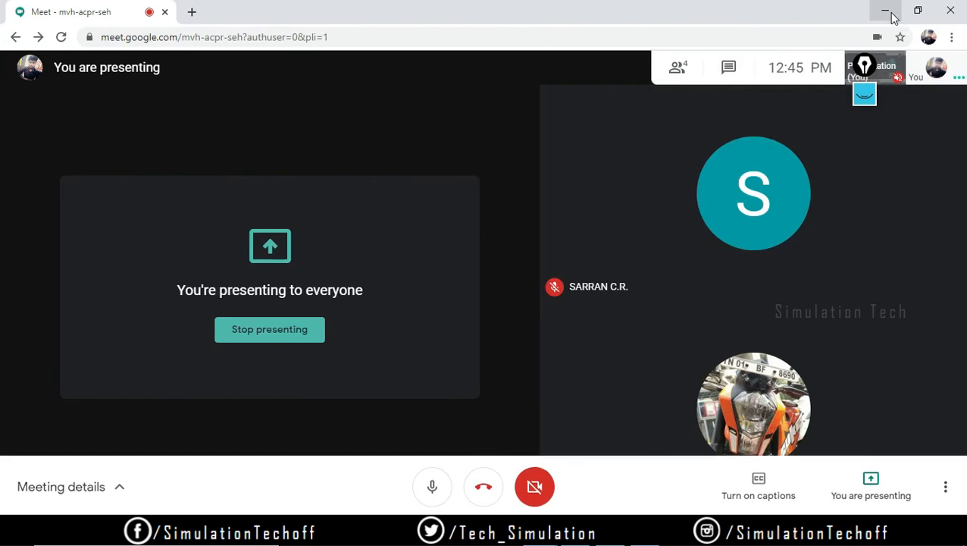
click(889, 15)
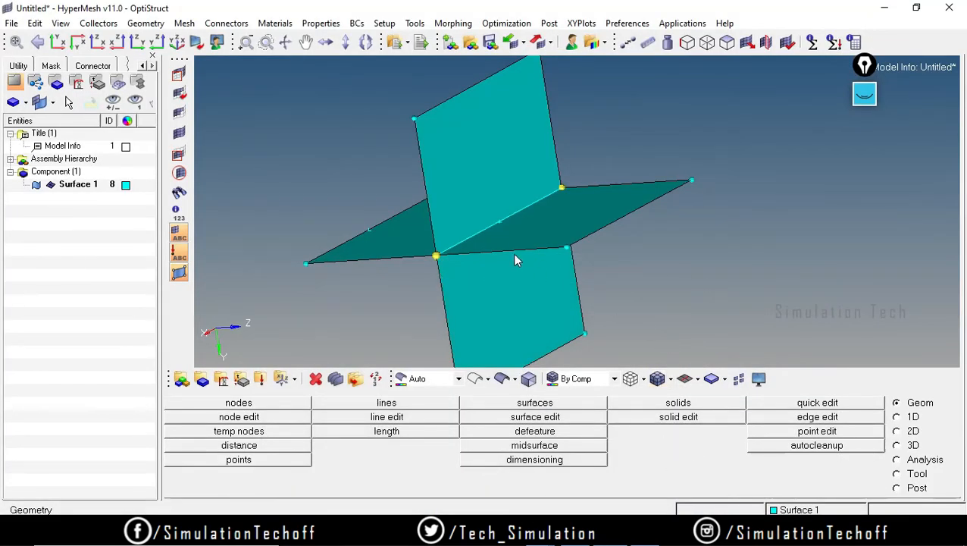
ctrl+drag(514, 256, 511, 252)
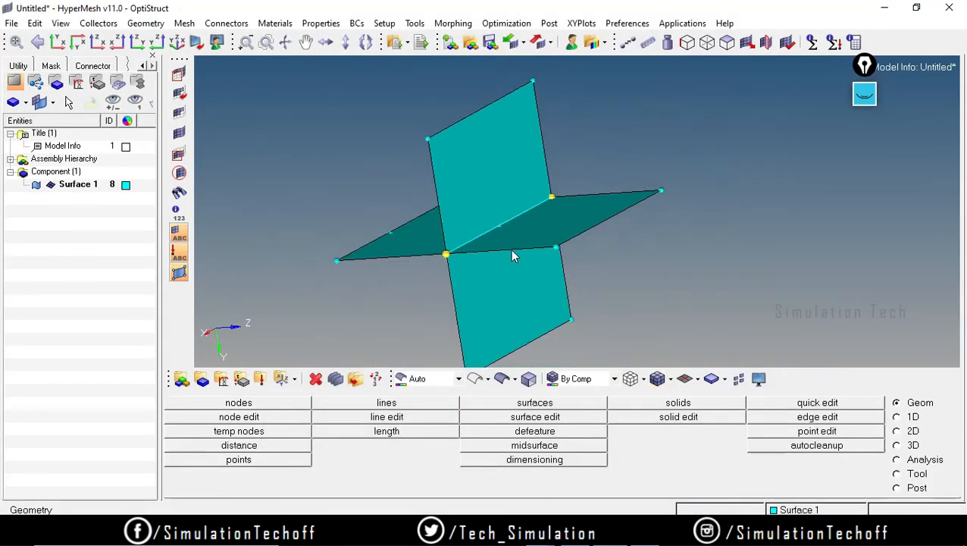
click(502, 404)
click(904, 491)
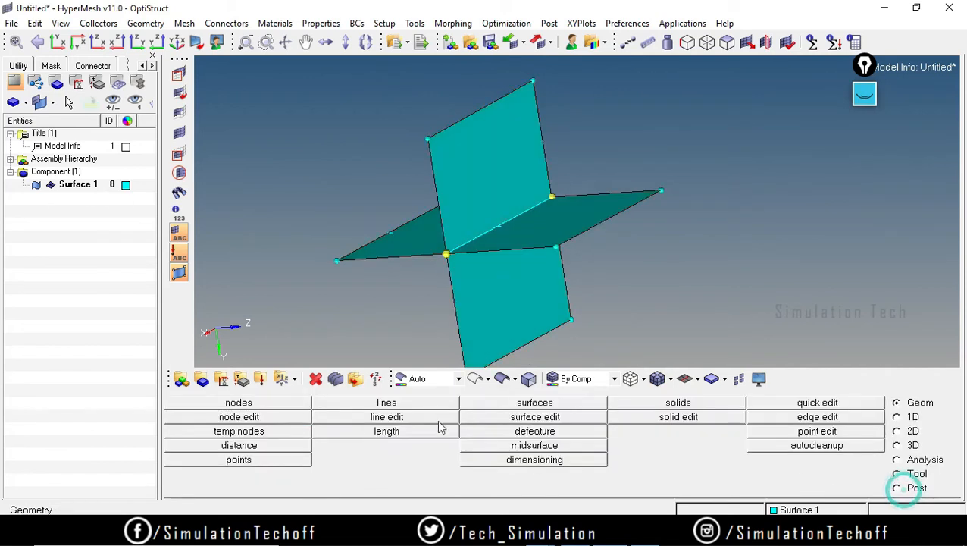
click(389, 401)
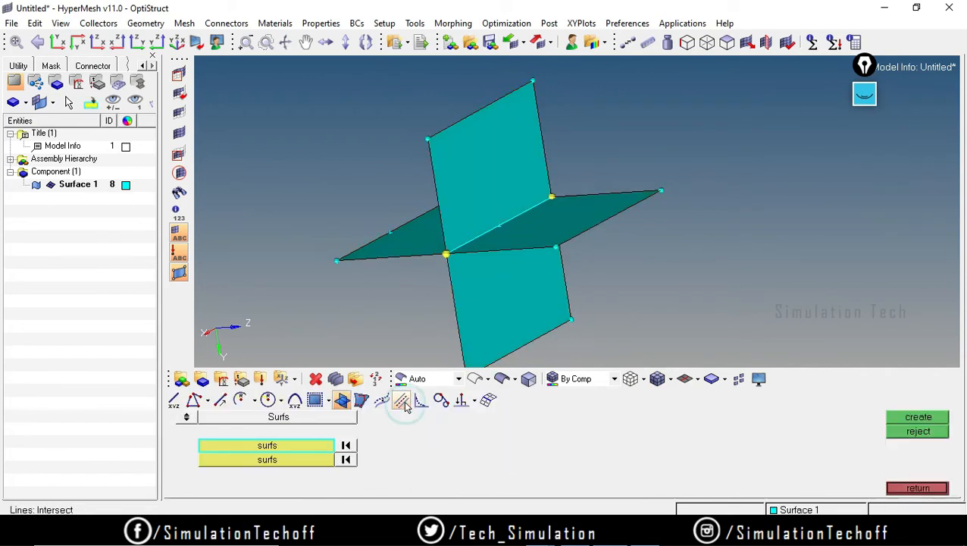
click(362, 401)
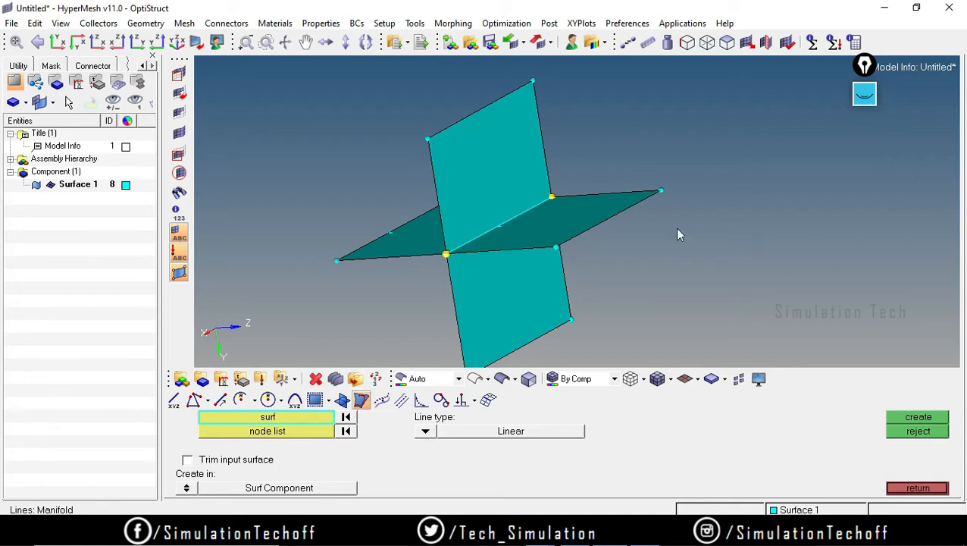
click(486, 175)
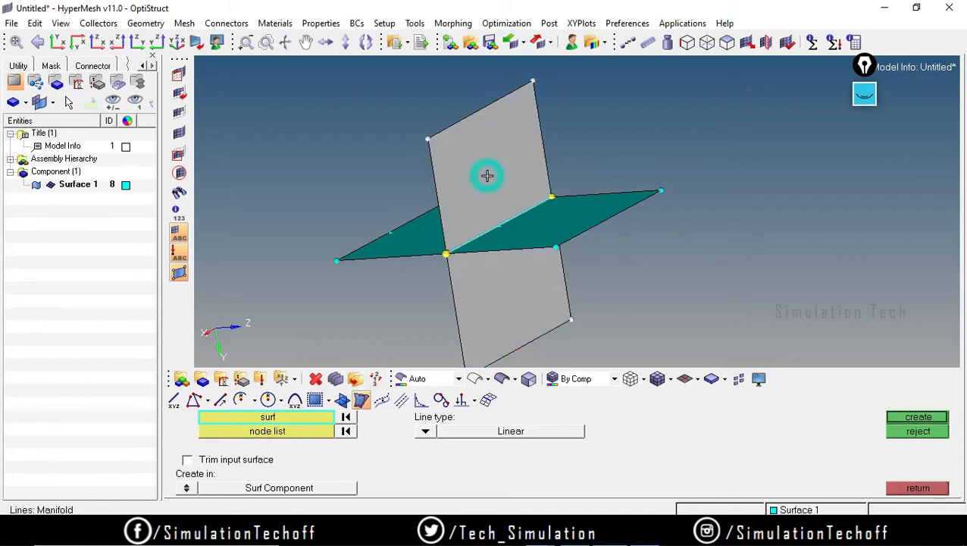
click(240, 432)
click(459, 168)
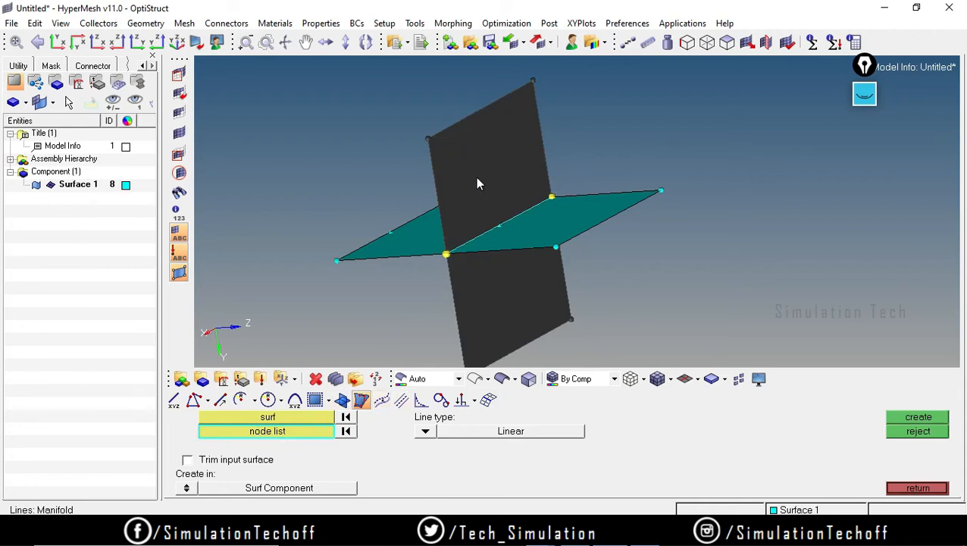
key(Escape)
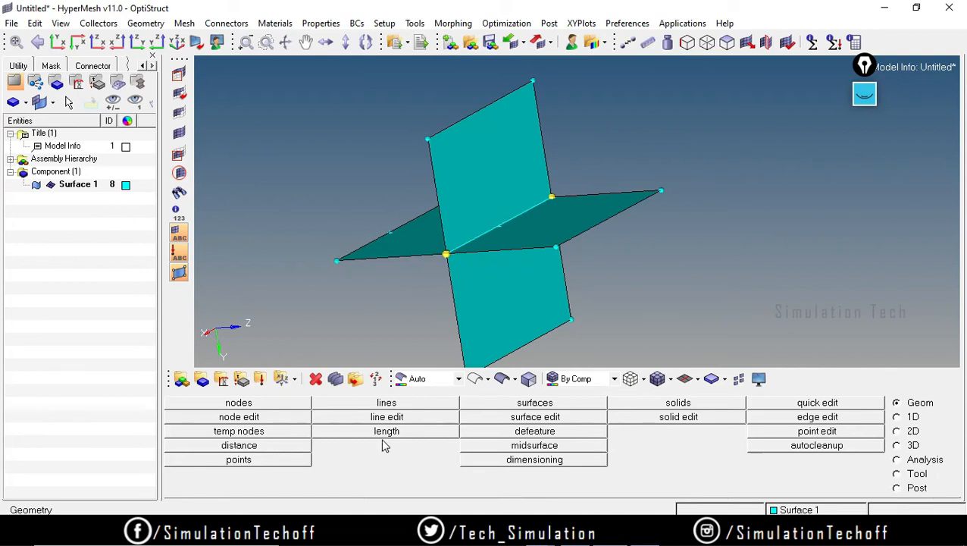
click(522, 406)
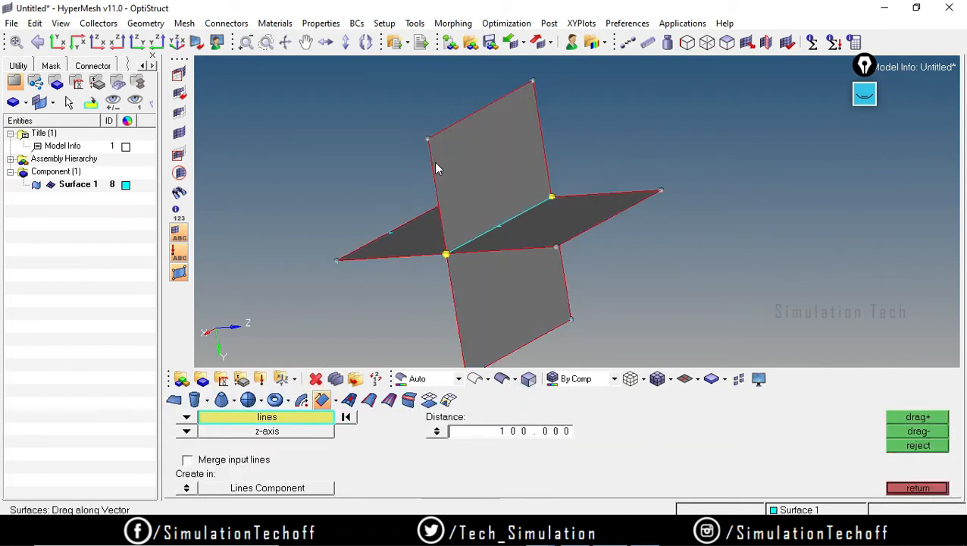
click(917, 488)
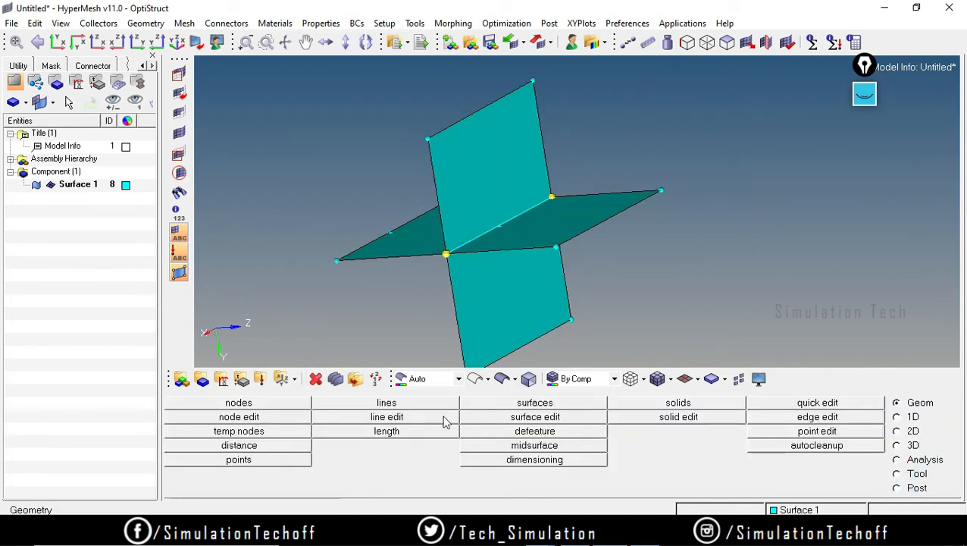
Select the horizontal surface as the base for a manifold line and activate the node selection
click(385, 402)
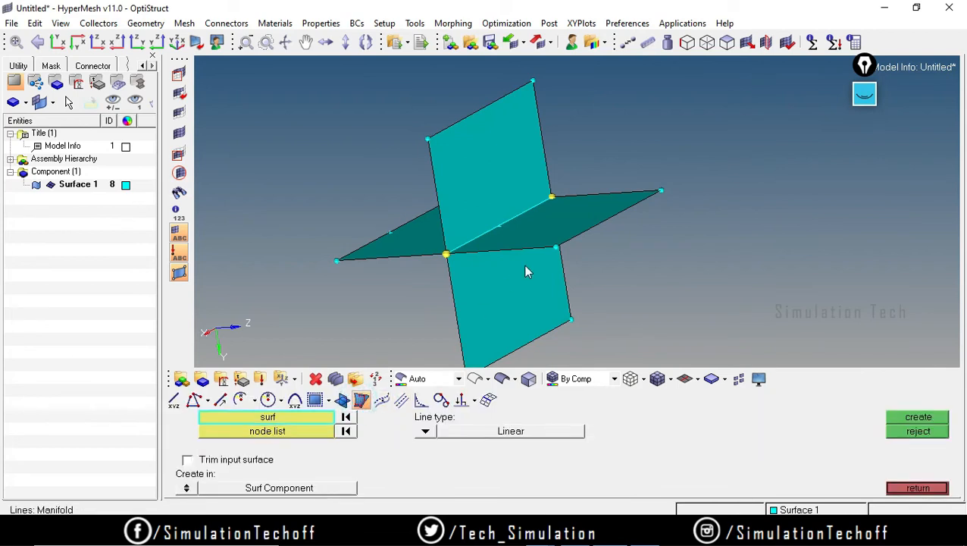
click(526, 220)
ctrl+drag(606, 285, 762, 324)
ctrl+drag(582, 177, 621, 242)
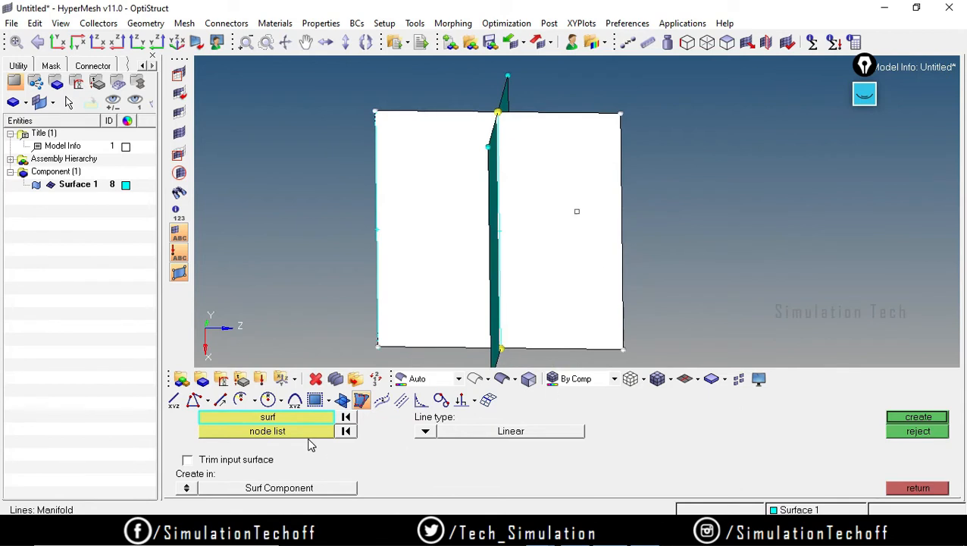
click(306, 432)
Create a zigzag manifold line of the Linear type through eight scattered points on the horizontal surface
click(533, 173)
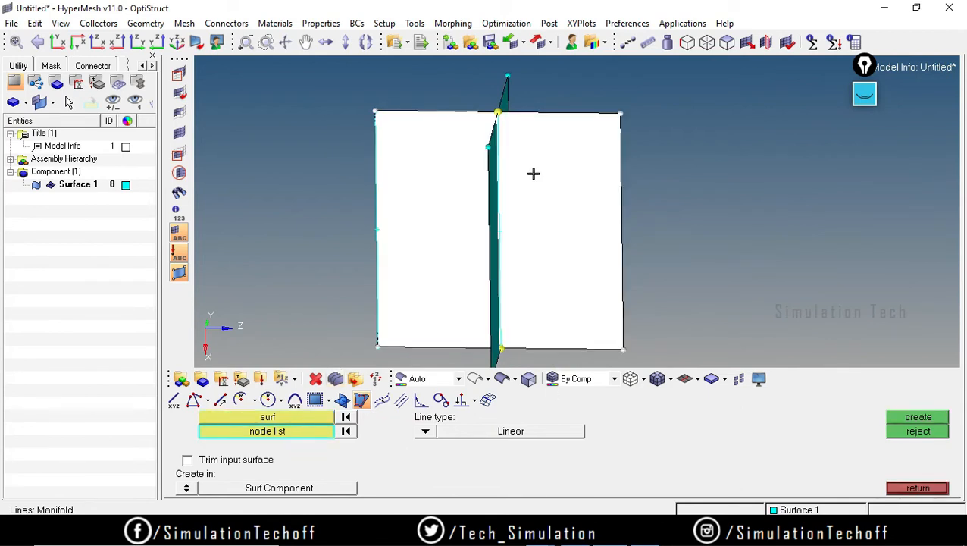
click(532, 173)
click(549, 236)
click(429, 306)
click(411, 185)
click(430, 135)
click(566, 138)
mouse_move(602, 299)
ctrl+mouse_down()
mouse_move(669, 181)
mouse_move(626, 197)
mouse_move(584, 168)
mouse_move(578, 229)
ctrl+mouse_up()
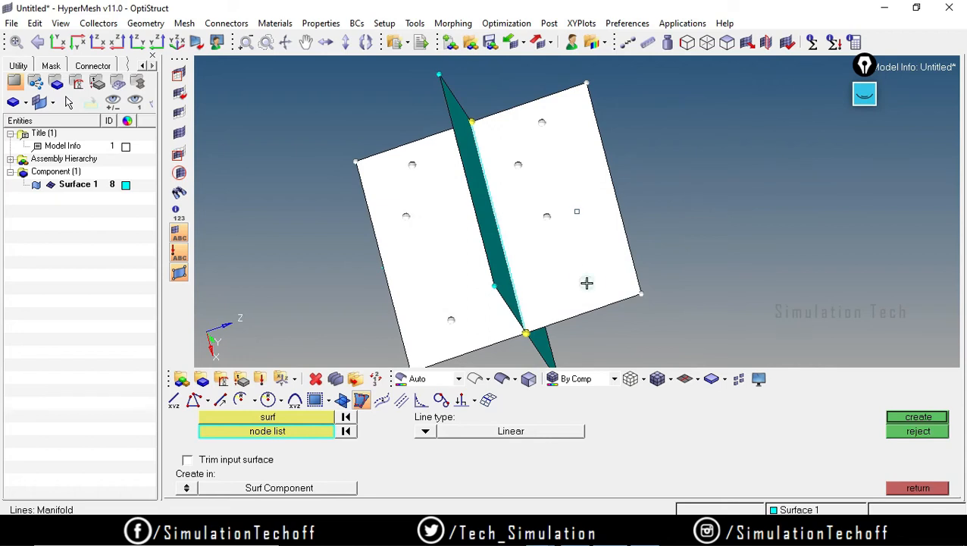
click(589, 160)
click(915, 418)
ctrl+drag(535, 206, 578, 193)
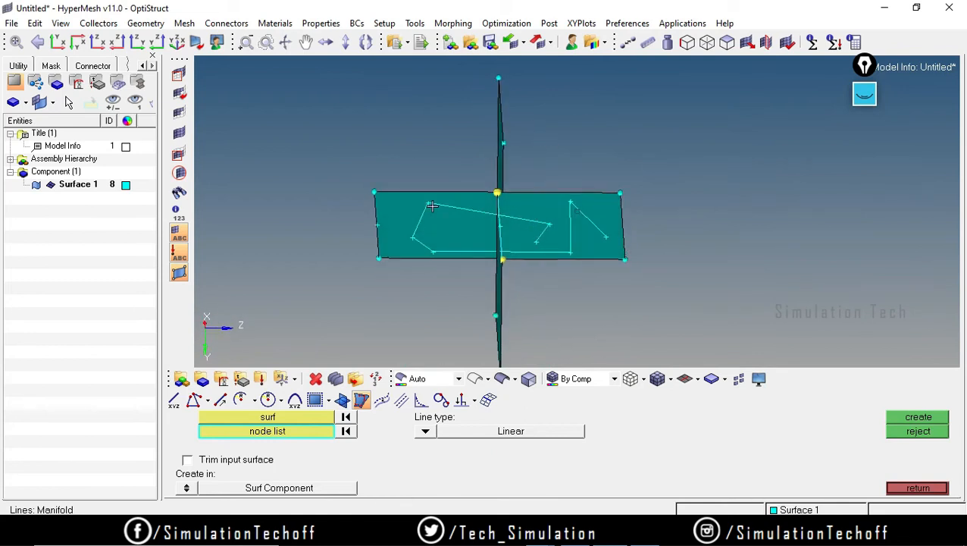
ctrl+drag(674, 208, 490, 184)
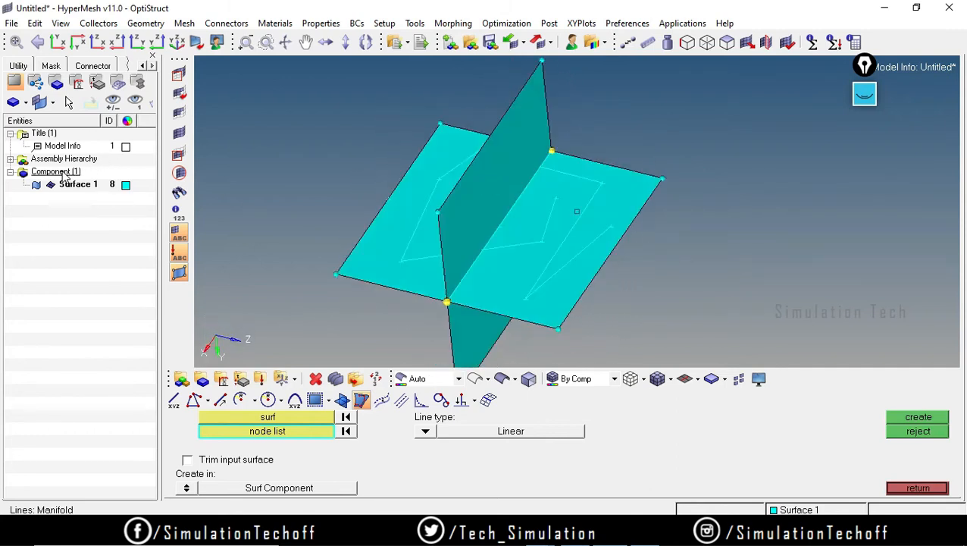
Create a component named Line with its own black color instead of copying the Surface 1 settings
right_click(65, 174)
click(114, 177)
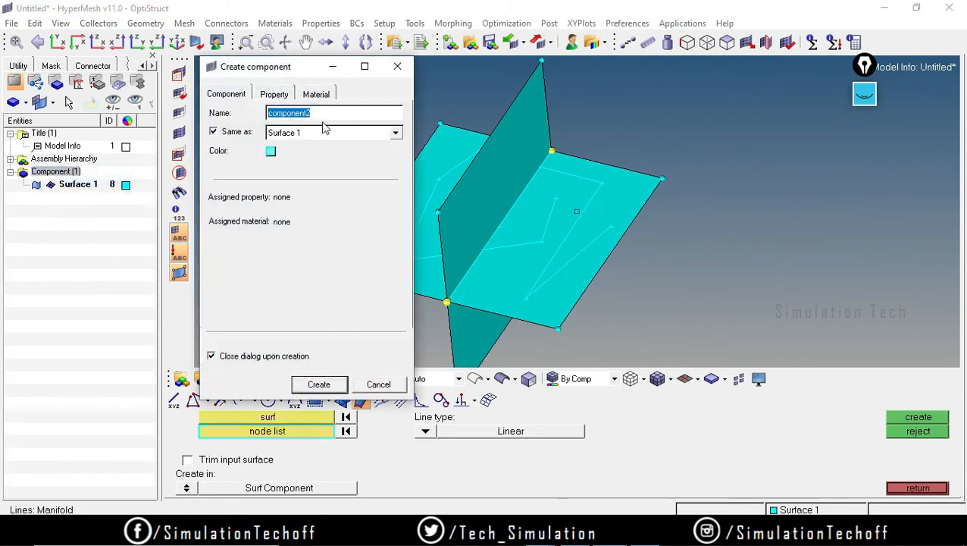
text(Line)
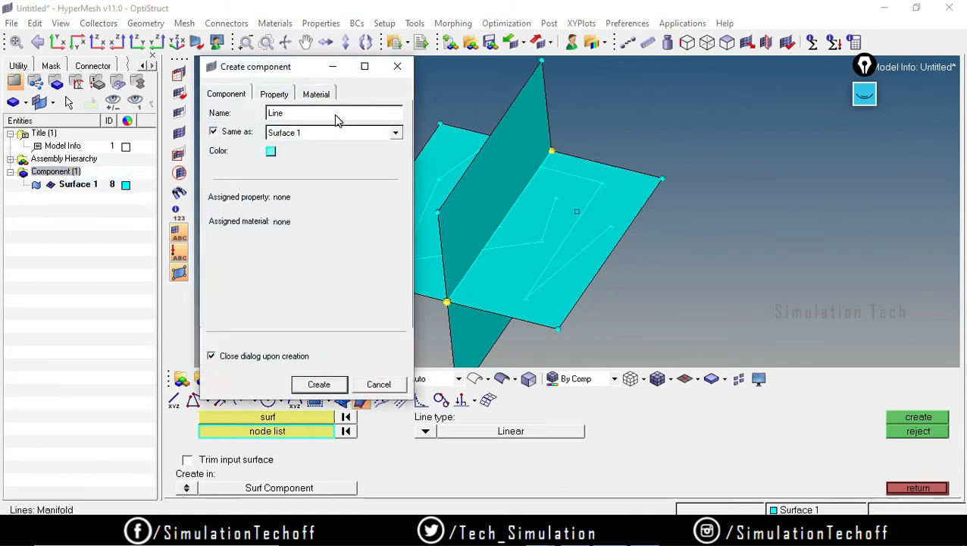
click(270, 152)
click(213, 131)
click(270, 152)
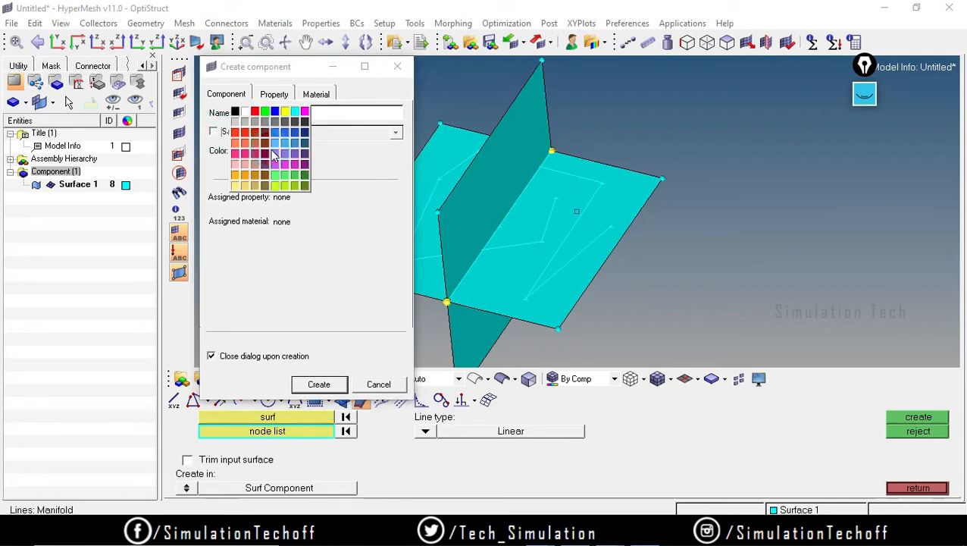
click(236, 112)
click(318, 384)
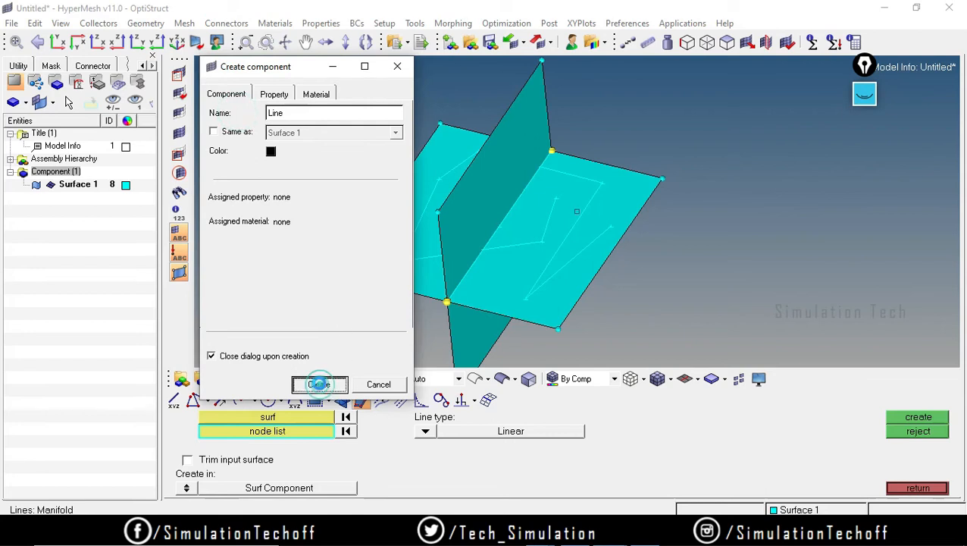
Organize all displayed lines into the Line component by moving them
click(940, 487)
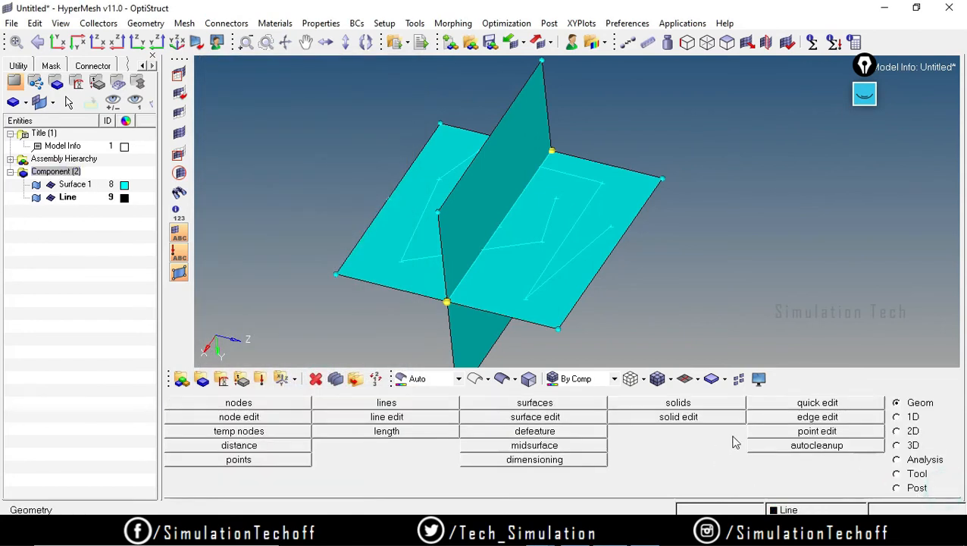
click(905, 475)
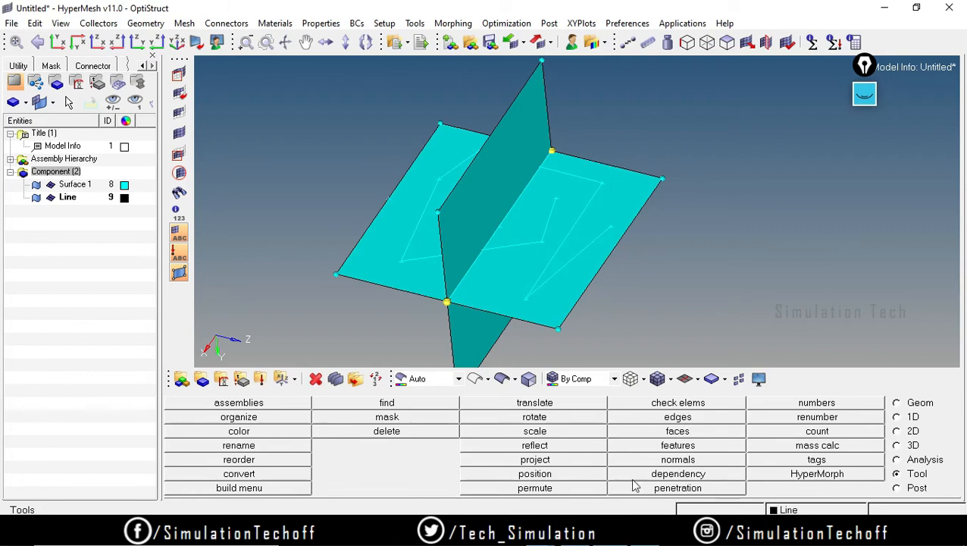
click(239, 417)
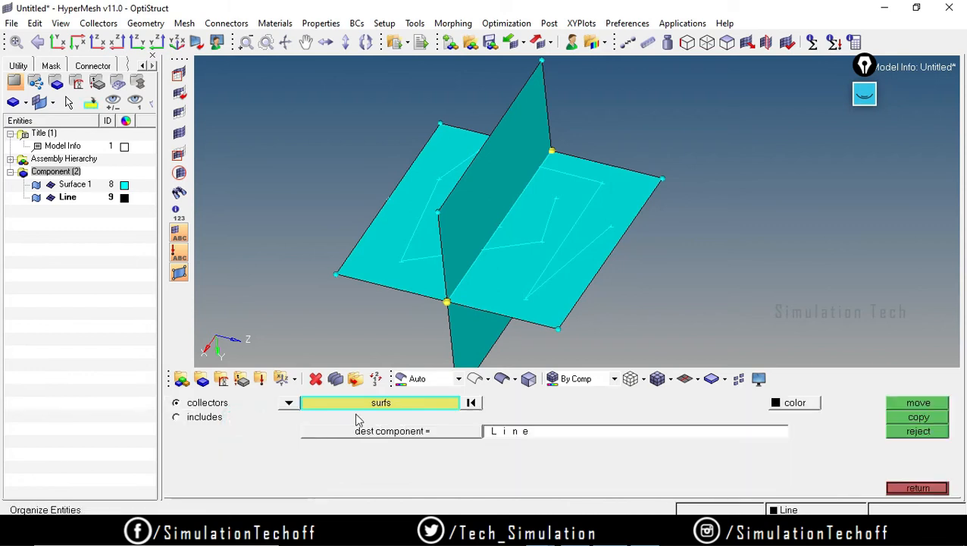
click(288, 404)
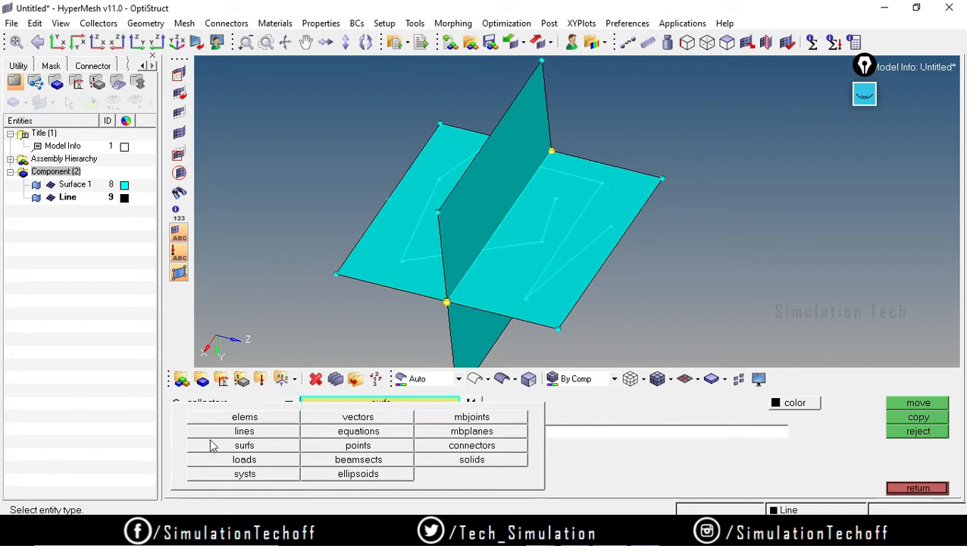
click(257, 433)
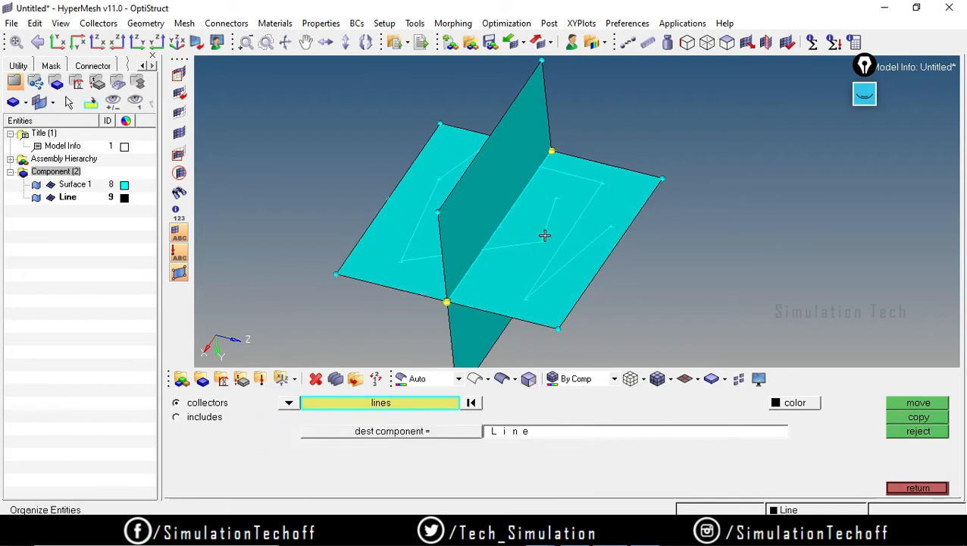
click(352, 397)
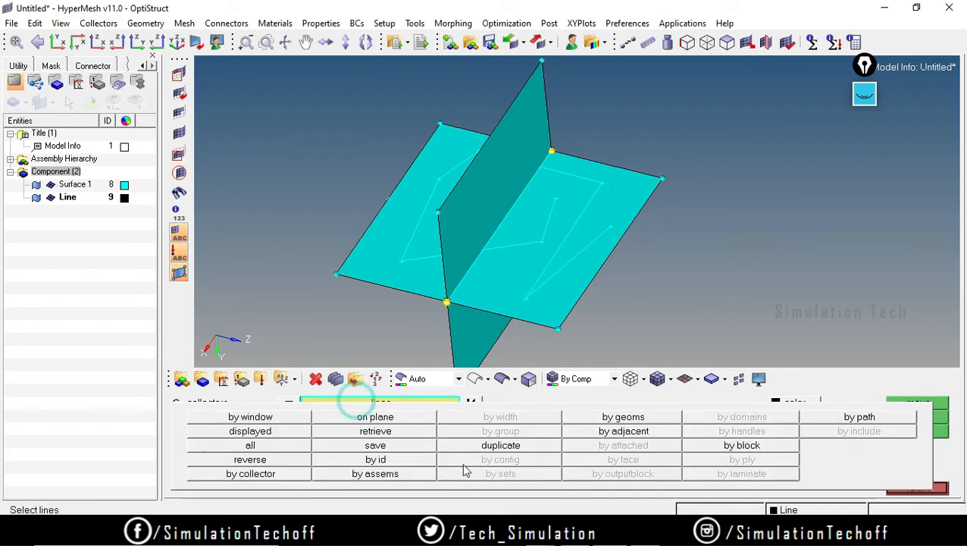
click(265, 430)
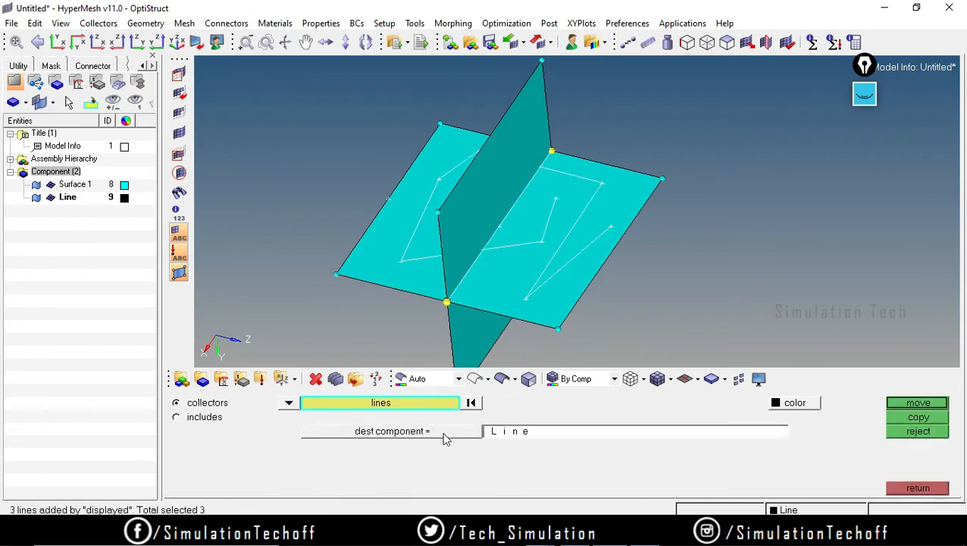
click(917, 403)
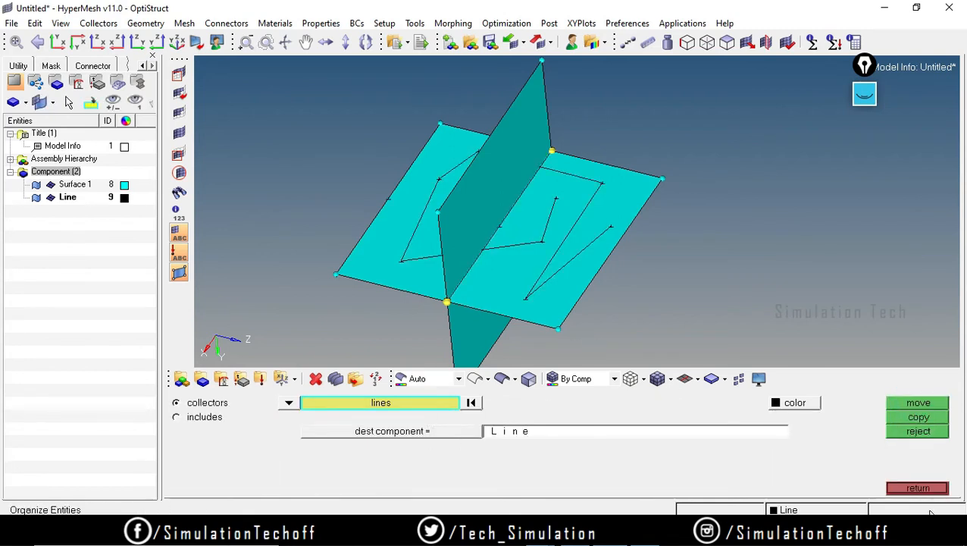
click(924, 492)
Examine the destination component and line type options for manifold lines, keeping Surf Component and Linear
ctrl+scroll(488, 278, down, 1)
ctrl+scroll(488, 279, up, 1)
ctrl+drag(486, 273, 512, 280)
ctrl+drag(679, 229, 576, 213)
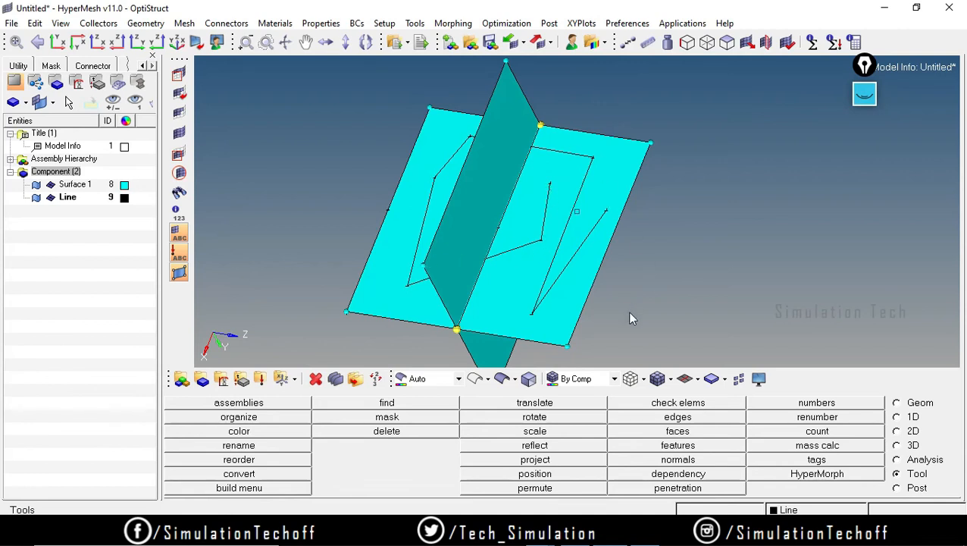
click(905, 402)
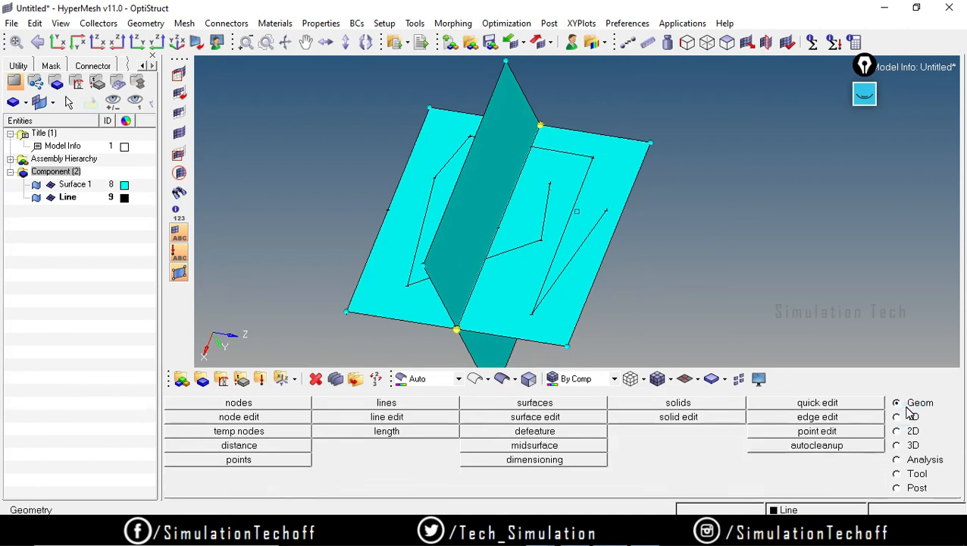
click(376, 404)
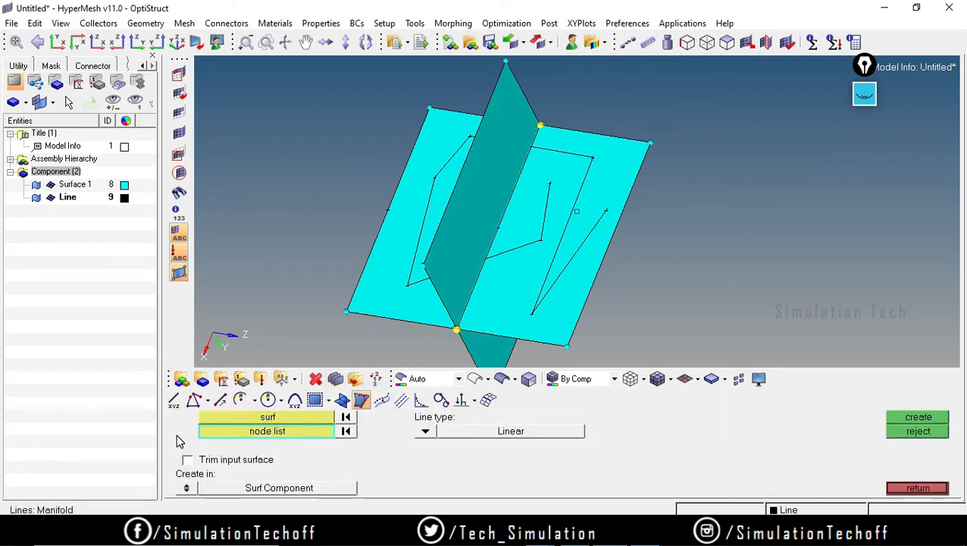
click(186, 487)
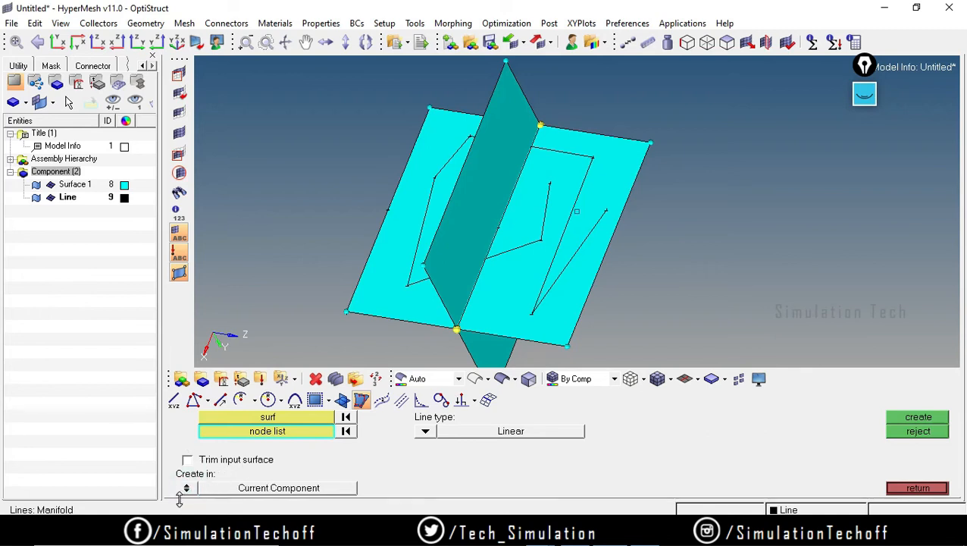
click(186, 487)
click(186, 488)
click(187, 487)
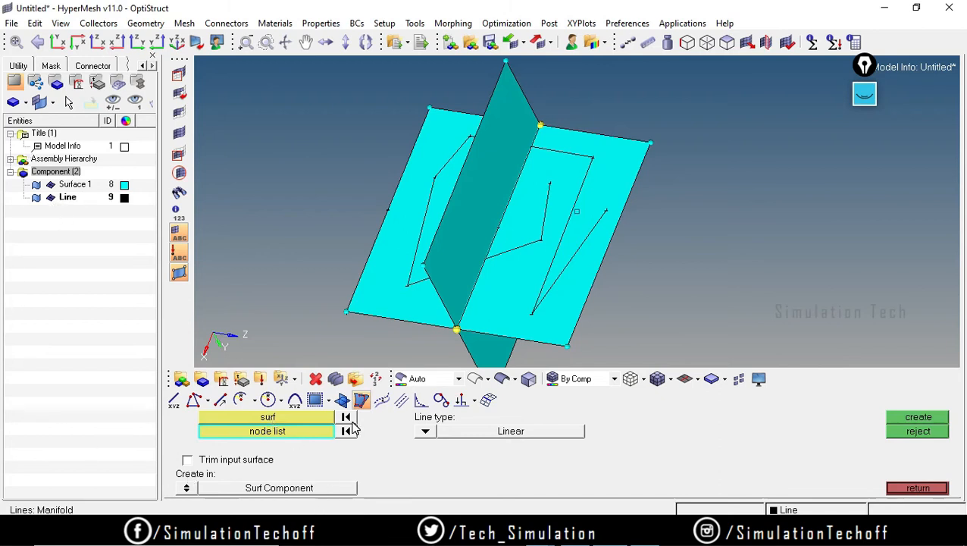
click(426, 432)
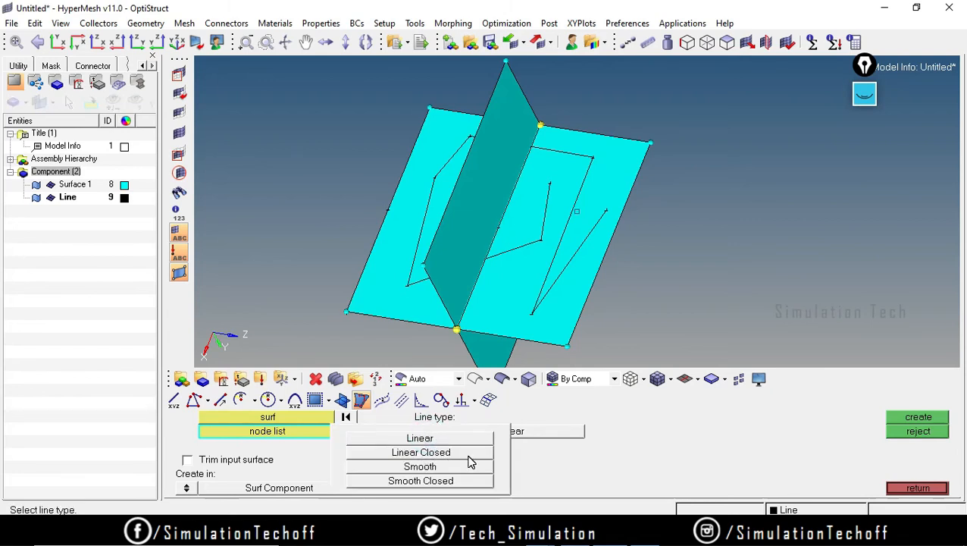
click(491, 438)
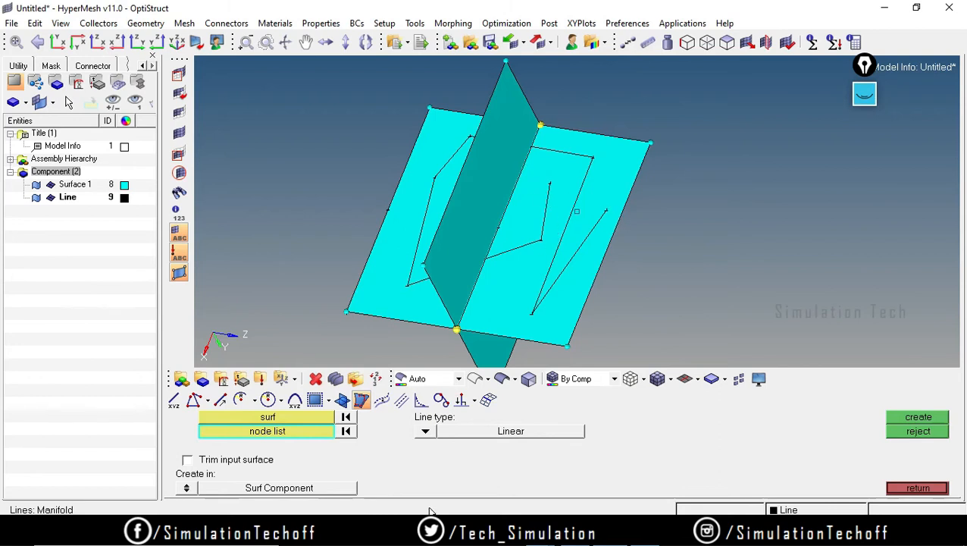
click(425, 431)
Try a uniform positive offset of 2.000 on the zigzag manifold line, and reject the result
click(382, 400)
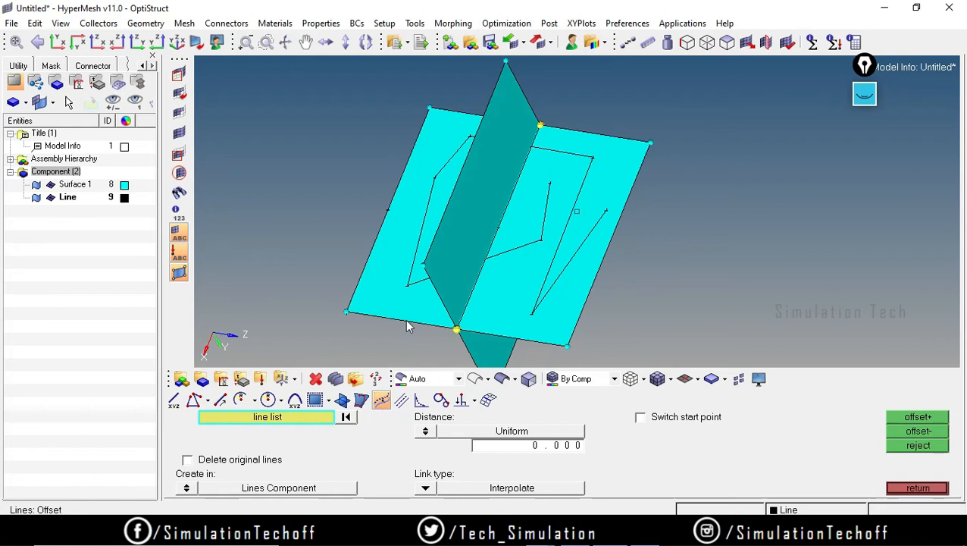
click(513, 251)
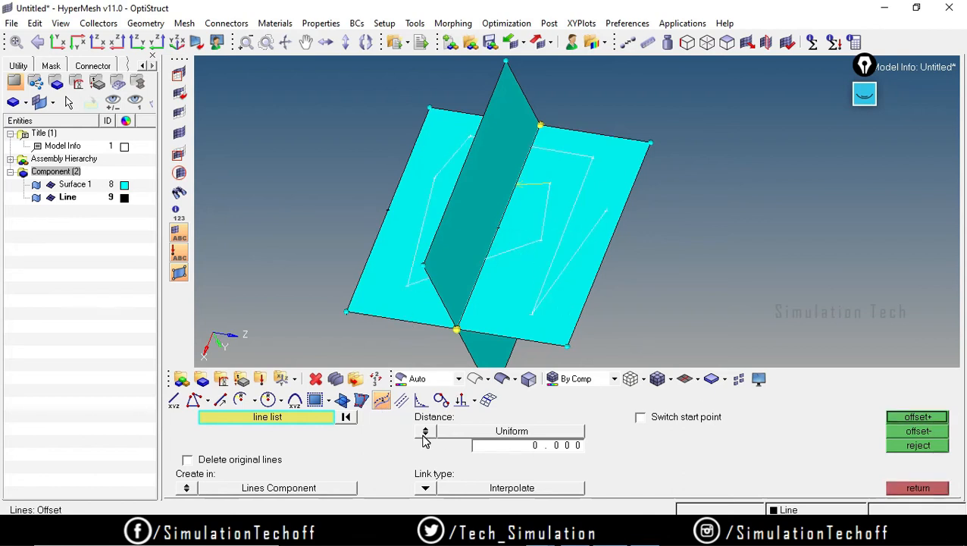
click(542, 448)
text(2.000)
click(917, 417)
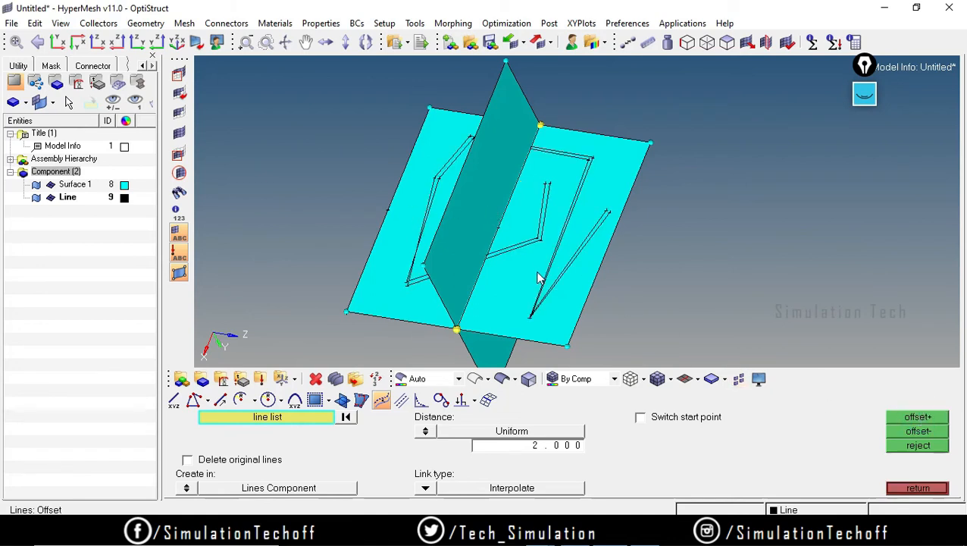
scroll(544, 273, down, 3)
scroll(529, 241, up, 8)
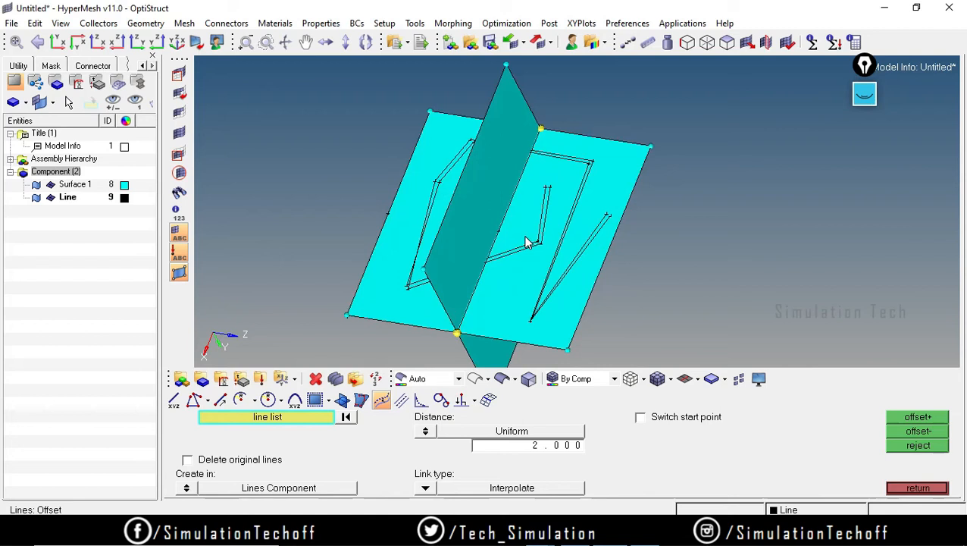
click(922, 446)
Try a uniform offset of 10.000 on the zigzag line in the positive and negative directions, rejecting each result
click(531, 447)
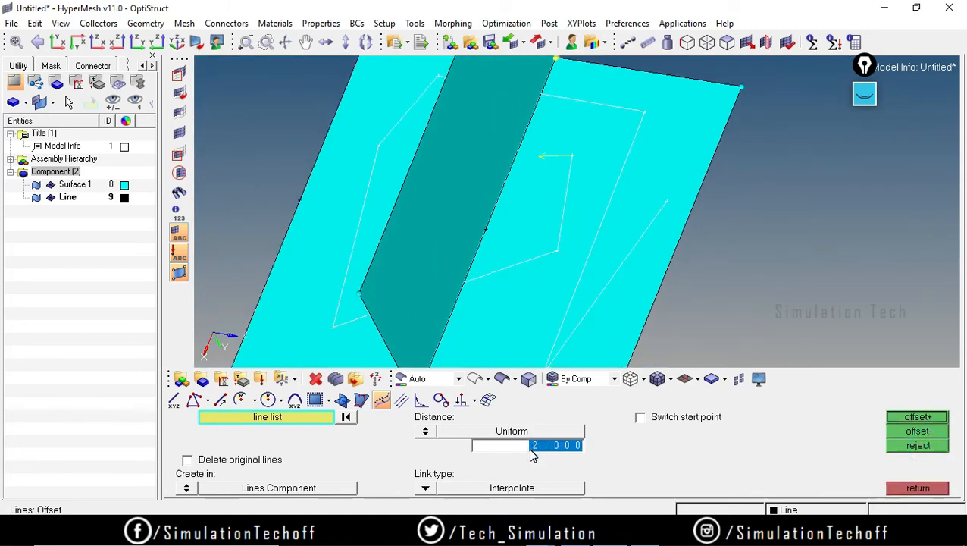
text(10)
key(Return)
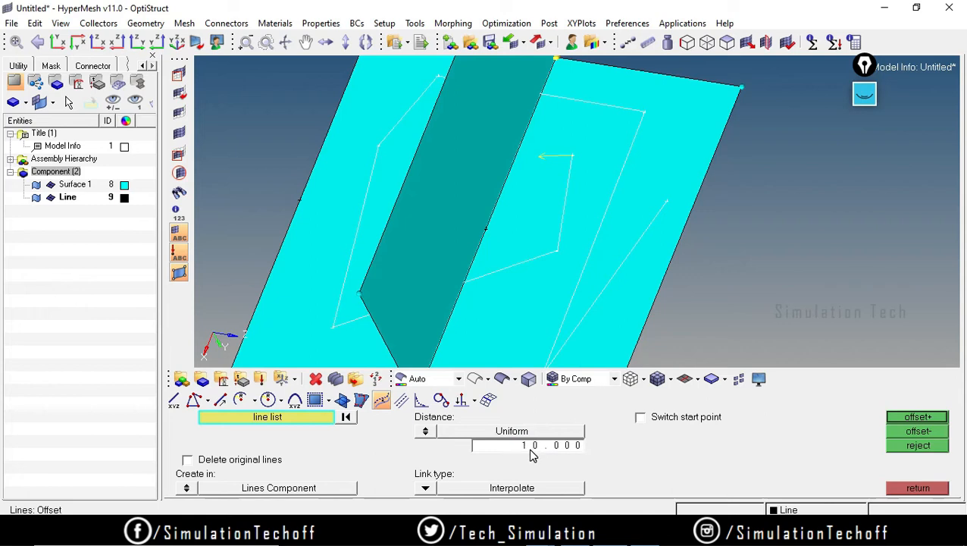
click(914, 417)
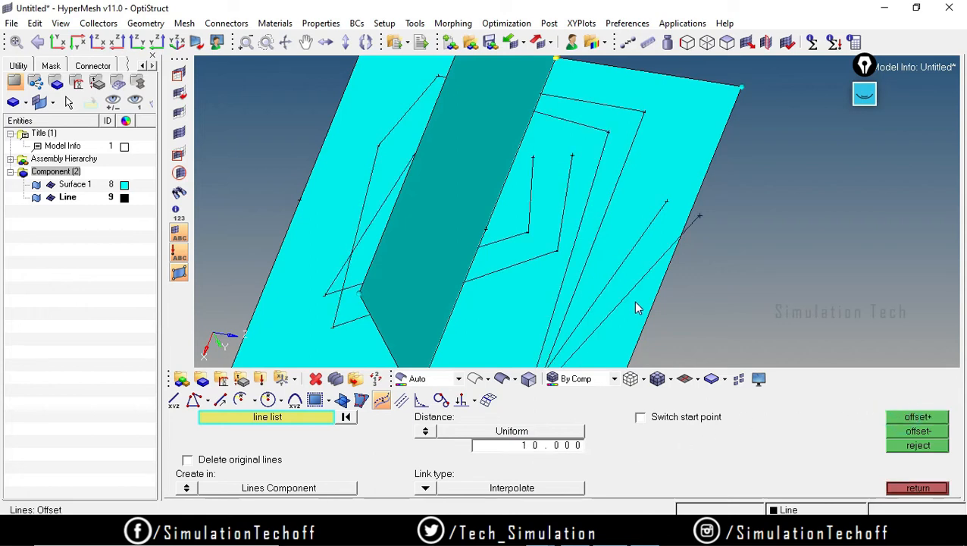
ctrl+scroll(601, 275, down, 3)
ctrl+scroll(599, 276, up, 1)
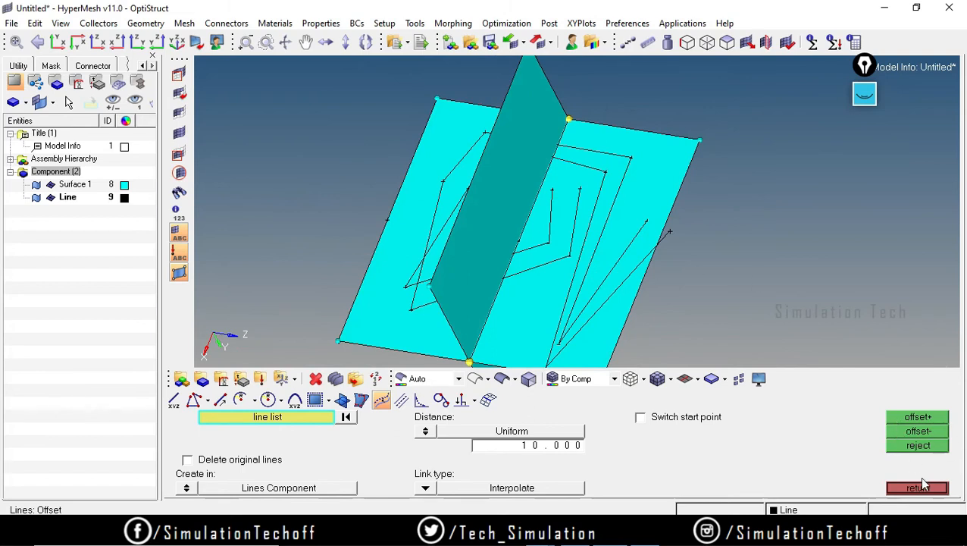
click(917, 448)
click(920, 432)
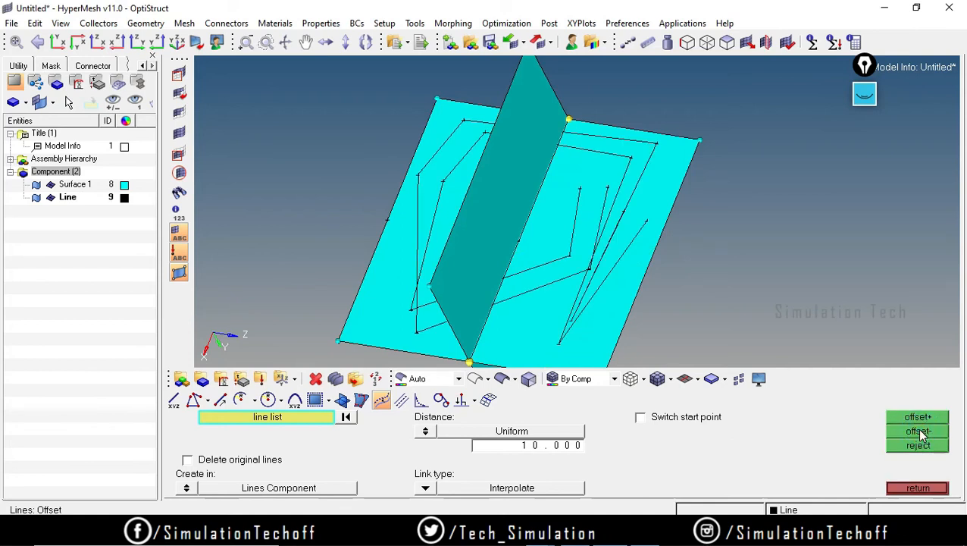
click(922, 446)
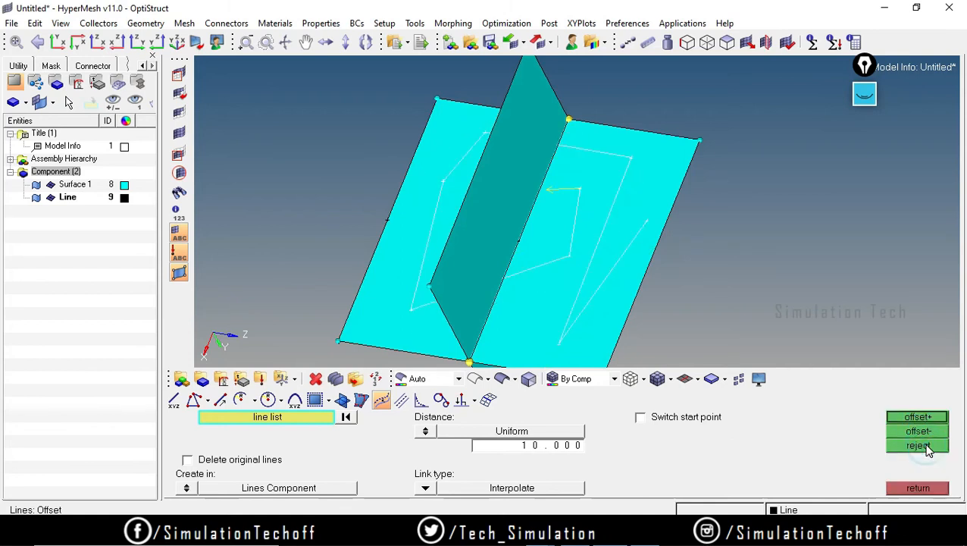
Try the positive 10.000 offset with deletion of the original lines enabled, reject it, and leave line creation
click(187, 459)
click(918, 417)
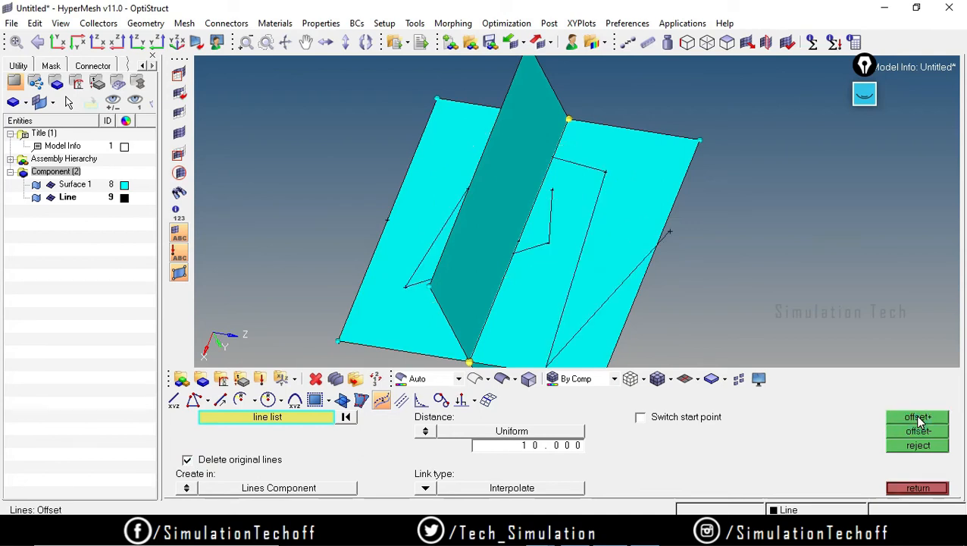
click(920, 446)
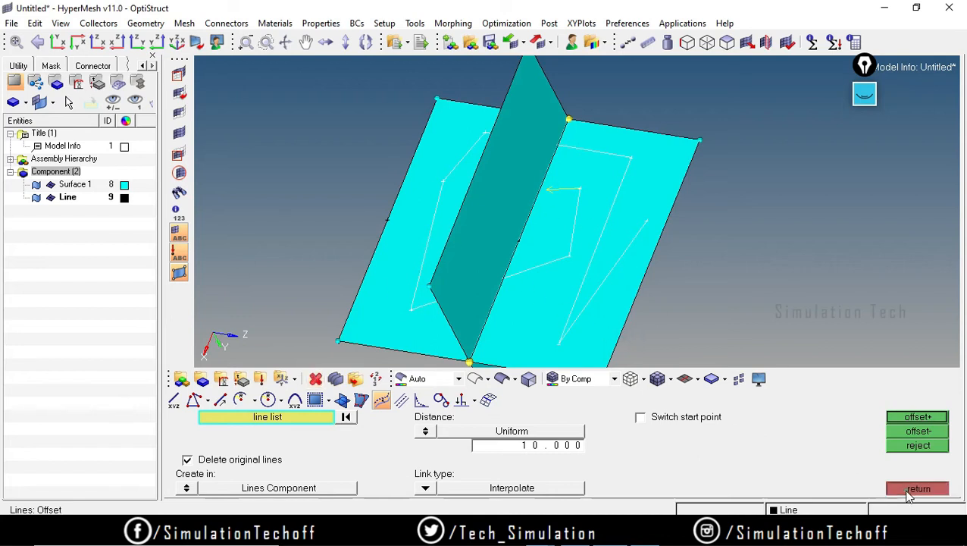
click(917, 487)
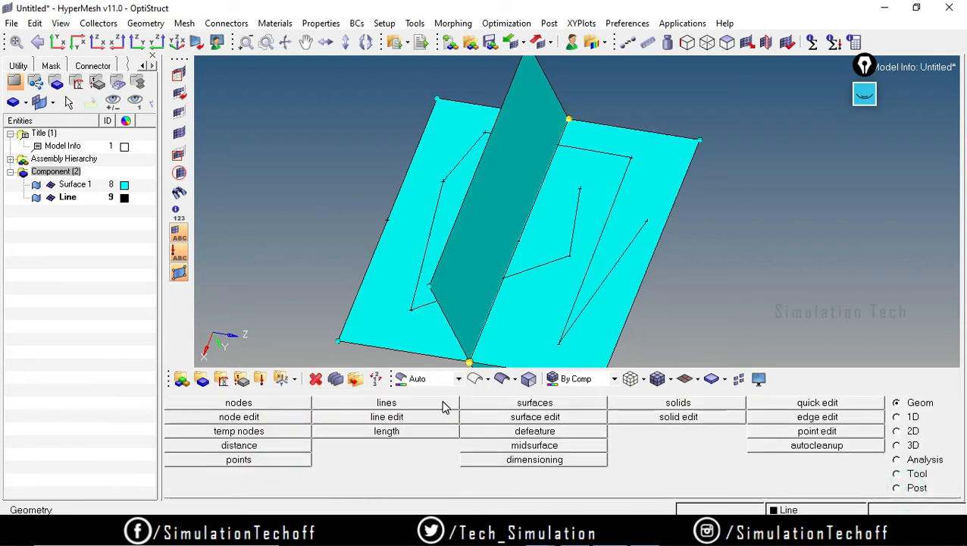
click(387, 404)
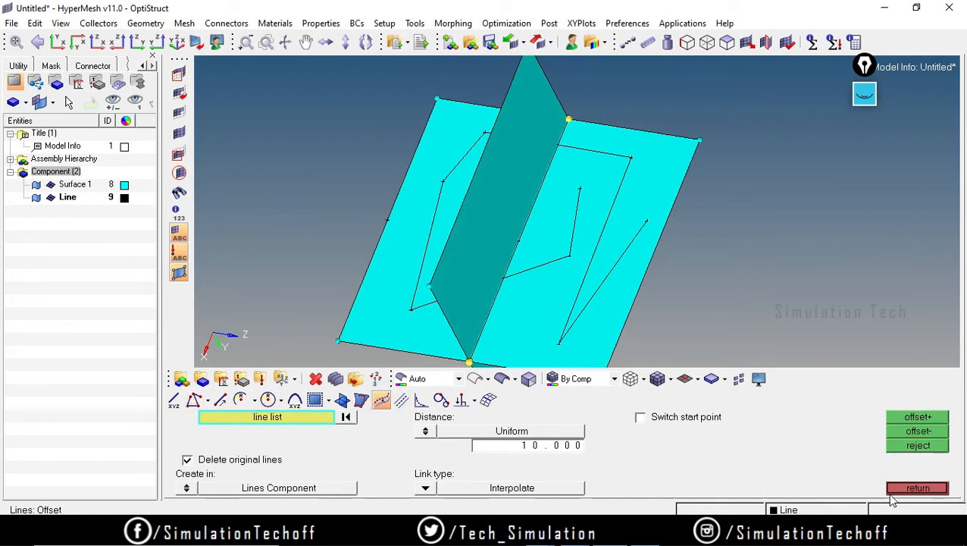
click(917, 488)
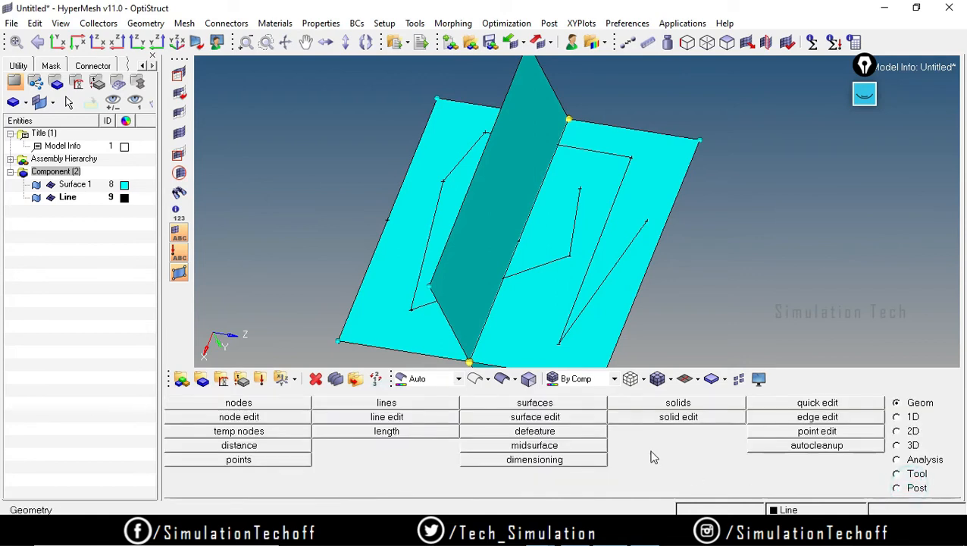
Create a node on the horizontal surface between the intersection line and the zigzag line's sharp corner
click(221, 406)
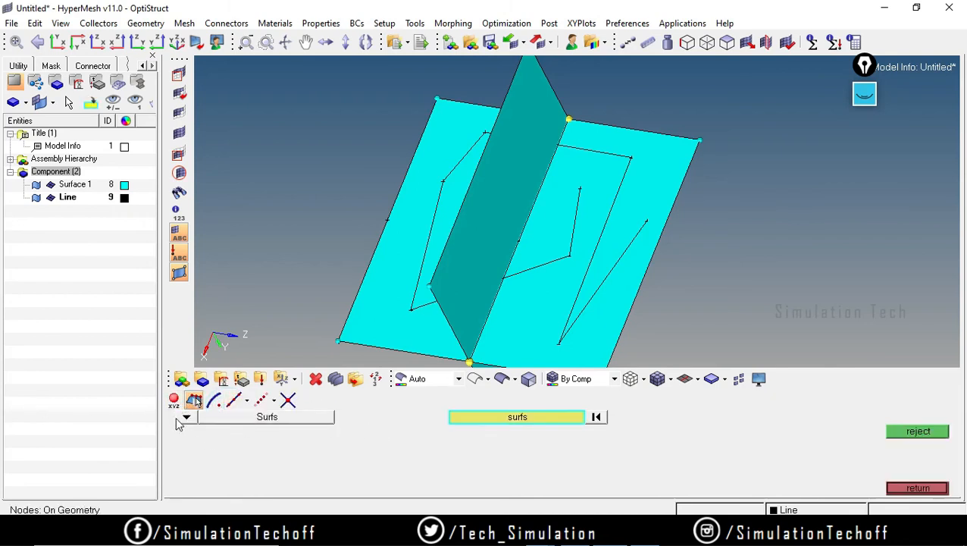
click(553, 336)
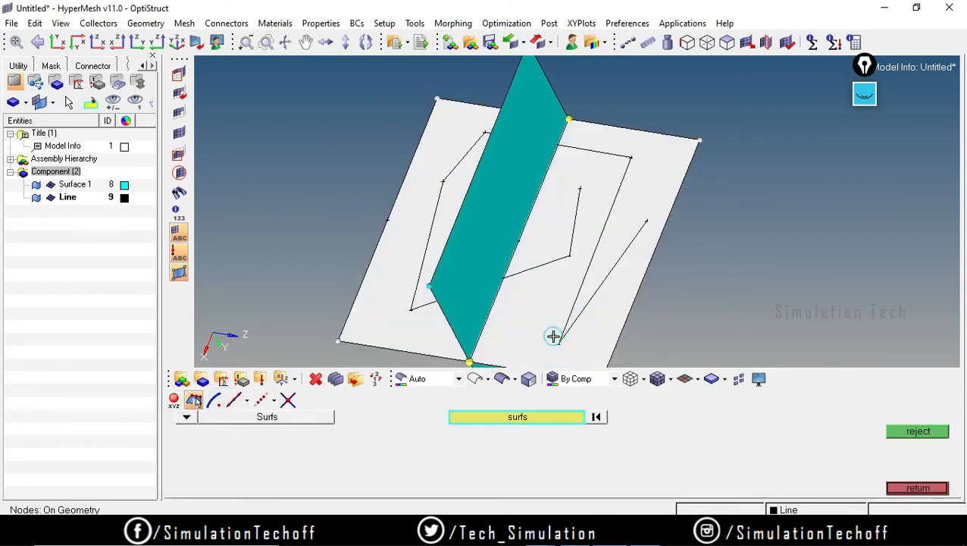
click(524, 314)
click(907, 489)
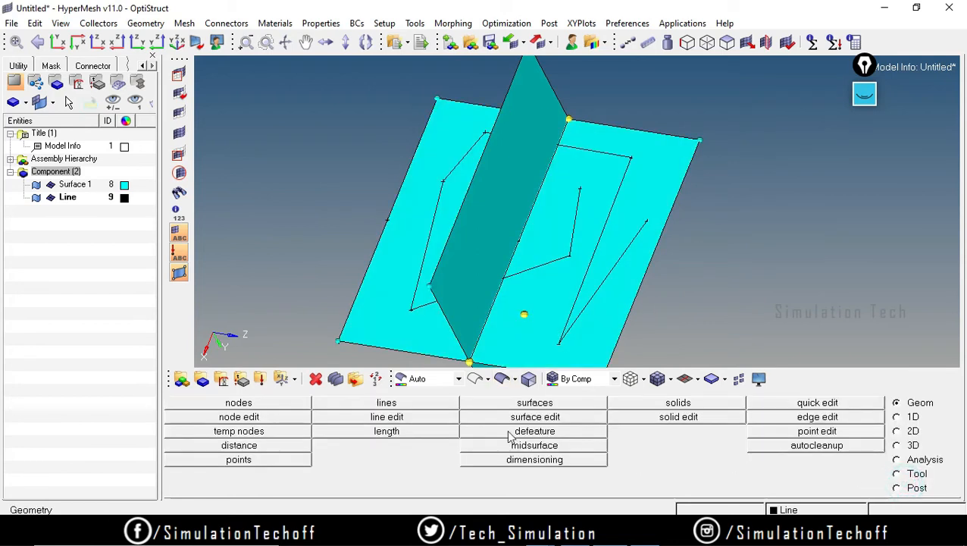
Try a center-and-radius circle of radius 50.000 at the new node with the z-axis as normal, and reject it
click(430, 412)
click(278, 401)
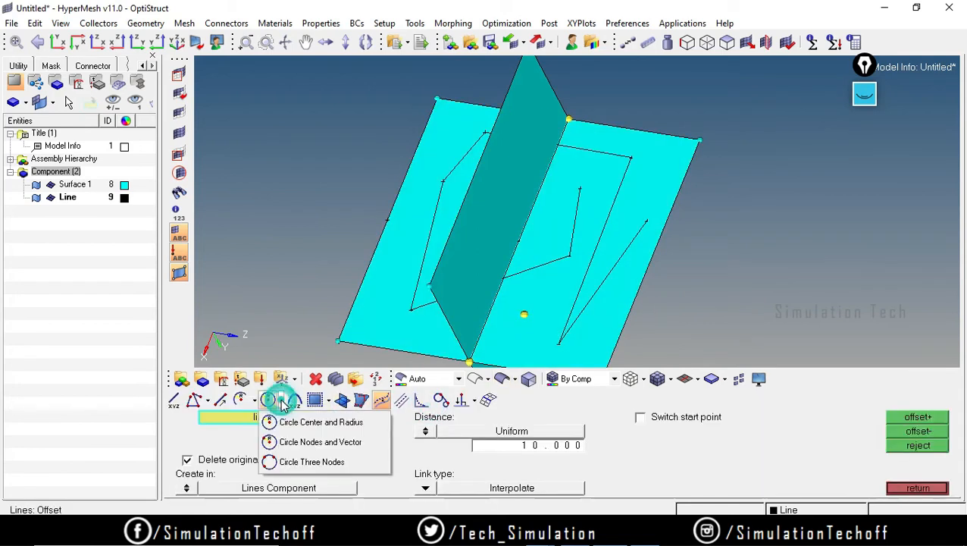
click(348, 425)
click(524, 312)
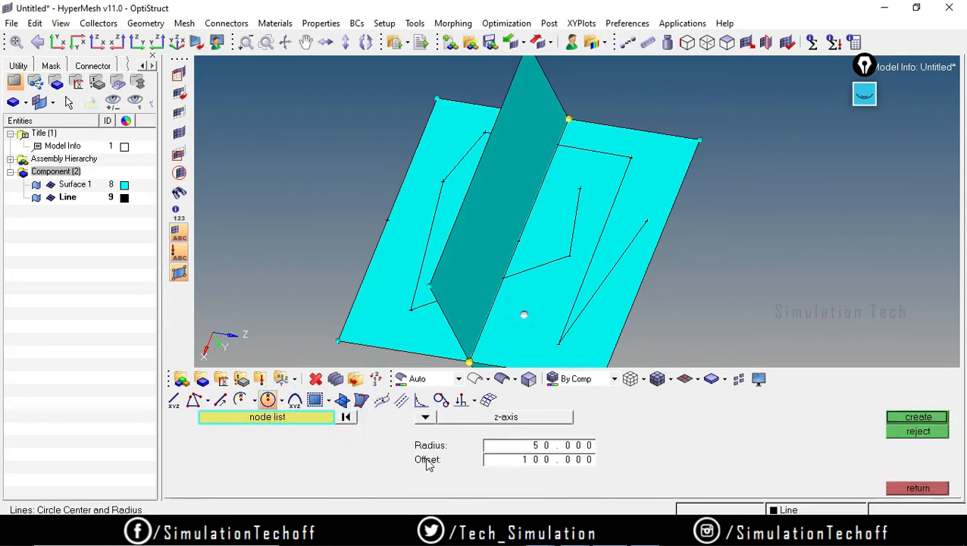
click(905, 419)
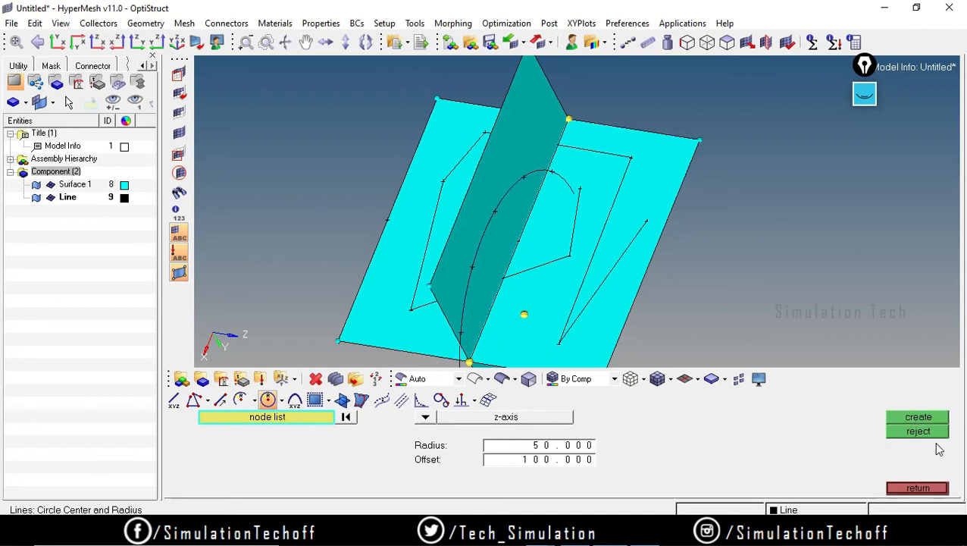
click(918, 431)
click(425, 417)
click(418, 451)
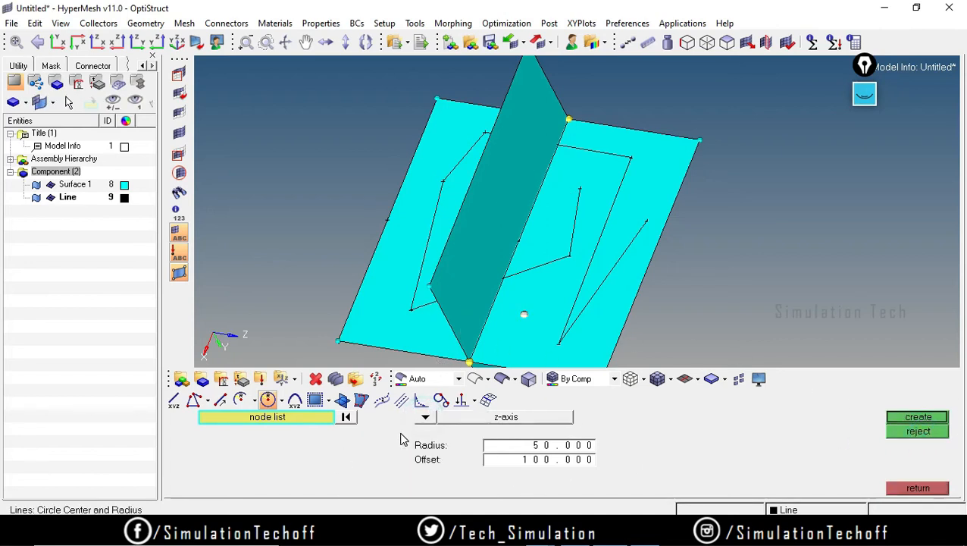
click(425, 416)
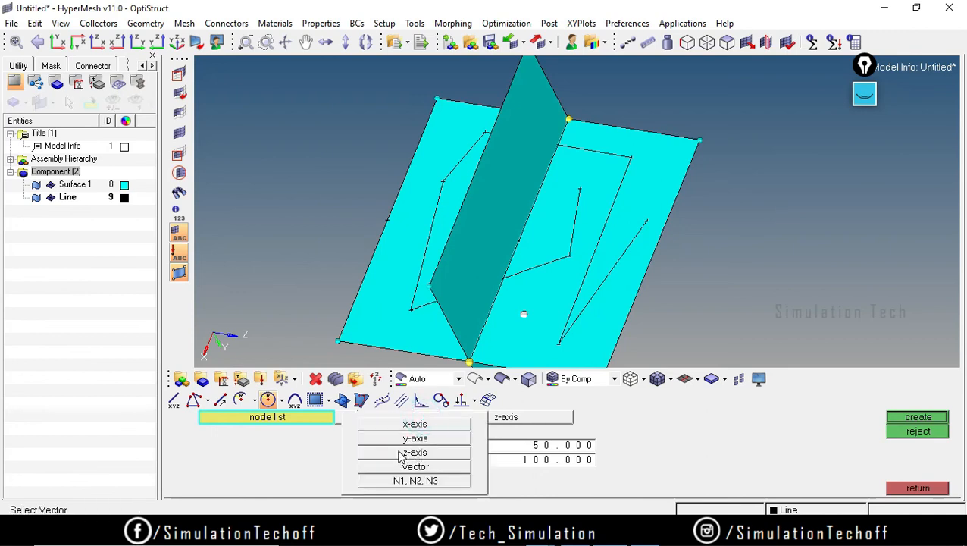
click(415, 453)
click(921, 418)
click(918, 431)
Create a circle of radius 20 centered on the new node with the y-axis as its normal
click(426, 417)
click(447, 439)
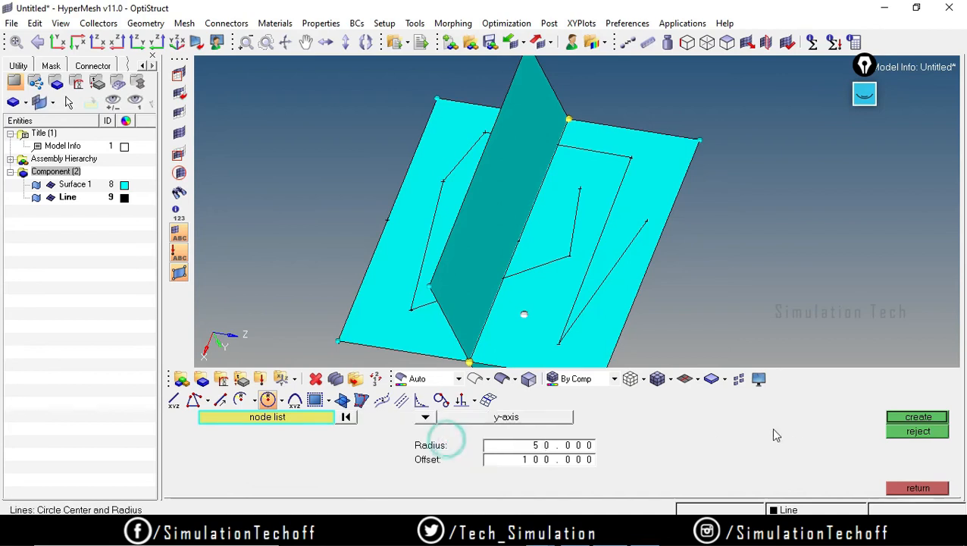
click(574, 447)
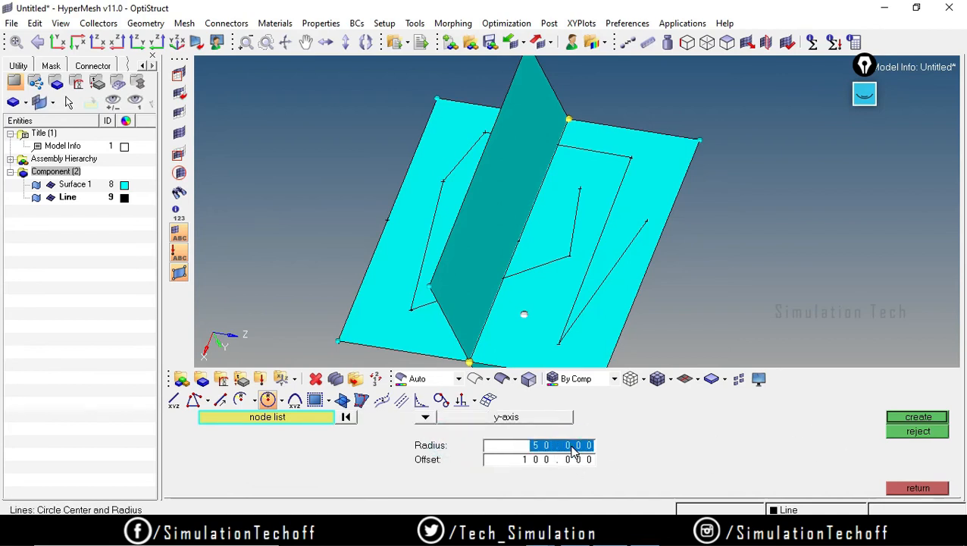
text(20)
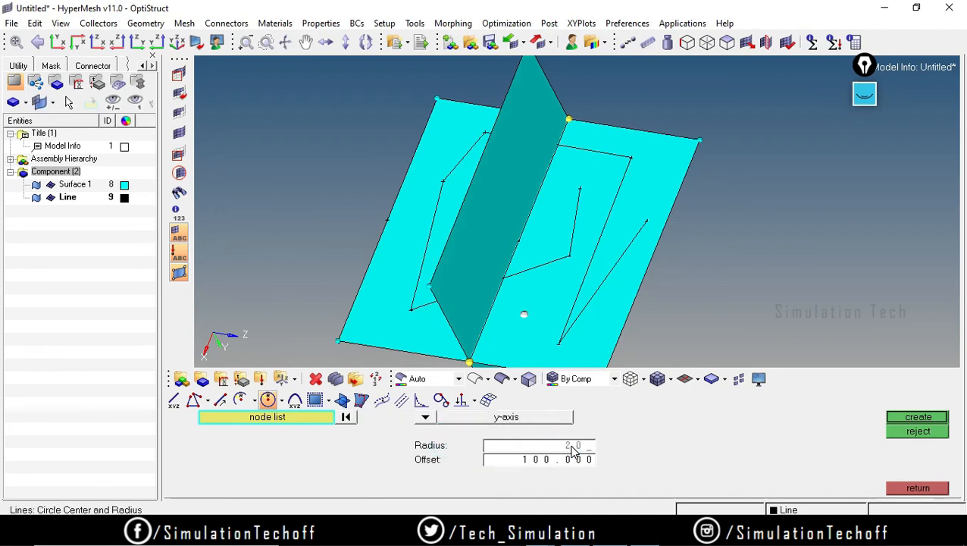
click(938, 419)
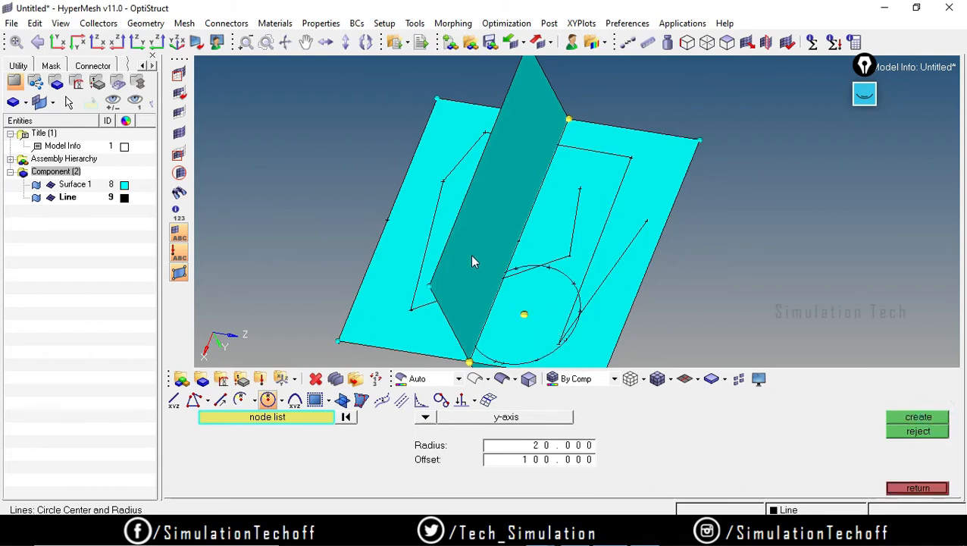
Delete the Surface 1 component from the model
right_click(66, 185)
click(106, 240)
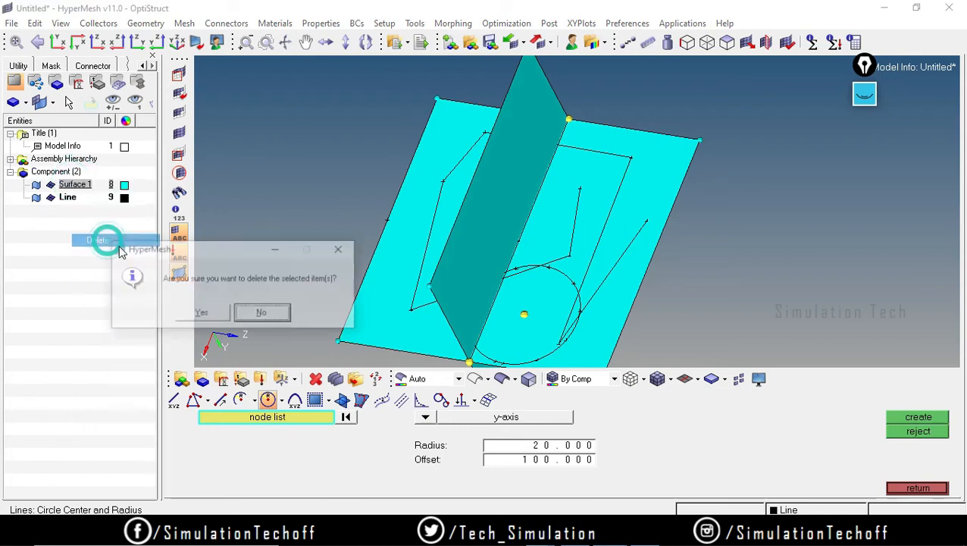
click(206, 313)
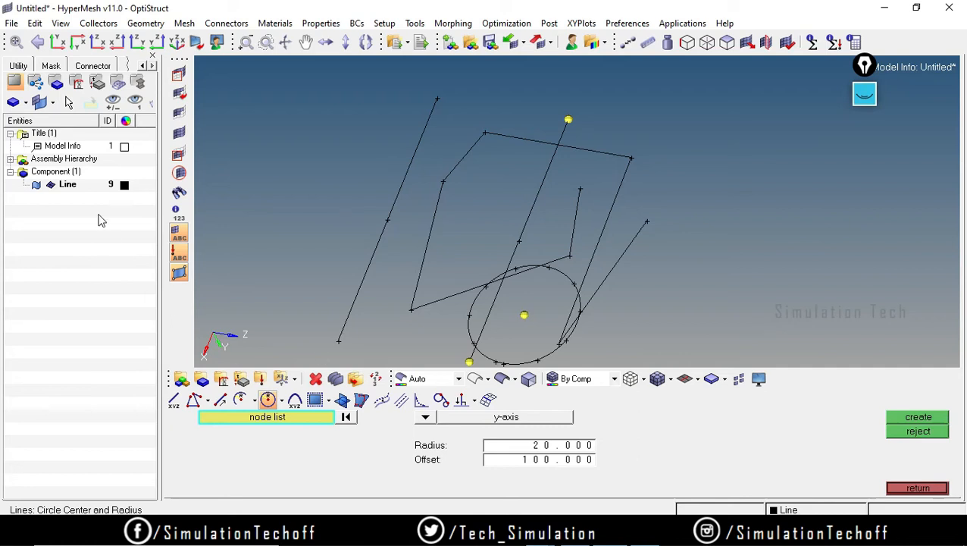
Delete the Line component together with its lines, and leave the circle creation panel
click(67, 186)
ctrl+right_drag(541, 318, 507, 213)
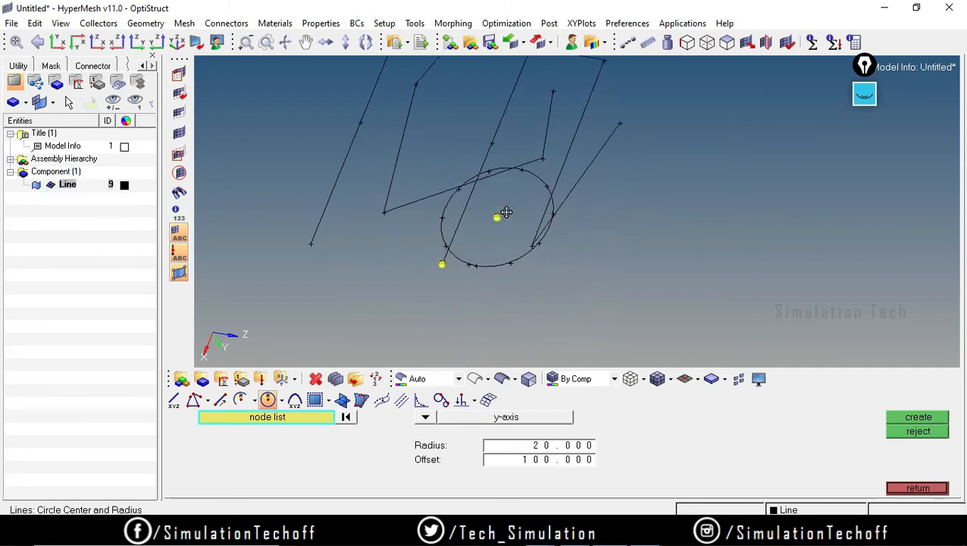
ctrl+drag(513, 265, 546, 224)
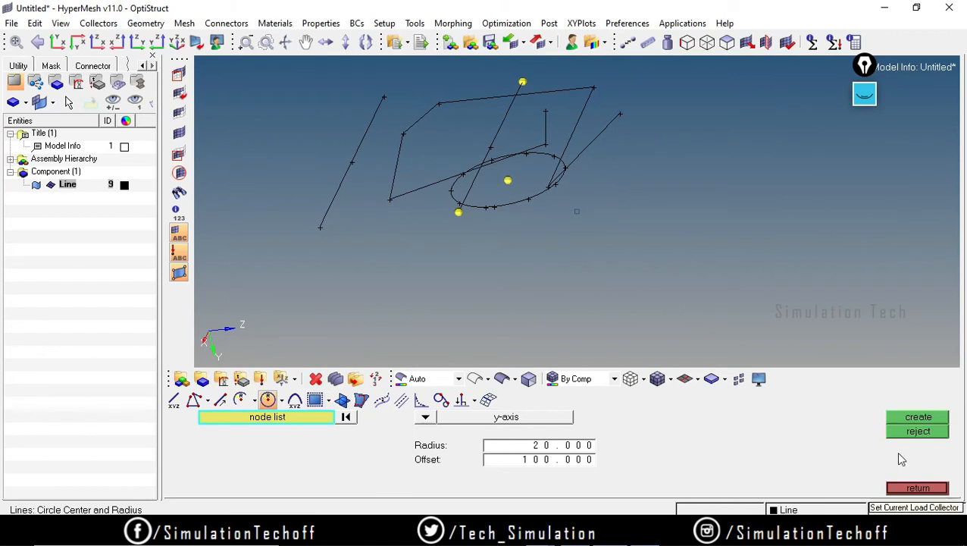
right_click(52, 187)
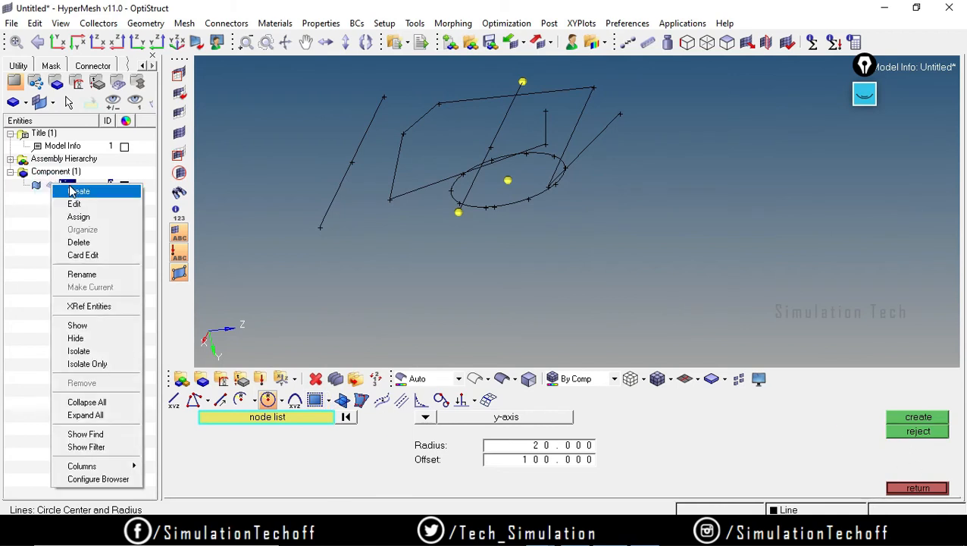
click(88, 247)
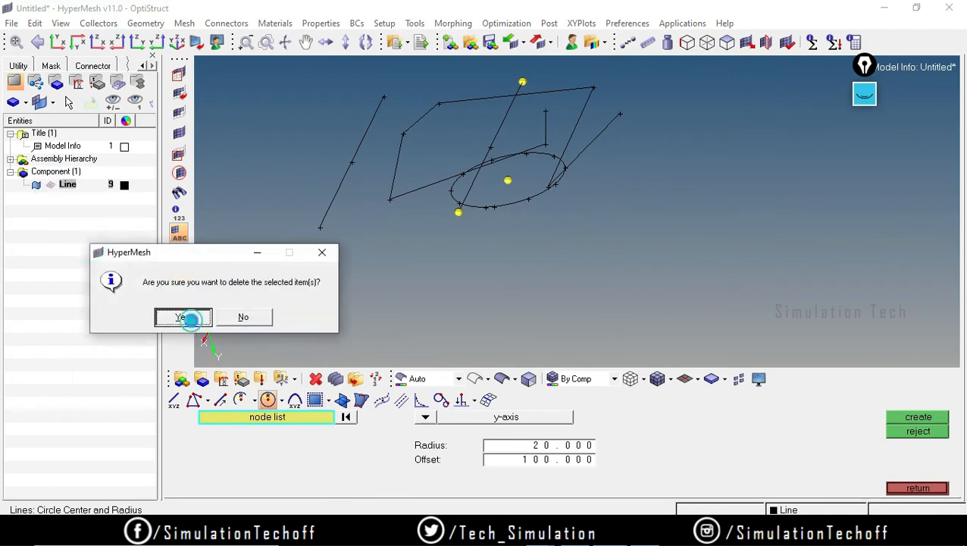
click(191, 321)
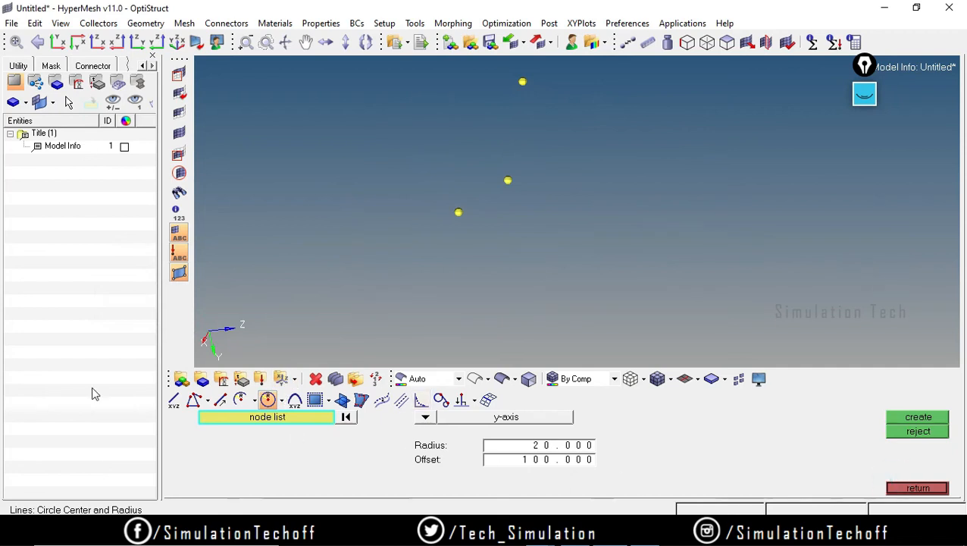
click(896, 485)
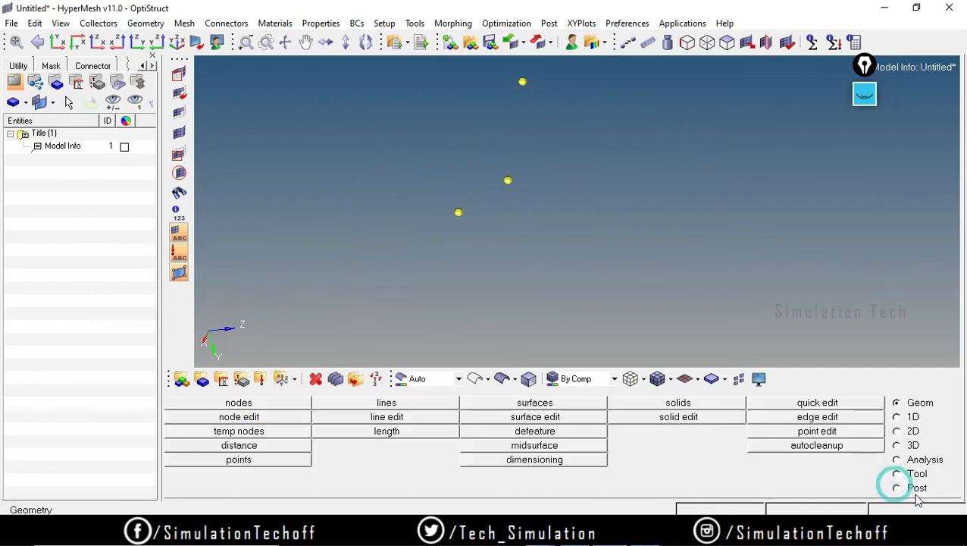
Clear all temporary nodes from the model
click(258, 430)
click(919, 445)
click(926, 485)
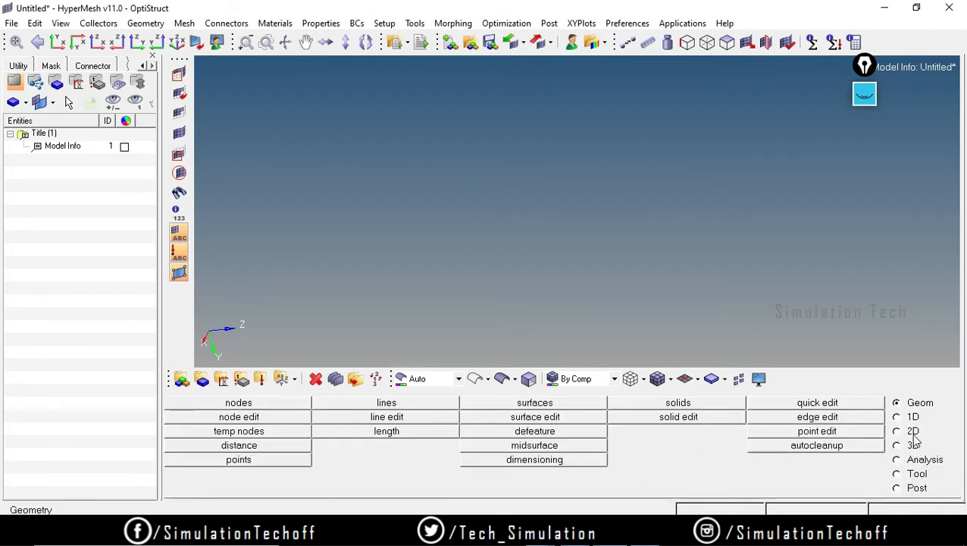
Create a line by coordinates from 0, 0, 0 to 100, 0, 0
click(408, 403)
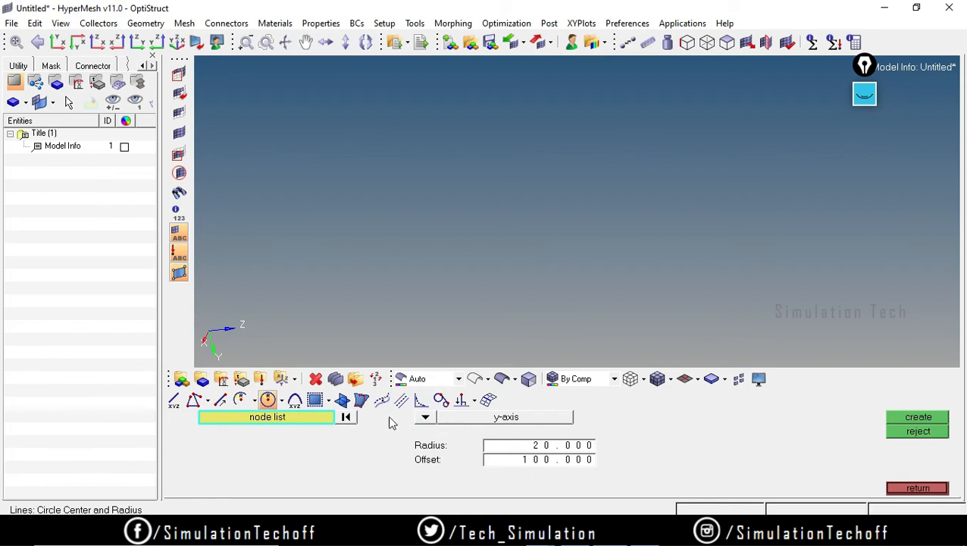
click(175, 400)
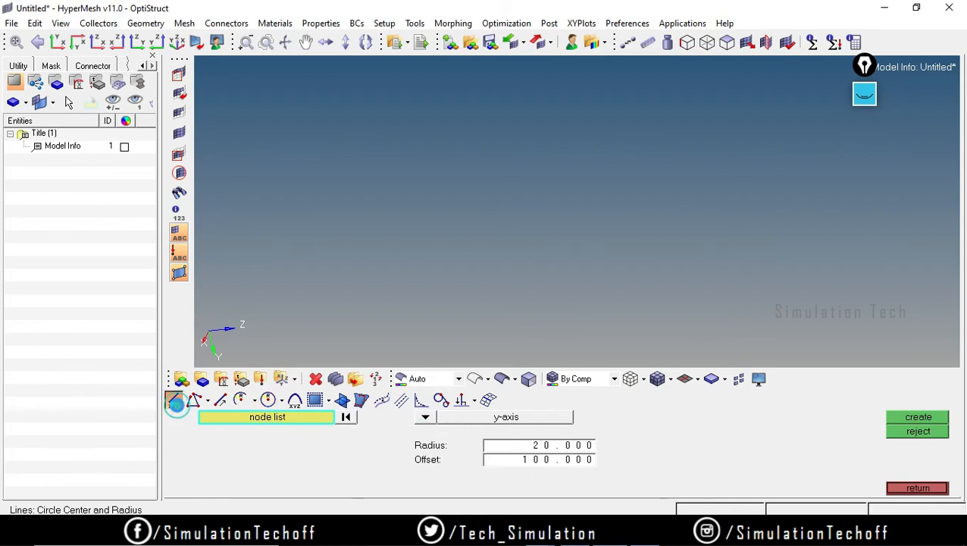
click(917, 417)
click(925, 488)
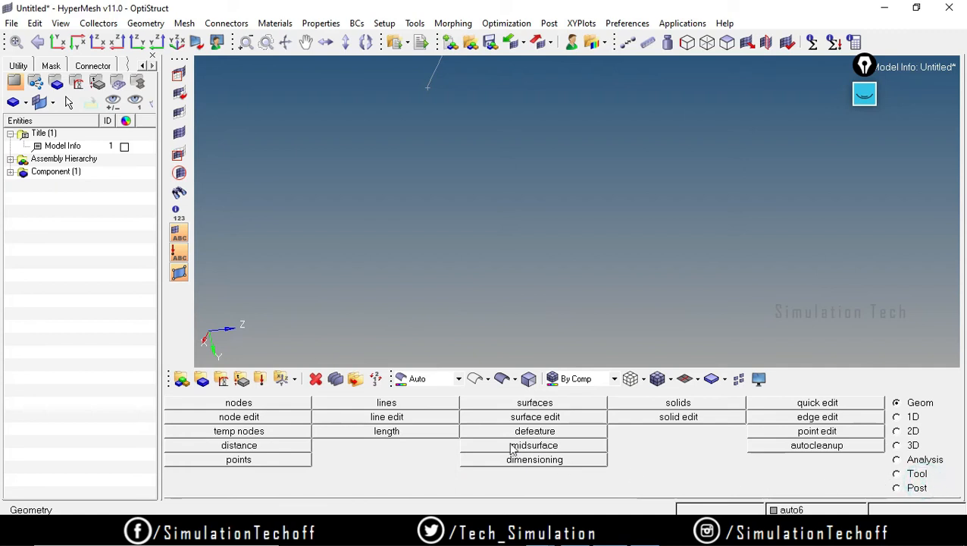
Create a surface by dragging the new line 100 in the positive direction along the z-axis
click(516, 401)
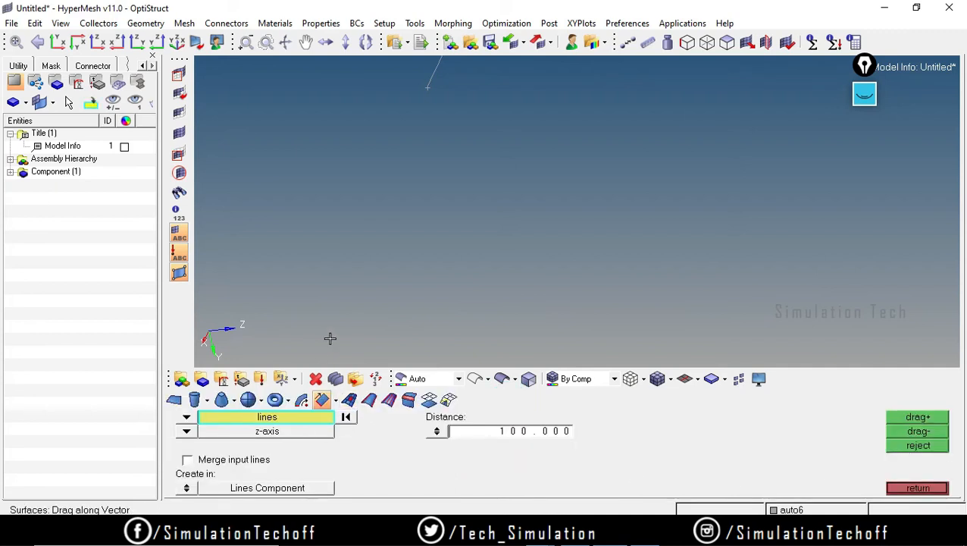
click(432, 72)
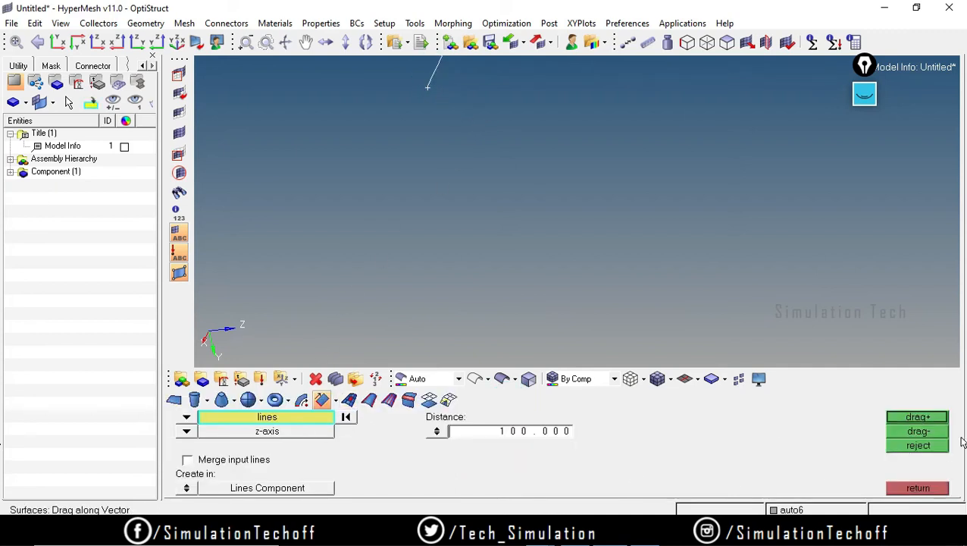
click(919, 418)
click(917, 488)
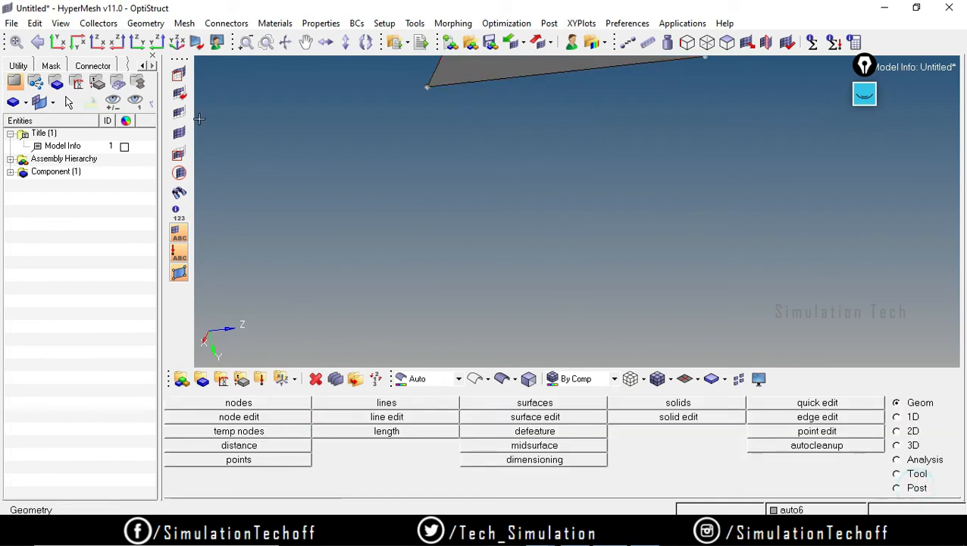
Examine the new surface from several angles and face it squarely in the XZ plane
click(57, 41)
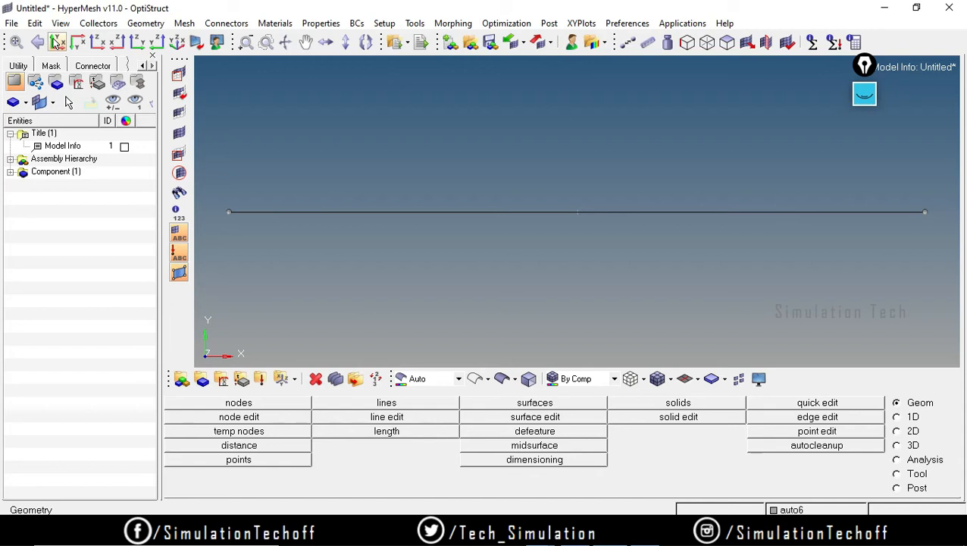
click(56, 43)
click(57, 43)
ctrl+drag(722, 141, 687, 155)
ctrl+scroll(709, 175, down, 1)
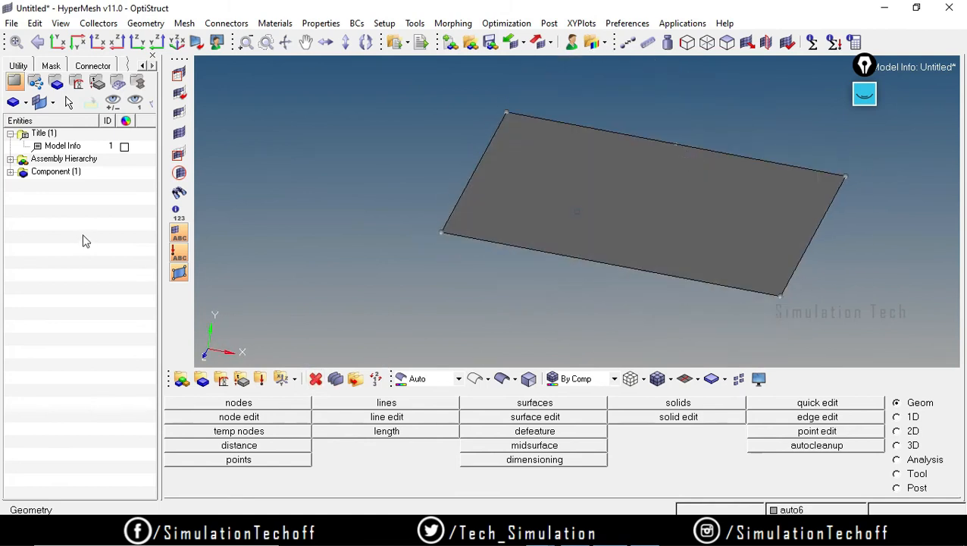
ctrl+drag(526, 147, 501, 248)
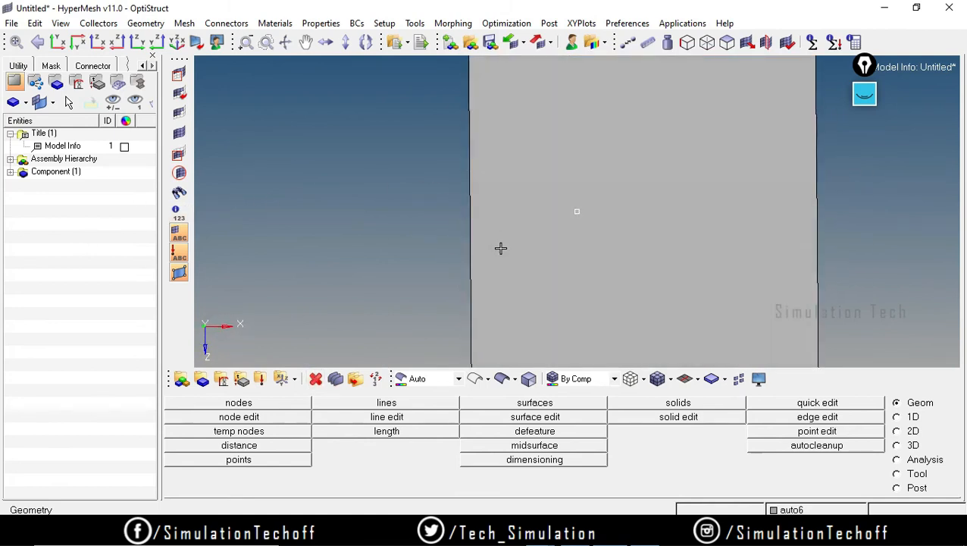
ctrl+drag(629, 167, 617, 192)
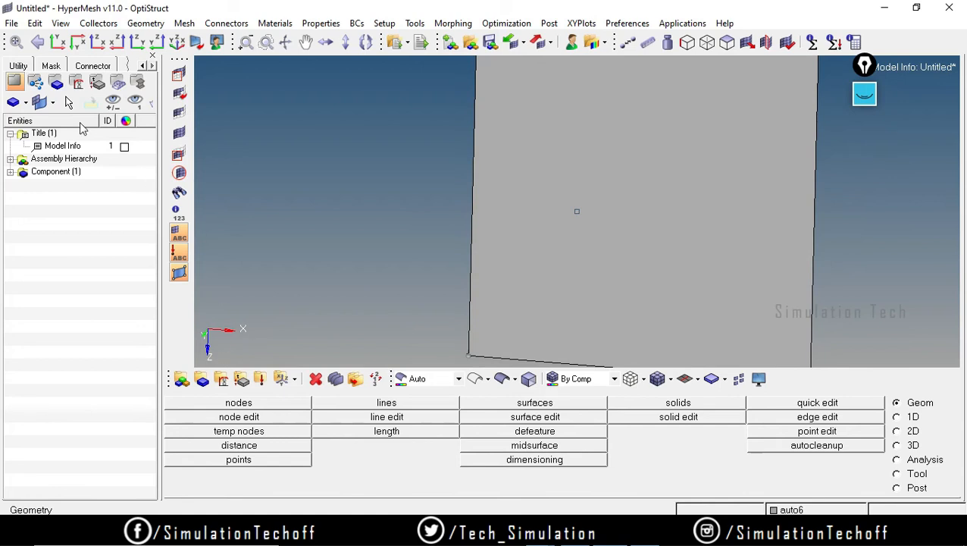
click(117, 44)
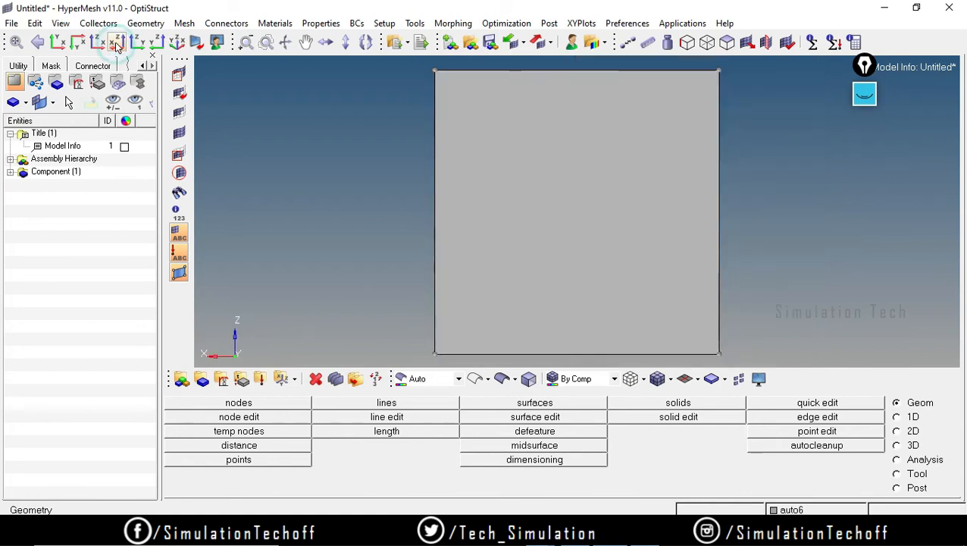
click(501, 402)
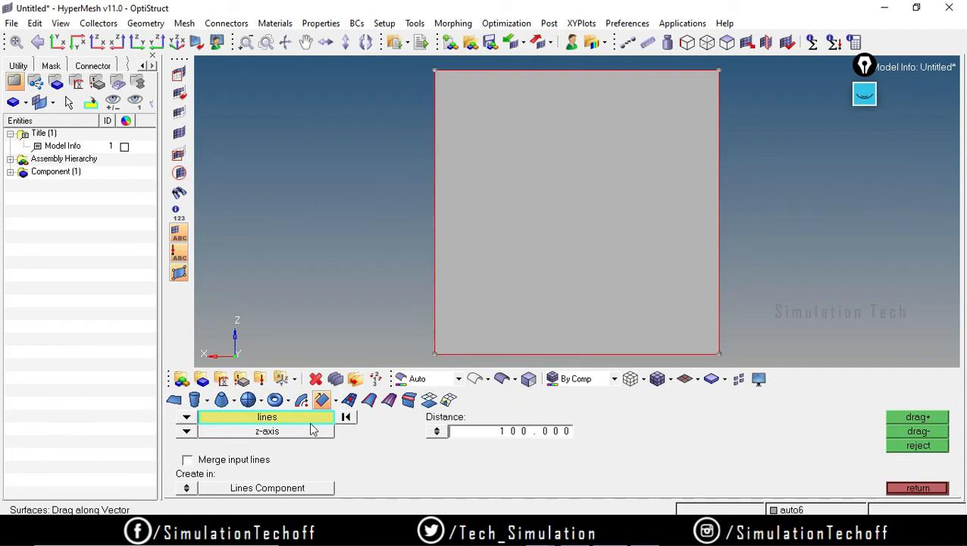
click(917, 487)
click(374, 399)
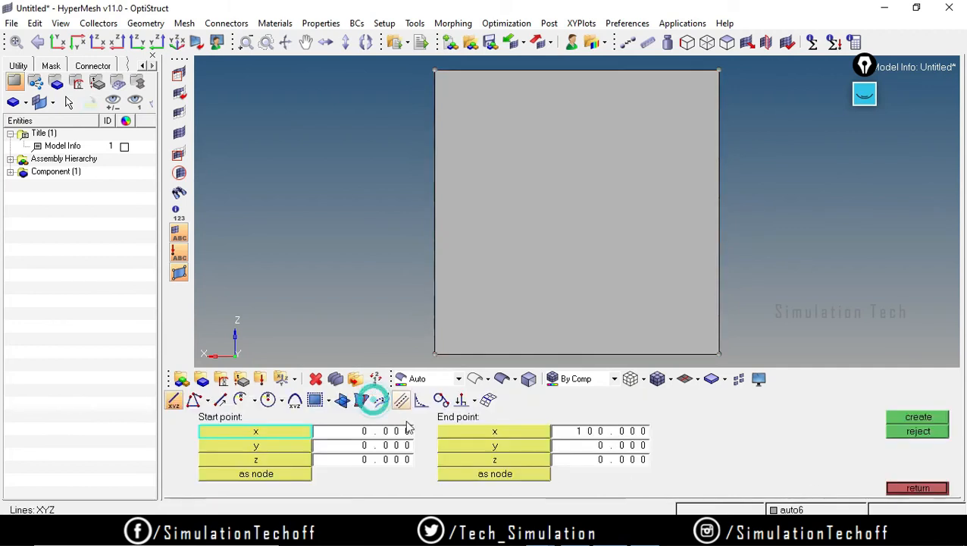
click(361, 400)
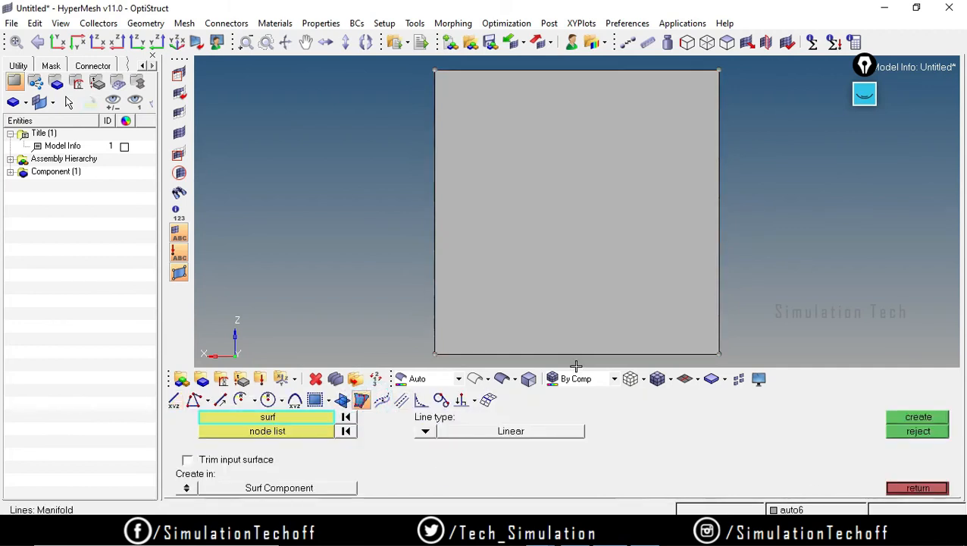
click(917, 489)
Create a node on the surface, midway along its z-direction and slightly left of its centre
click(268, 400)
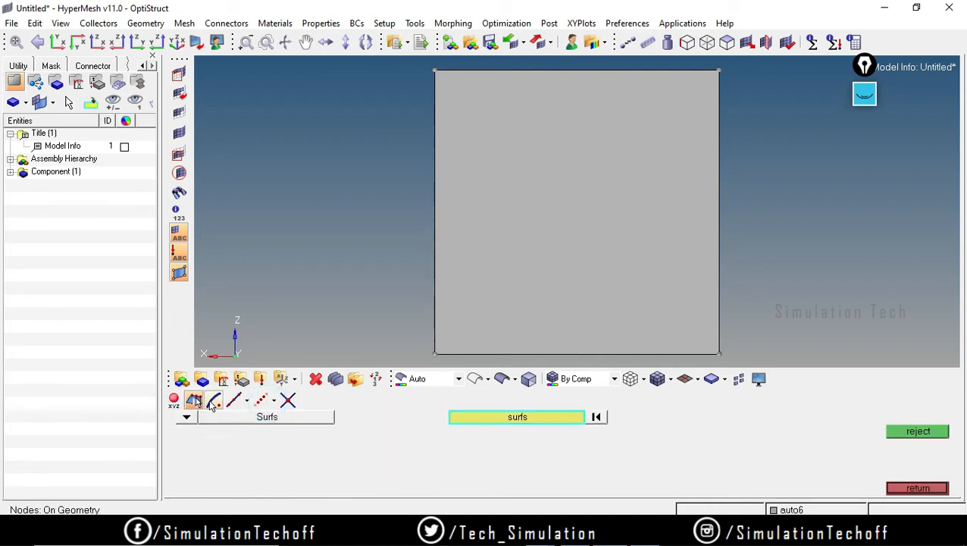
click(549, 161)
click(522, 210)
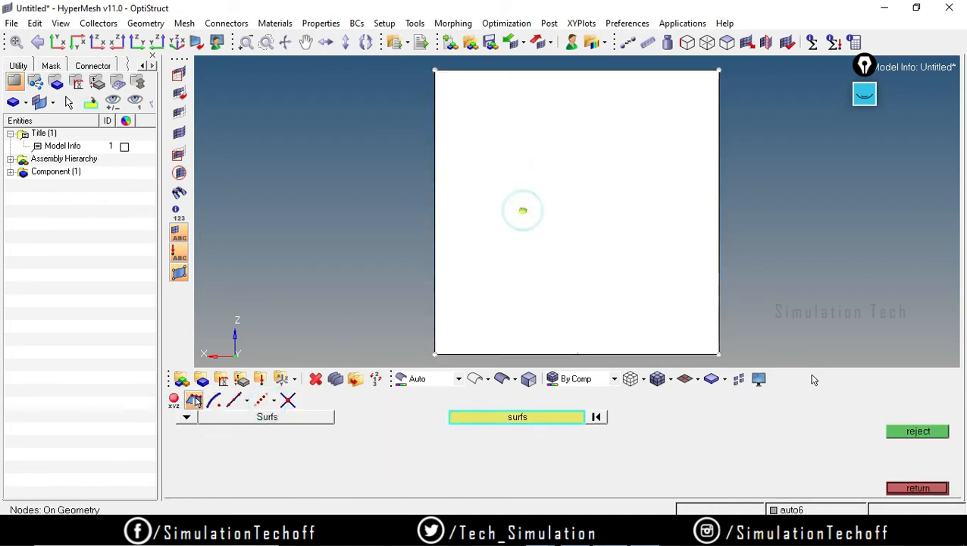
click(915, 489)
Create a center-and-radius circle of radius 20 at the new node with the y-axis as its normal
click(358, 408)
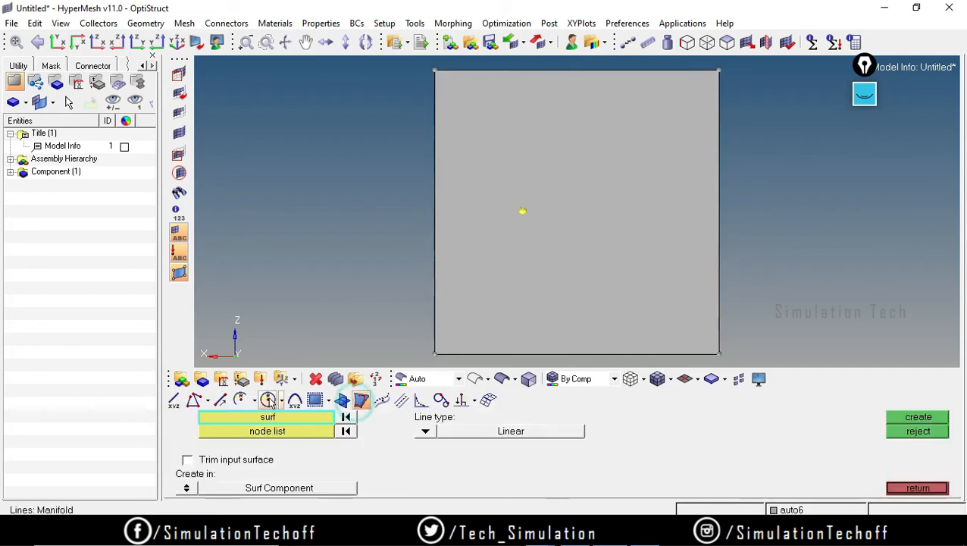
click(267, 399)
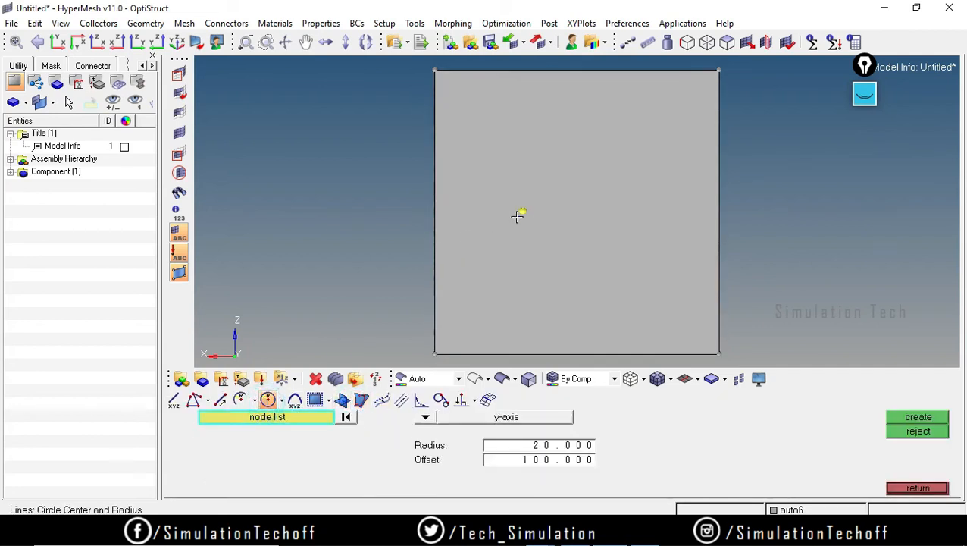
click(522, 210)
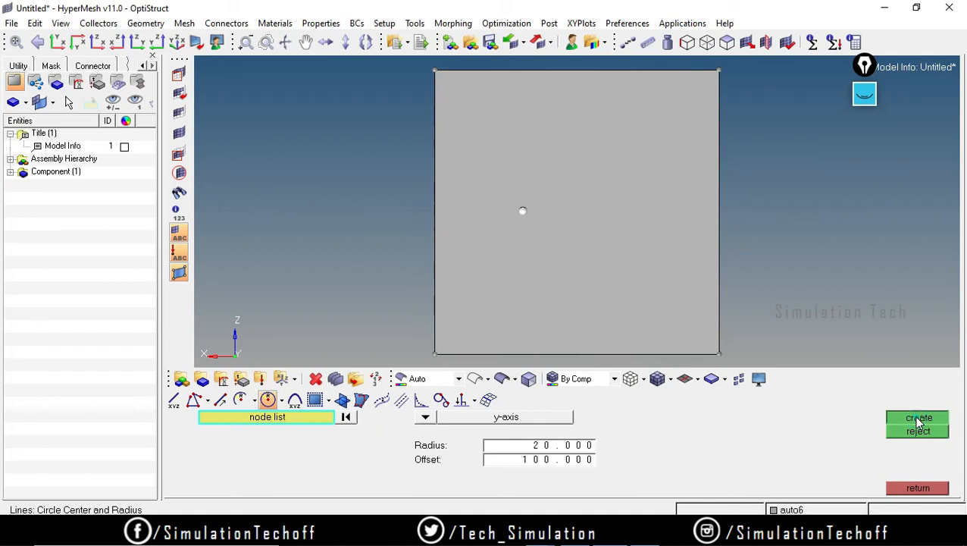
click(917, 489)
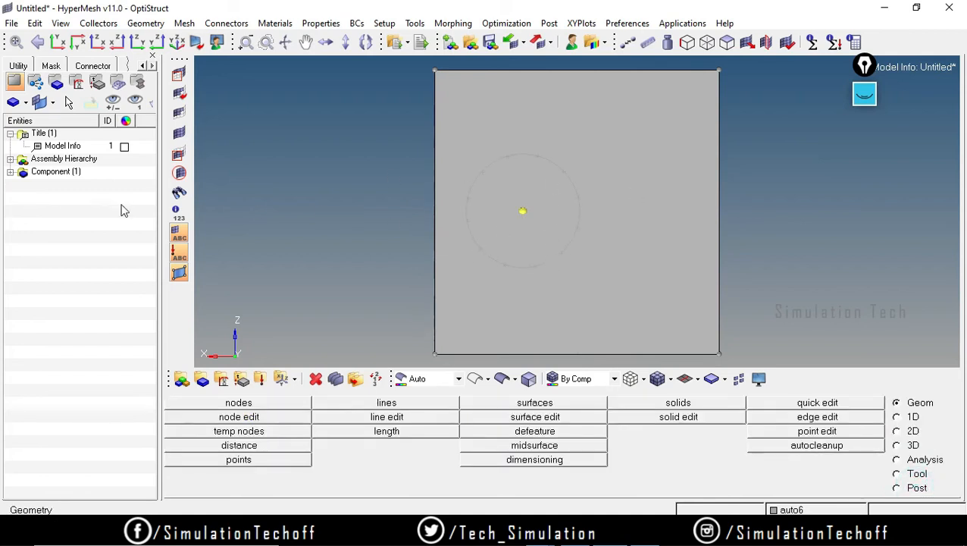
Try offsetting the circle by a uniform distance of 5, first inward and, after rejecting that, outward, with the original lines deleted
click(10, 171)
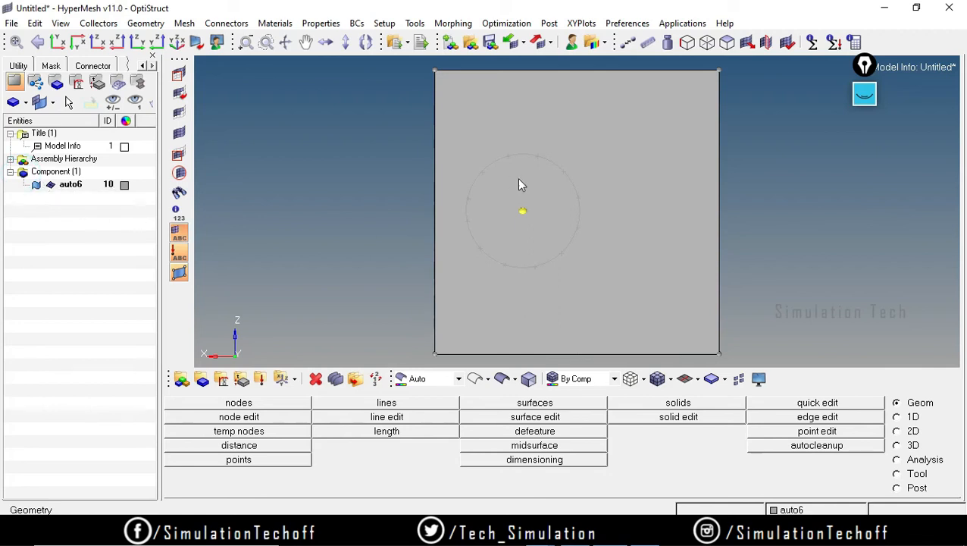
ctrl+drag(619, 312, 803, 188)
ctrl+drag(599, 141, 616, 140)
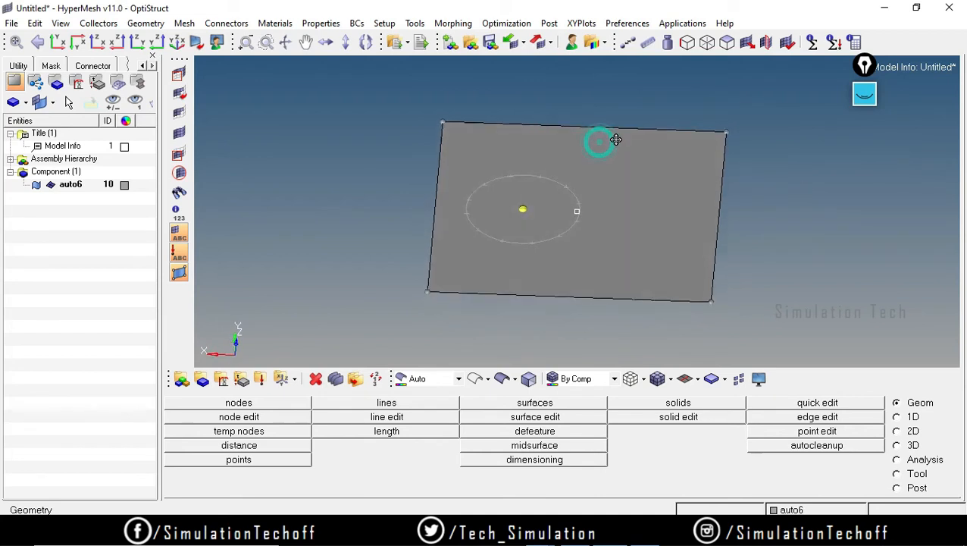
click(426, 408)
click(381, 399)
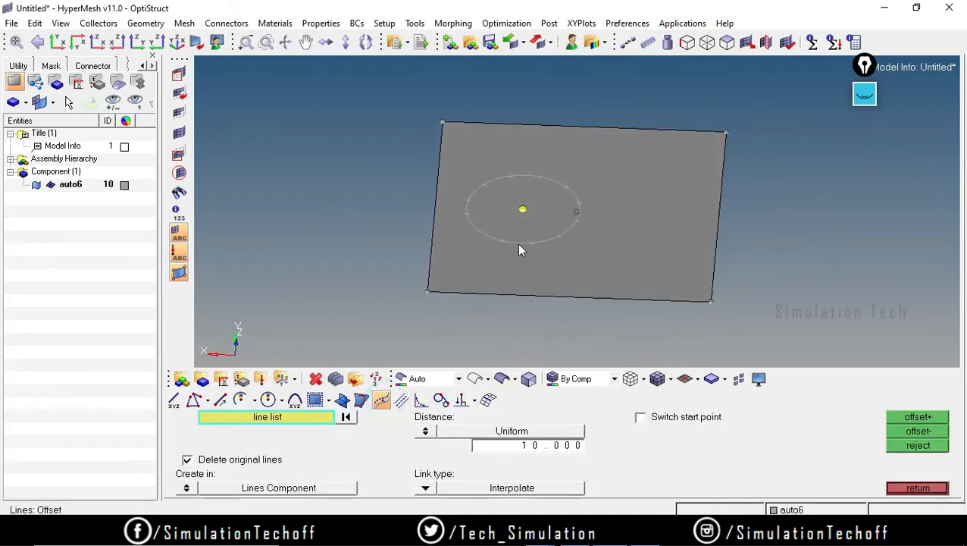
click(545, 234)
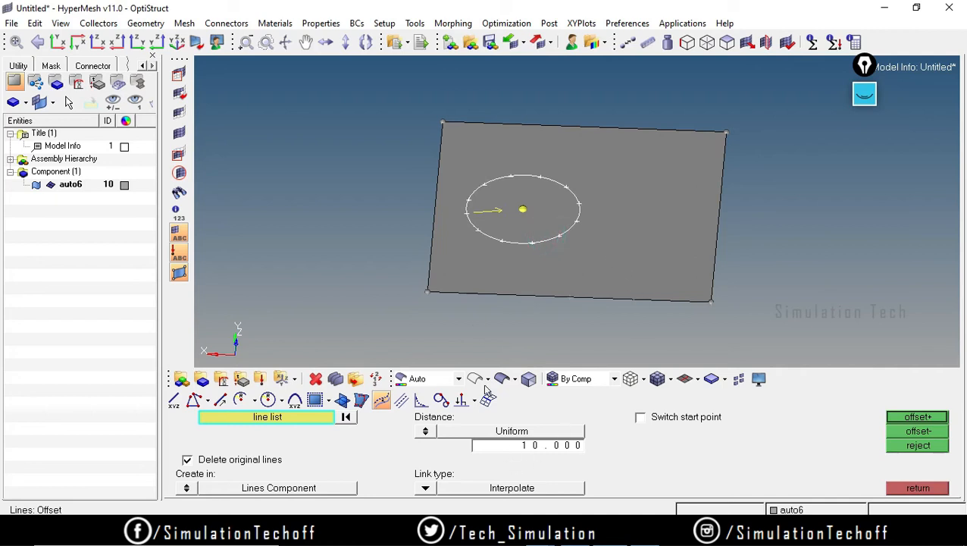
double_click(557, 446)
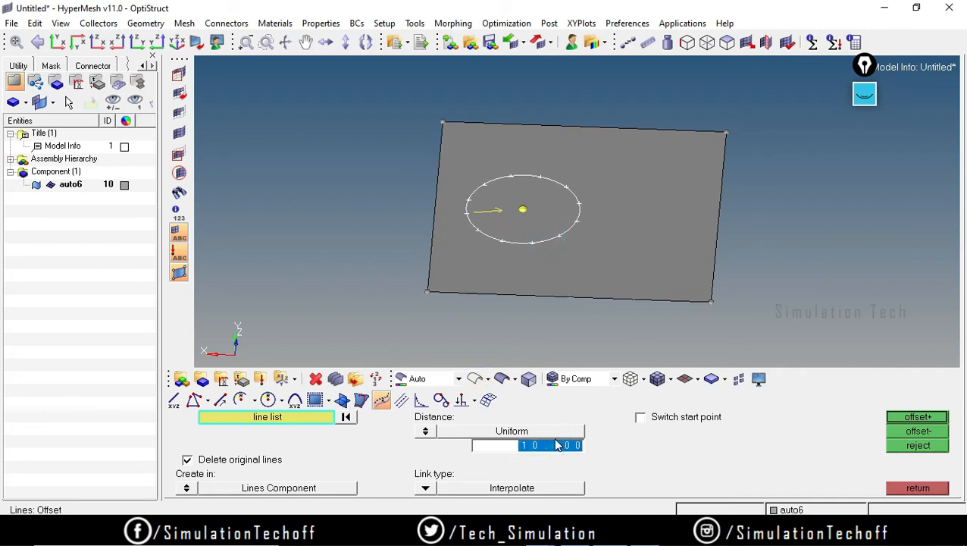
text(2)
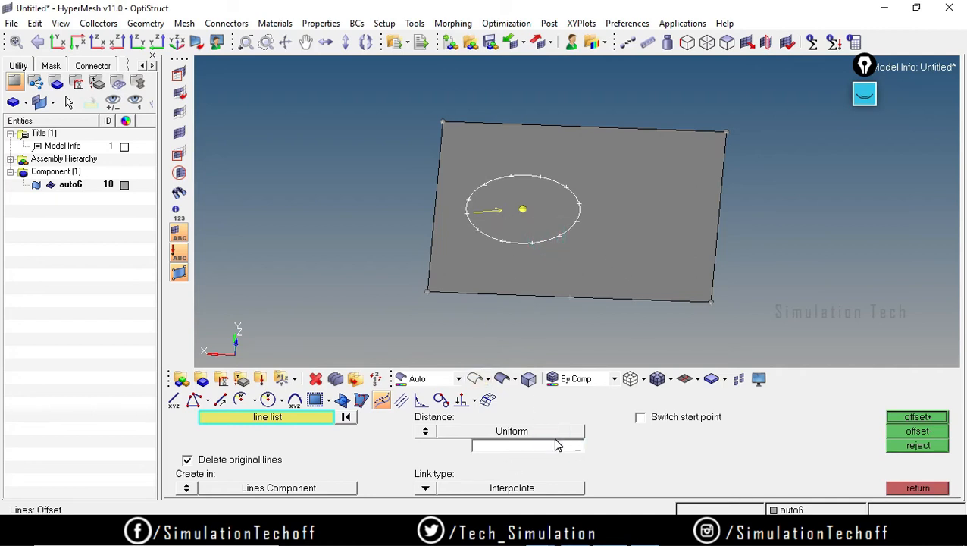
click(556, 442)
click(918, 417)
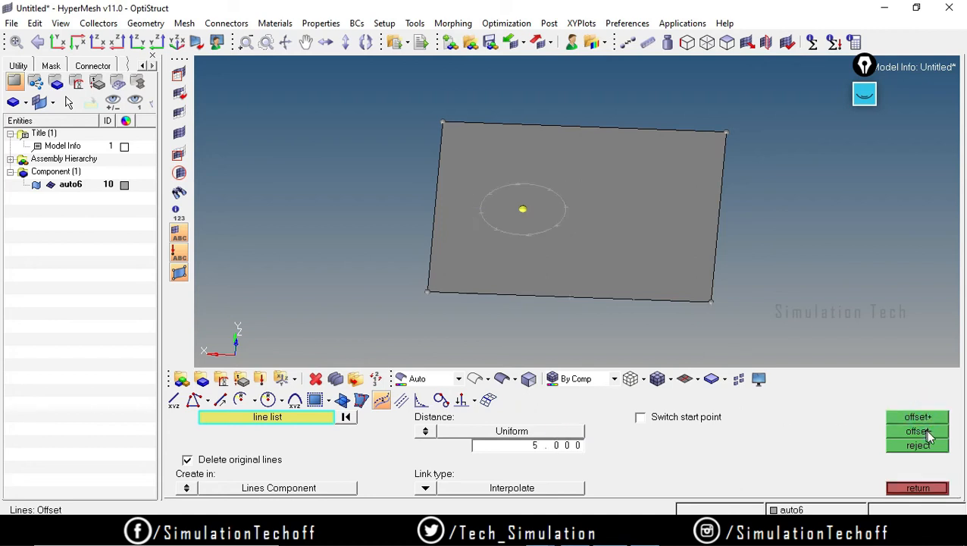
click(924, 448)
click(924, 433)
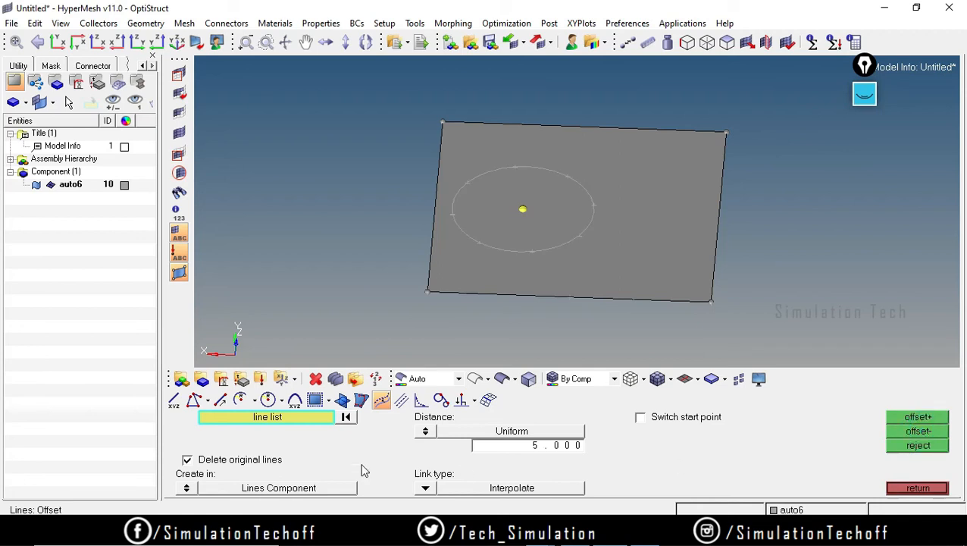
Reject the outward offset and offset the circle inward by 5 with deletion of the original lines turned off
click(187, 460)
click(911, 451)
click(917, 419)
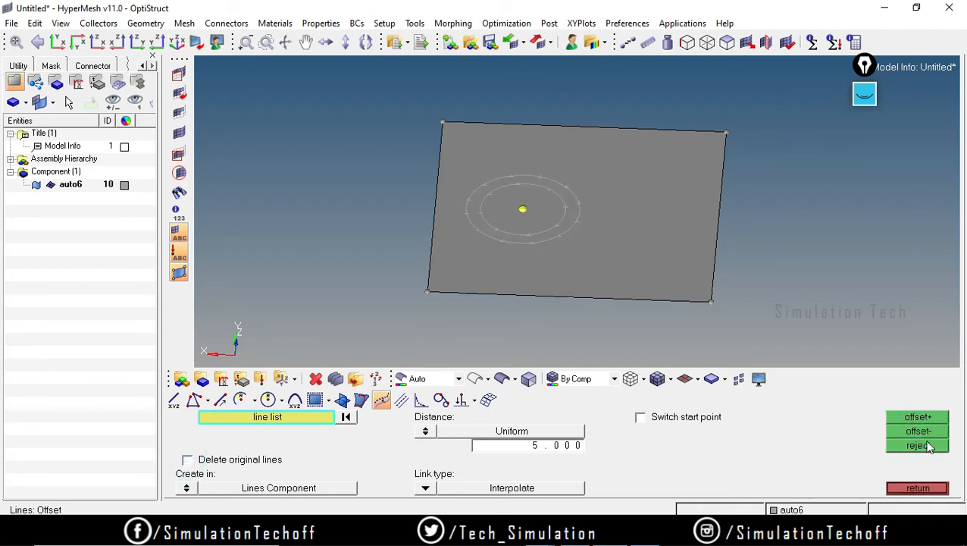
Offset the original circle outward by 5 as well, keeping the original line
click(925, 433)
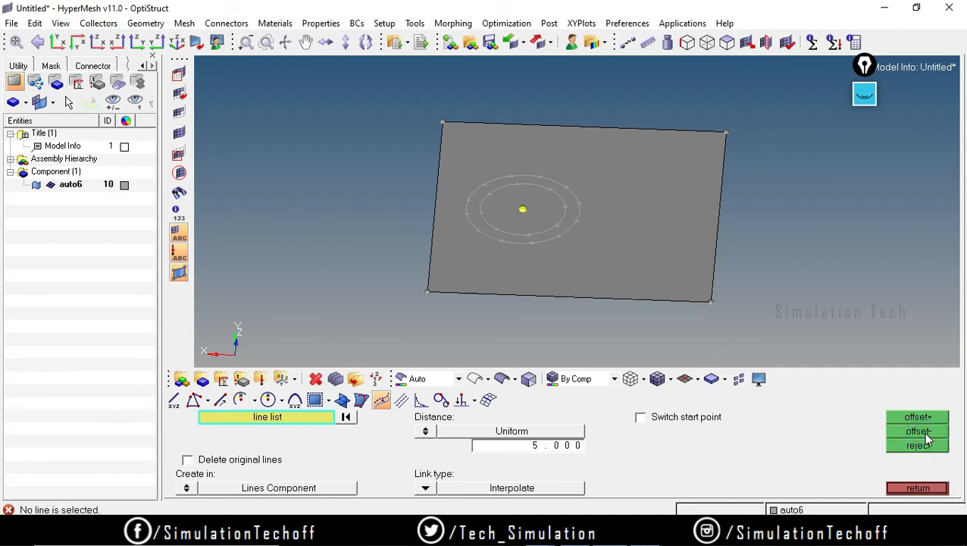
click(925, 435)
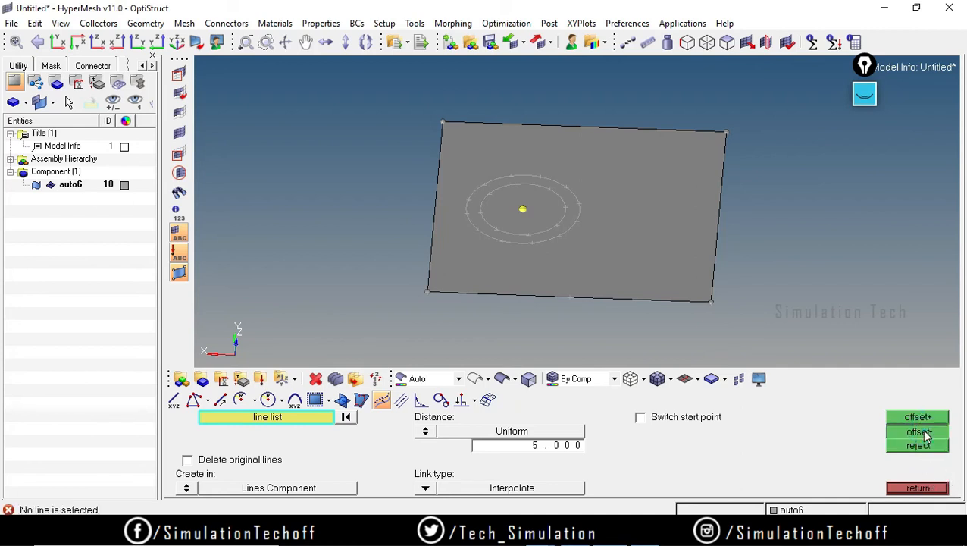
click(535, 238)
click(924, 433)
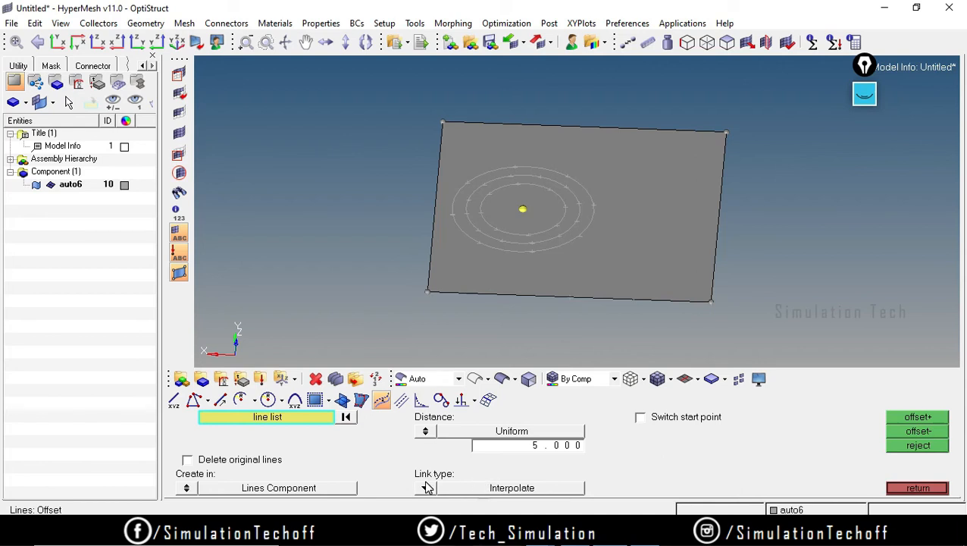
Switch the offset distance type to Variable to view its start and end settings, and restore Uniform
click(426, 432)
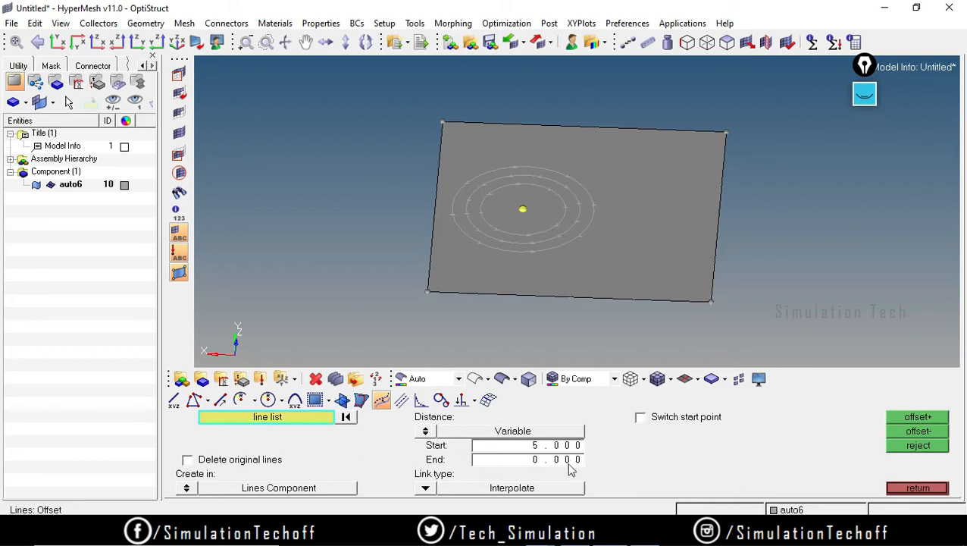
click(426, 434)
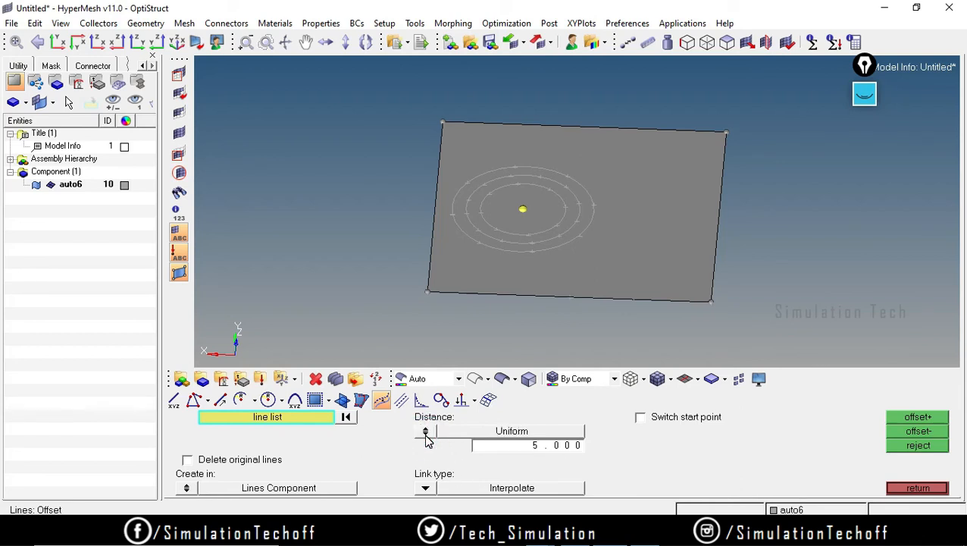
Extract the edges of the rectangular surface as lines into the original component
click(402, 400)
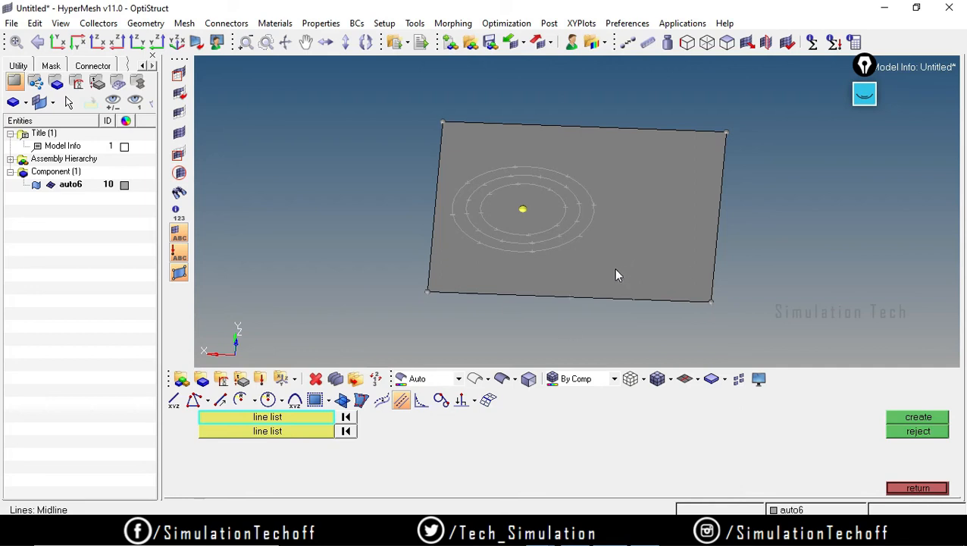
click(906, 488)
ctrl+drag(429, 360, 593, 263)
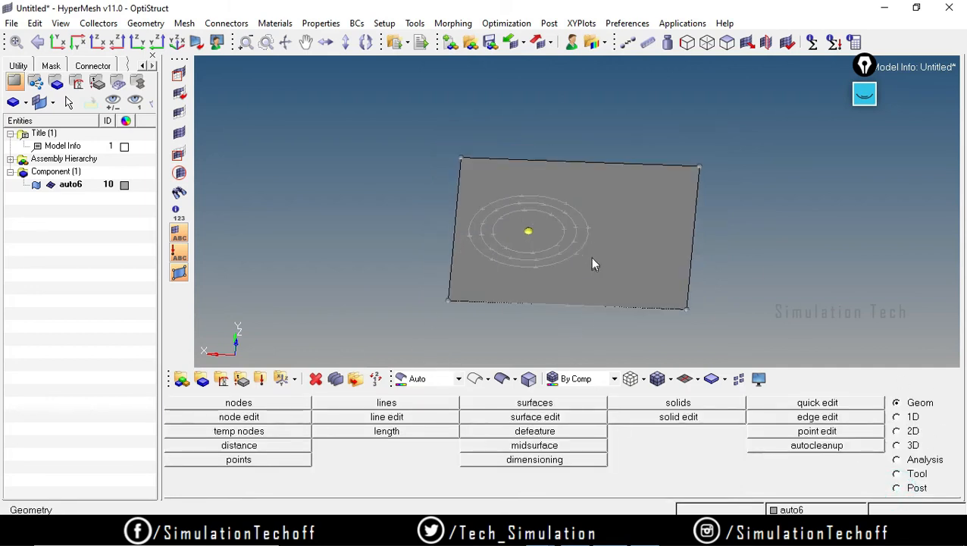
click(397, 406)
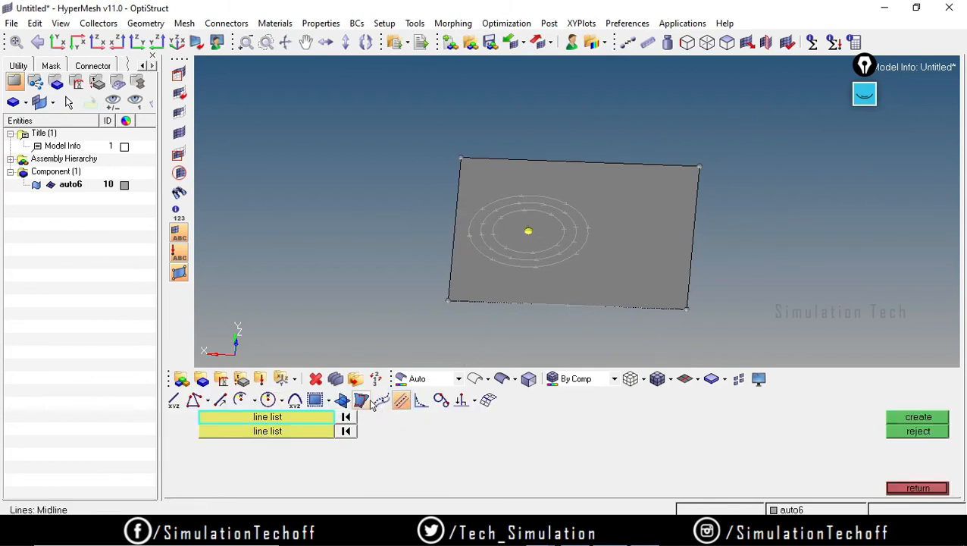
click(315, 400)
click(611, 250)
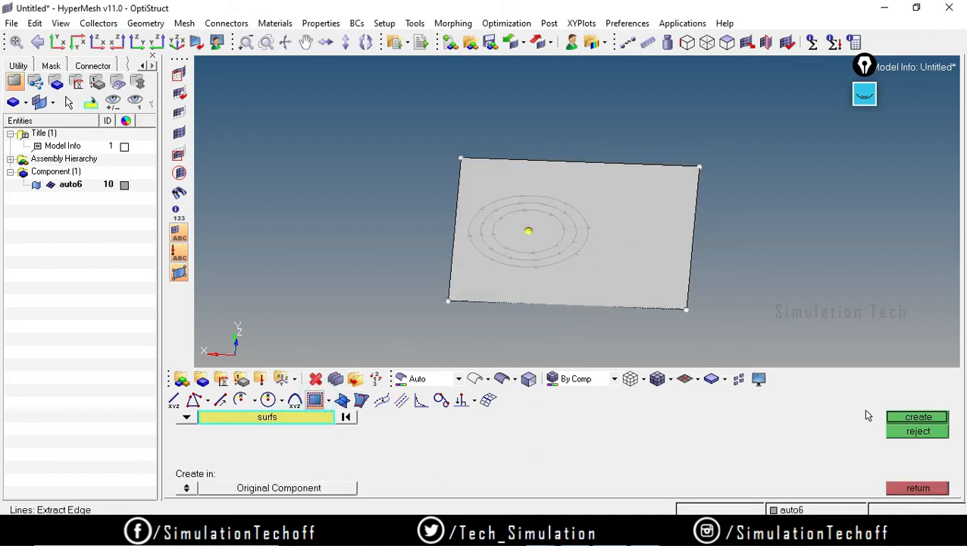
click(912, 424)
click(920, 489)
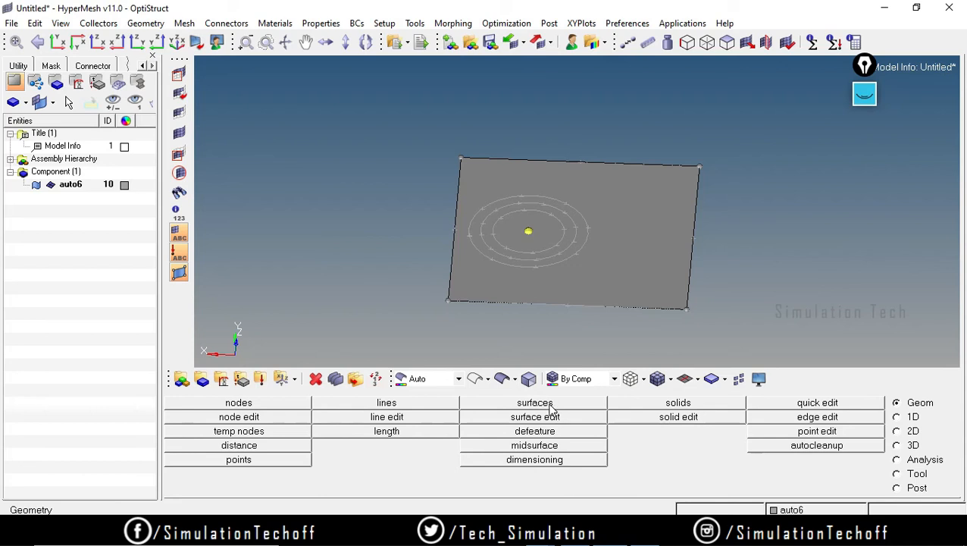
Delete the rectangular surface, keeping the circles and the extracted edge lines
click(315, 378)
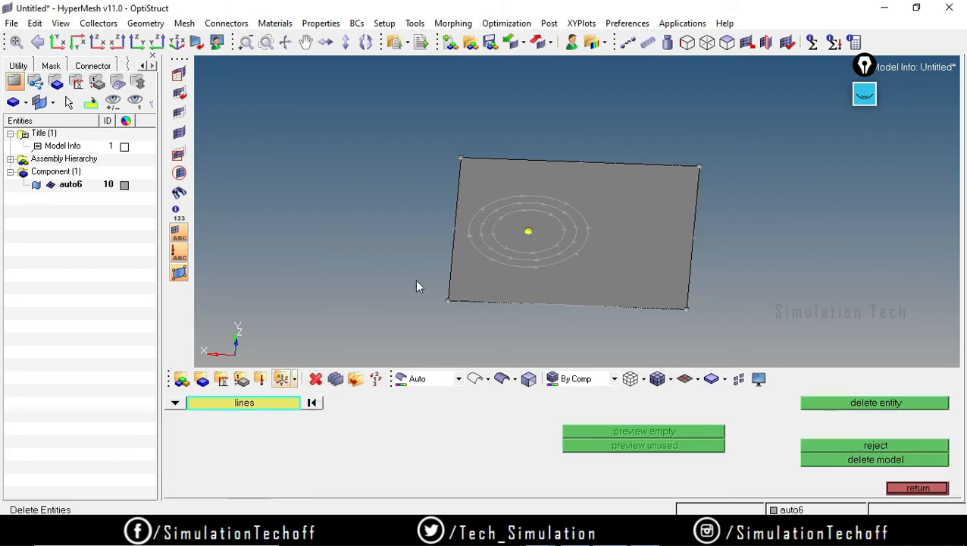
click(451, 244)
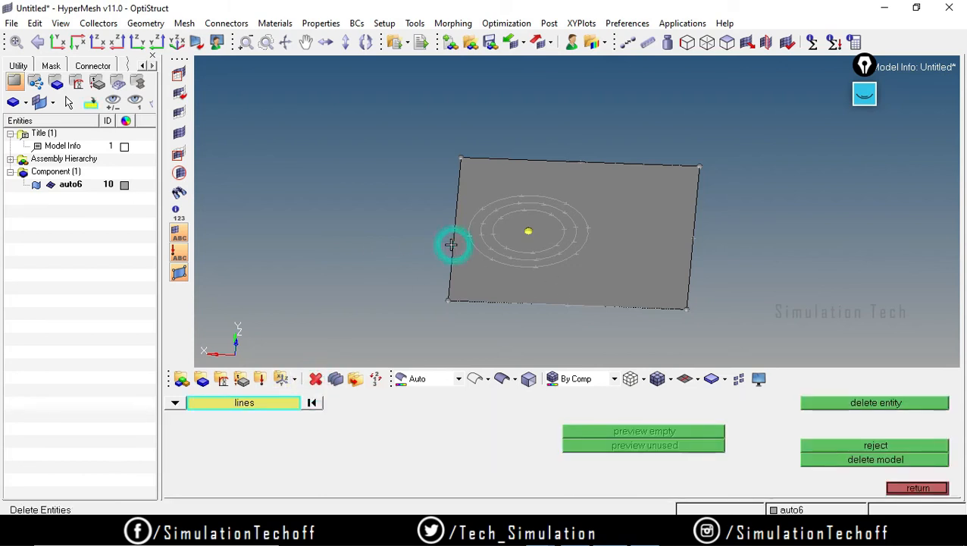
click(451, 258)
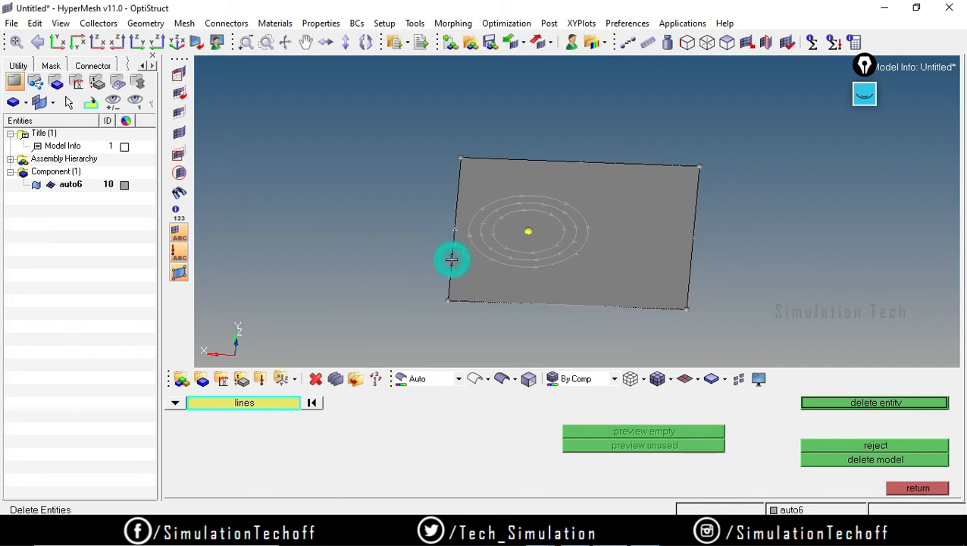
click(451, 257)
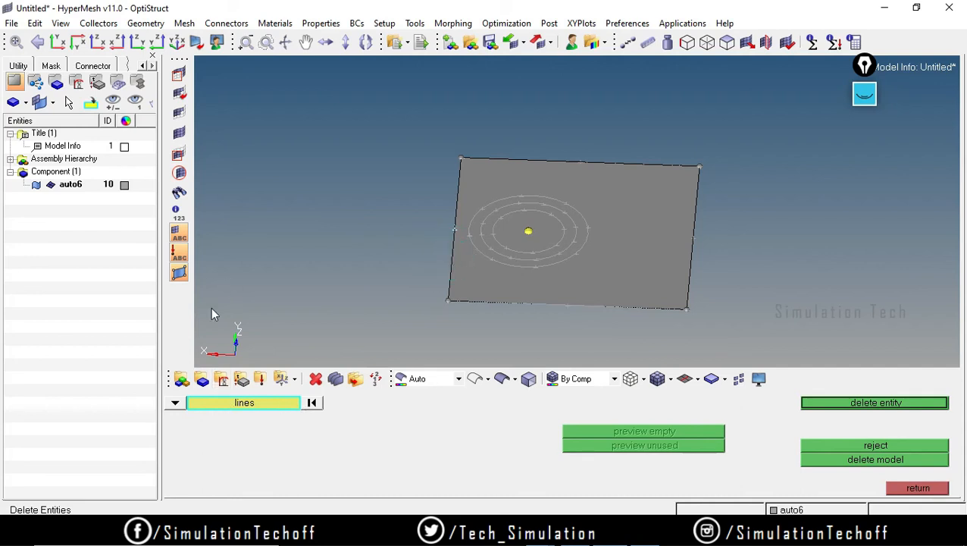
click(451, 253)
click(451, 254)
click(179, 73)
click(652, 277)
click(874, 403)
click(917, 489)
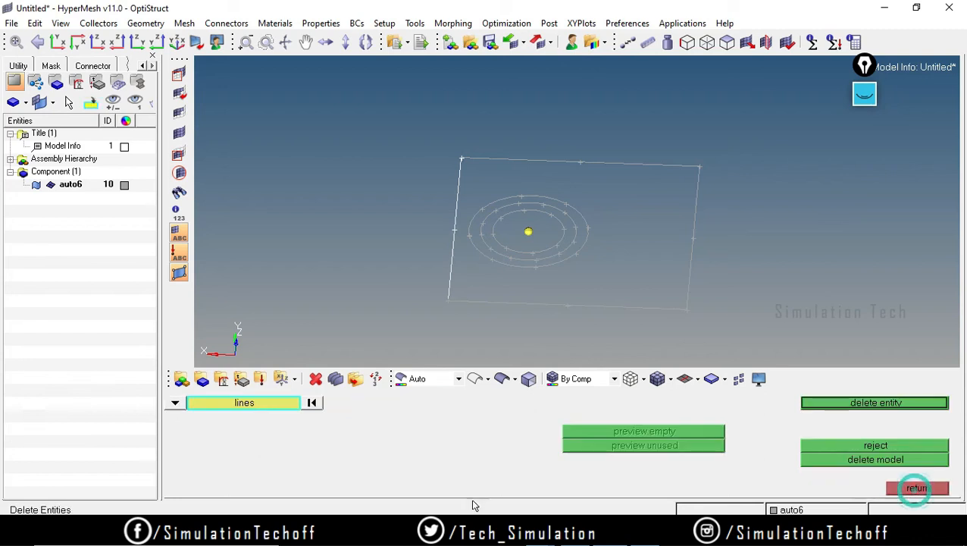
Delete the two opposite side lines of the extracted rectangle, keeping the upper and lower lines
click(692, 217)
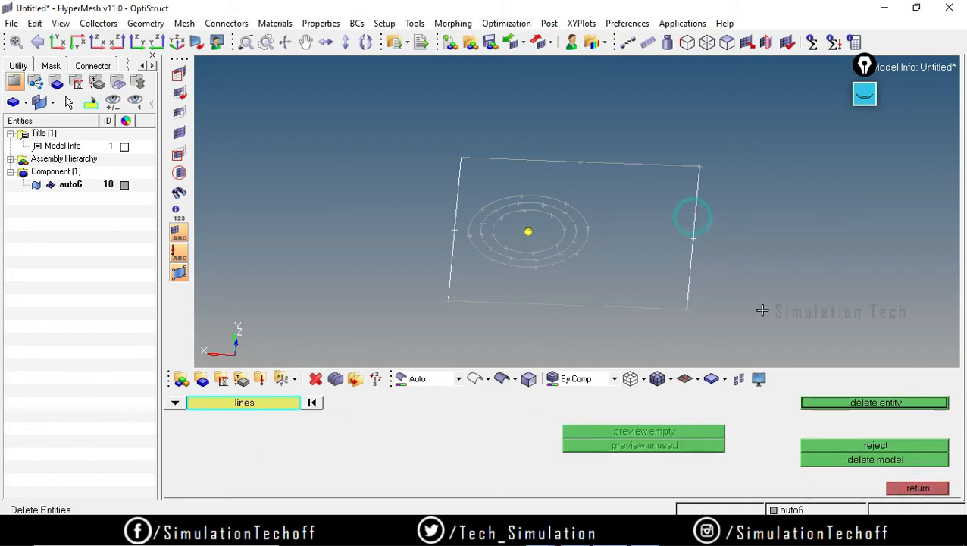
click(837, 407)
click(933, 487)
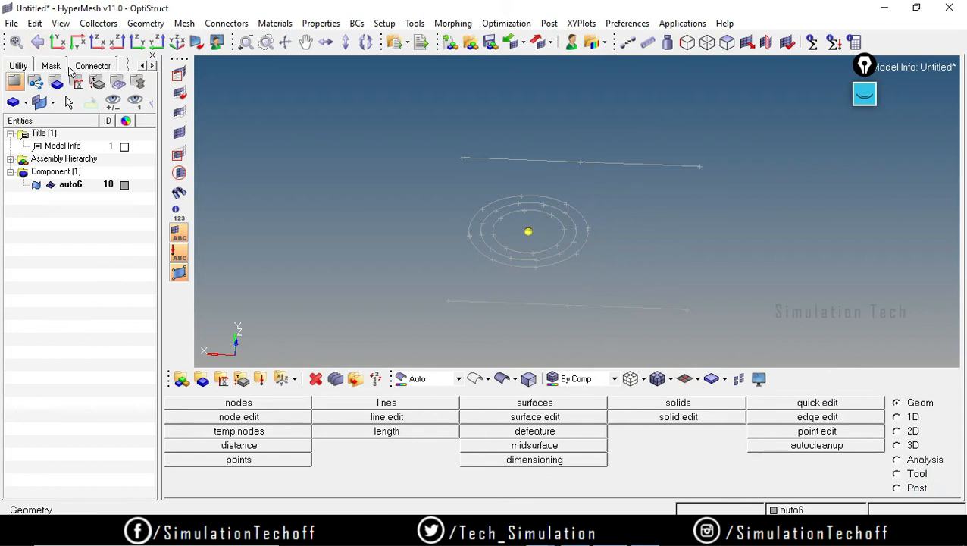
Create a midline between the upper and lower parallel lines
click(117, 41)
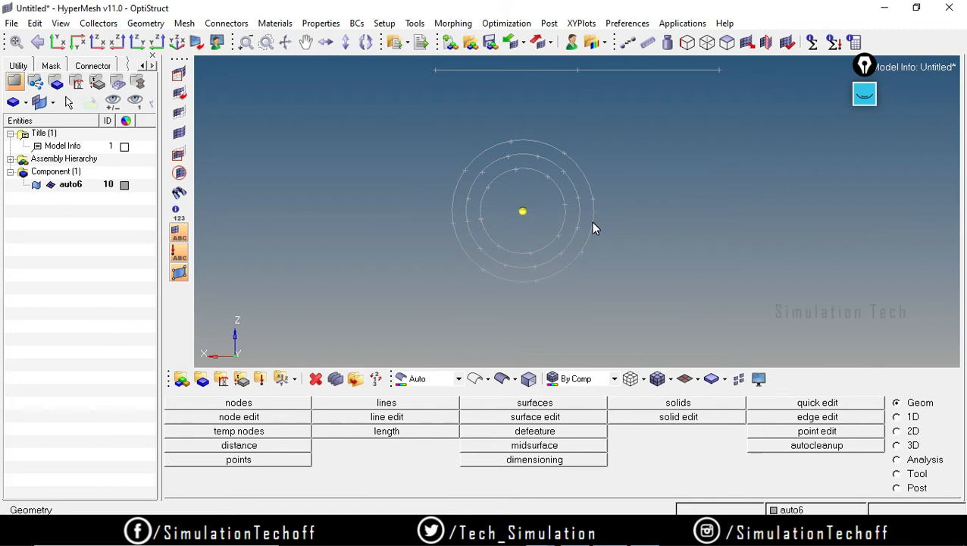
scroll(639, 253, down, 3)
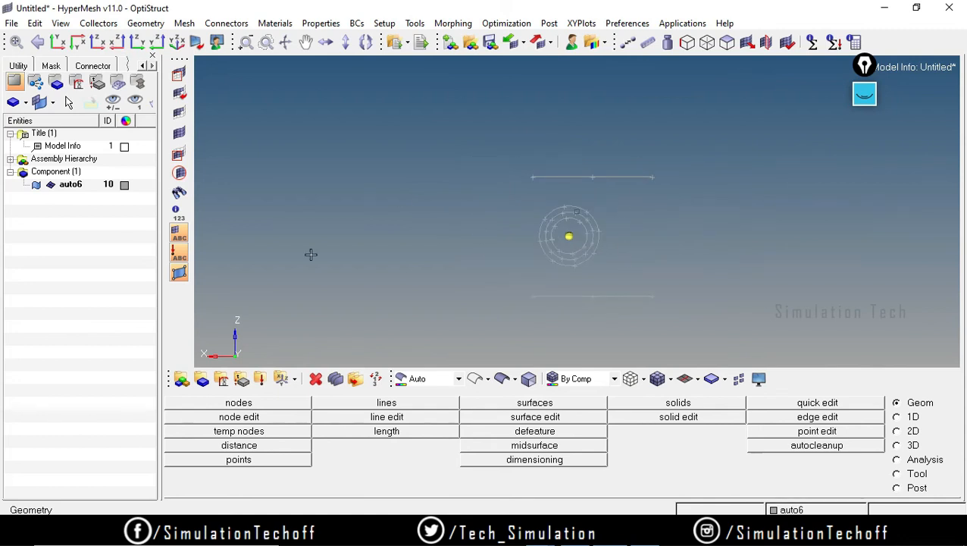
click(387, 403)
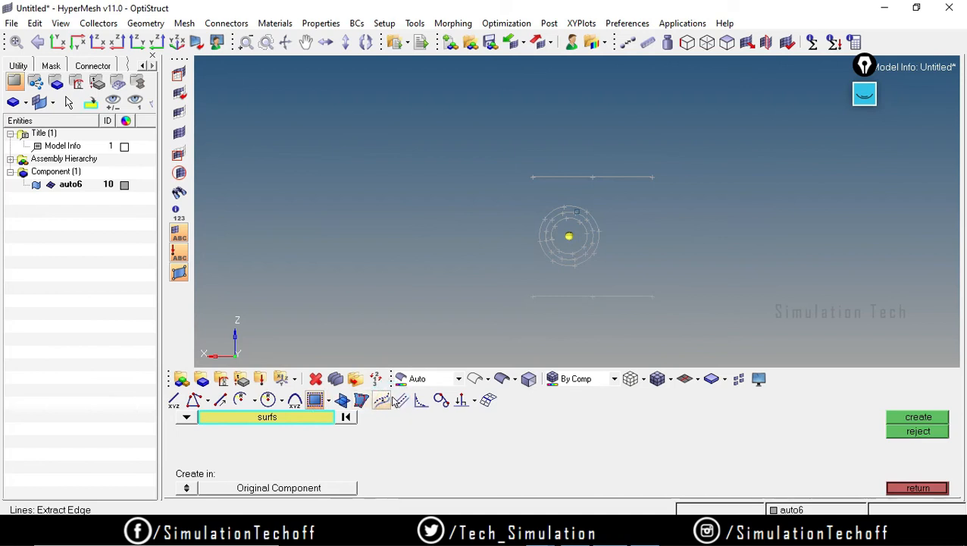
click(399, 400)
click(626, 175)
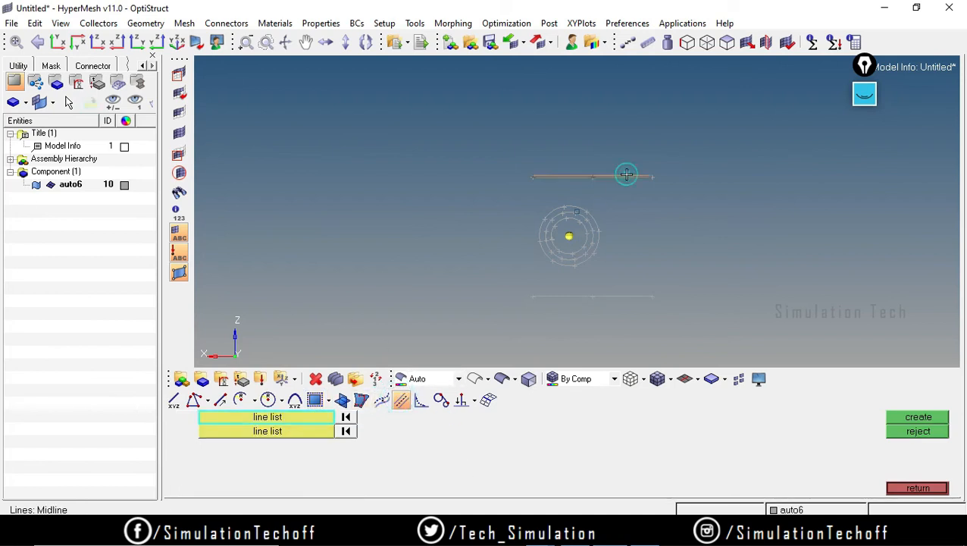
click(319, 435)
click(634, 295)
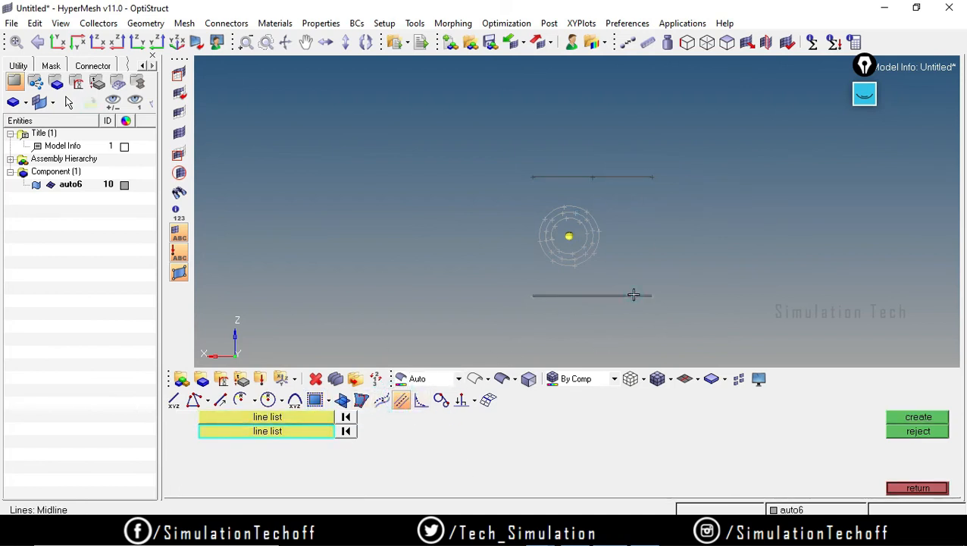
click(918, 419)
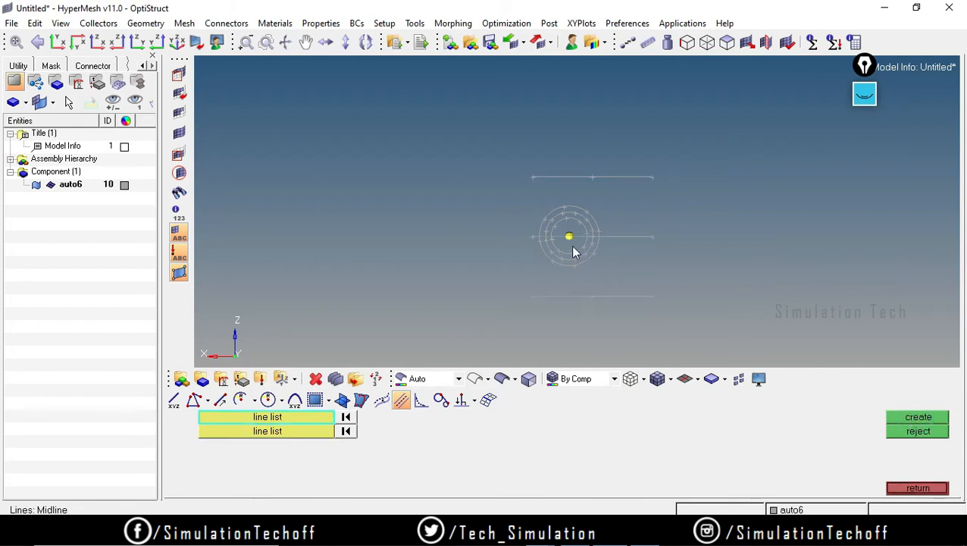
scroll(592, 241, up, 4)
scroll(720, 254, down, 2)
scroll(739, 273, down, 1)
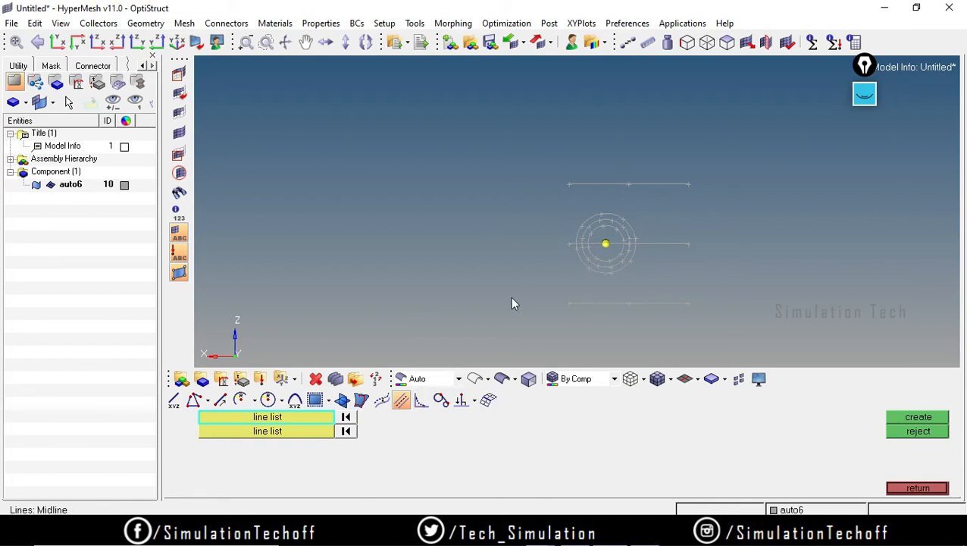
click(422, 401)
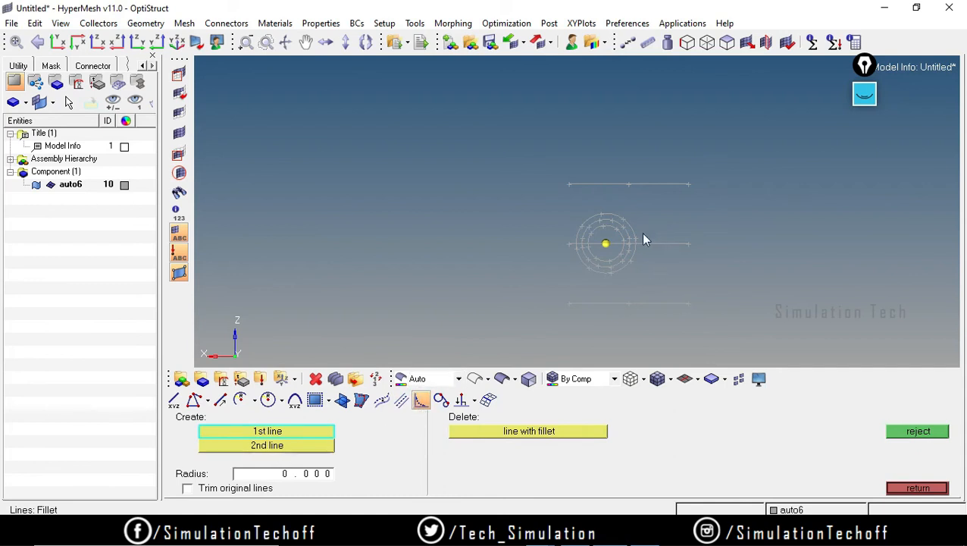
click(173, 399)
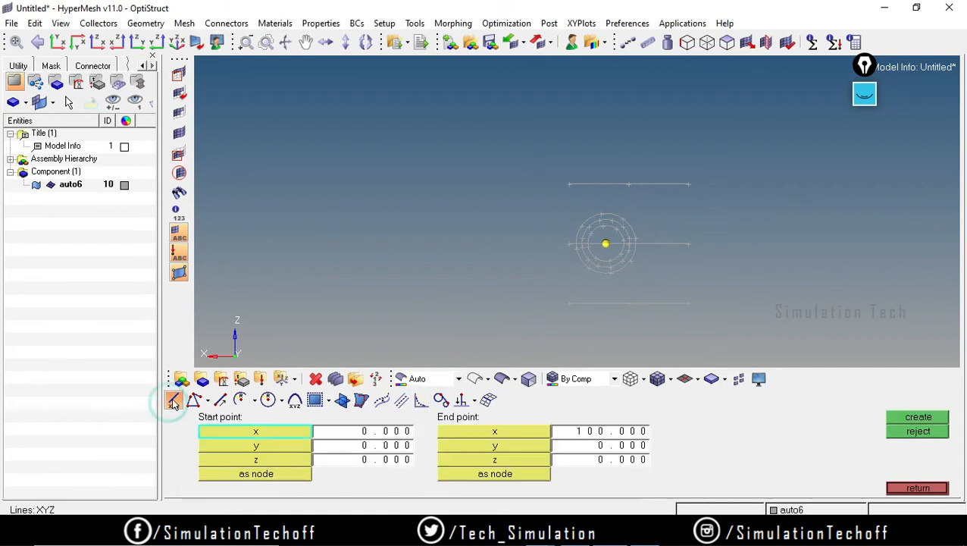
click(223, 403)
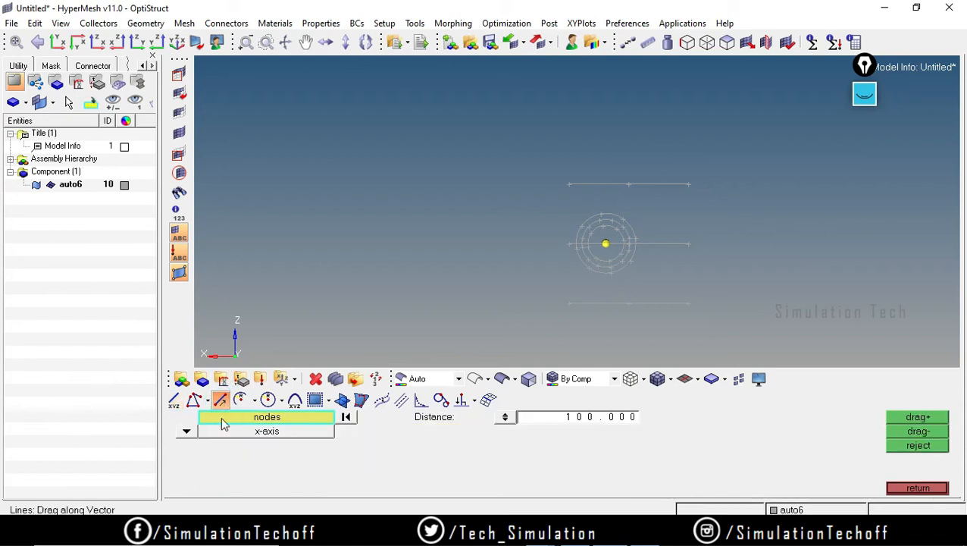
click(186, 430)
click(195, 400)
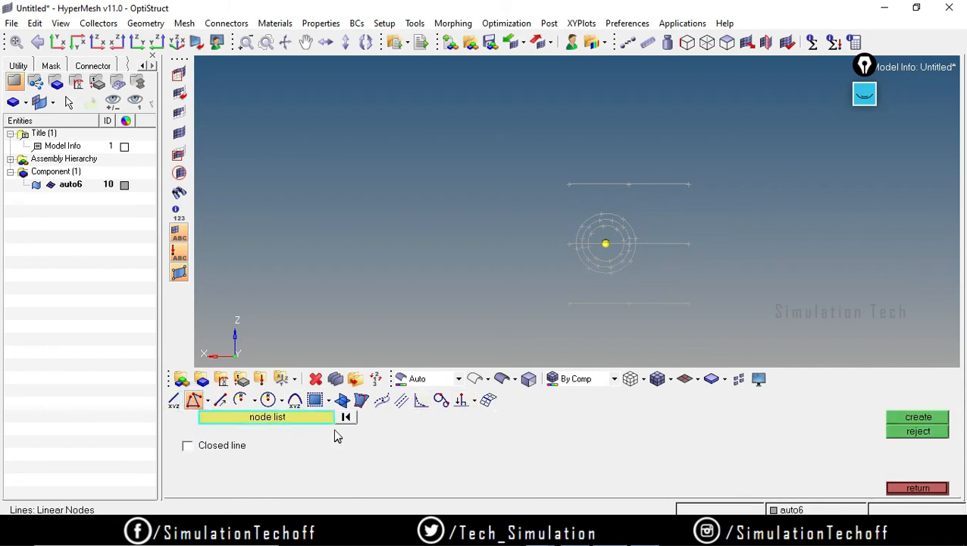
click(914, 489)
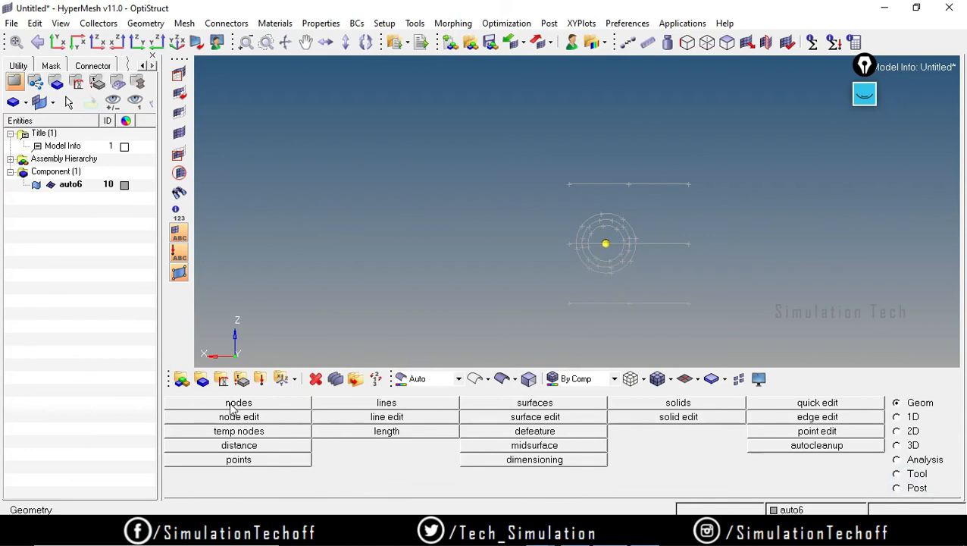
Extract one parametric node at the end of the lower line, with the number of u nodes set to 1
click(383, 403)
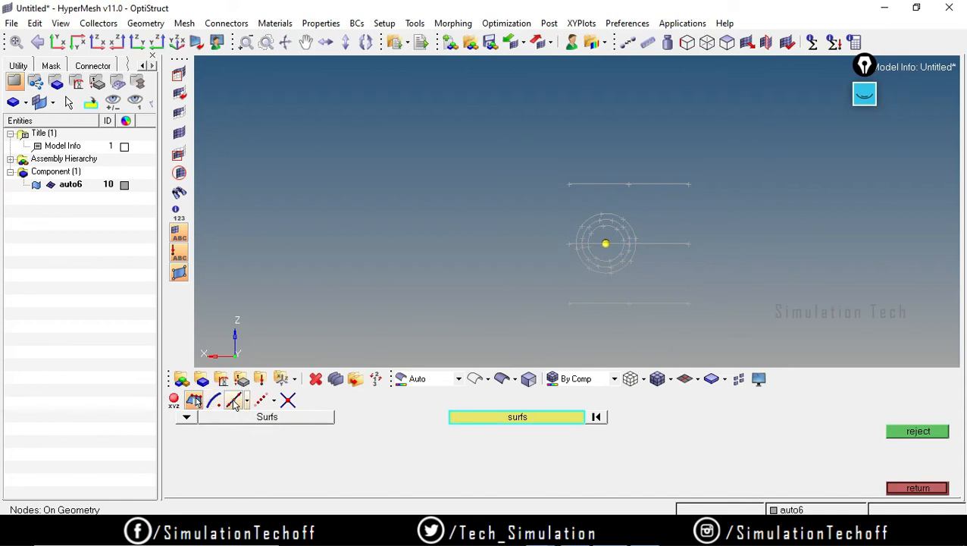
click(233, 400)
click(605, 305)
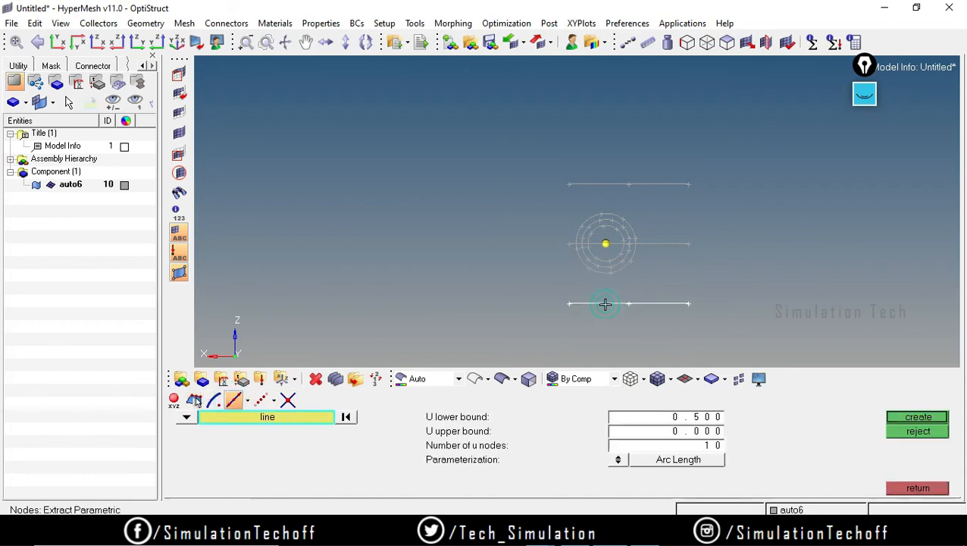
double_click(698, 446)
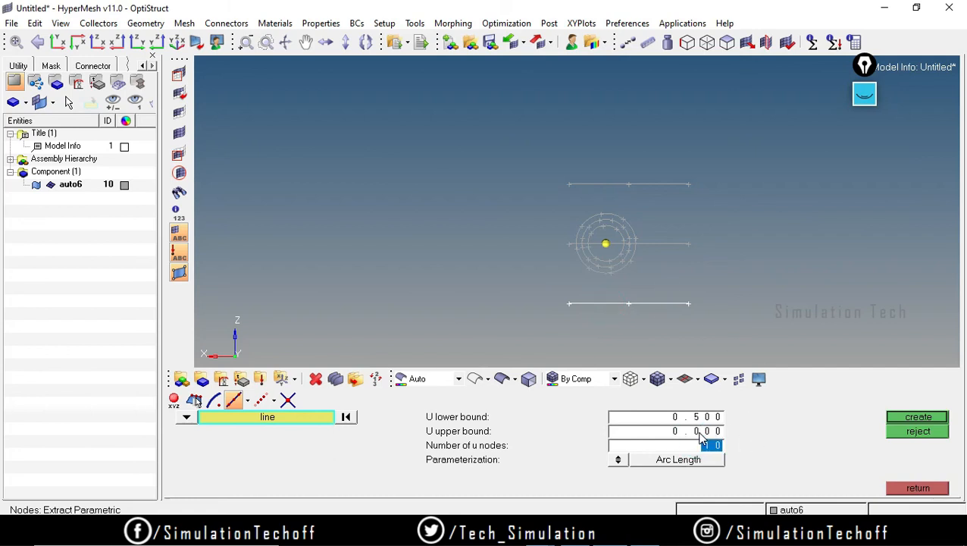
text(1)
click(892, 422)
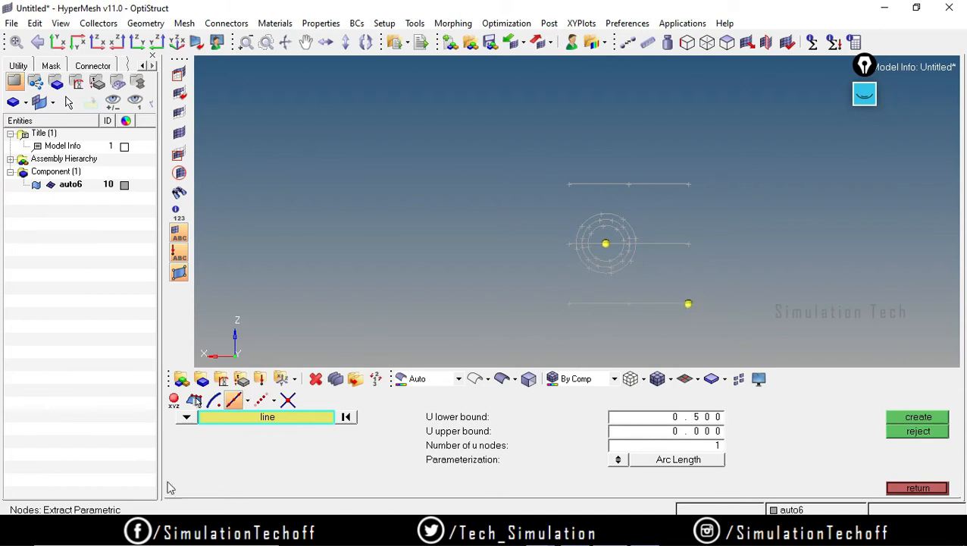
click(917, 489)
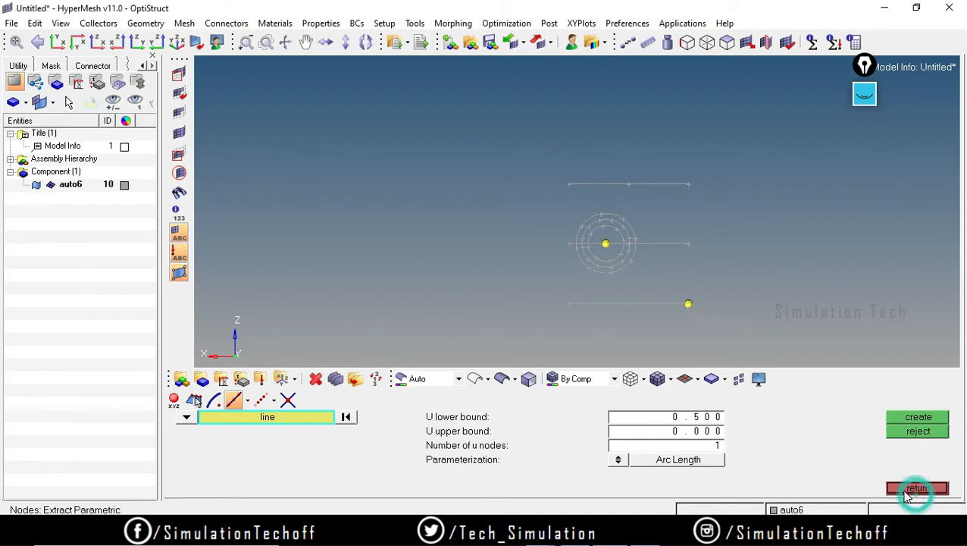
Drag the new end node 100 along the positive z-axis to create a vertical line joining the lower and upper lines
click(357, 403)
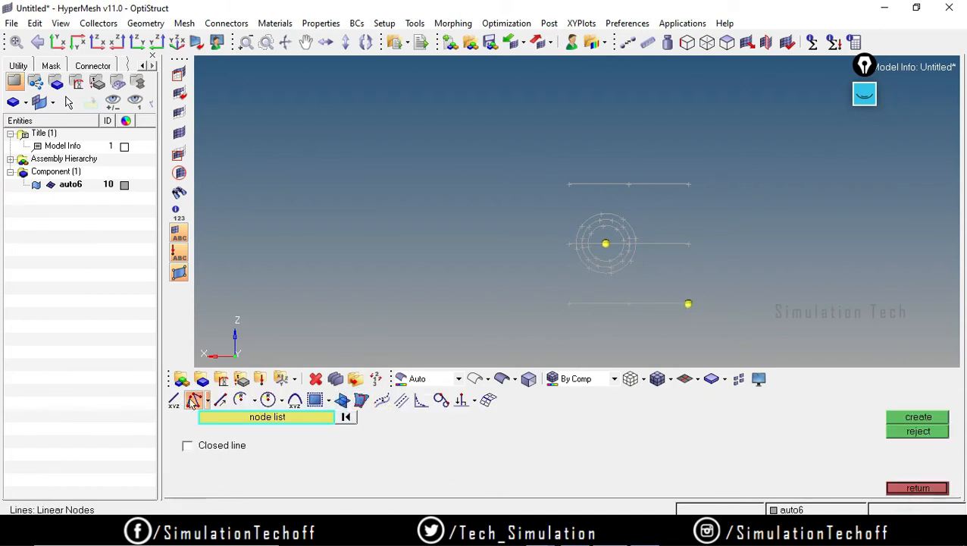
click(220, 399)
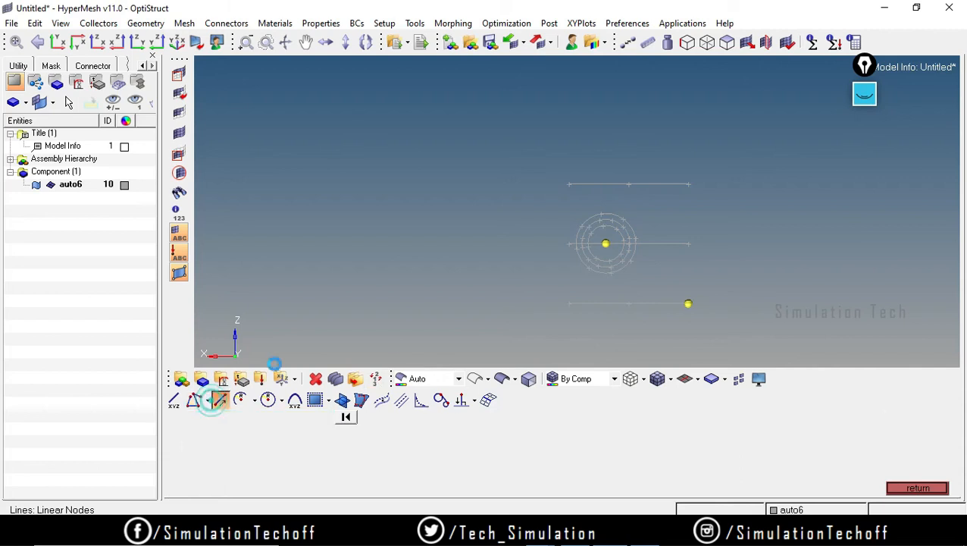
click(689, 303)
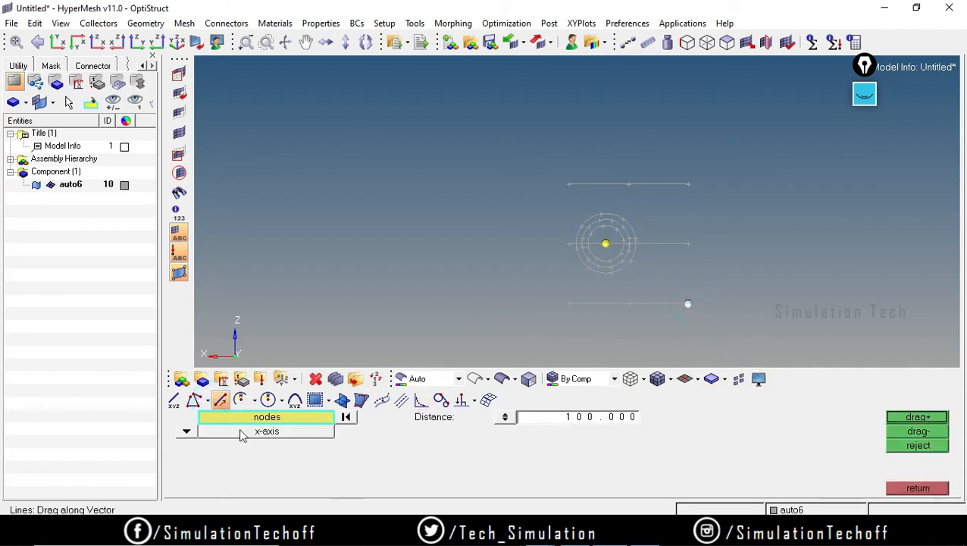
click(185, 433)
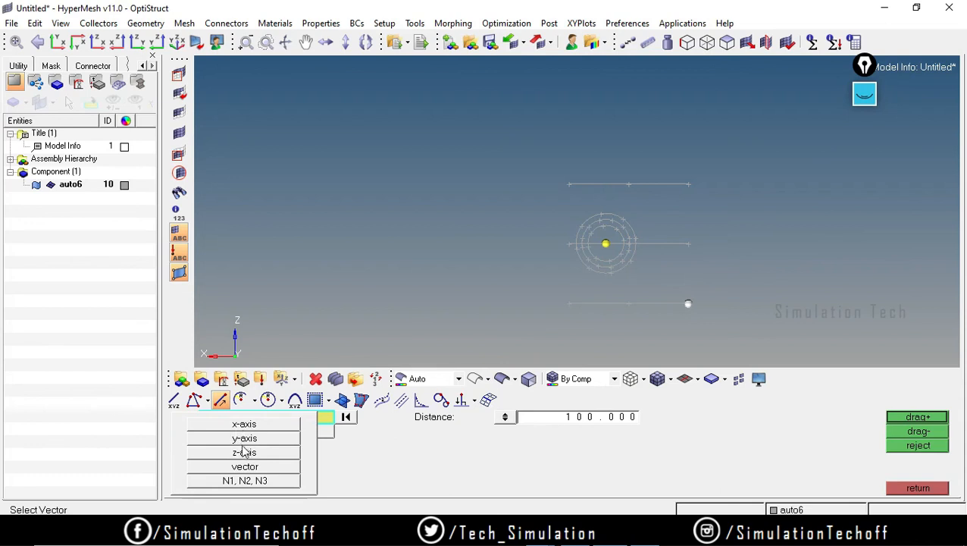
click(243, 450)
click(917, 417)
click(917, 488)
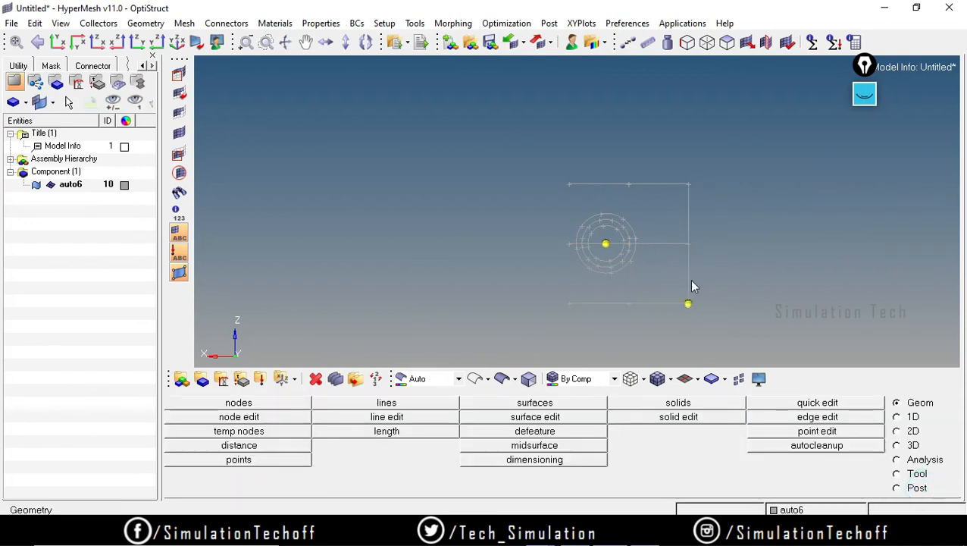
Create a fillet of radius 5 between the lower line and the vertical line without trimming the originals
click(438, 405)
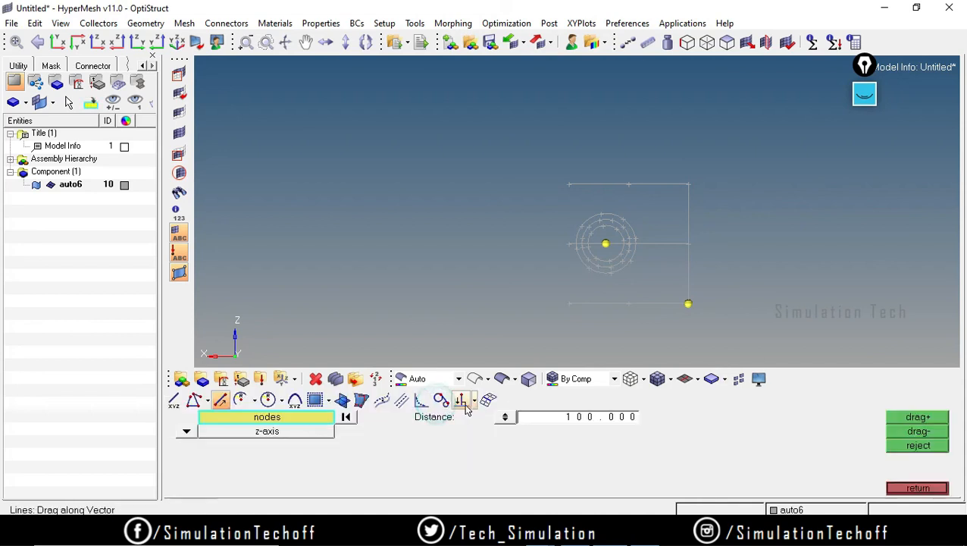
click(423, 401)
click(647, 318)
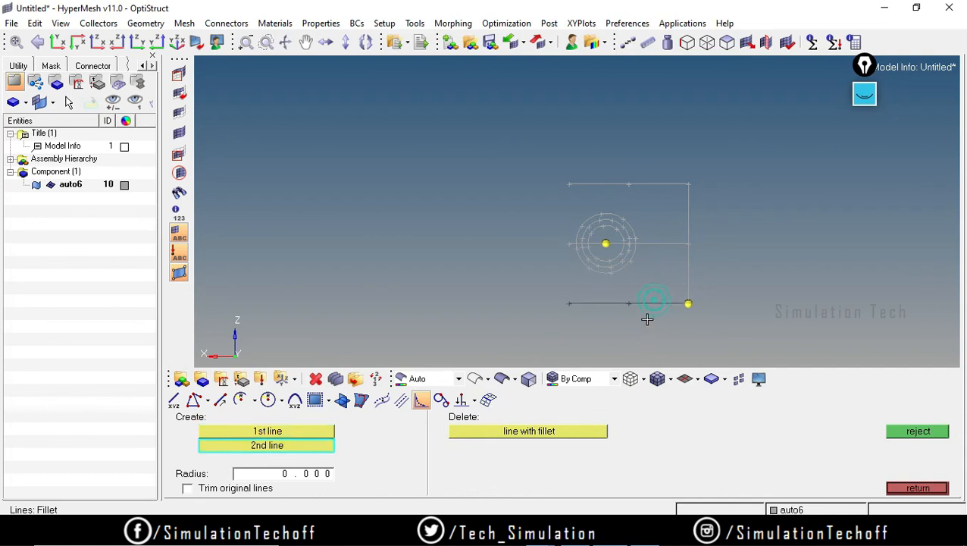
click(686, 262)
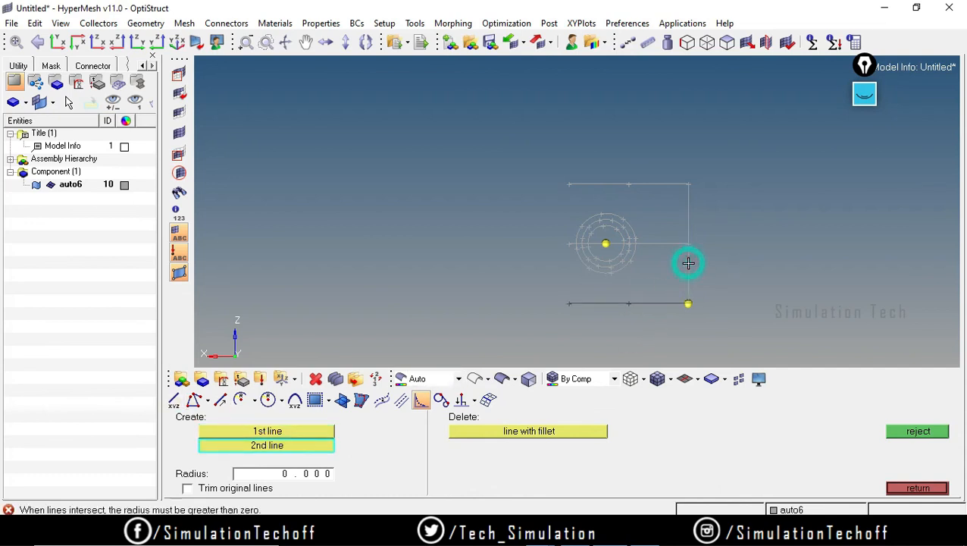
click(294, 474)
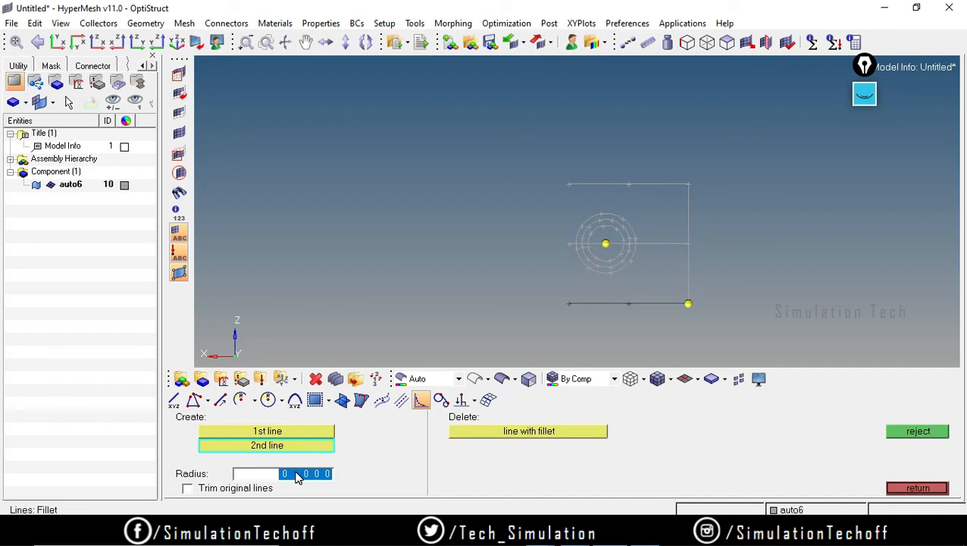
text(5)
key(Return)
click(688, 270)
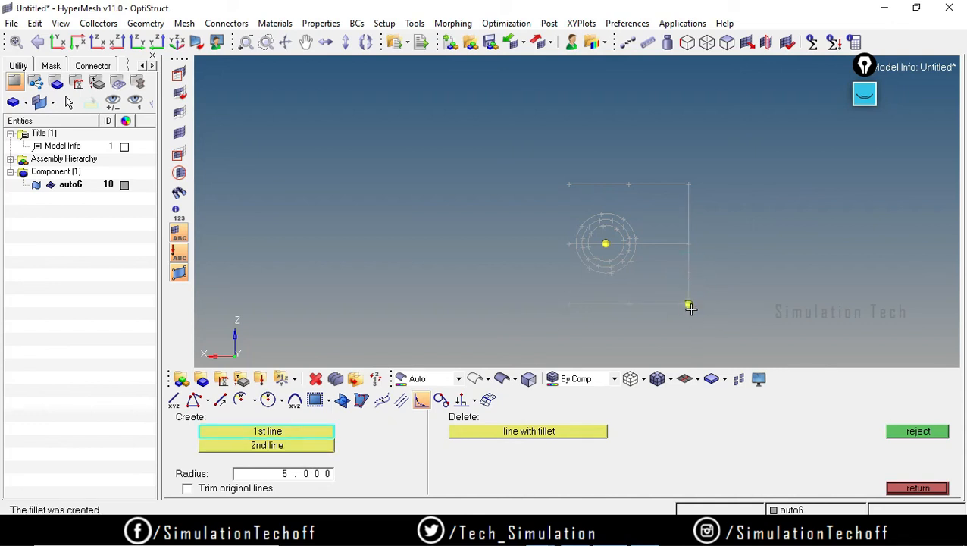
Inspect the new fillet at the lower corner up close and reject it
scroll(688, 307, down, 2)
scroll(705, 310, up, 5)
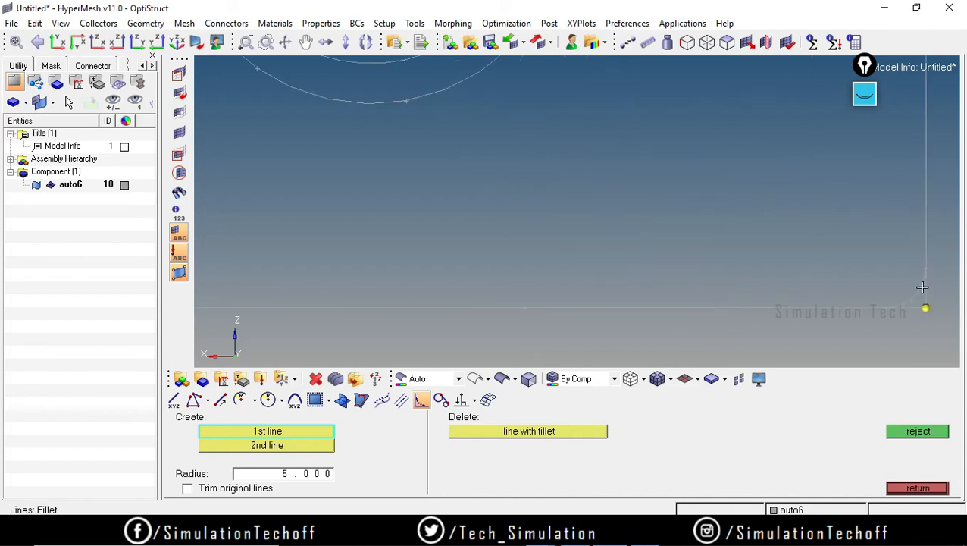
scroll(924, 286, up, 1)
scroll(925, 284, down, 2)
ctrl+right_drag(877, 262, 657, 232)
scroll(667, 288, up, 2)
scroll(655, 236, up, 1)
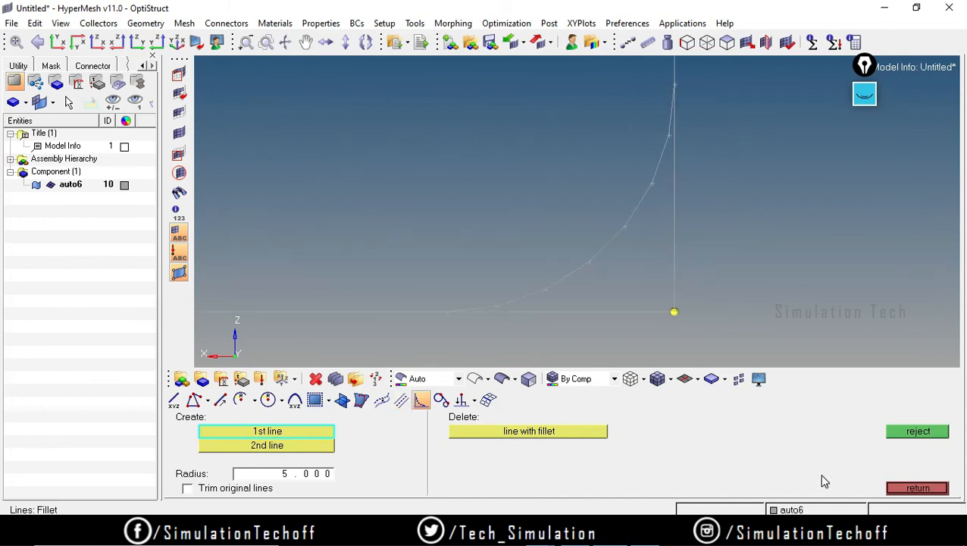
click(918, 432)
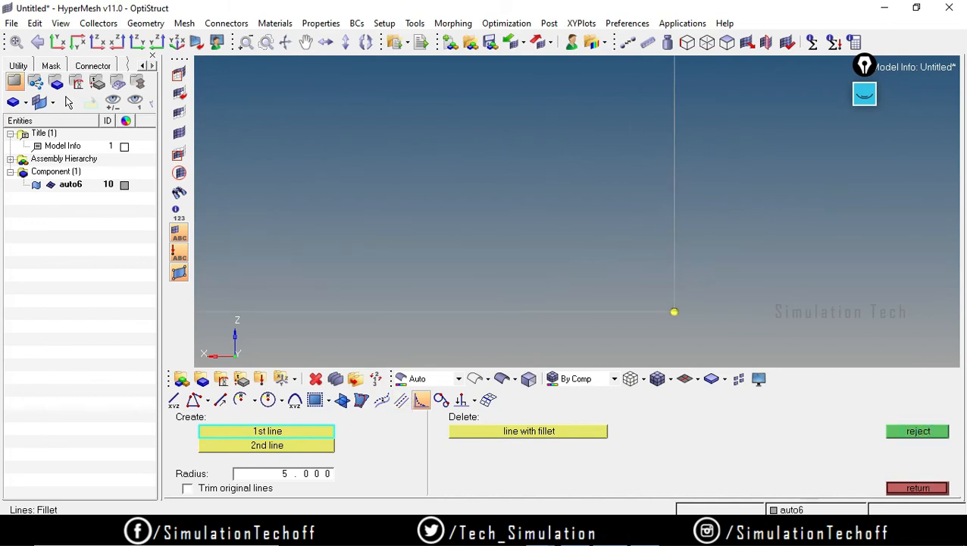
Set the fillet radius to 20
double_click(287, 474)
text(20)
key(Return)
Try the larger fillet between the lower and vertical lines without trimming the originals, and reject it
scroll(598, 205, down, 2)
scroll(530, 165, down, 2)
scroll(530, 165, down, 2)
ctrl+right_drag(387, 104, 492, 164)
ctrl+scroll(567, 203, down, 3)
click(462, 225)
click(576, 131)
click(935, 440)
Try to delete a fillet from the lower line
click(539, 431)
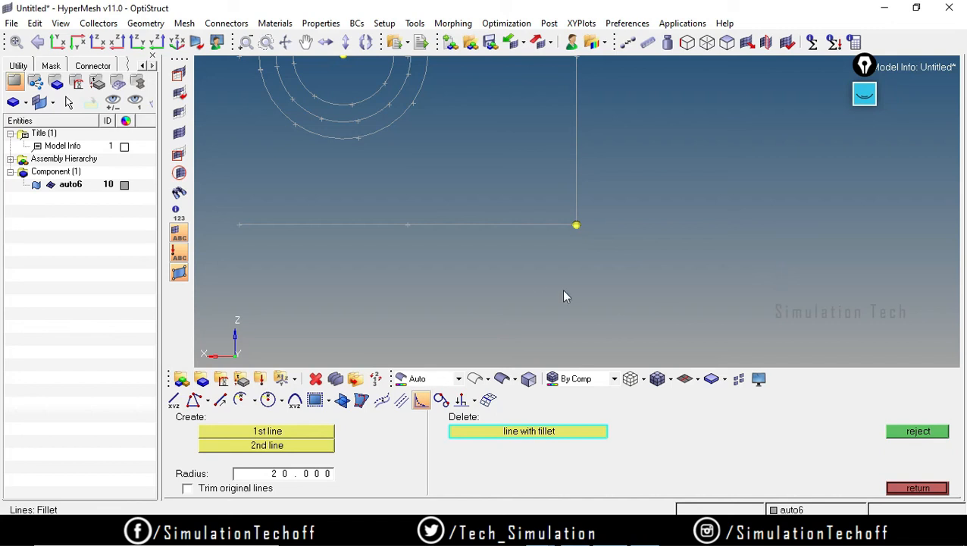
click(532, 225)
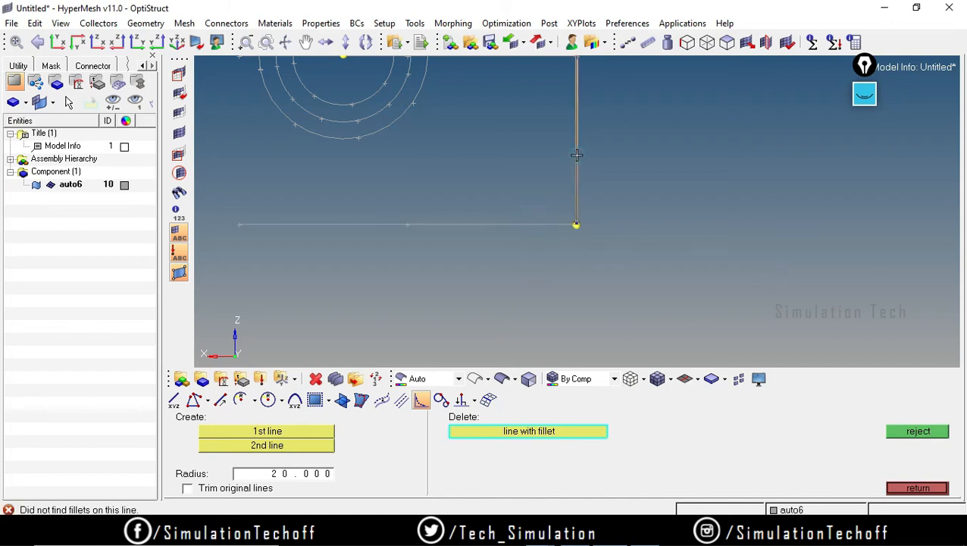
Enable trimming of the original lines and create a radius 20 fillet between the lower and vertical lines
click(187, 488)
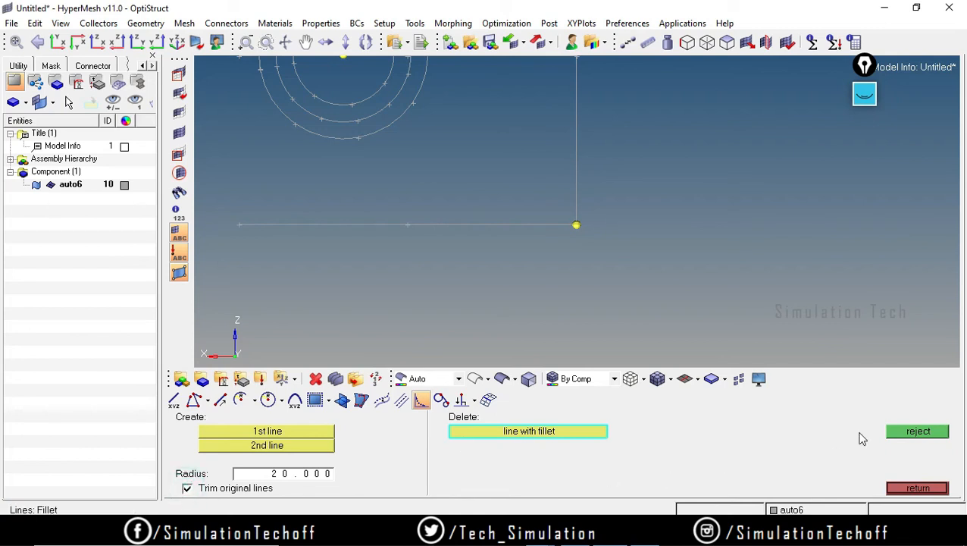
click(269, 433)
click(378, 224)
click(580, 111)
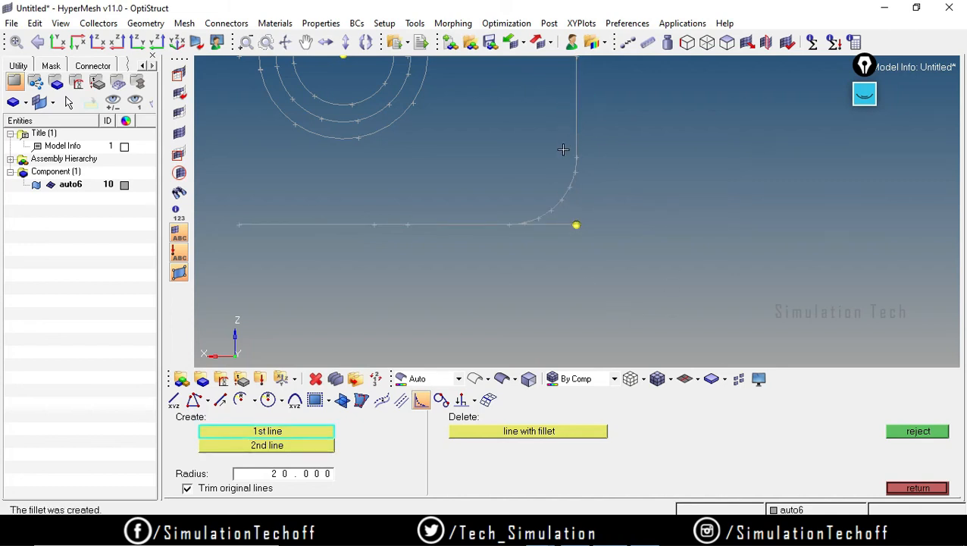
Try to remove the leftover lower line segment beyond the fillet with the line with fillet deletion option
ctrl+scroll(562, 141, down, 4)
ctrl+right_drag(563, 140, 565, 189)
ctrl+scroll(565, 190, up, 4)
ctrl+scroll(525, 249, up, 3)
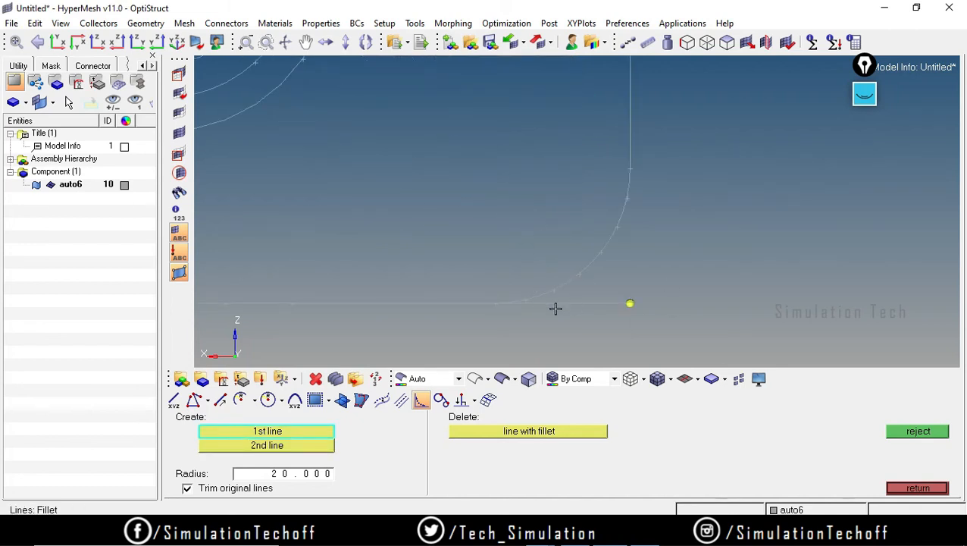
click(553, 432)
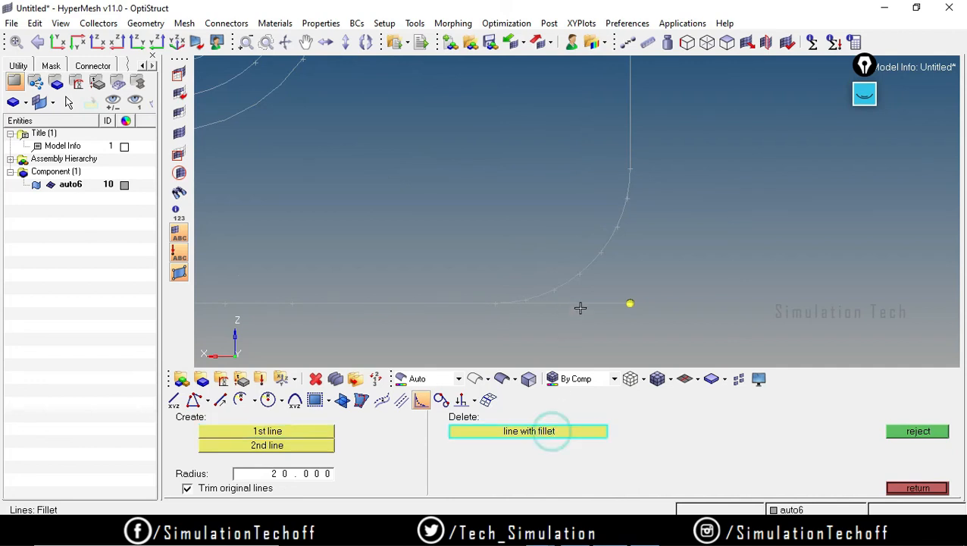
click(579, 303)
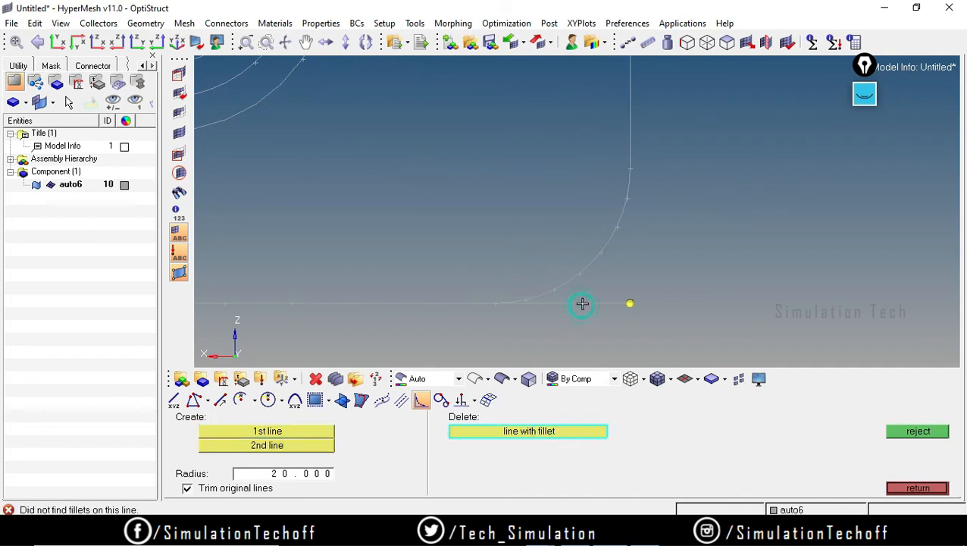
click(913, 489)
Delete the leftover horizontal line segment between the fillet's start and the corner node
ctrl+scroll(597, 311, down, 5)
ctrl+scroll(591, 305, up, 4)
ctrl+right_drag(596, 351, 587, 241)
ctrl+scroll(567, 204, down, 2)
ctrl+scroll(565, 202, up, 6)
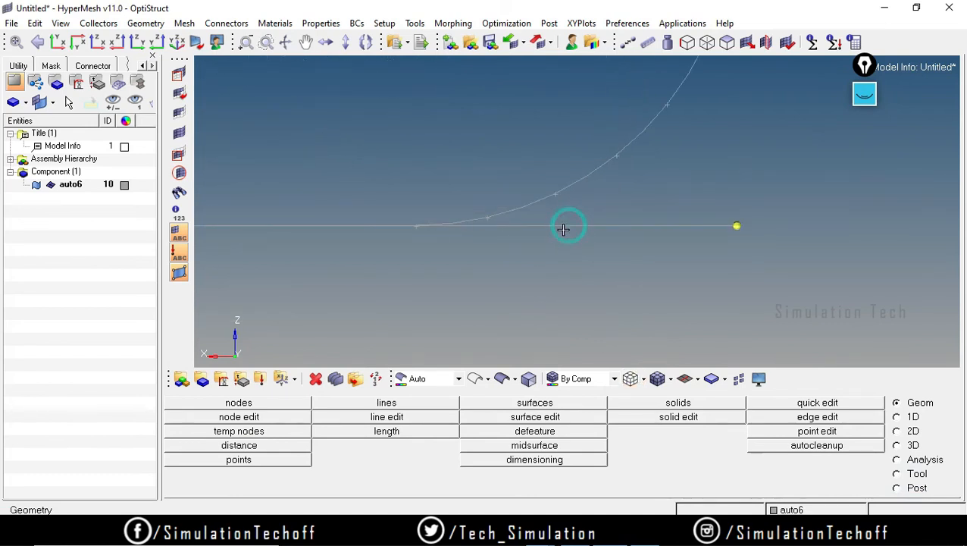
click(316, 378)
click(576, 225)
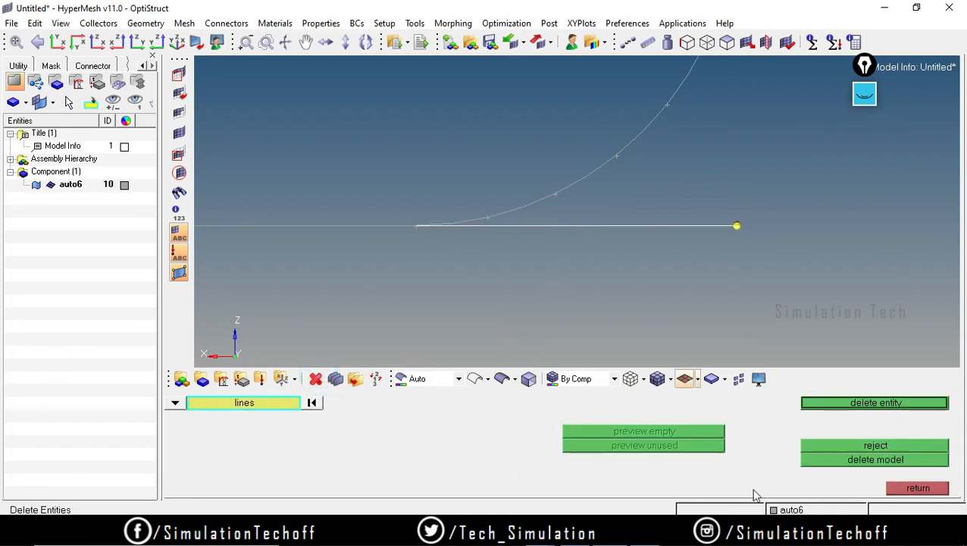
click(858, 402)
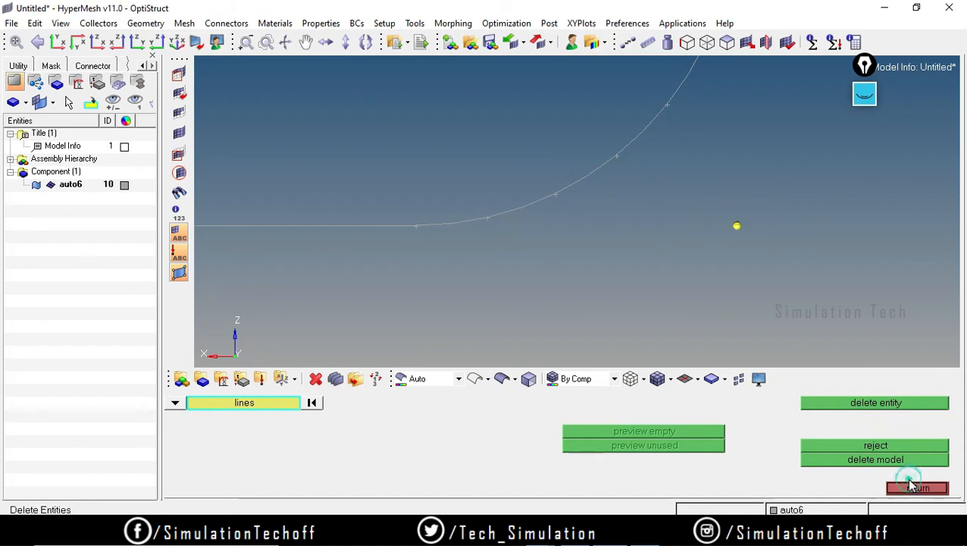
click(915, 487)
Try to create a tangent line to the outermost circle with the At Tangent line method
scroll(716, 273, down, 5)
scroll(689, 224, down, 1)
scroll(728, 195, up, 1)
scroll(686, 189, down, 1)
scroll(680, 190, up, 1)
scroll(678, 237, down, 1)
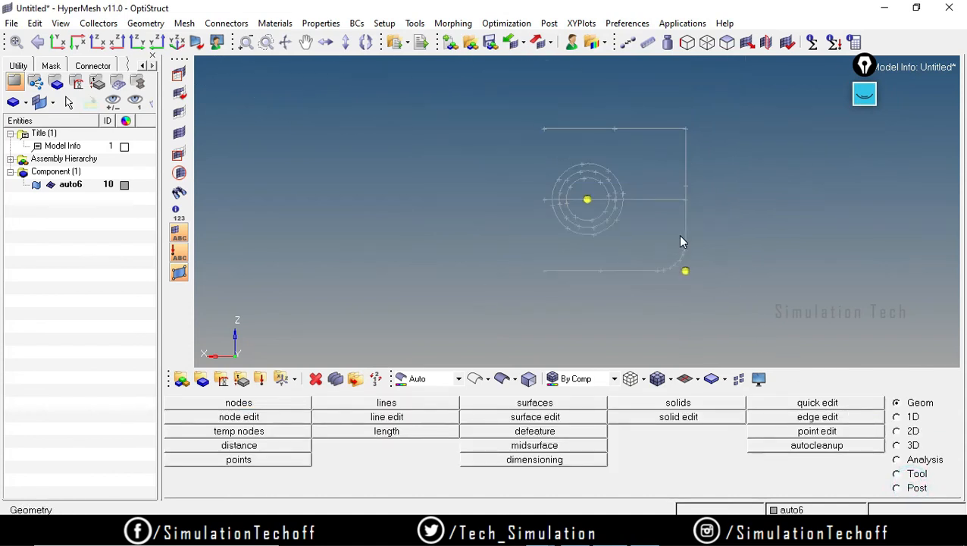
click(420, 403)
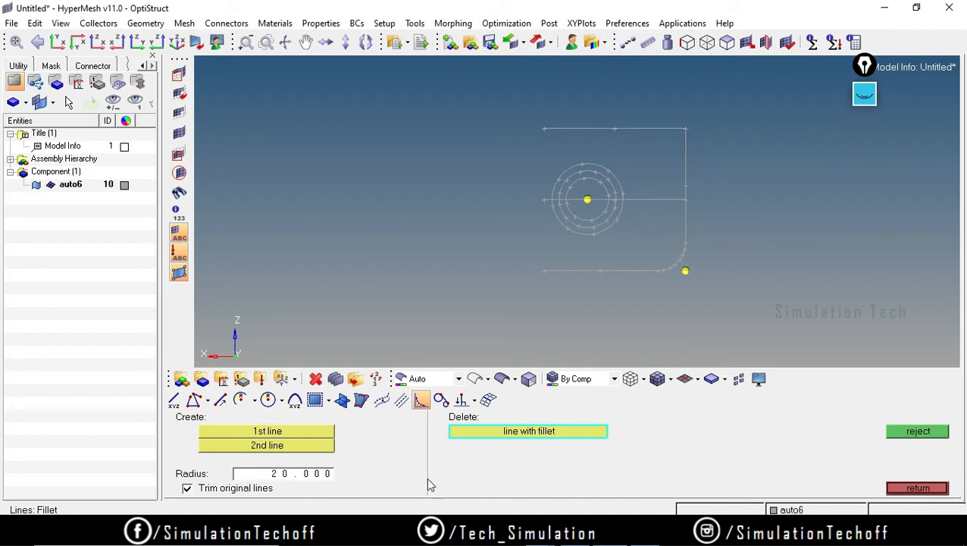
click(441, 399)
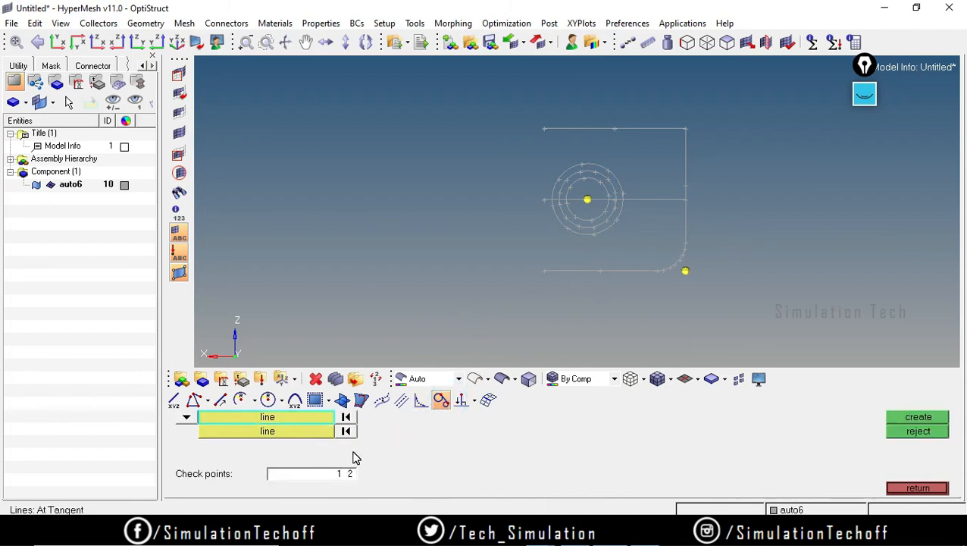
click(186, 417)
click(216, 439)
click(543, 272)
click(562, 174)
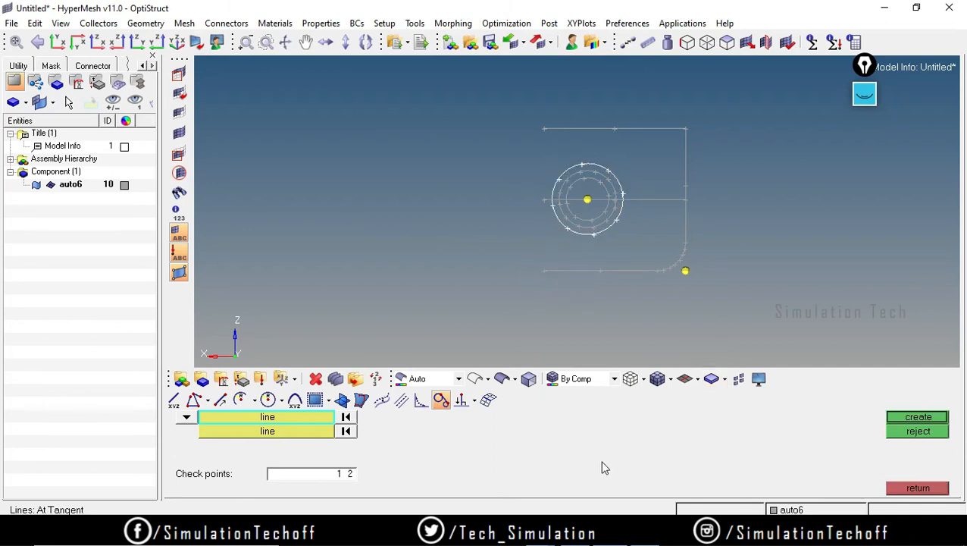
click(925, 421)
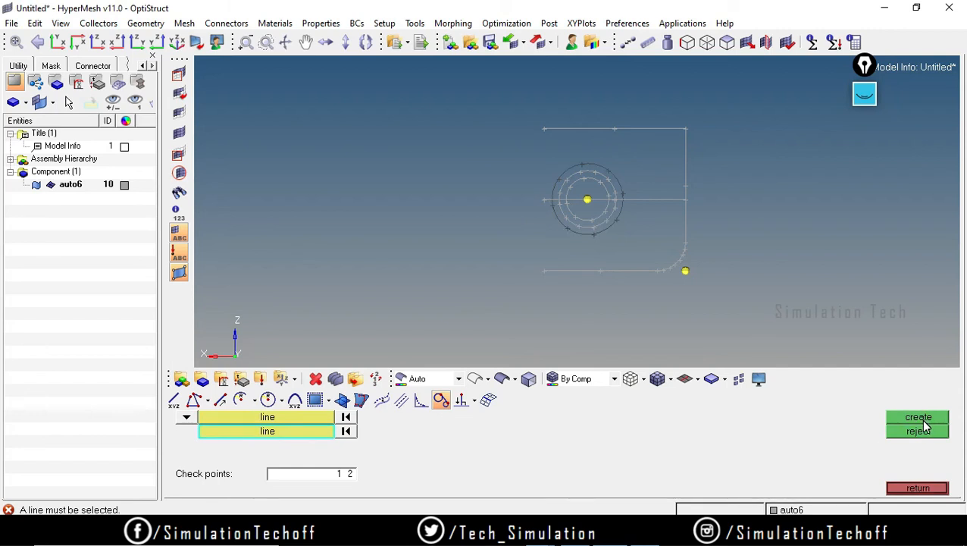
click(937, 489)
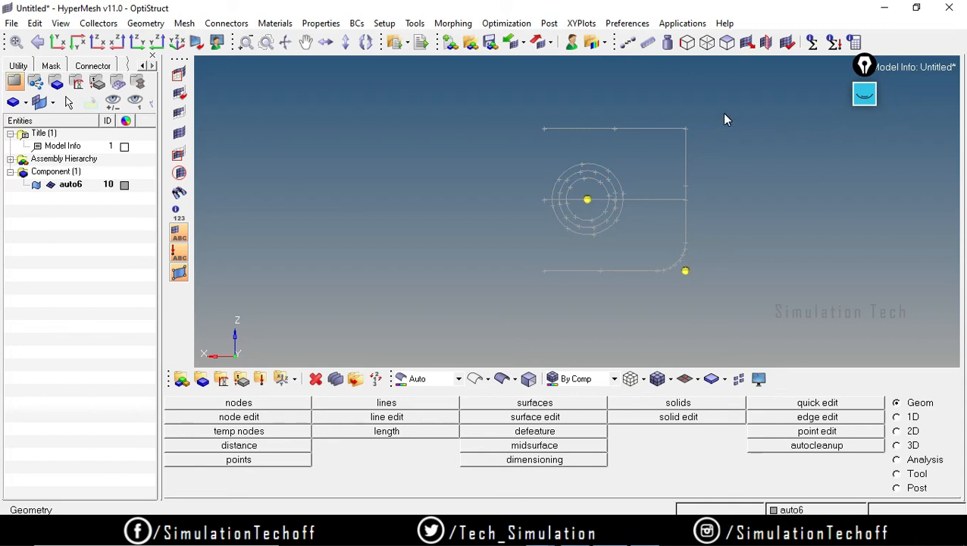
Create two nodes beside the circles on a y-axis plane based at the lower corner node
click(253, 407)
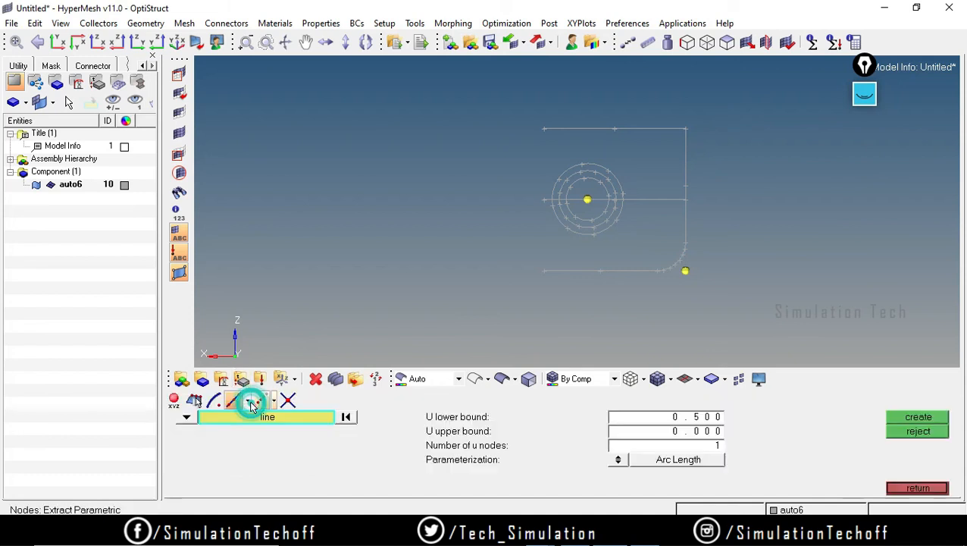
click(194, 402)
click(185, 417)
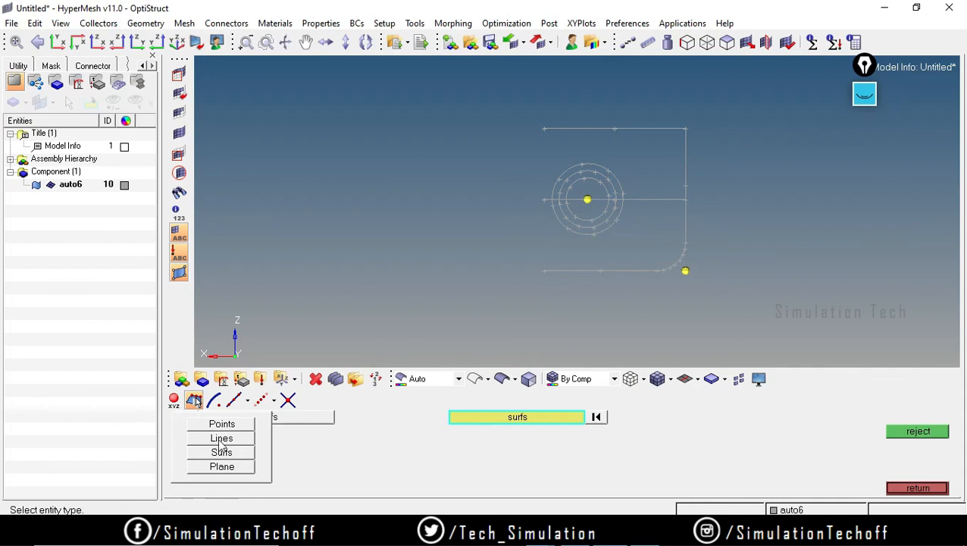
click(223, 467)
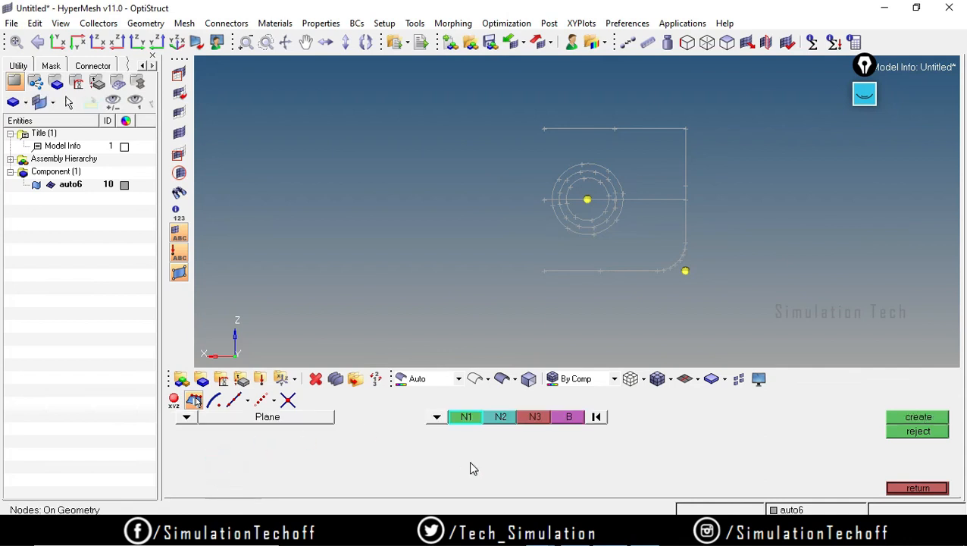
click(436, 417)
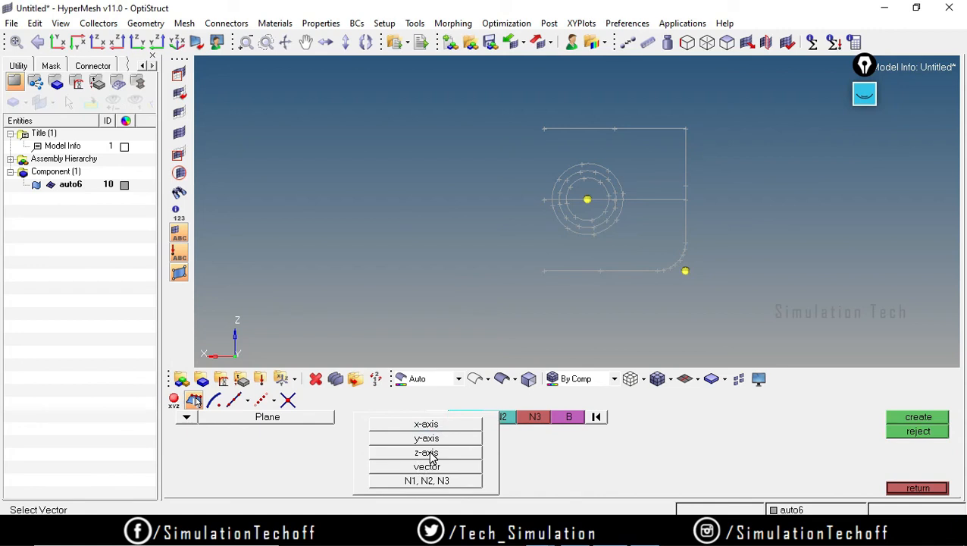
click(429, 438)
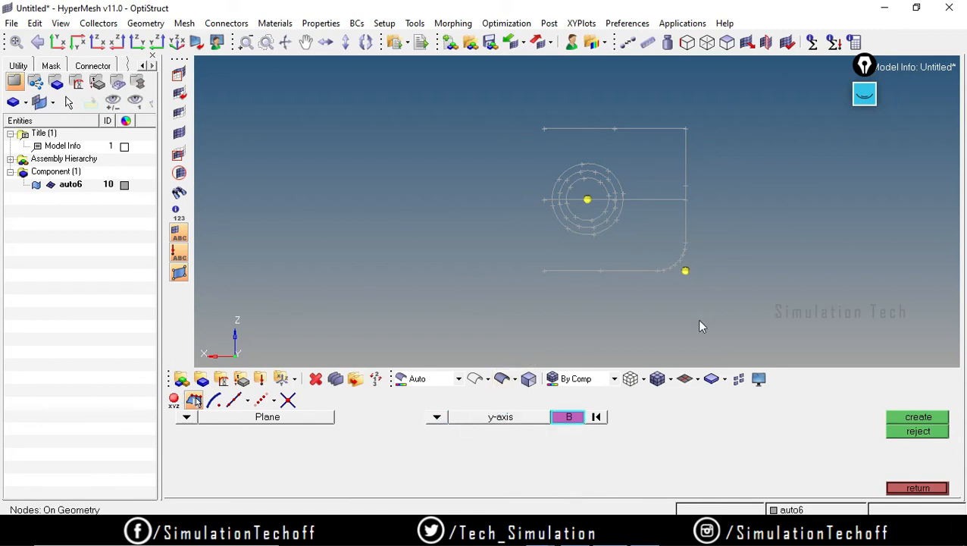
click(685, 271)
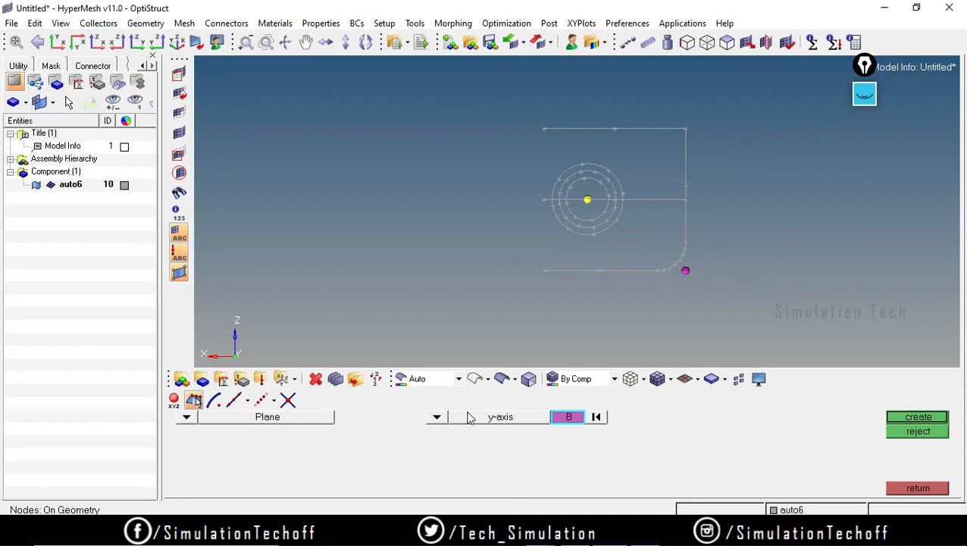
click(906, 419)
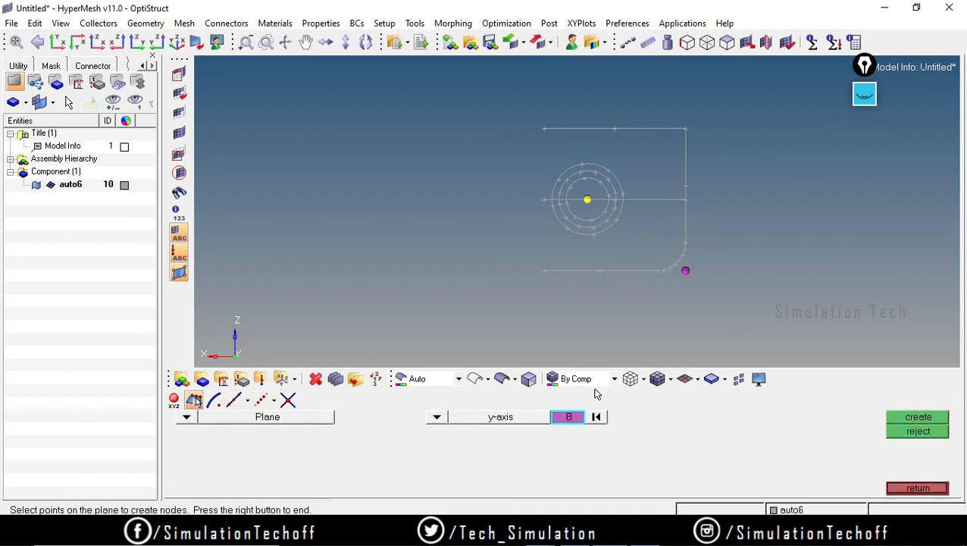
click(410, 246)
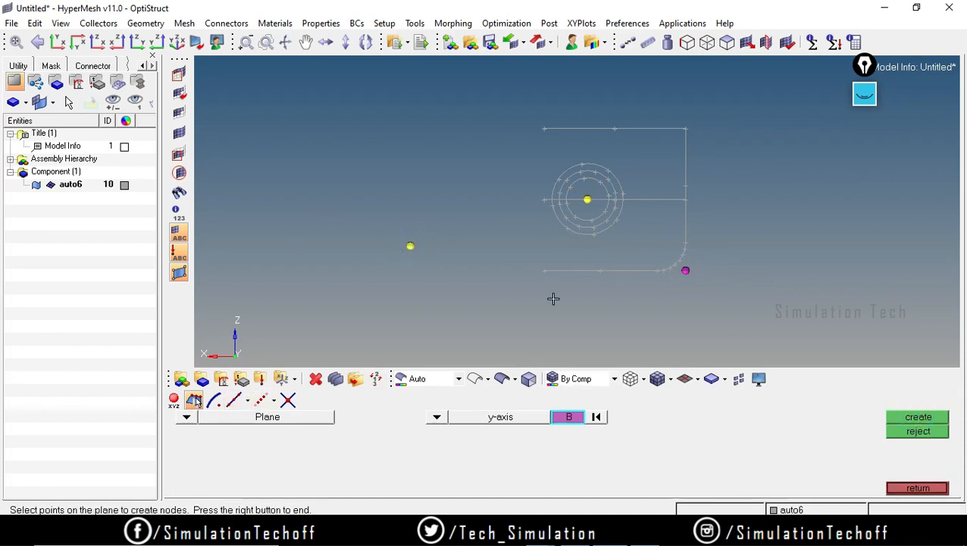
click(475, 151)
click(917, 487)
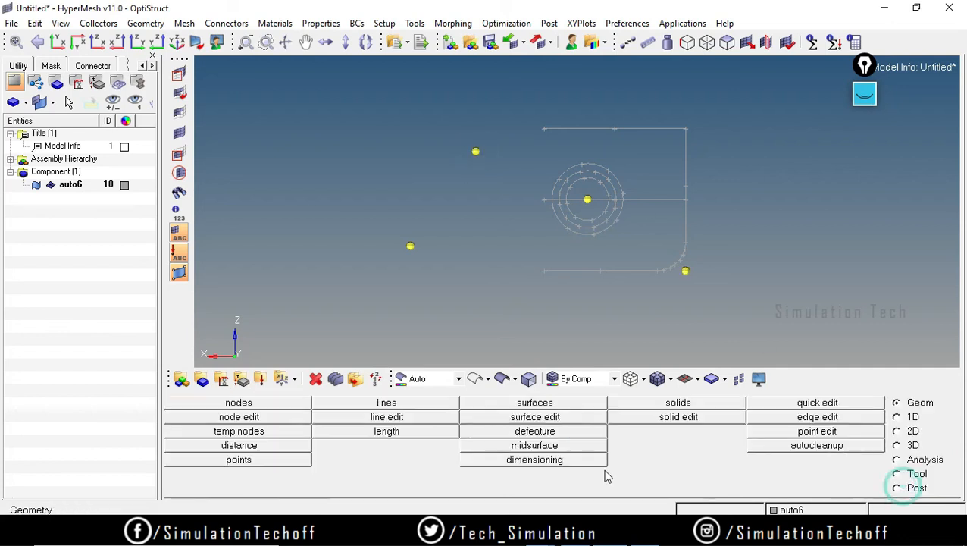
Create a straight line between the two nodes beside the circles with the Linear Nodes method
click(409, 402)
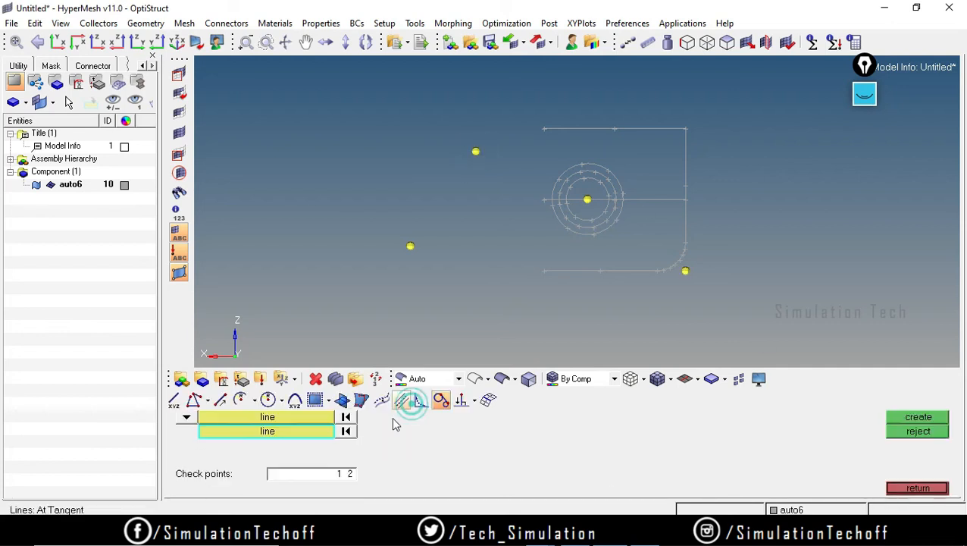
click(193, 400)
click(410, 245)
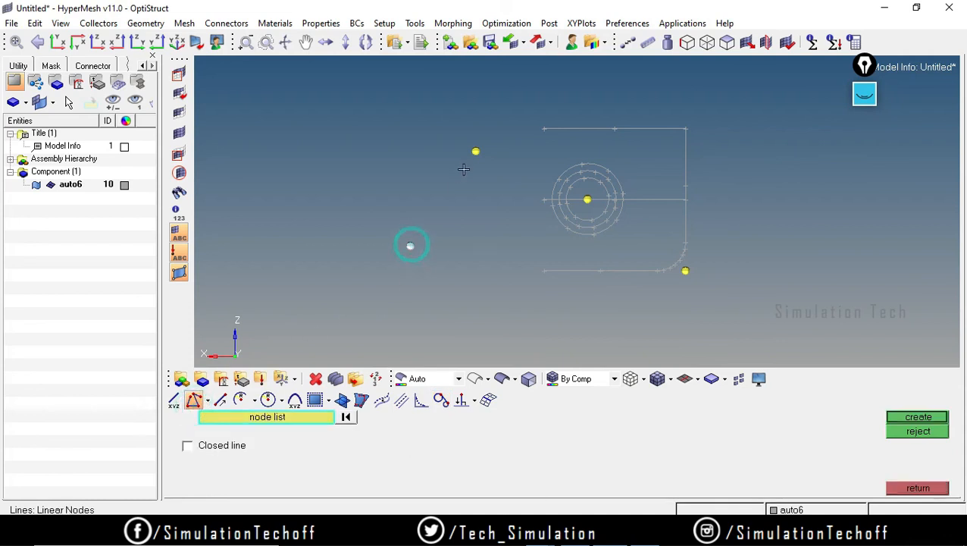
click(475, 150)
click(932, 419)
click(909, 487)
Try to create a tangent line between the slanted line and the outermost circle with the At Tangent method
click(345, 404)
click(447, 401)
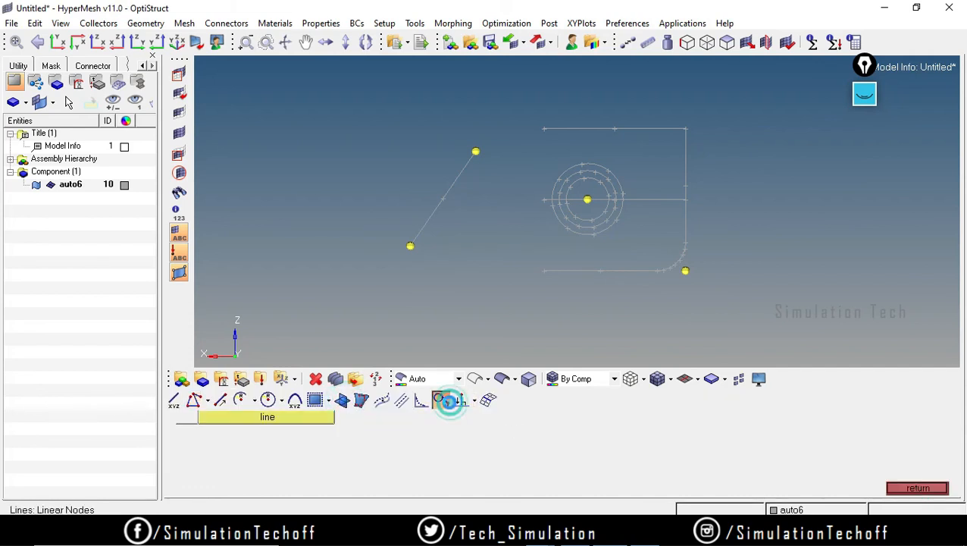
click(431, 212)
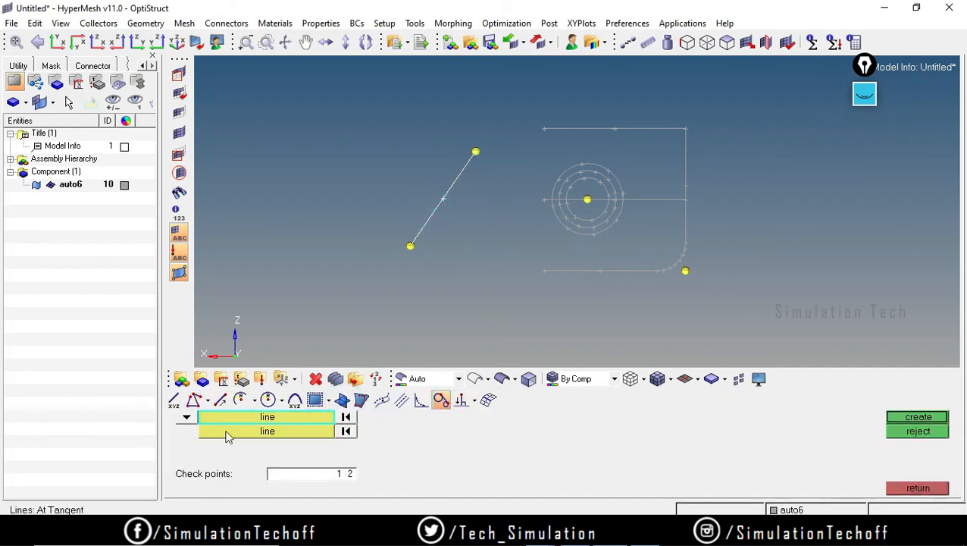
click(259, 432)
click(564, 194)
click(904, 419)
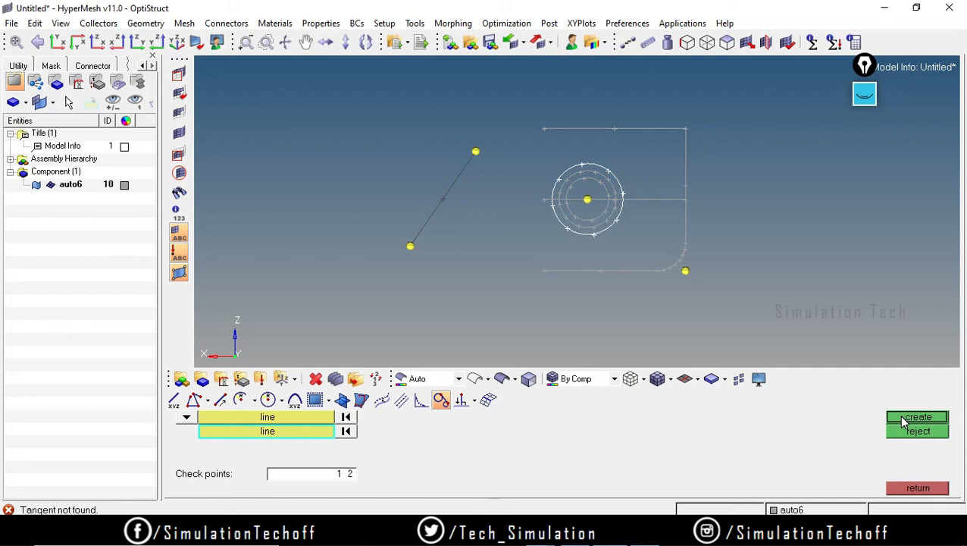
click(350, 473)
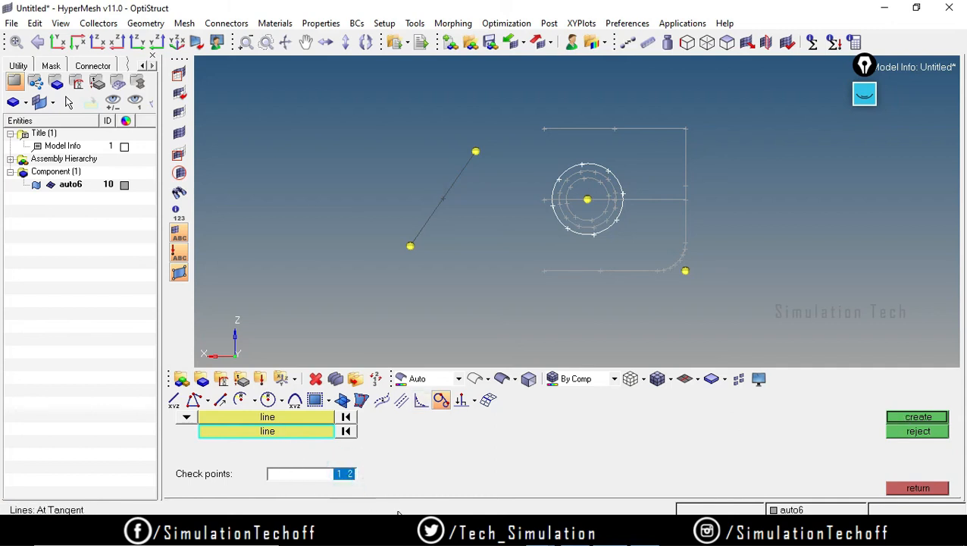
click(346, 431)
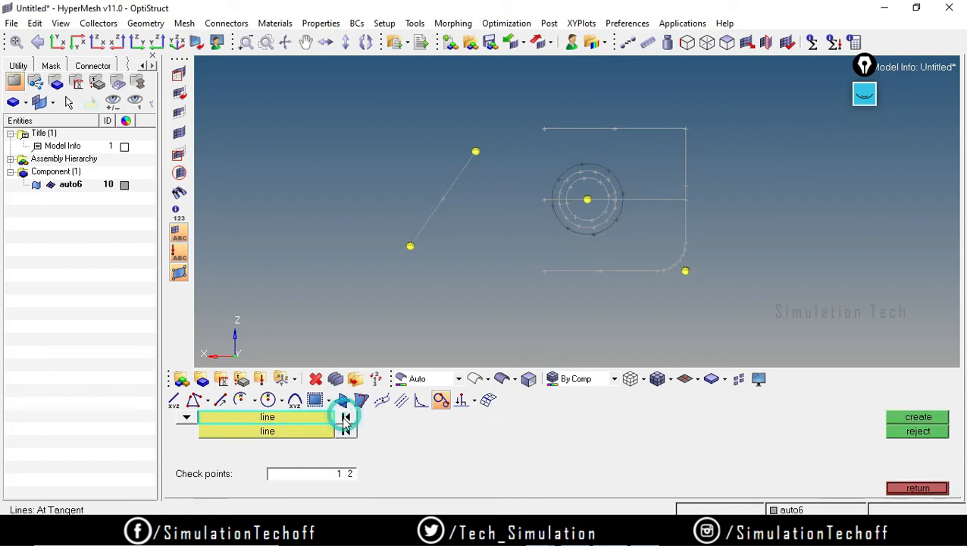
Try the node list option of the At Tangent method with the slanted line's two end nodes, and return to line selection
click(185, 417)
click(216, 438)
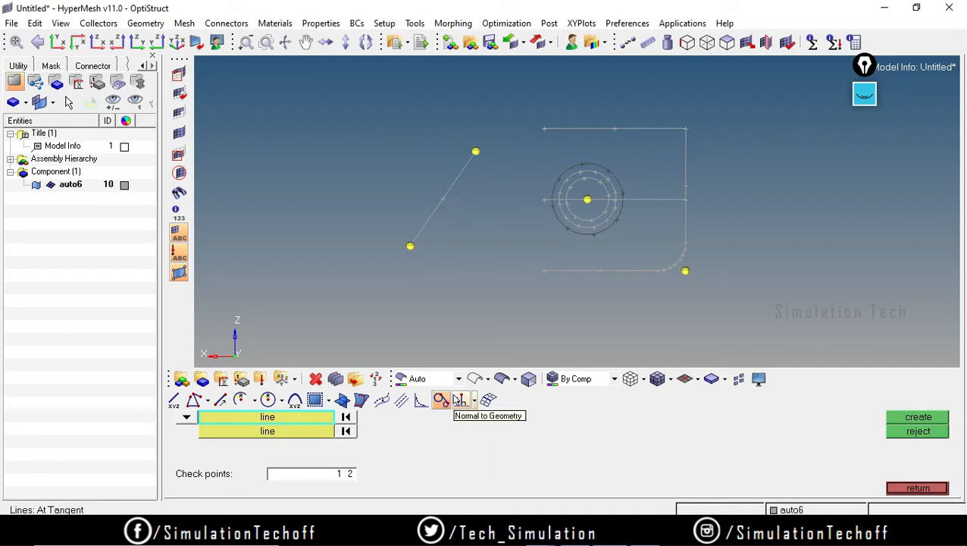
click(186, 417)
click(214, 423)
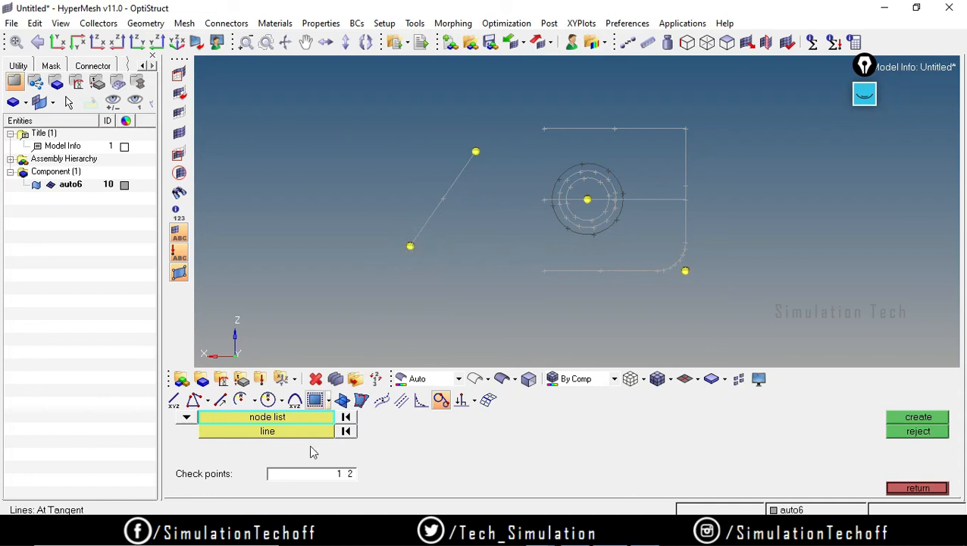
click(295, 421)
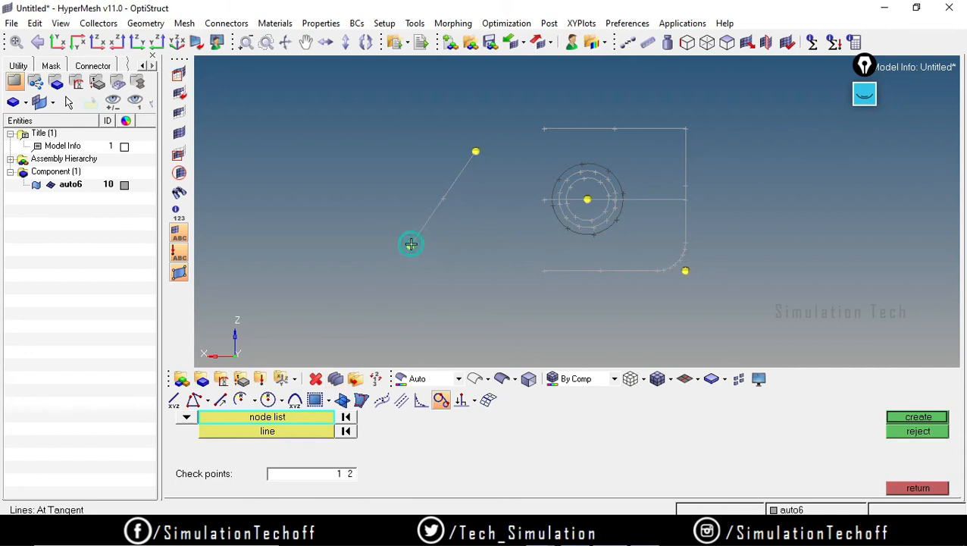
click(476, 151)
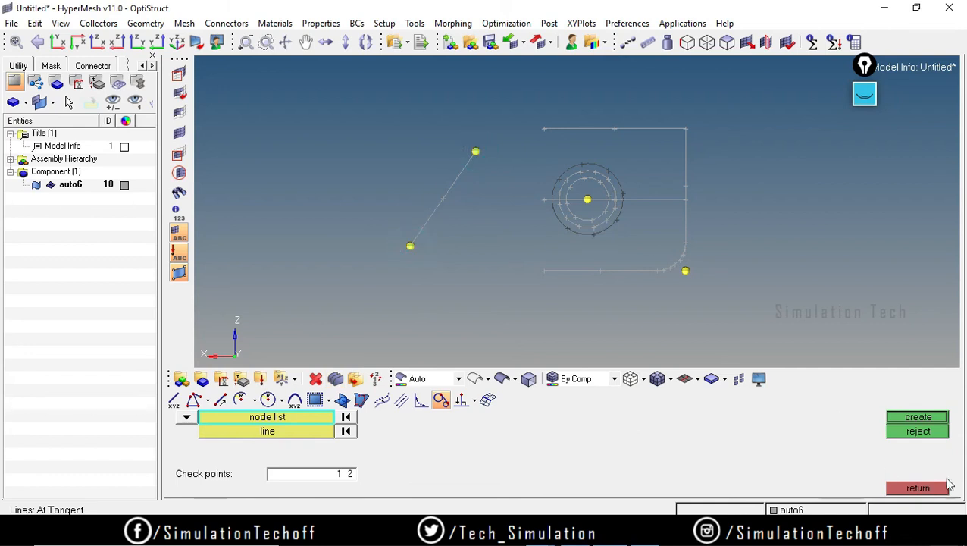
click(187, 417)
click(214, 439)
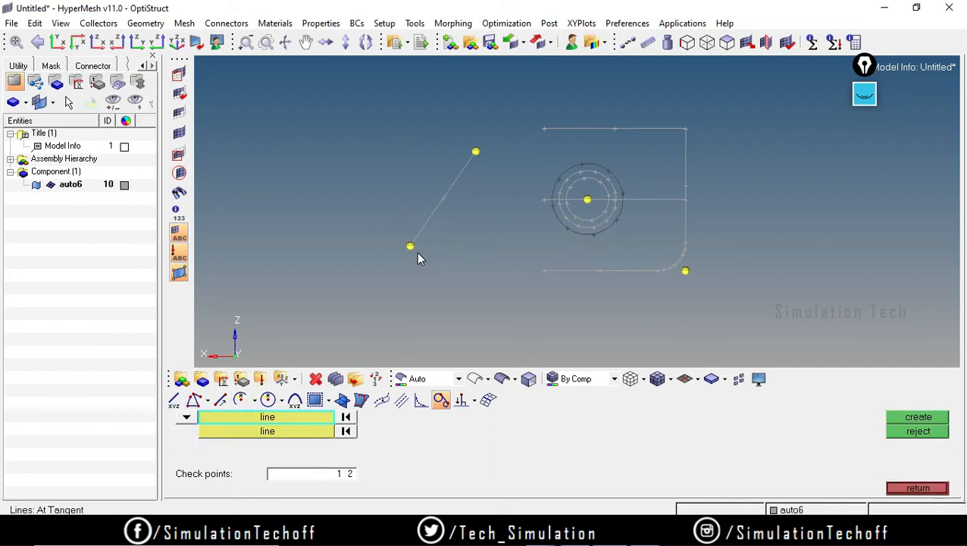
Try other At Tangent line selections using the slanted line, the outermost circle and the horizontal midline, and leave the line creation tool
click(422, 226)
click(563, 172)
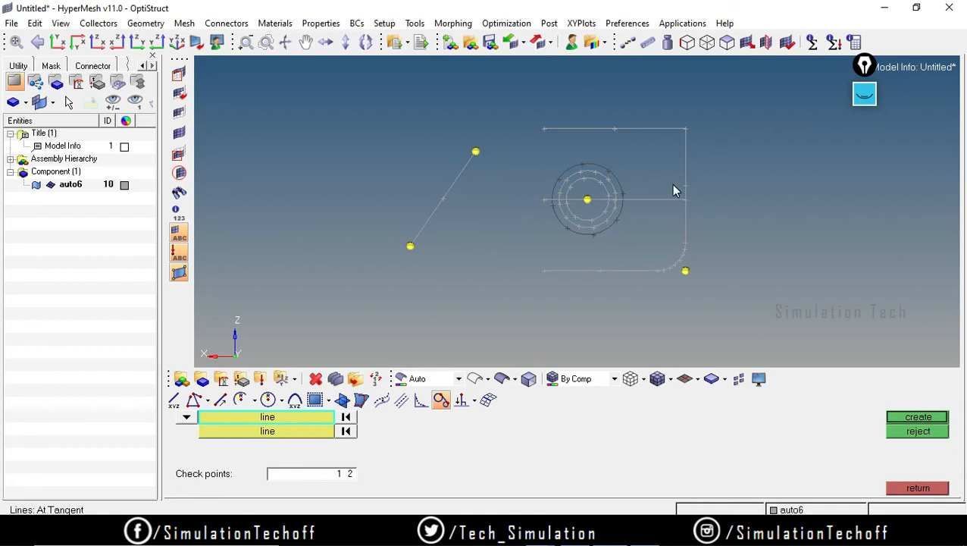
click(281, 432)
click(280, 419)
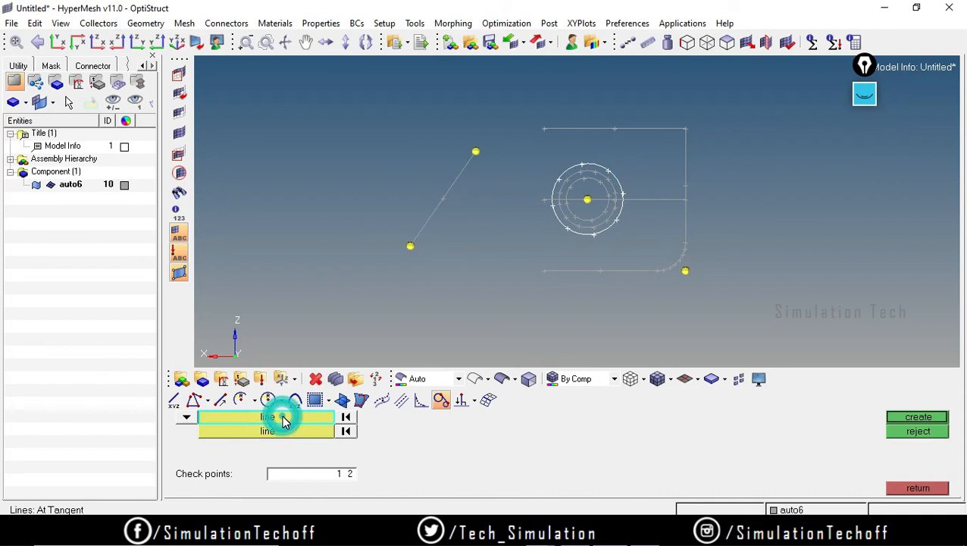
click(647, 200)
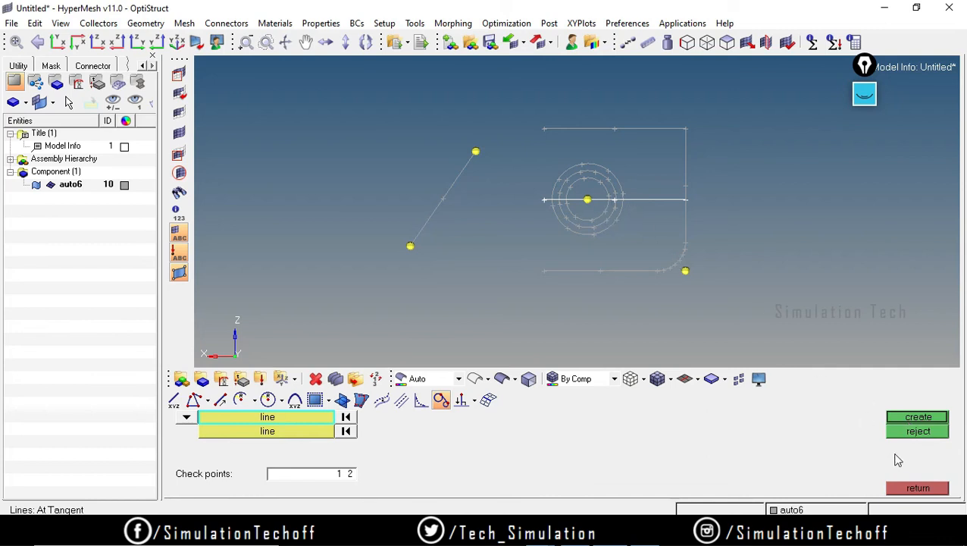
click(918, 488)
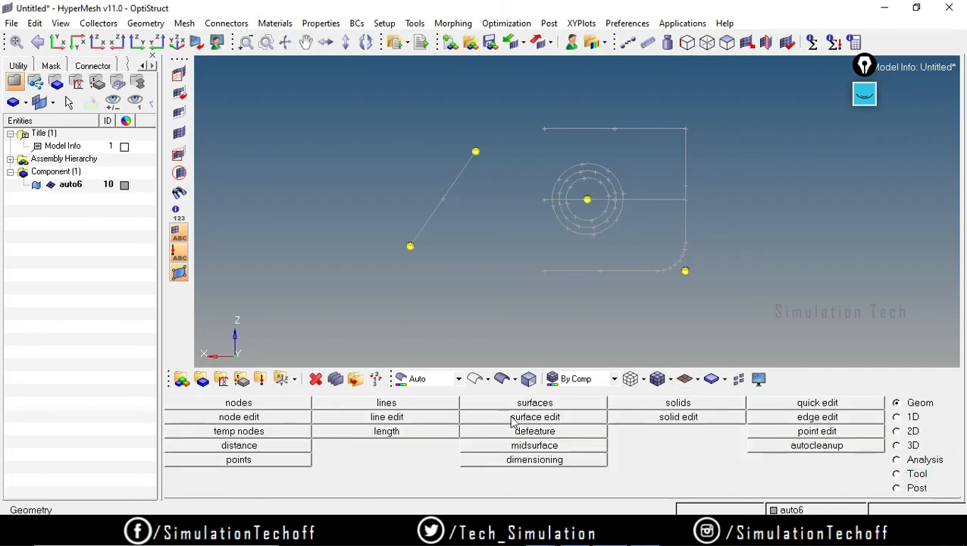
Examine the available normal line creation methods: Normal to Geometry, Normal from Geometry and Normal 2D on Plane
click(404, 403)
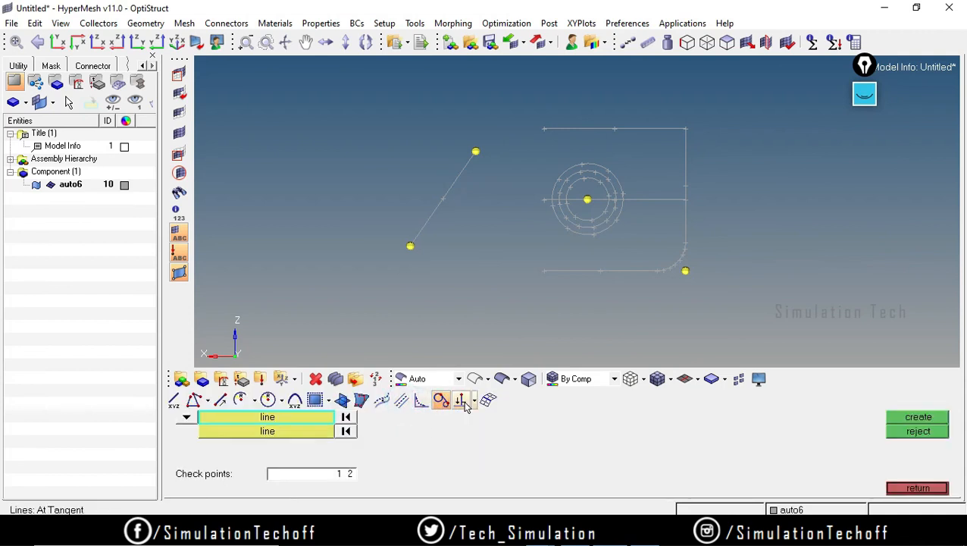
click(470, 402)
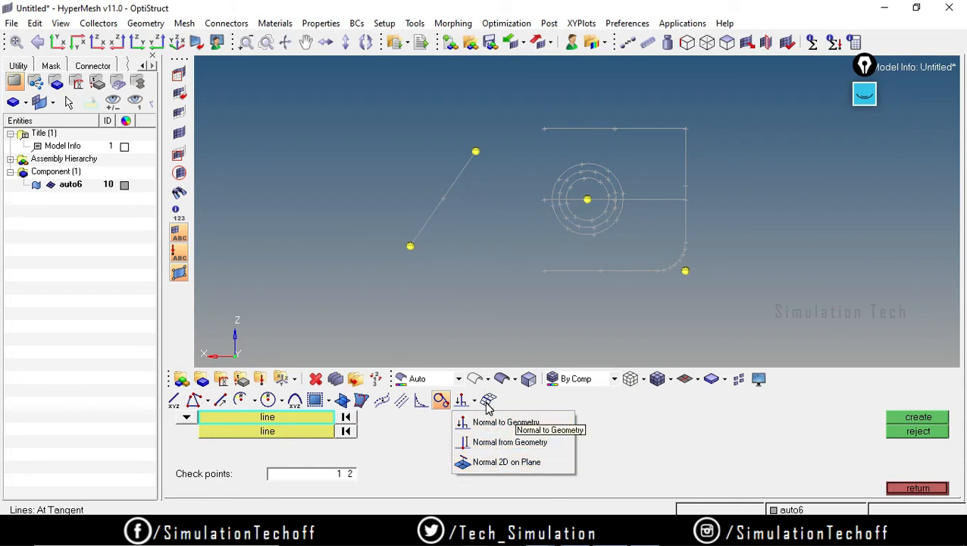
click(653, 409)
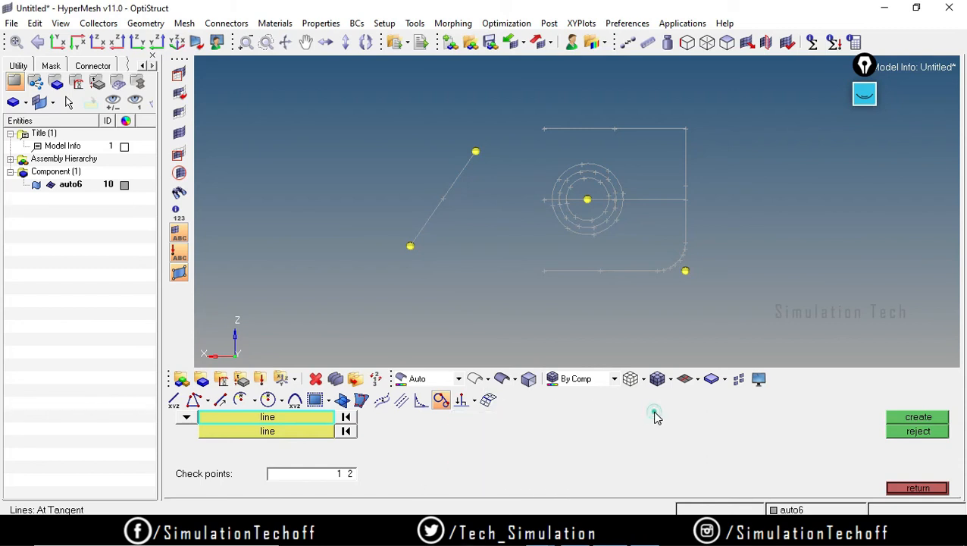
click(475, 400)
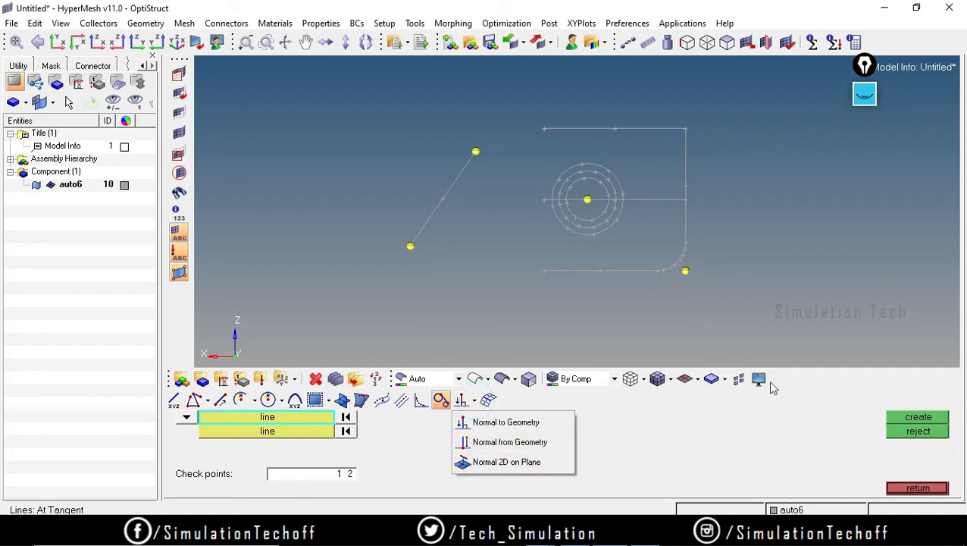
Annotate the screen with a tilted plane beside the rectangle, adding a perpendicular arrow and a right-angle mark to illustrate a normal
click(864, 94)
click(862, 156)
mouse_move(792, 161)
mouse_down()
mouse_move(685, 250)
mouse_move(768, 303)
mouse_move(841, 269)
mouse_move(871, 219)
mouse_move(784, 158)
mouse_move(791, 165)
mouse_up()
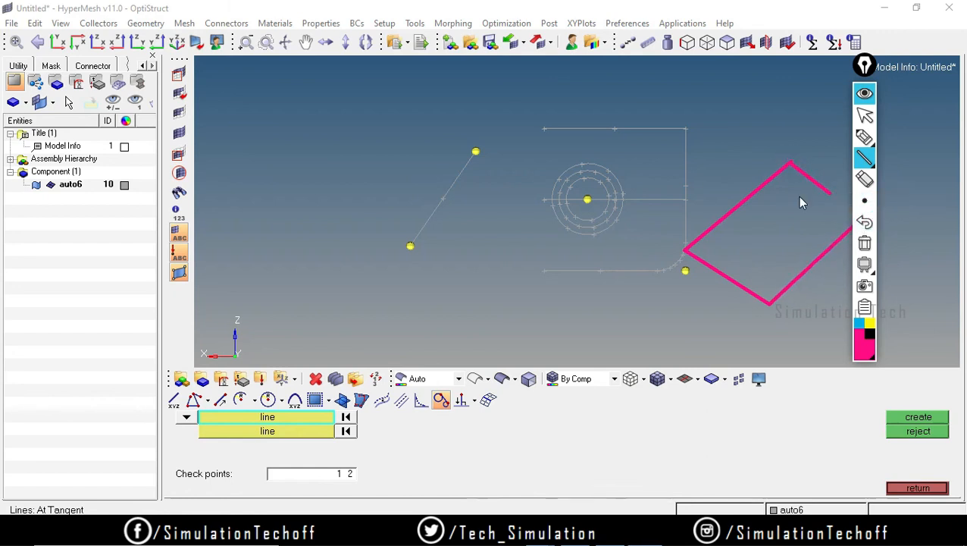
click(864, 136)
click(767, 239)
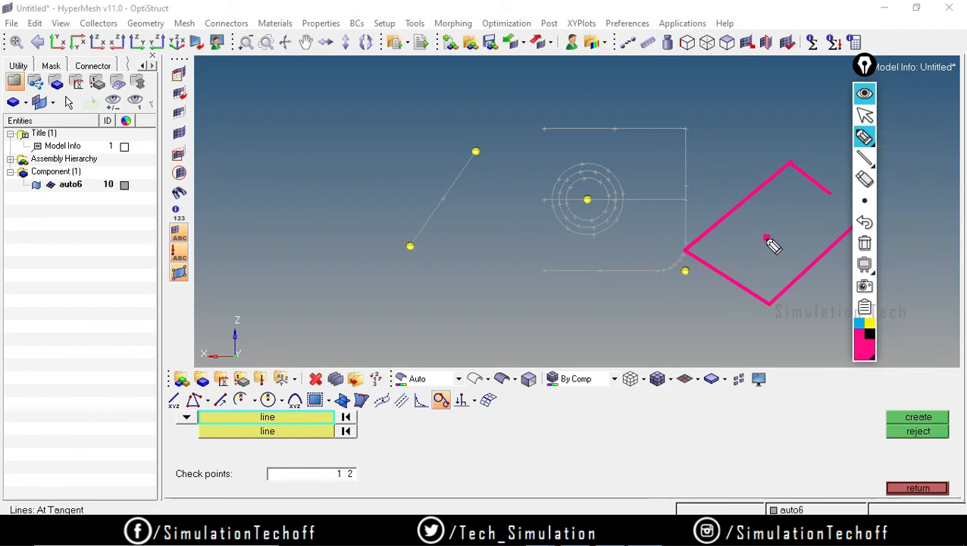
mouse_move(765, 237)
mouse_down()
mouse_move(736, 147)
mouse_move(756, 164)
mouse_up()
drag(767, 238, 728, 256)
mouse_move(760, 222)
mouse_down()
mouse_move(747, 228)
mouse_move(757, 244)
mouse_up()
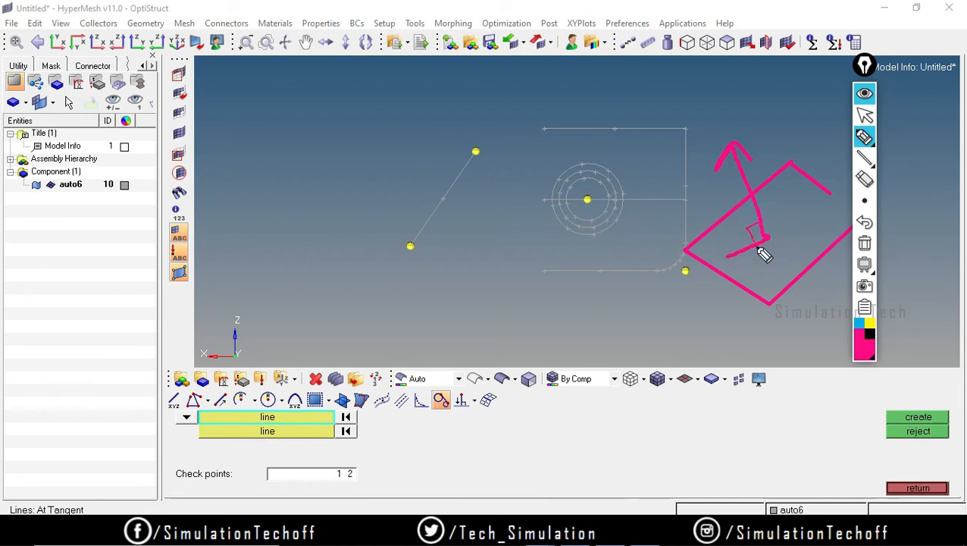
drag(832, 193, 859, 215)
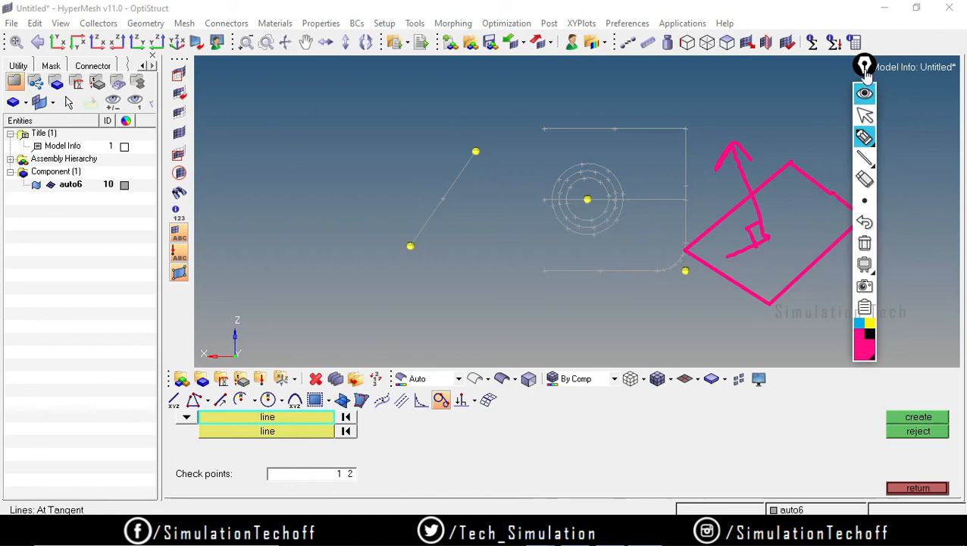
Annotate a curve across the plane sketch and a loop around the line creation methods, and hide the annotations
drag(864, 67, 905, 65)
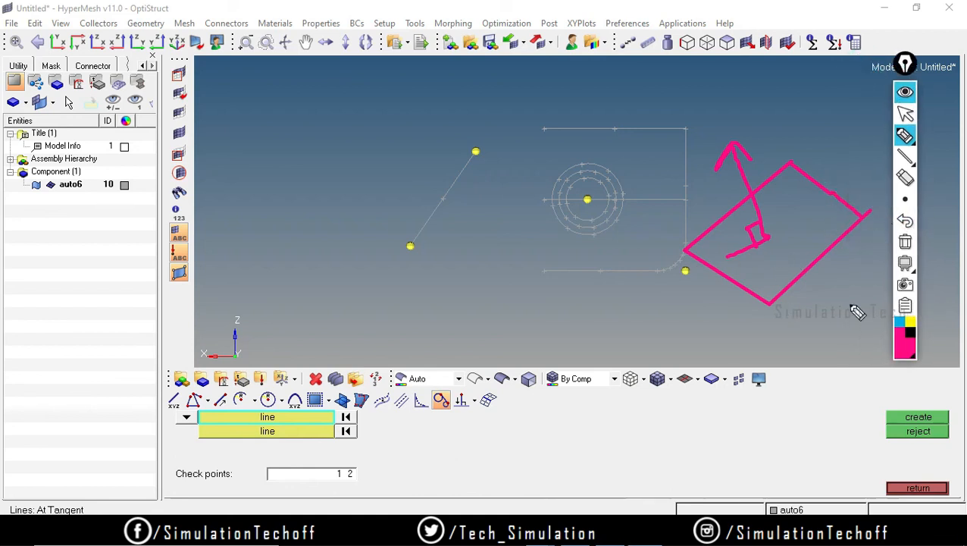
drag(603, 294, 814, 185)
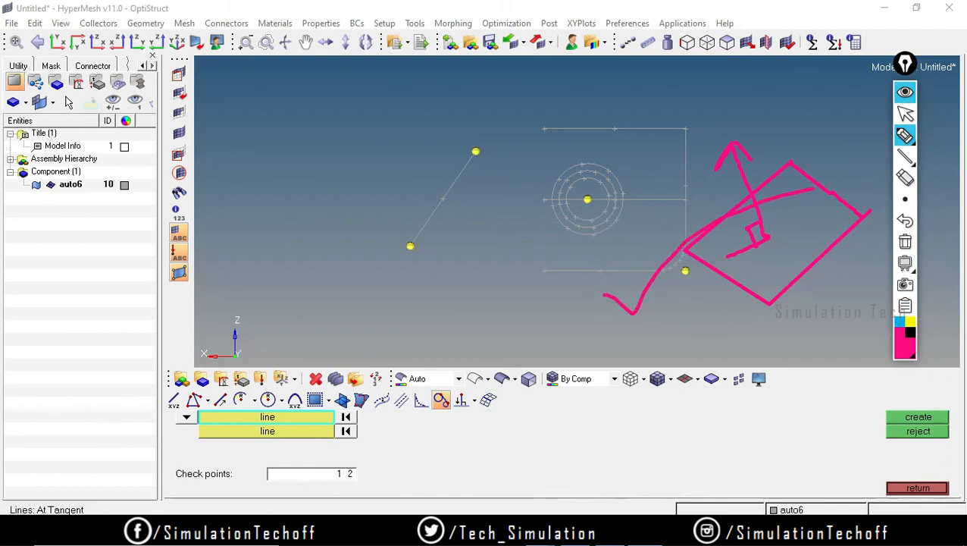
mouse_move(156, 432)
mouse_down()
mouse_move(158, 393)
mouse_move(492, 410)
mouse_move(361, 496)
mouse_move(68, 400)
mouse_up()
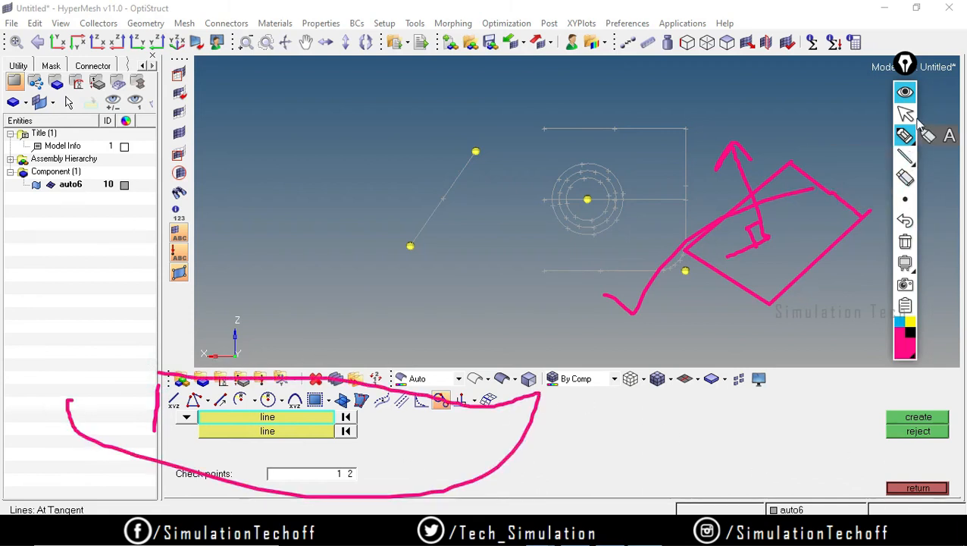
click(905, 94)
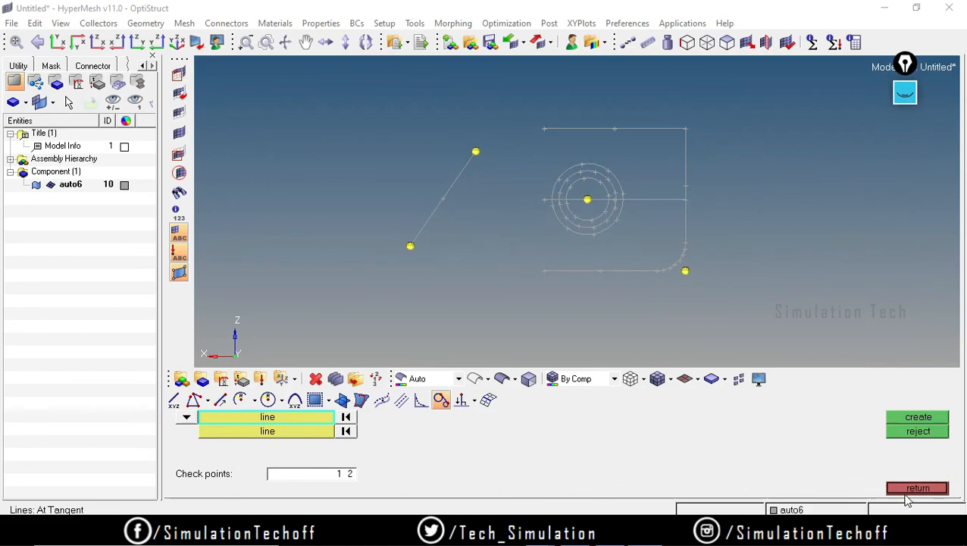